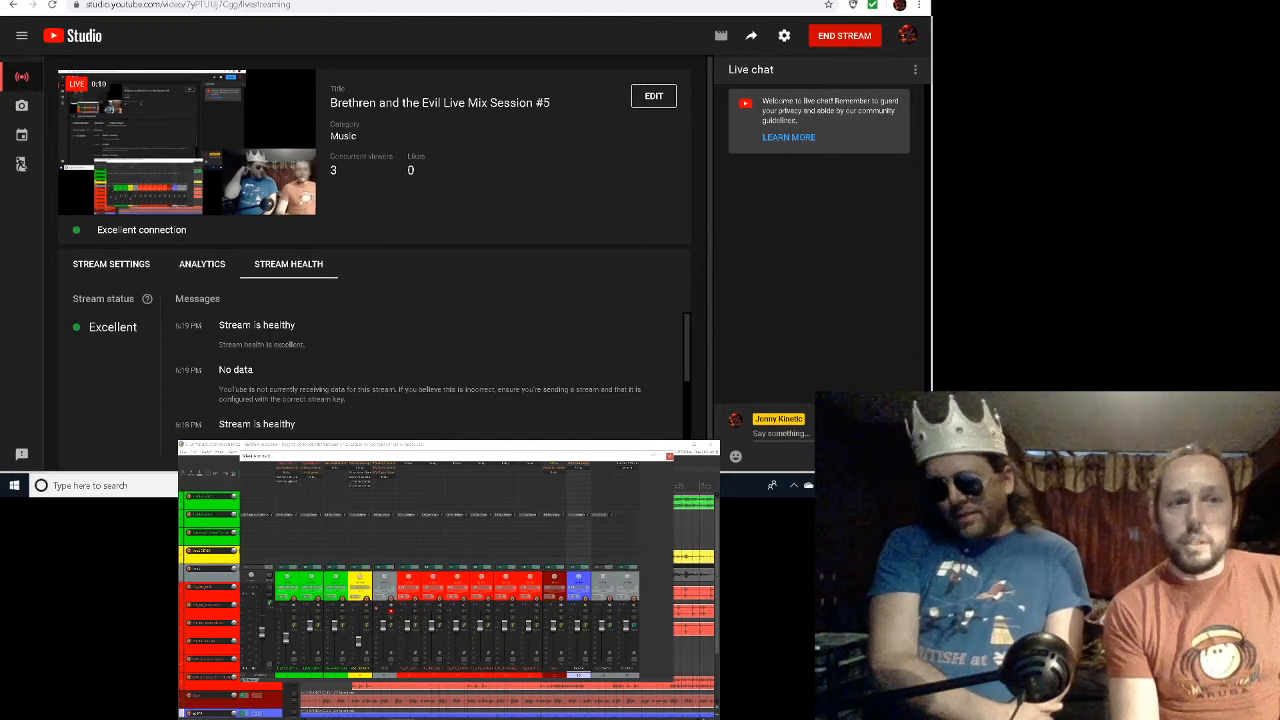
# Step: Move the Mixer window to the other display and bring it in front of the stream dashboard
pyautogui.press('super+shift+Left')
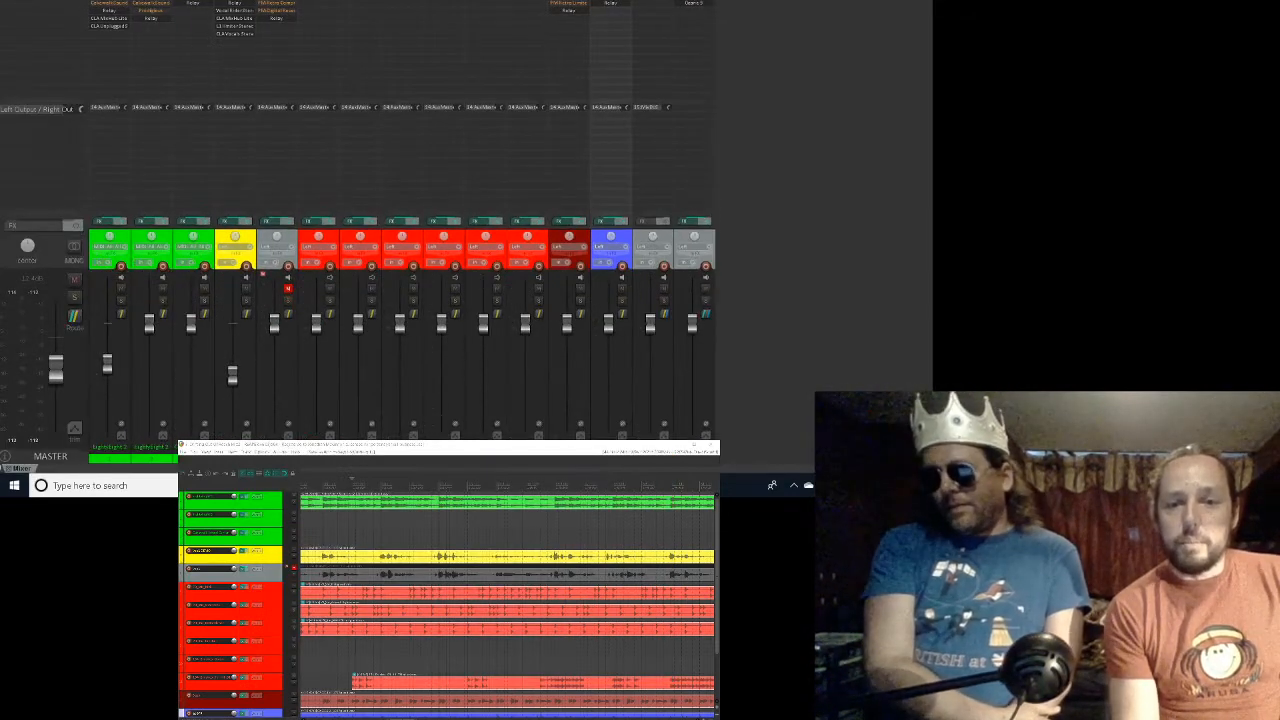
pyautogui.moveTo(557, 485)
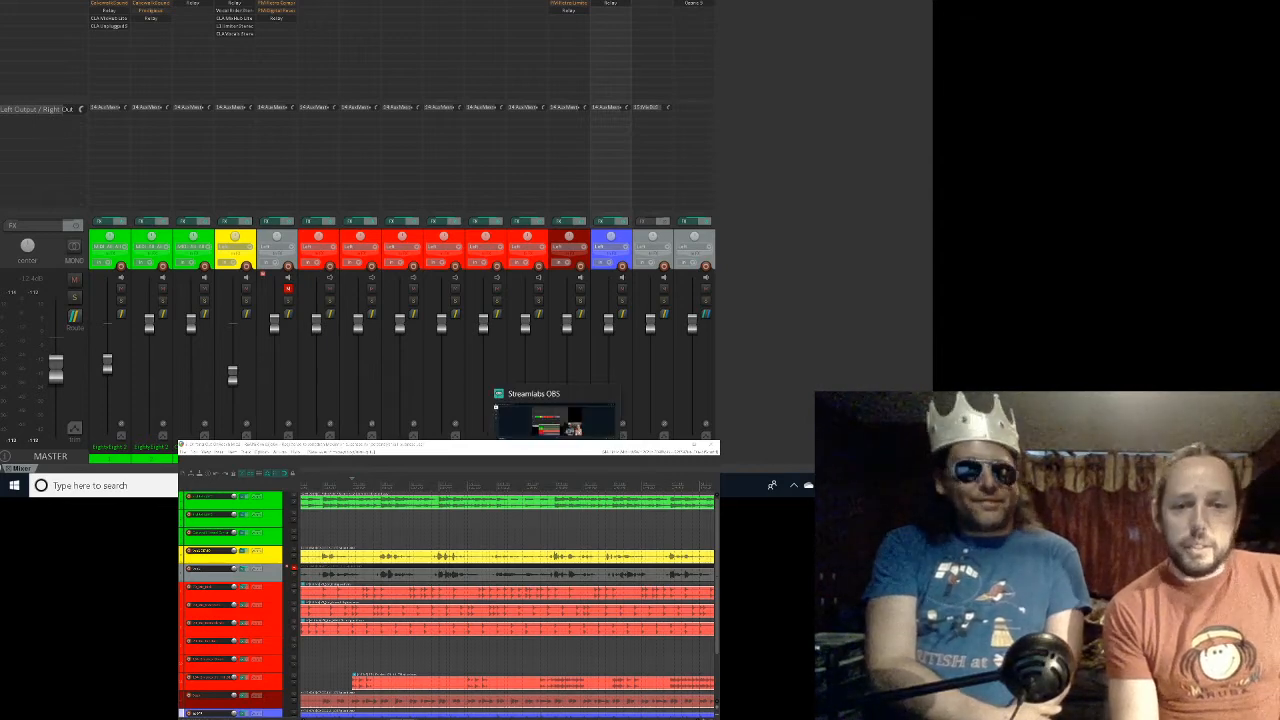
pyautogui.click(464, 485)
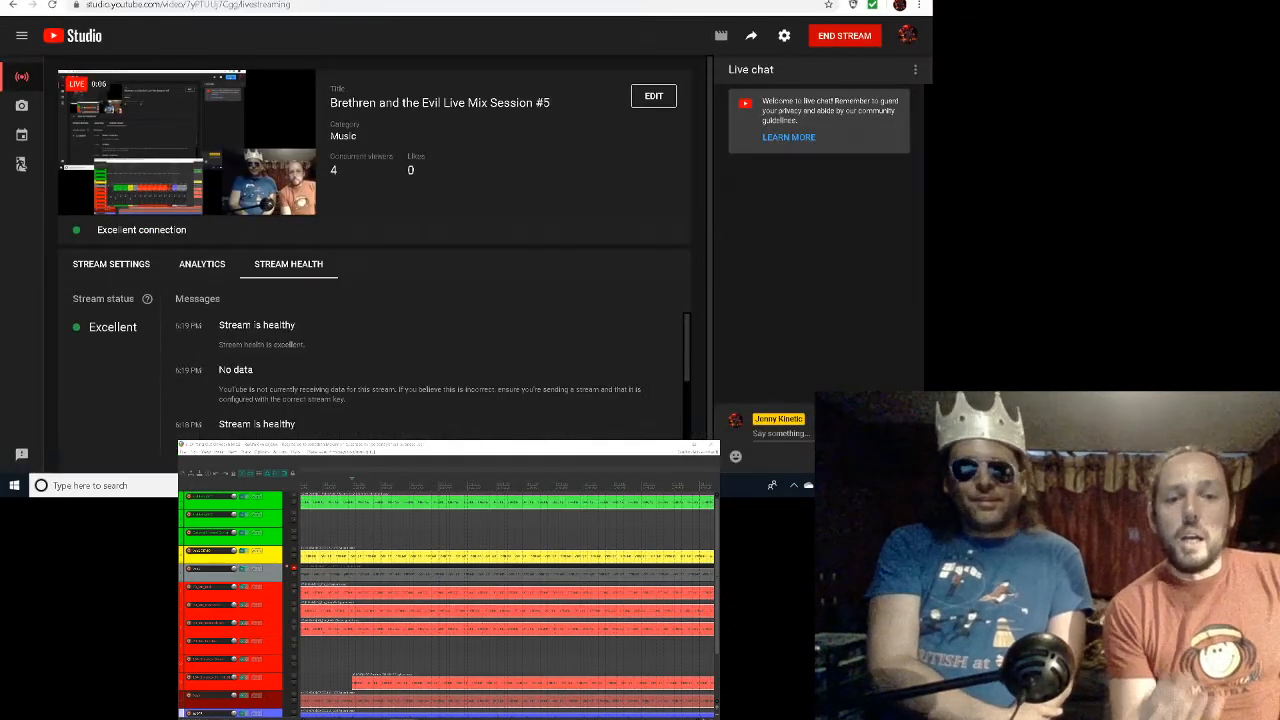
pyautogui.hotkey('alt', 'Tab')
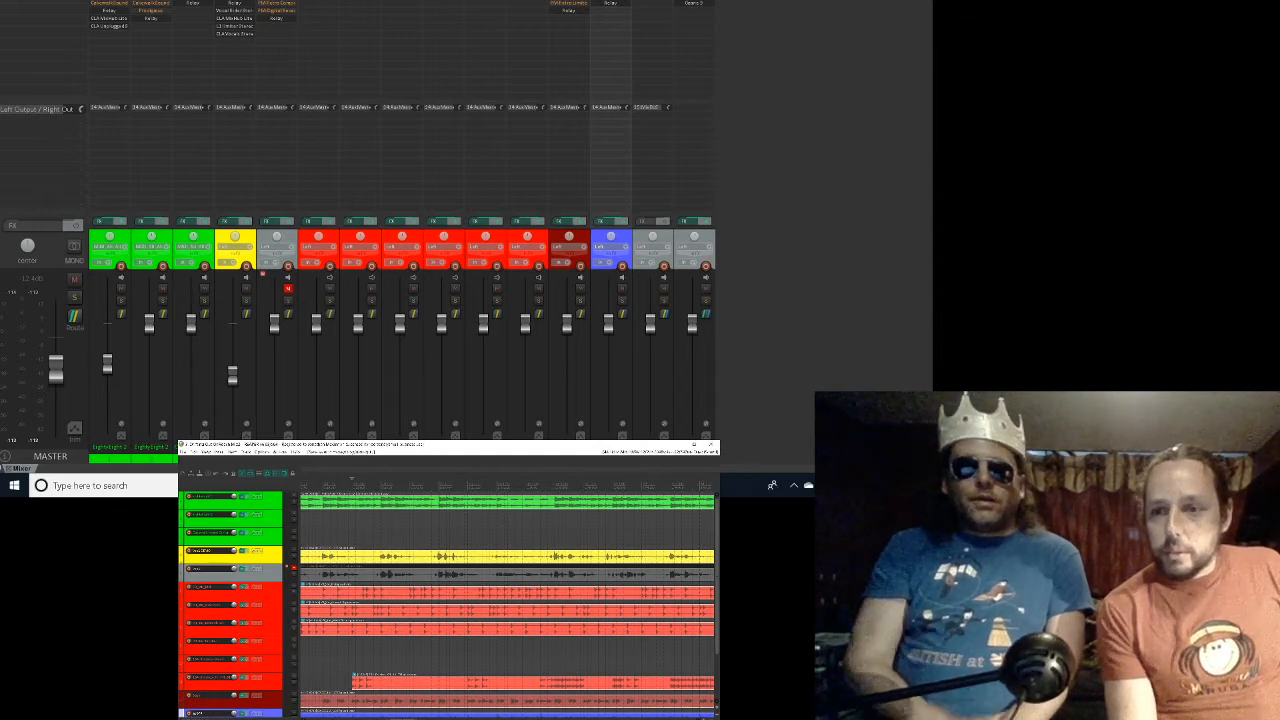
# Step: Look through the arrangement from the project start and play the section around the short clip on the third green track
pyautogui.press('Home')
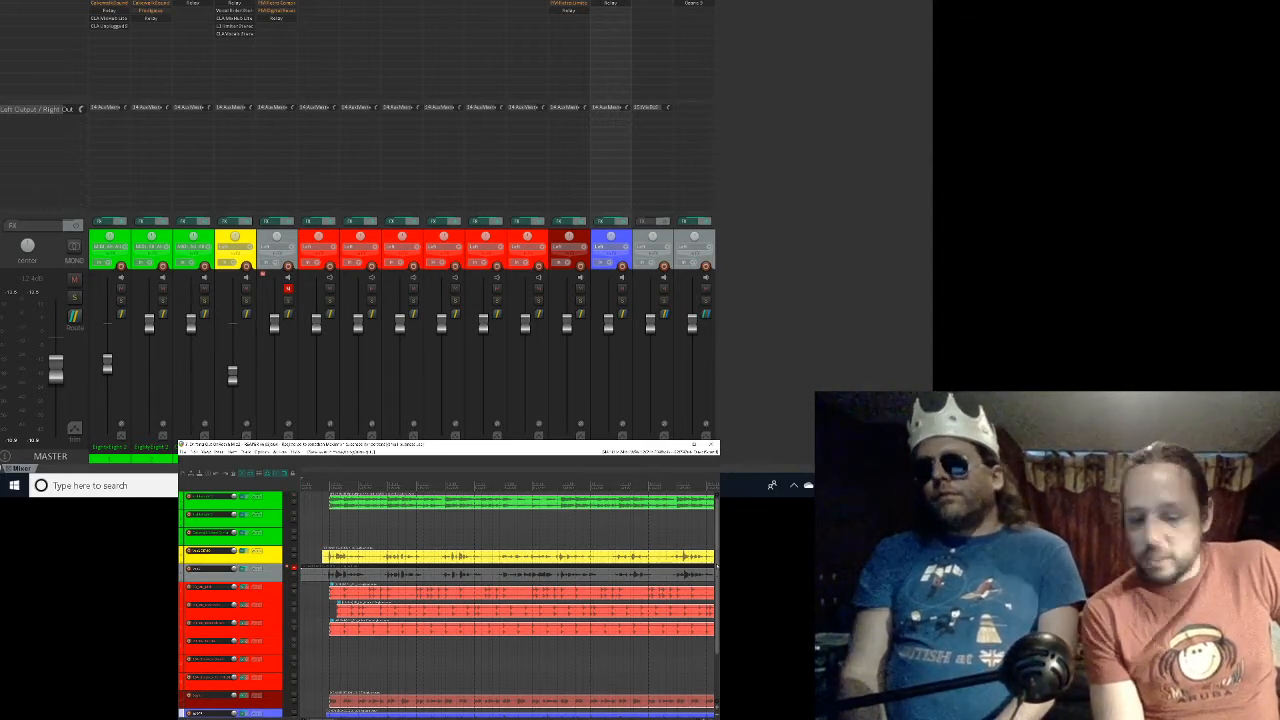
pyautogui.scroll(-2, 500, 600)
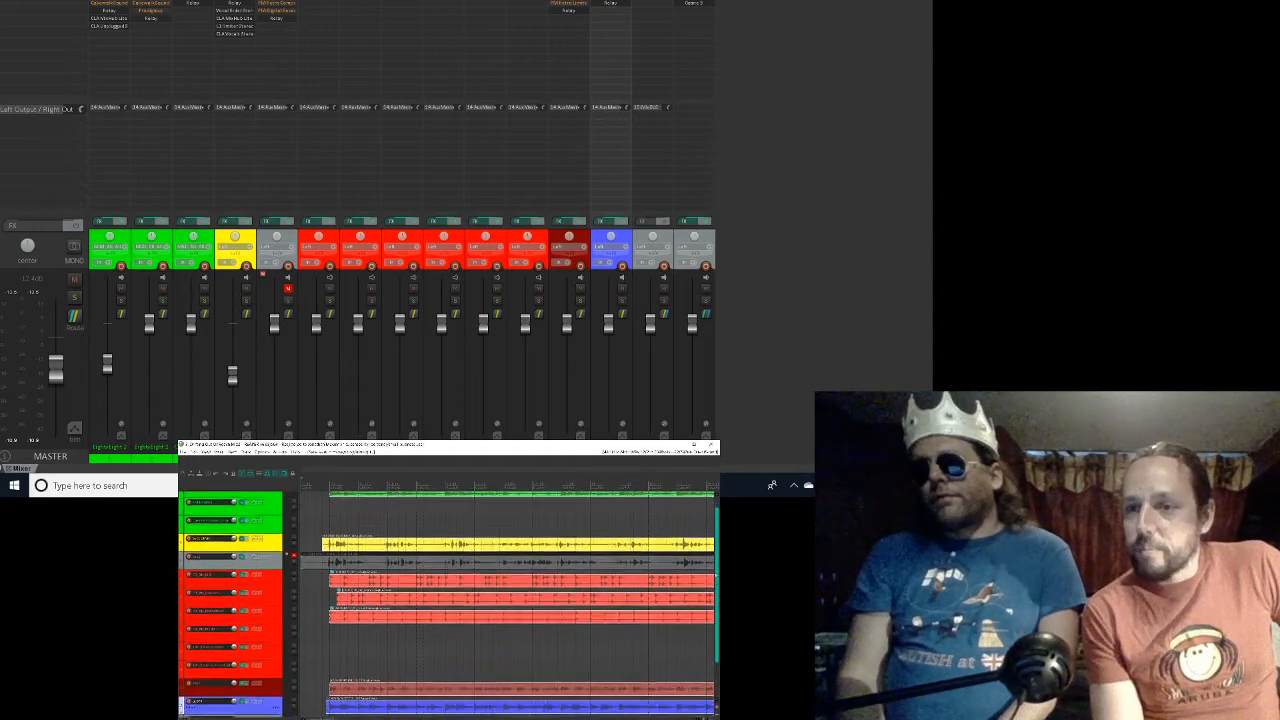
pyautogui.scroll(-2, 510, 600)
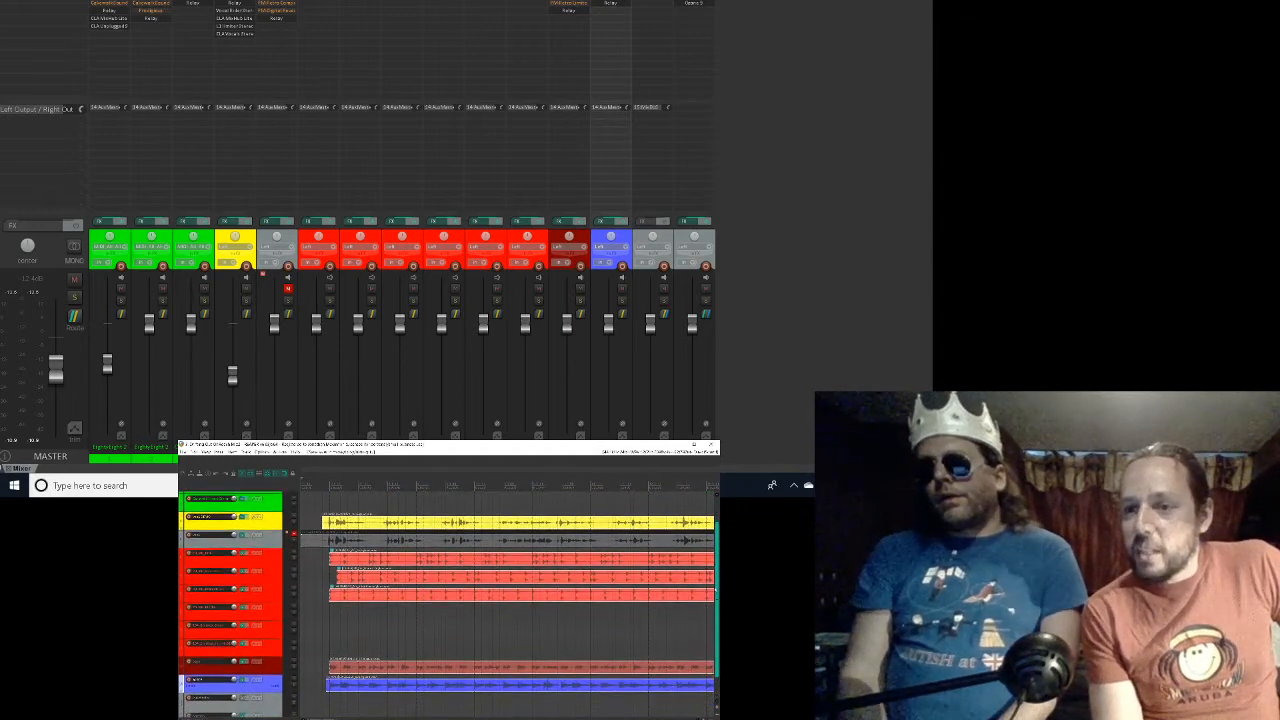
pyautogui.moveTo(714, 590)
pyautogui.mouseDown()
pyautogui.moveTo(714, 603)
pyautogui.moveTo(718, 565)
pyautogui.mouseUp()
pyautogui.scroll(-5, 714, 597)
pyautogui.scroll(-2, 713, 602)
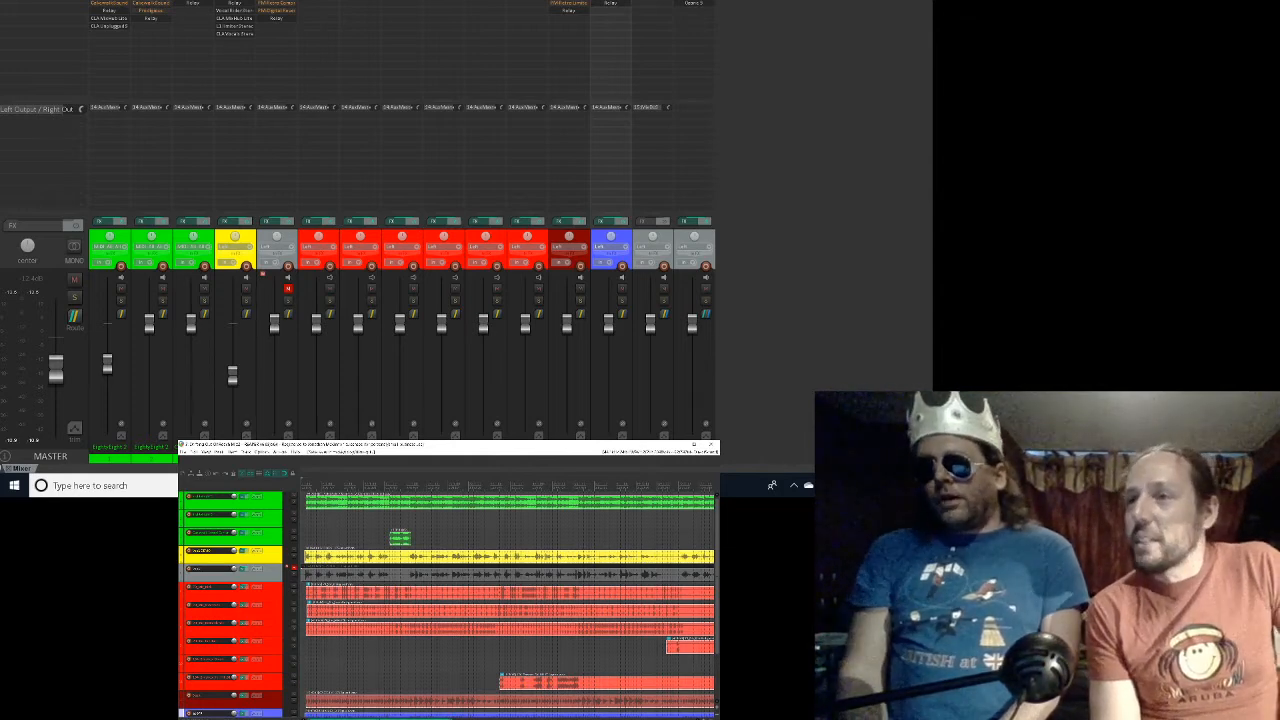
pyautogui.moveTo(429, 717)
pyautogui.mouseDown()
pyautogui.moveTo(598, 709)
pyautogui.moveTo(418, 710)
pyautogui.mouseUp()
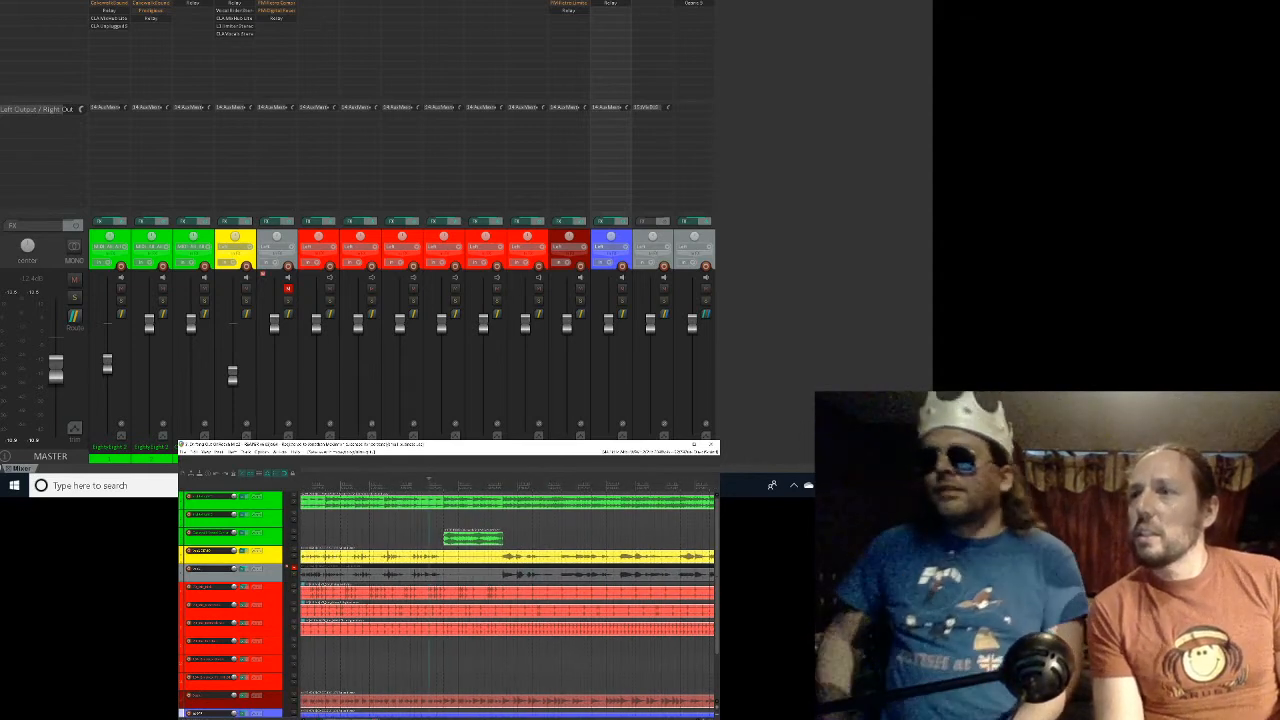
pyautogui.press('space')
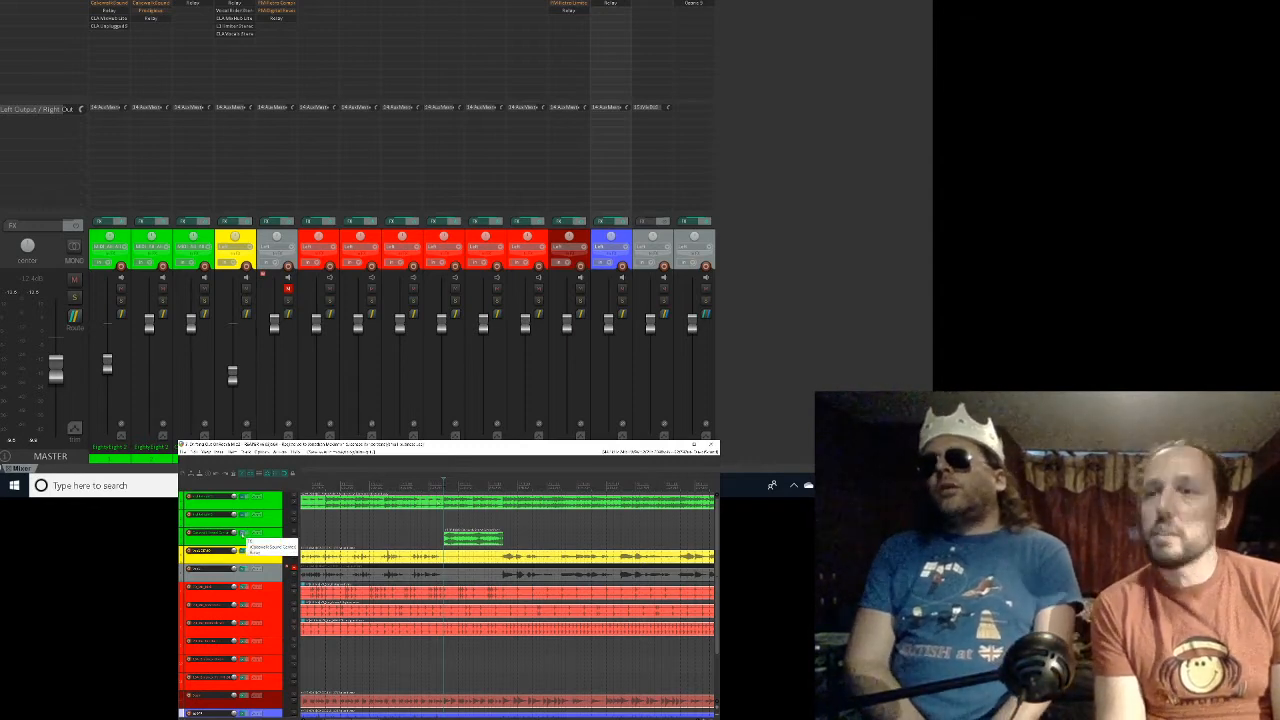
# Step: Open track 3's FX chain, close the Cakewalk Sound Center interface and select the Relay plug-in in the chain
pyautogui.doubleClick(243, 535)
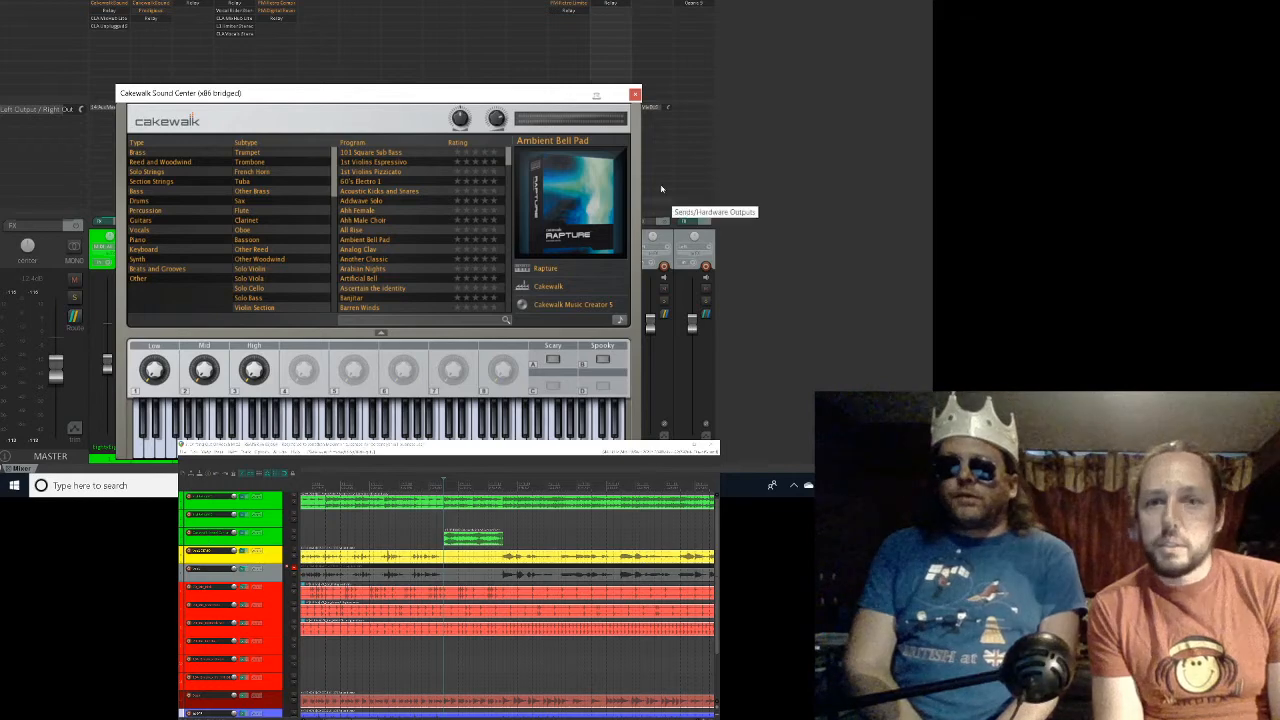
pyautogui.click(634, 94)
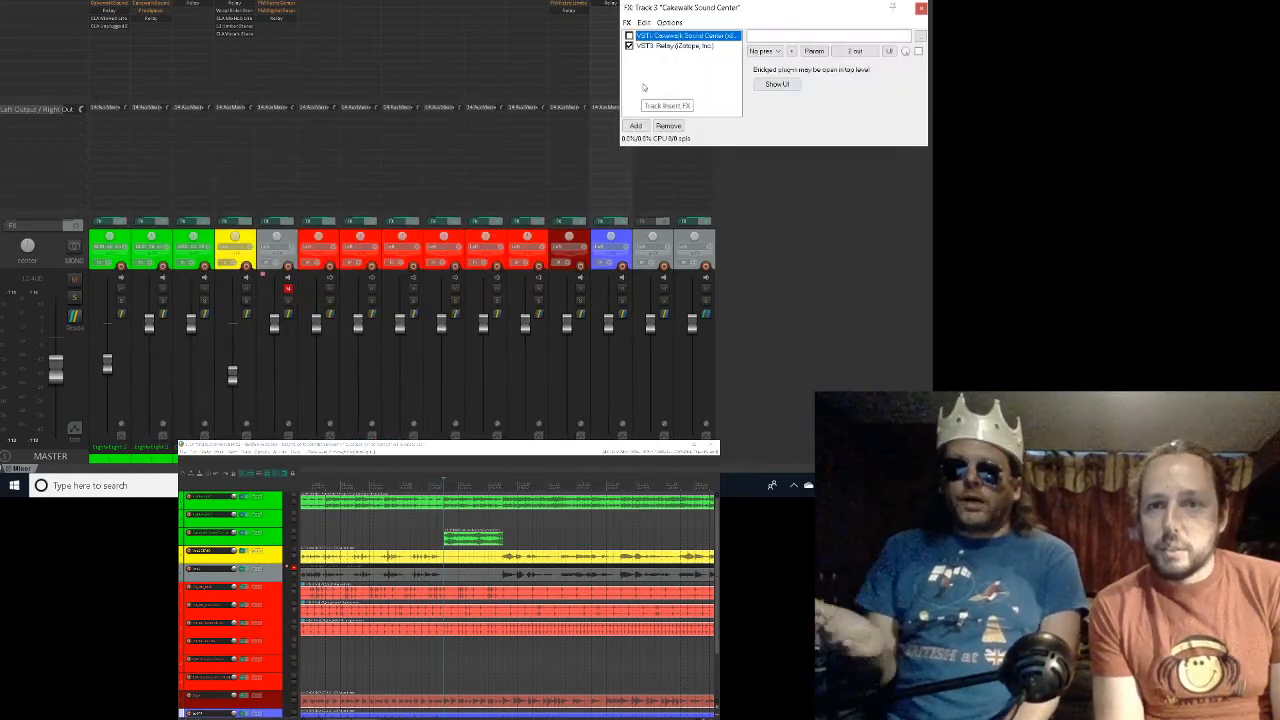
pyautogui.click(660, 46)
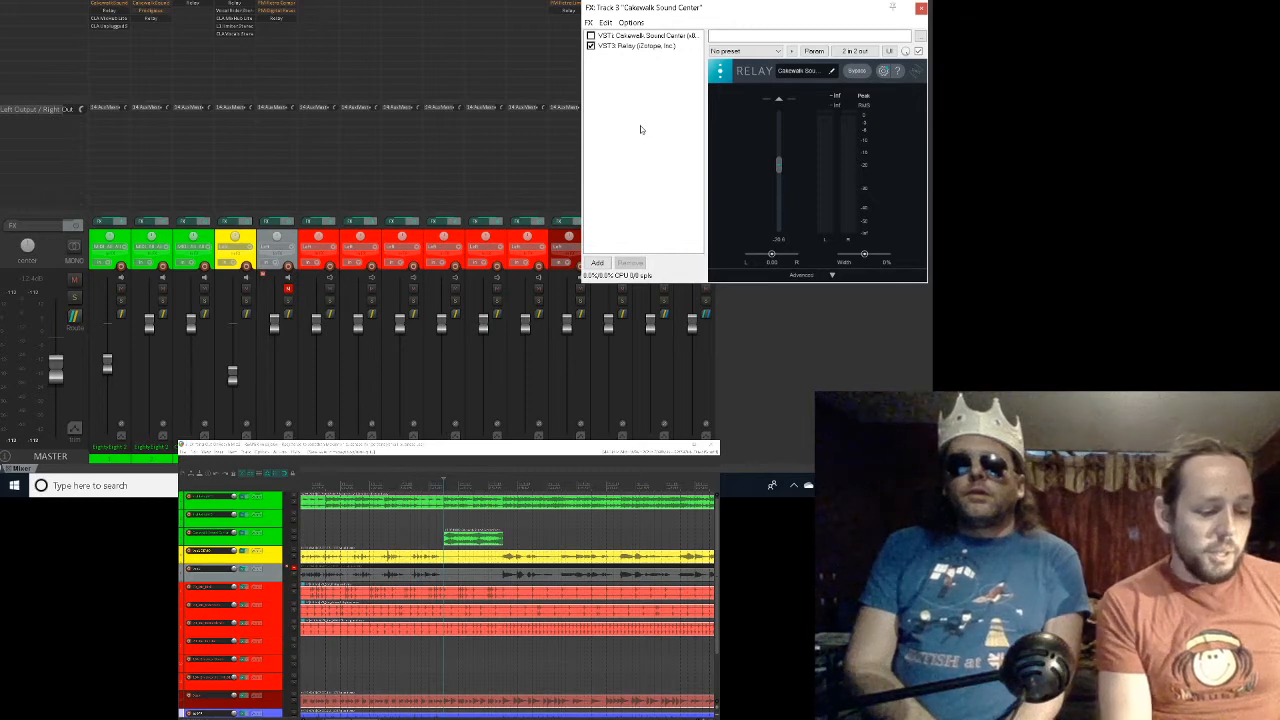
pyautogui.click(641, 129)
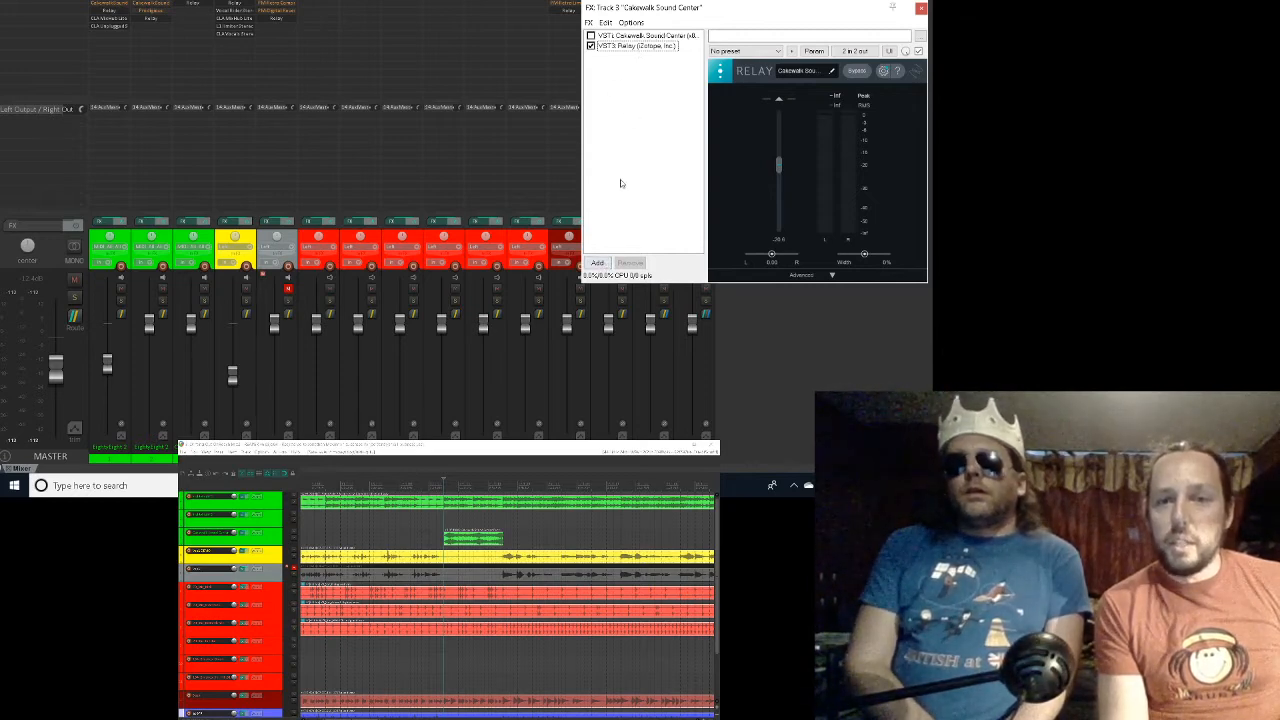
pyautogui.click(631, 47)
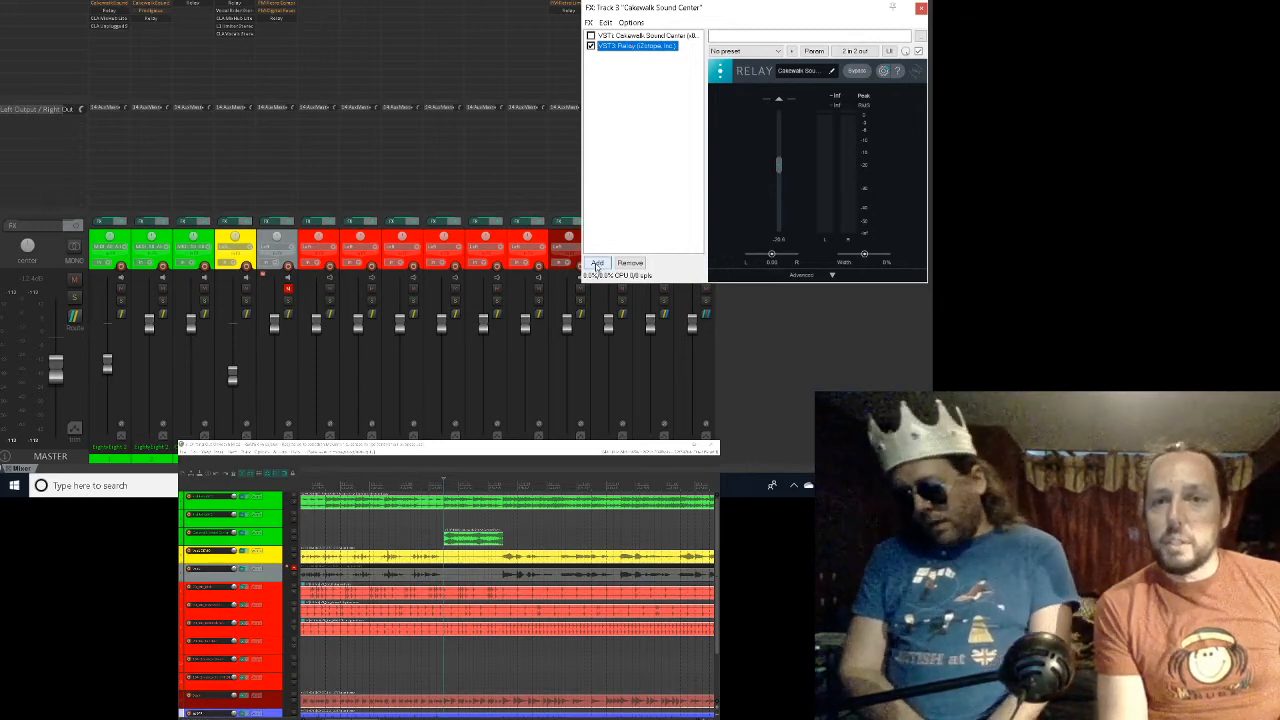
pyautogui.press('space')
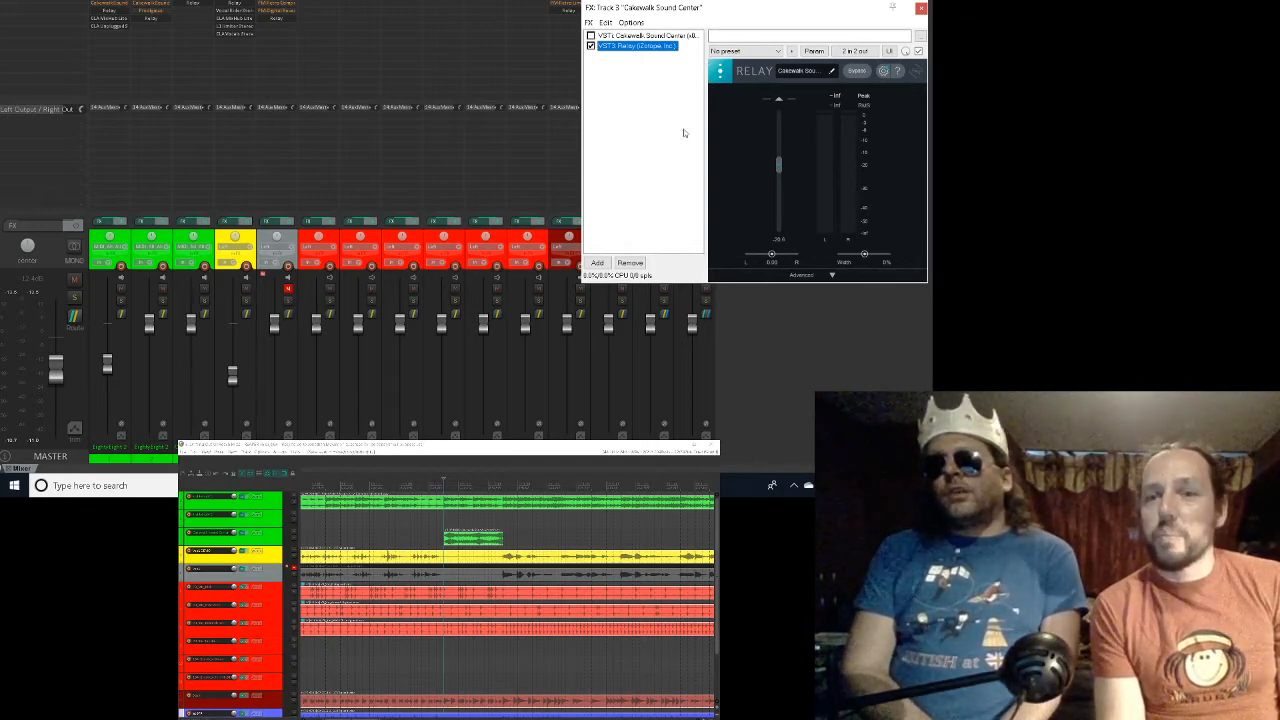
# Step: Find "cla mixhub" among all plugins and add VST3: CLA MixHub Lite Stereo (Waves) to track 3's FX chain
pyautogui.click(601, 265)
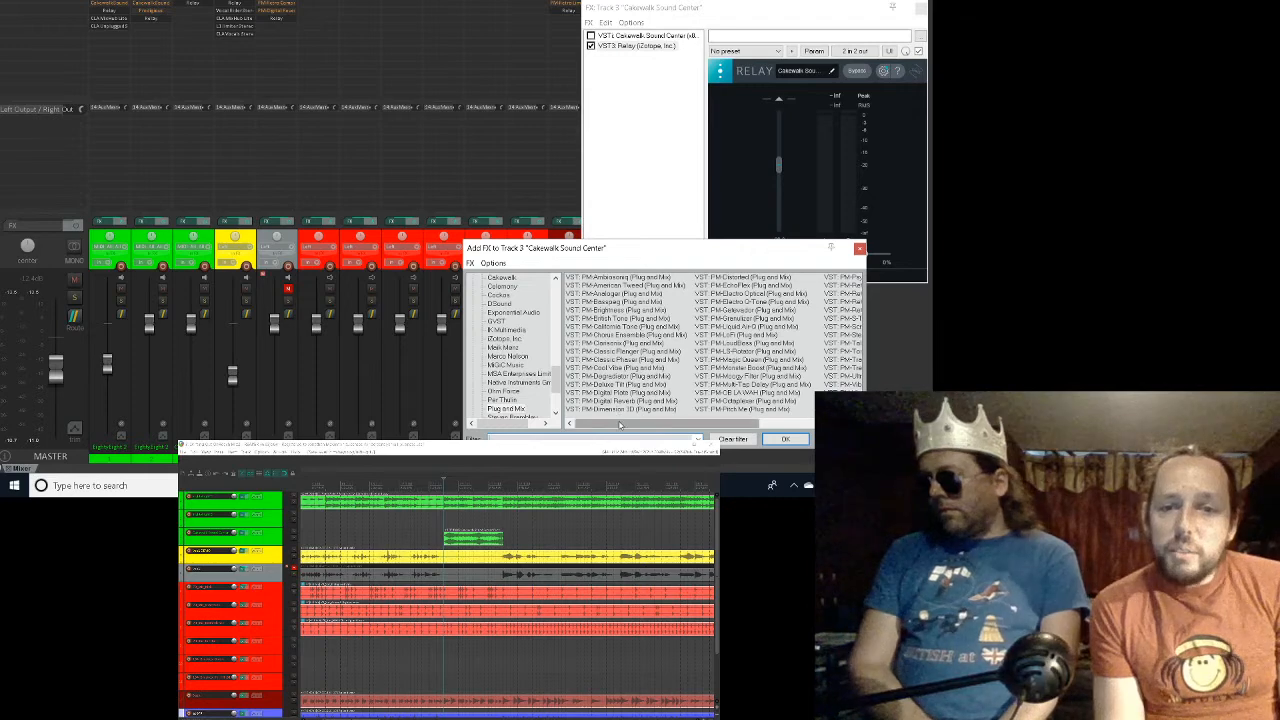
pyautogui.moveTo(620, 425); pyautogui.dragTo(582, 427)
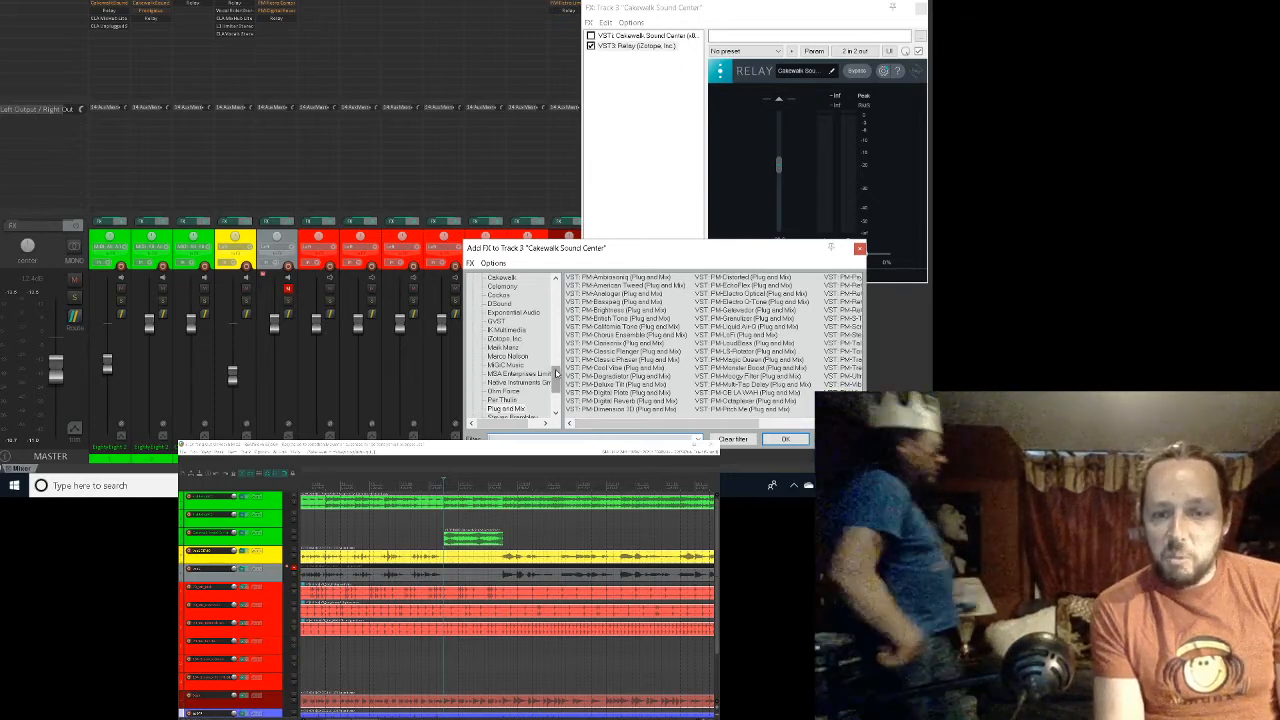
pyautogui.moveTo(557, 373); pyautogui.dragTo(562, 290)
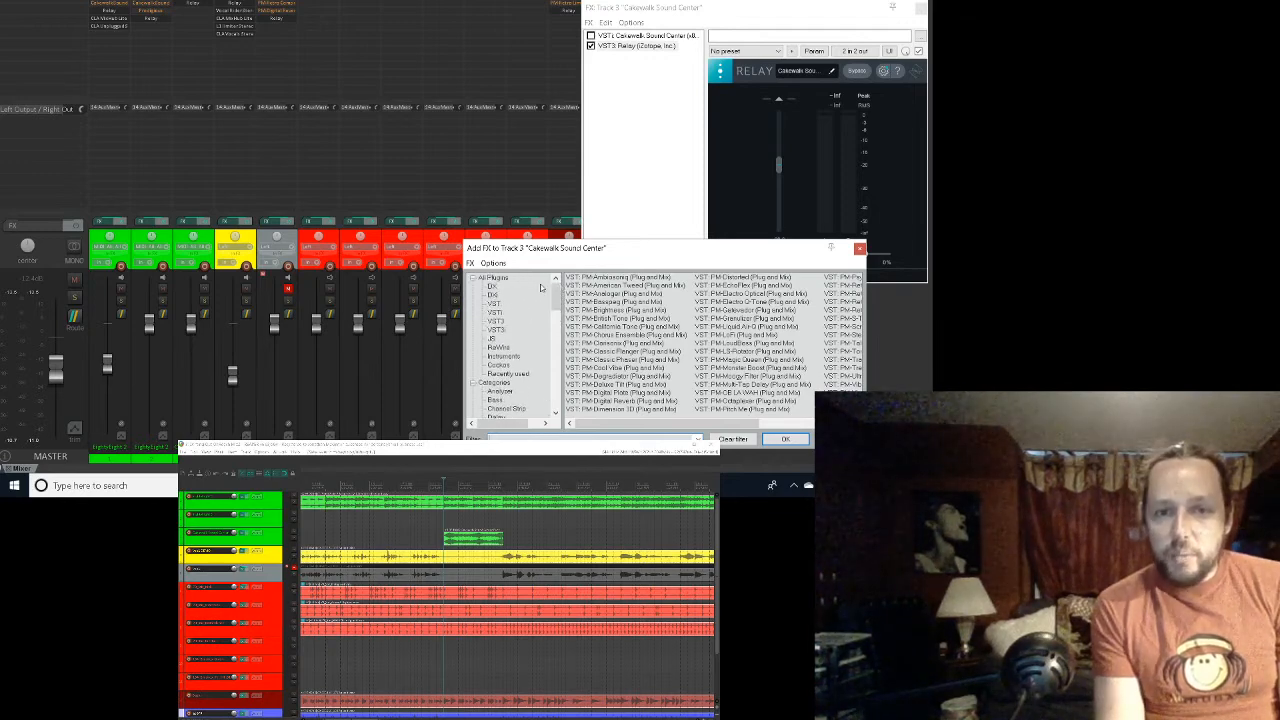
pyautogui.click(503, 280)
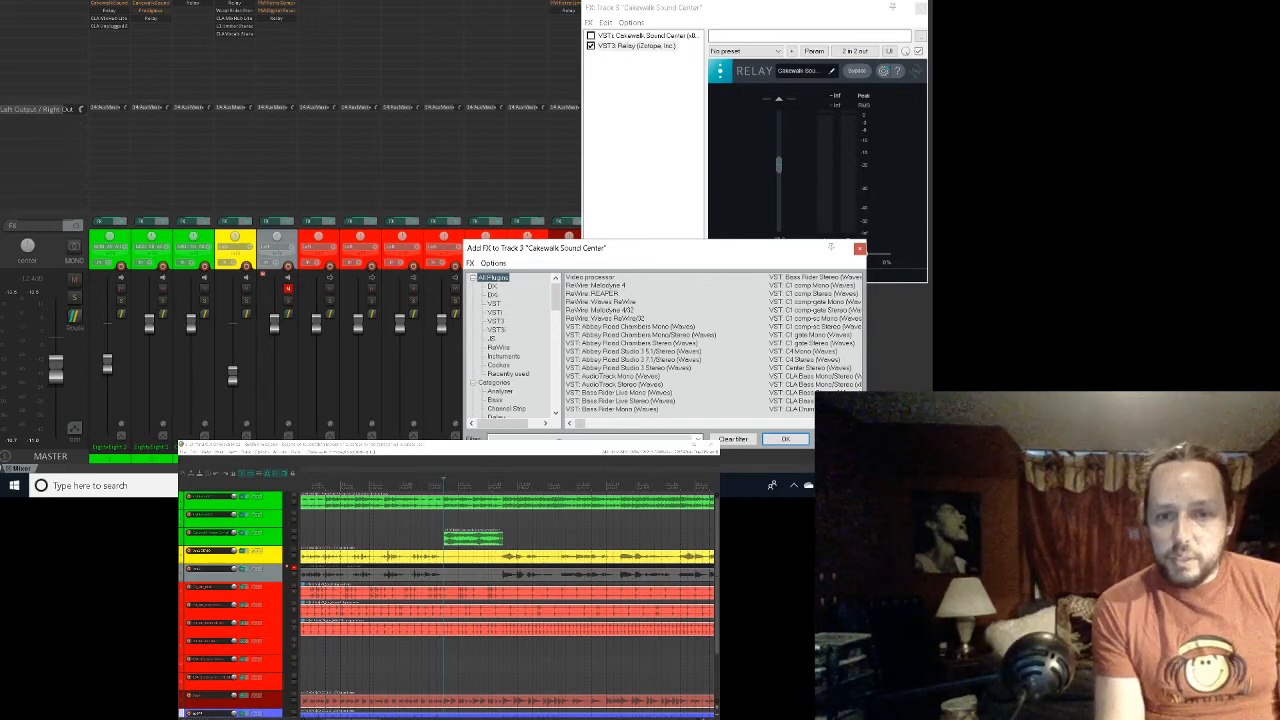
pyautogui.click(559, 438)
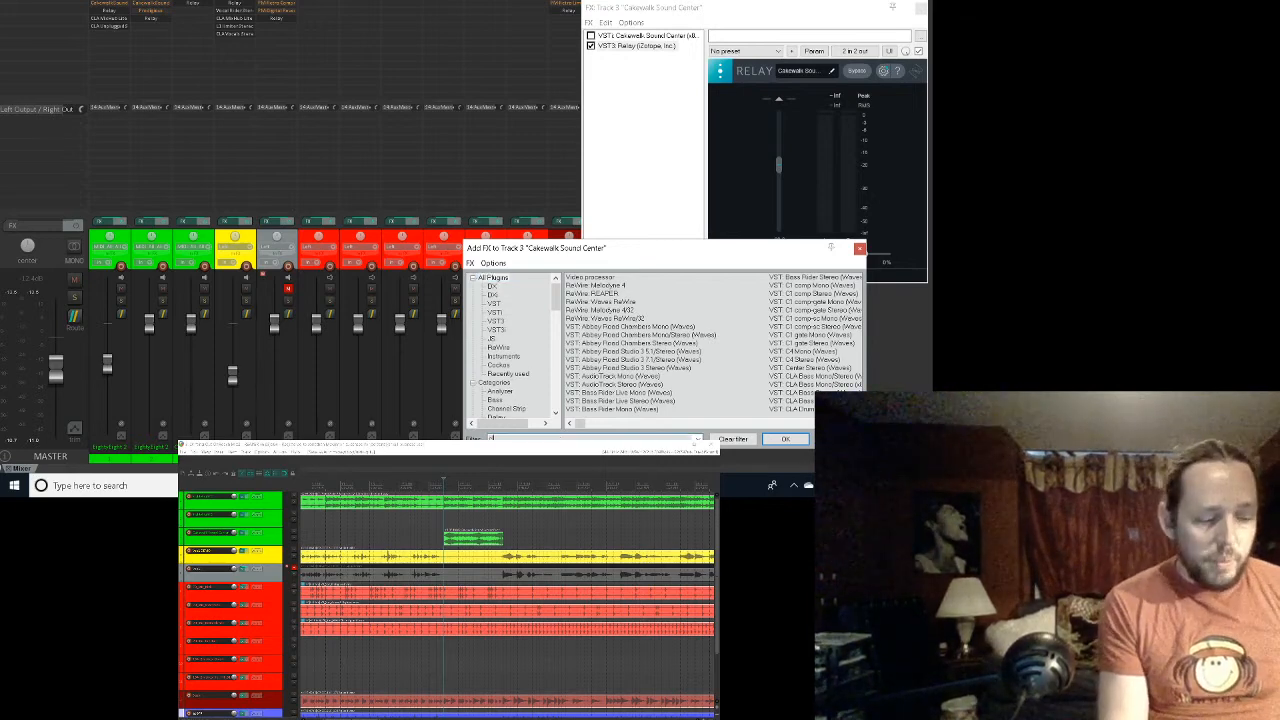
pyautogui.write('cla mix')
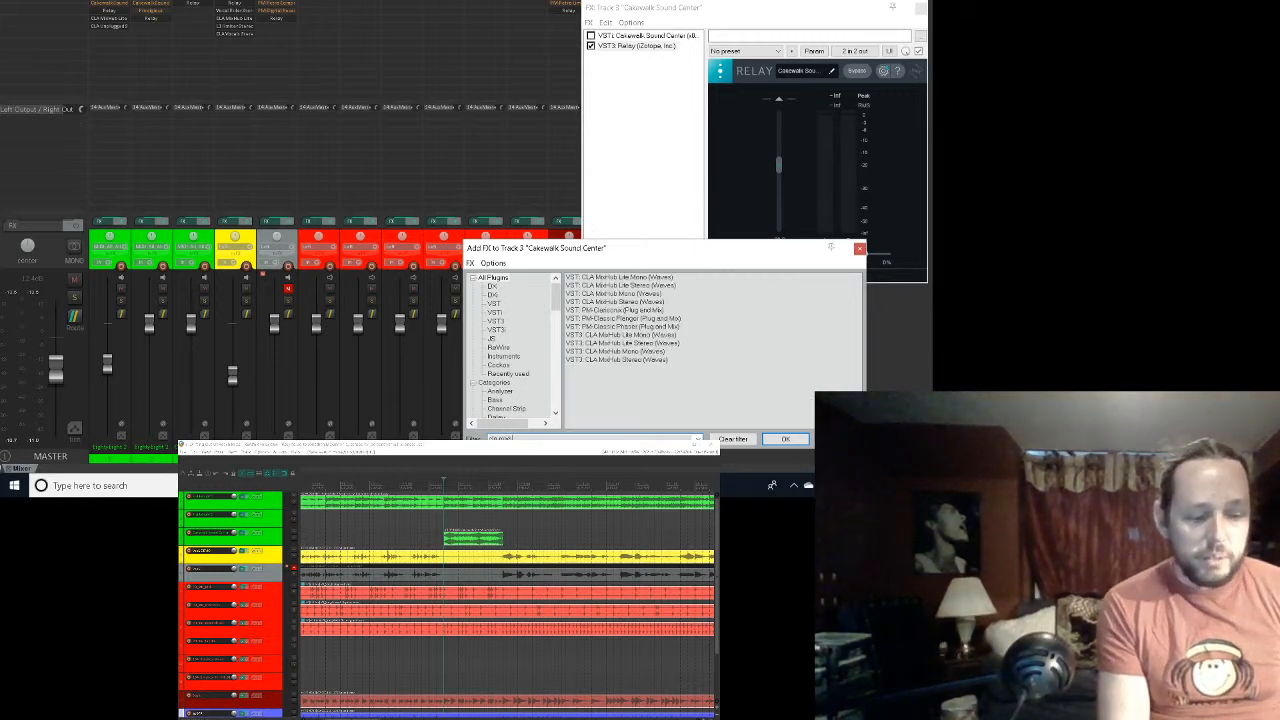
pyautogui.write('hub')
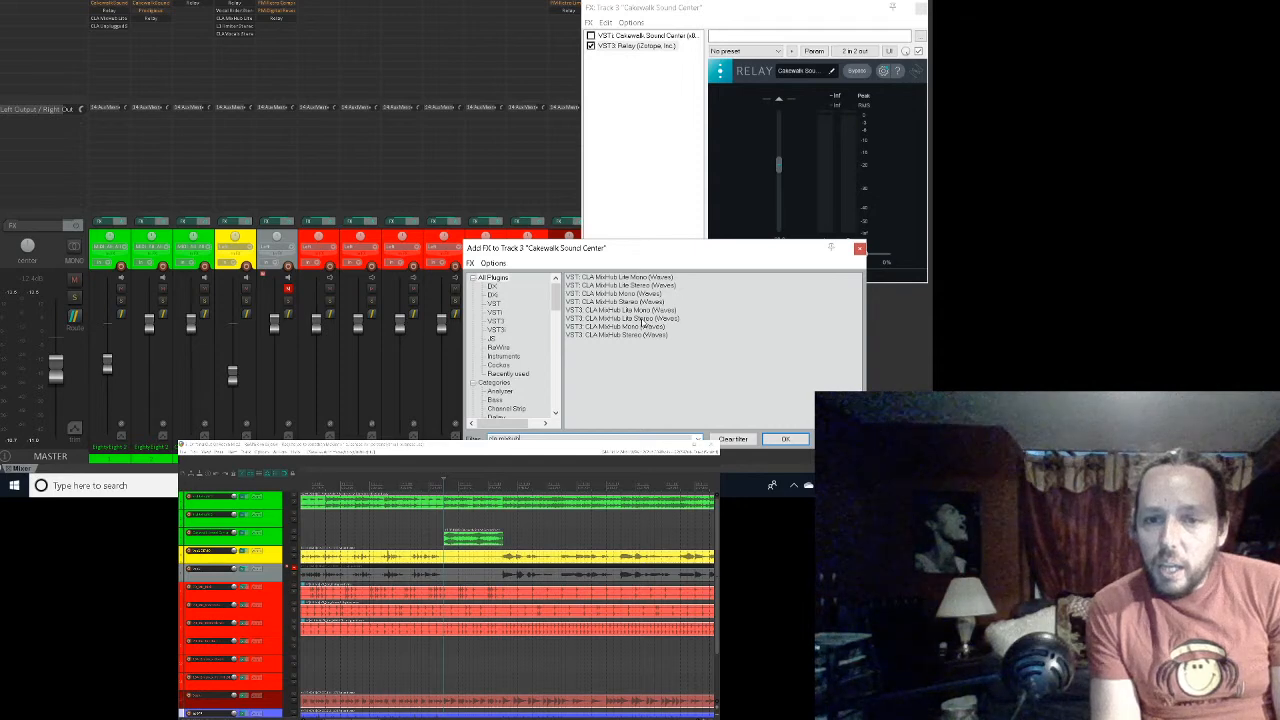
pyautogui.doubleClick(643, 320)
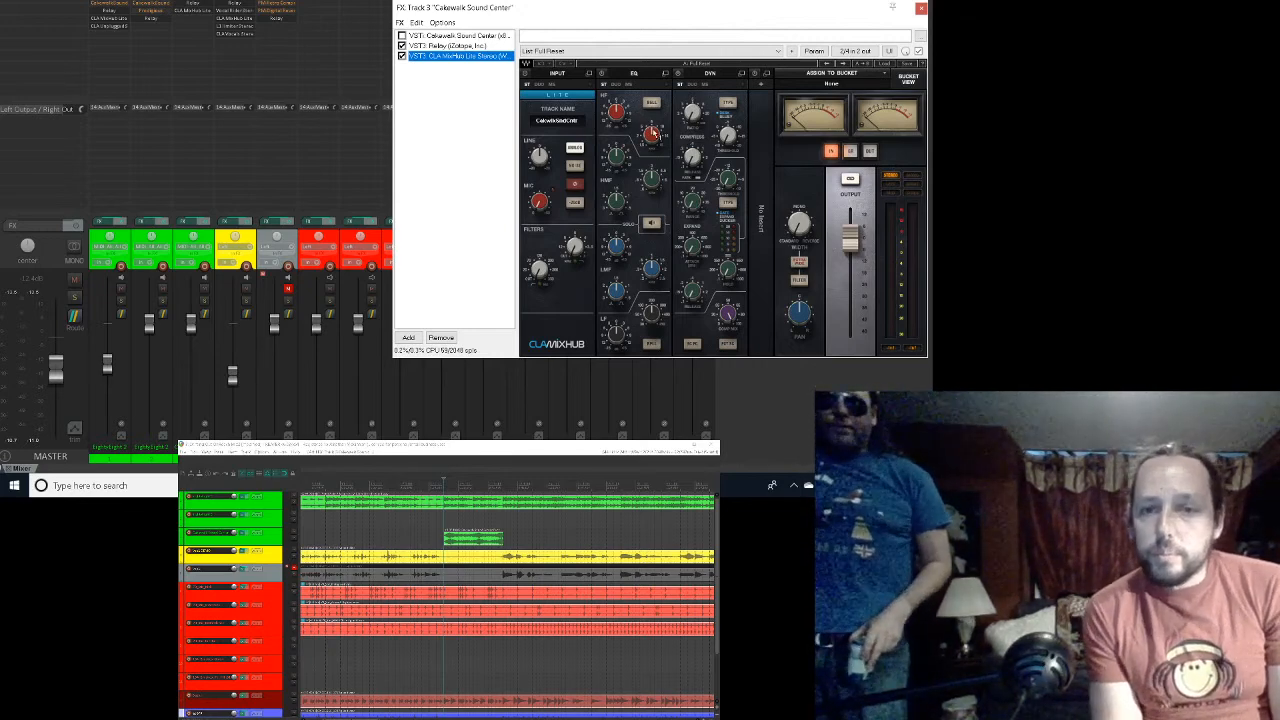
# Step: Adjust the HF band's gain and frequency in the CLA MixHub EQ while auditioning the passage
pyautogui.click(653, 133)
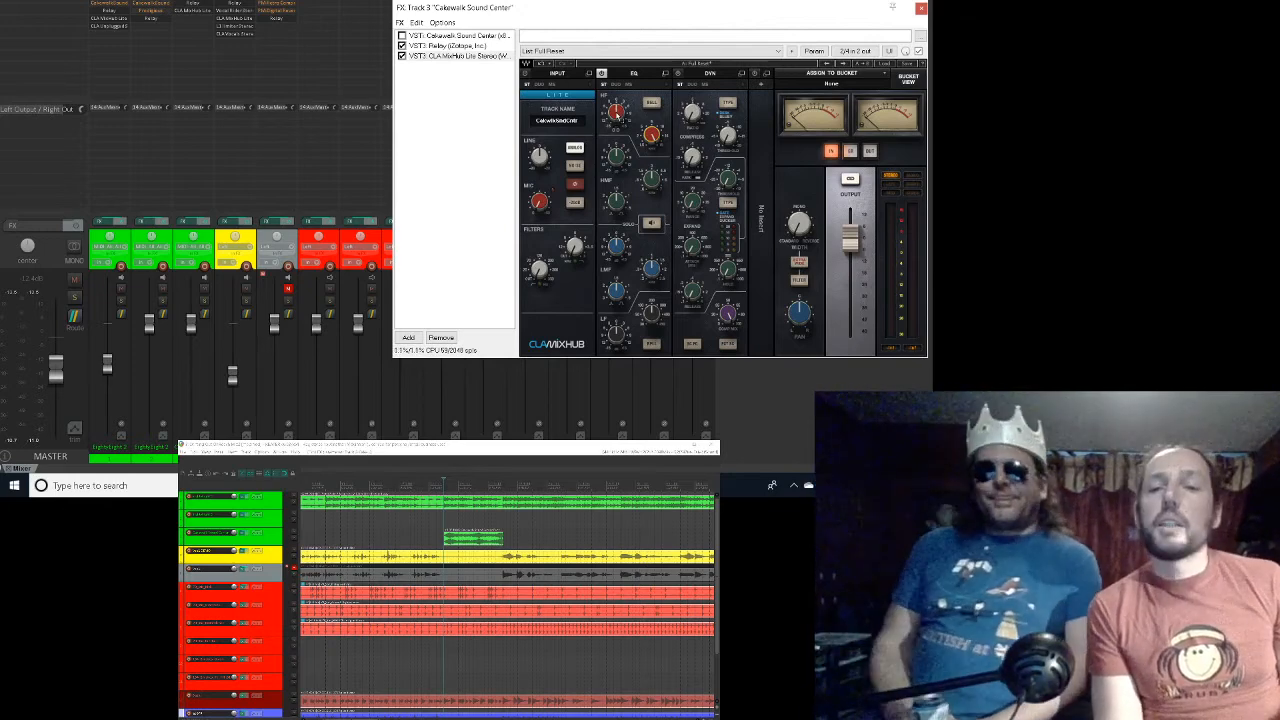
pyautogui.press('space')
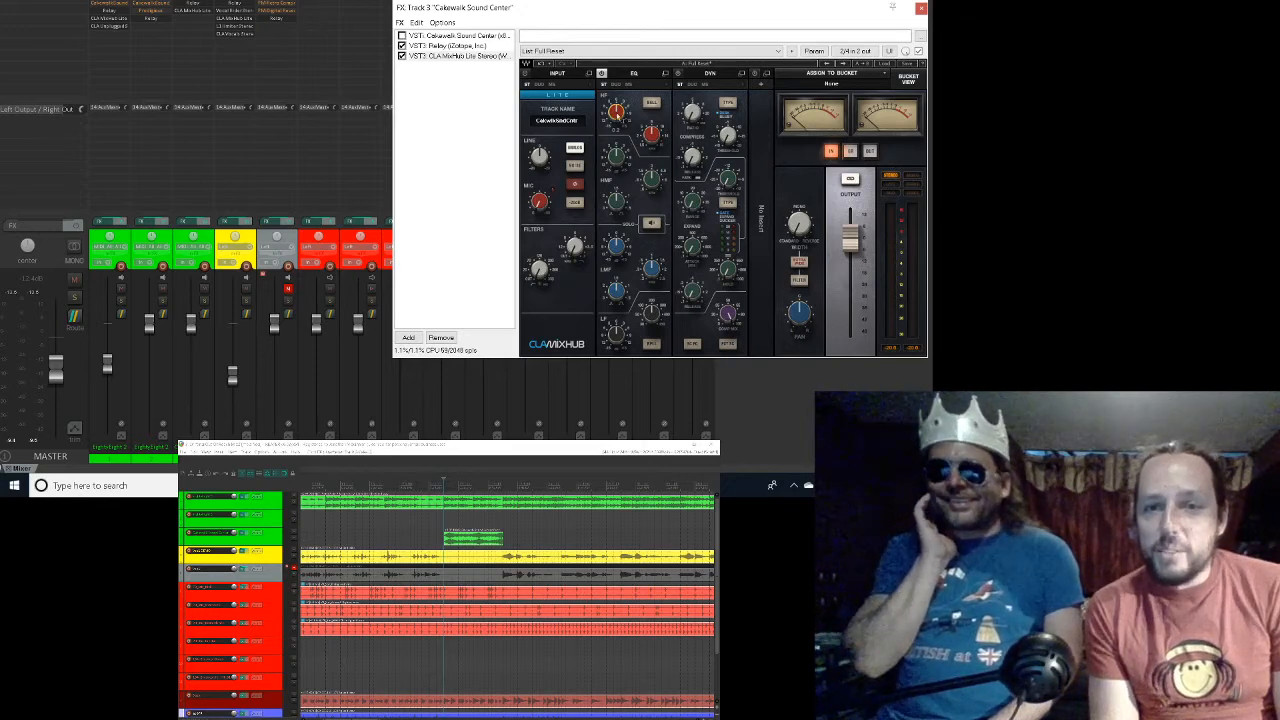
pyautogui.moveTo(652, 134); pyautogui.dragTo(652, 118)
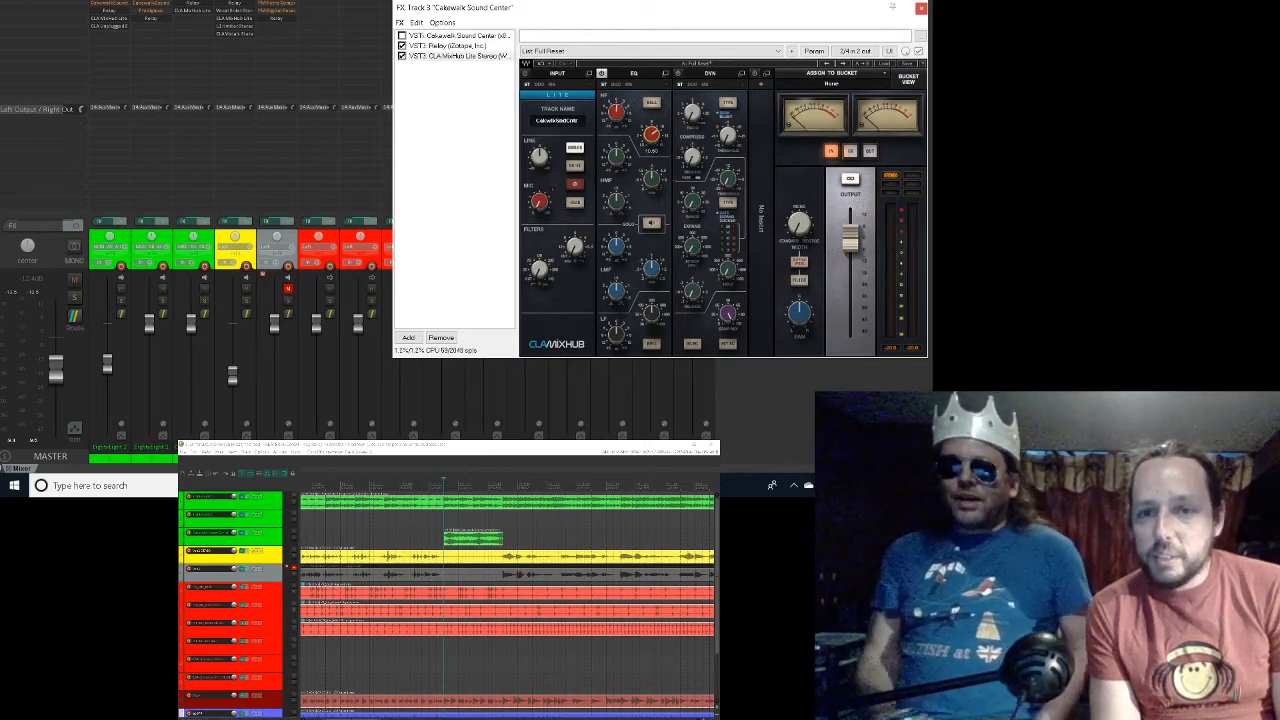
pyautogui.moveTo(652, 134); pyautogui.dragTo(652, 133)
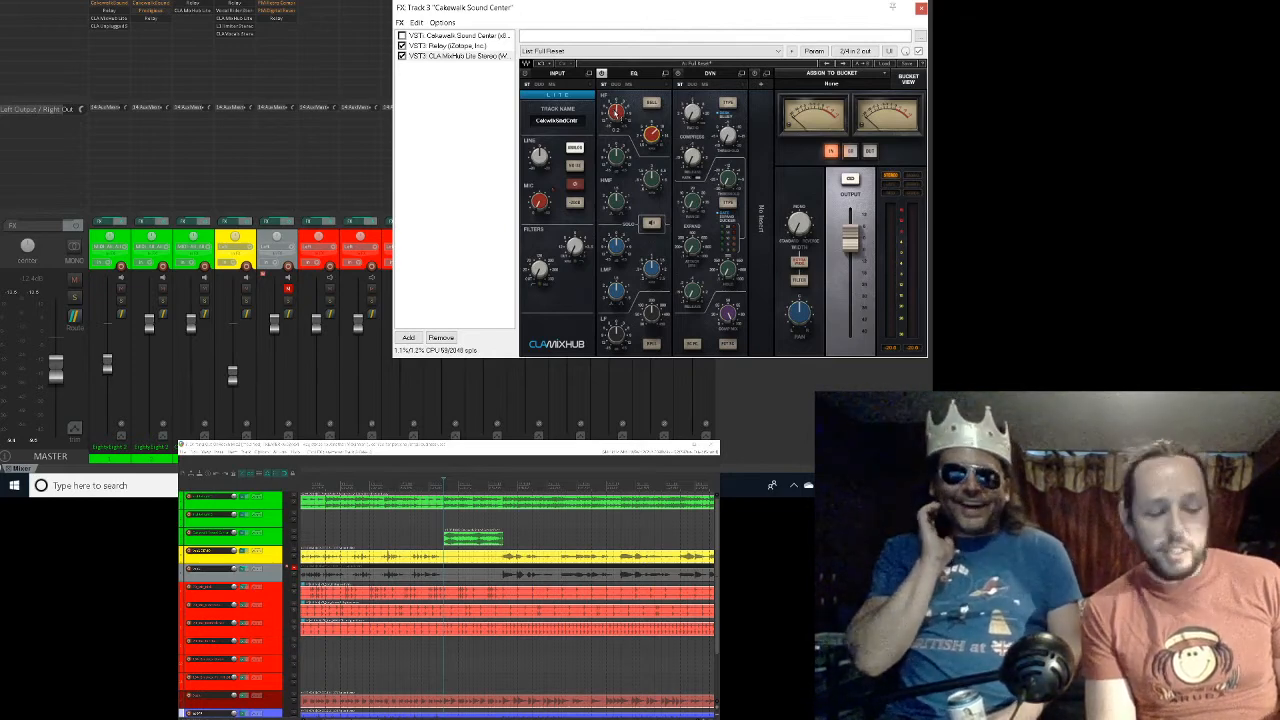
pyautogui.press('space')
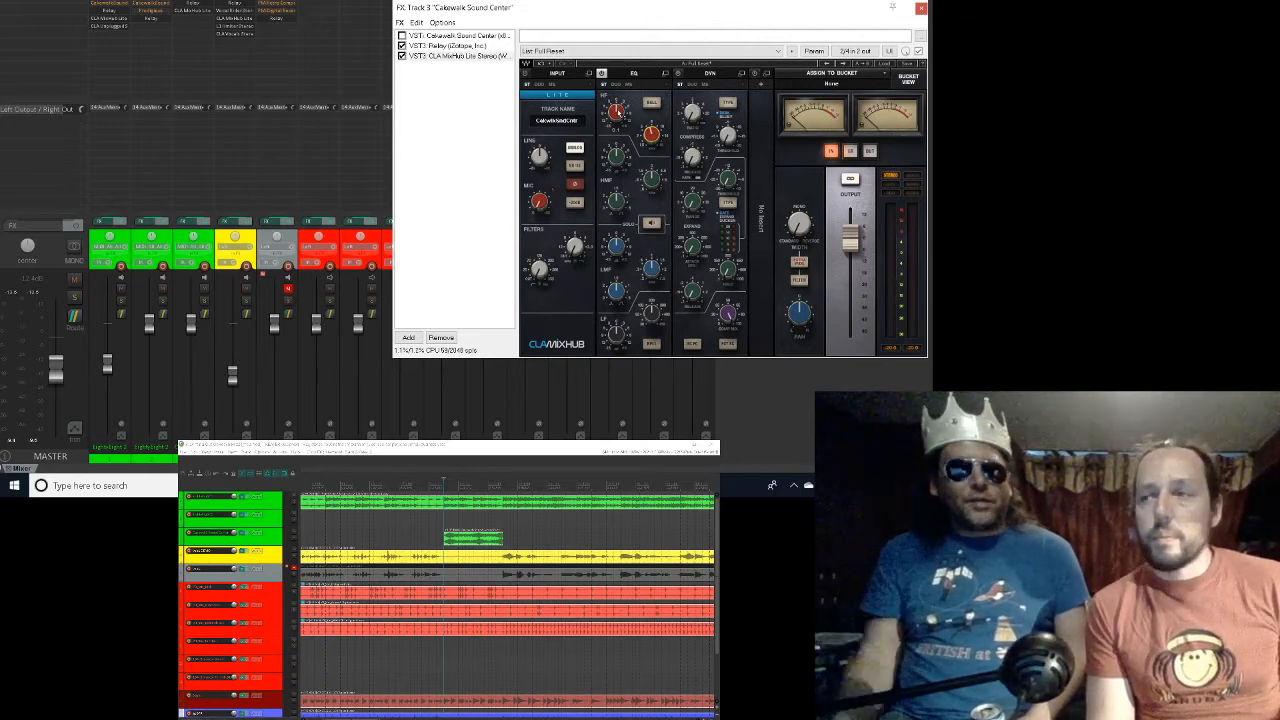
pyautogui.press('space')
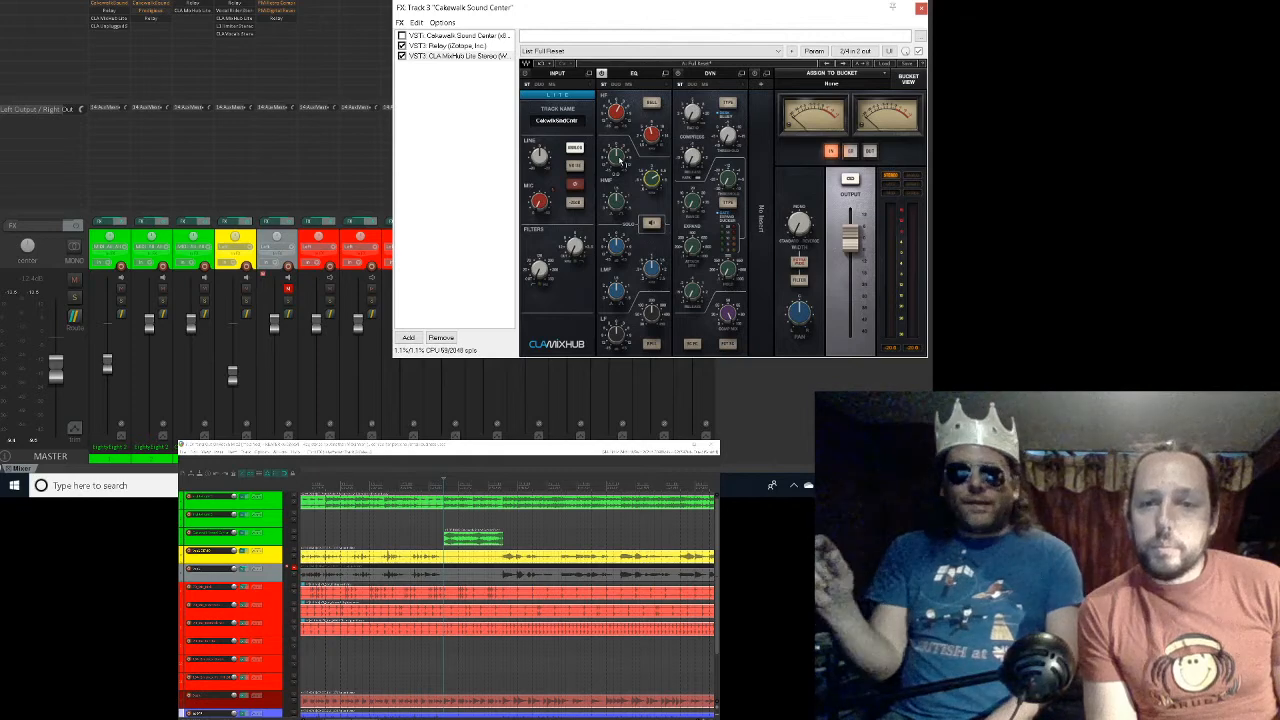
# Step: Boost the HMF band's gain in the CLA MixHub EQ and audition the change
pyautogui.moveTo(619, 159); pyautogui.dragTo(619, 110)
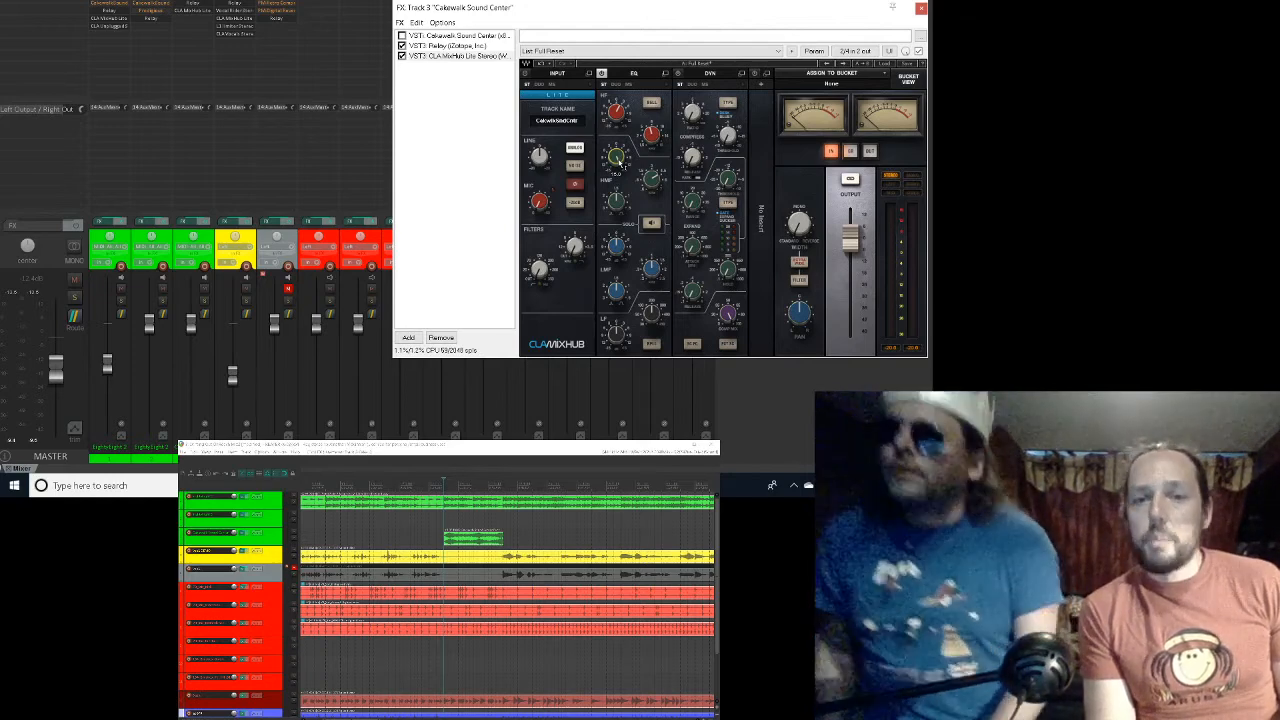
pyautogui.press('space')
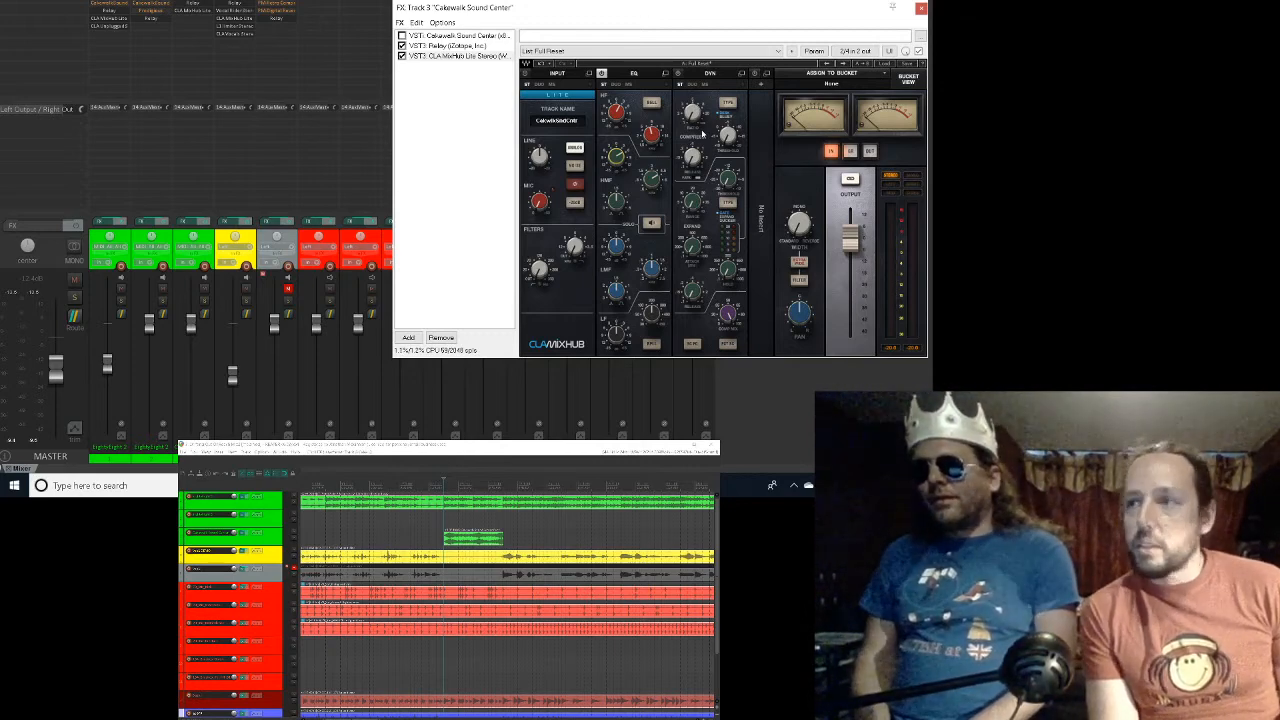
pyautogui.press('space')
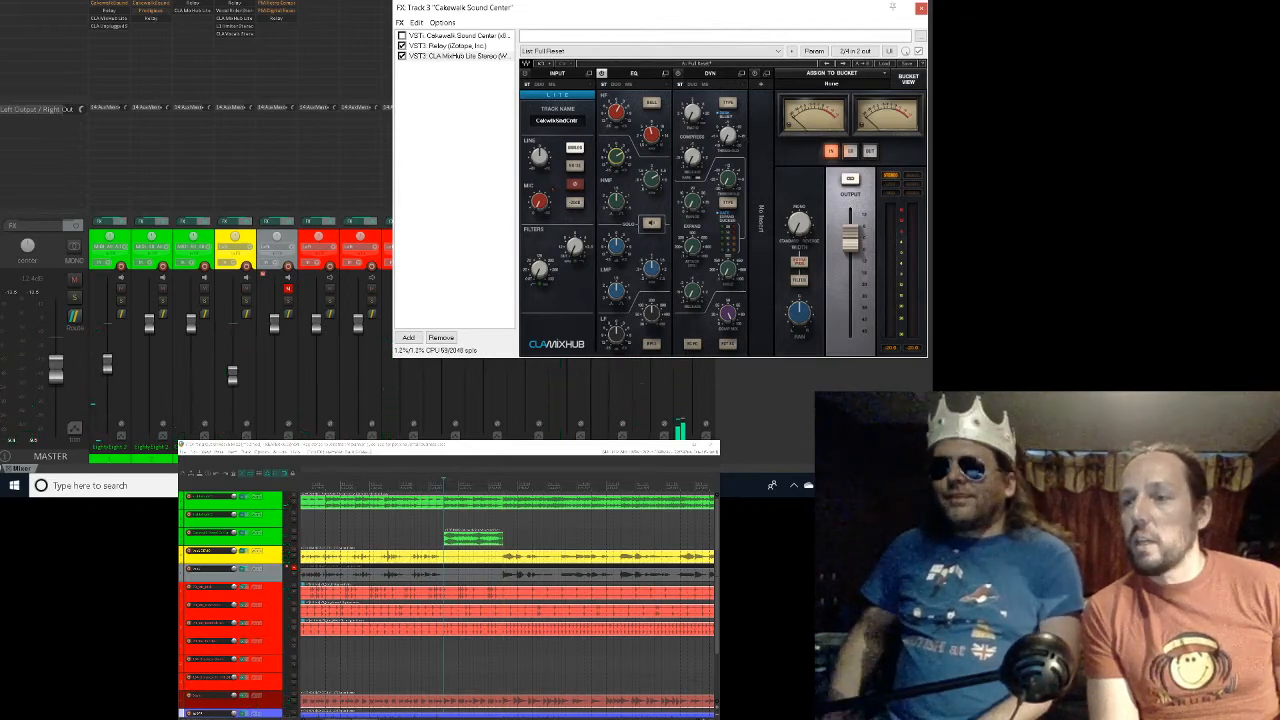
# Step: Turn on the Mic gain stage in the CLA MixHub input section on track 3
pyautogui.scroll(-6, 508, 590)
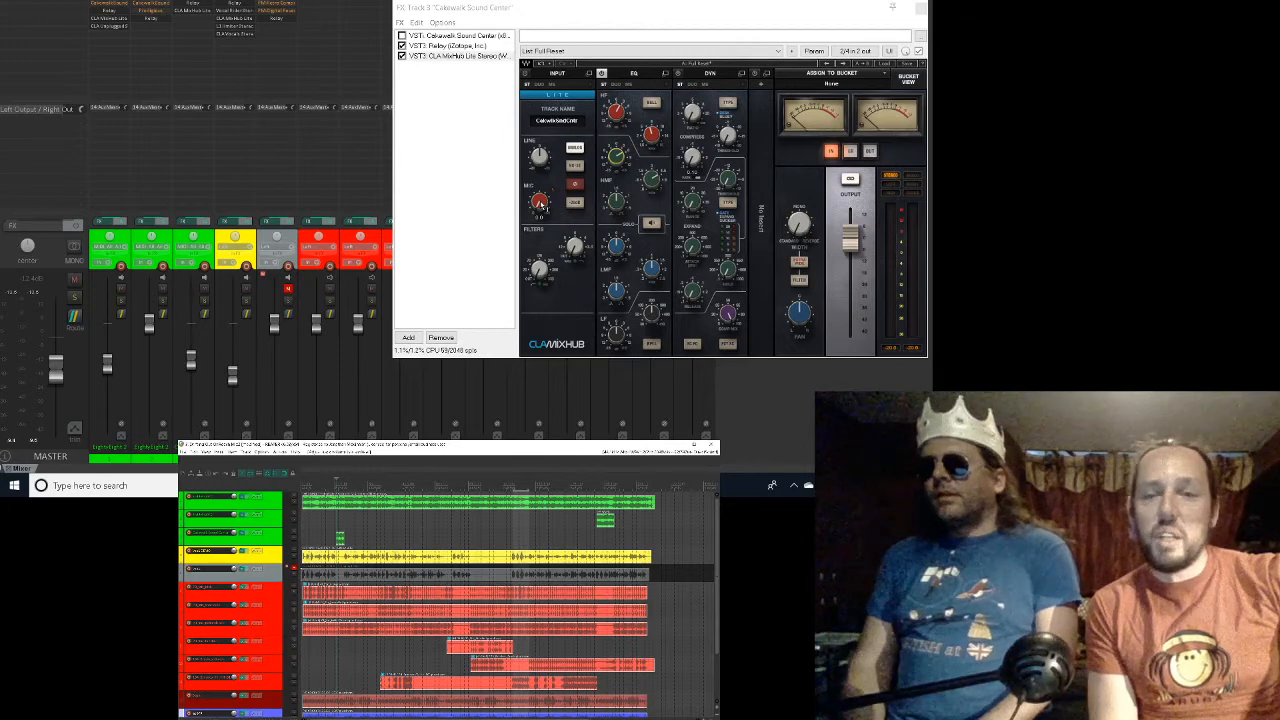
pyautogui.click(575, 203)
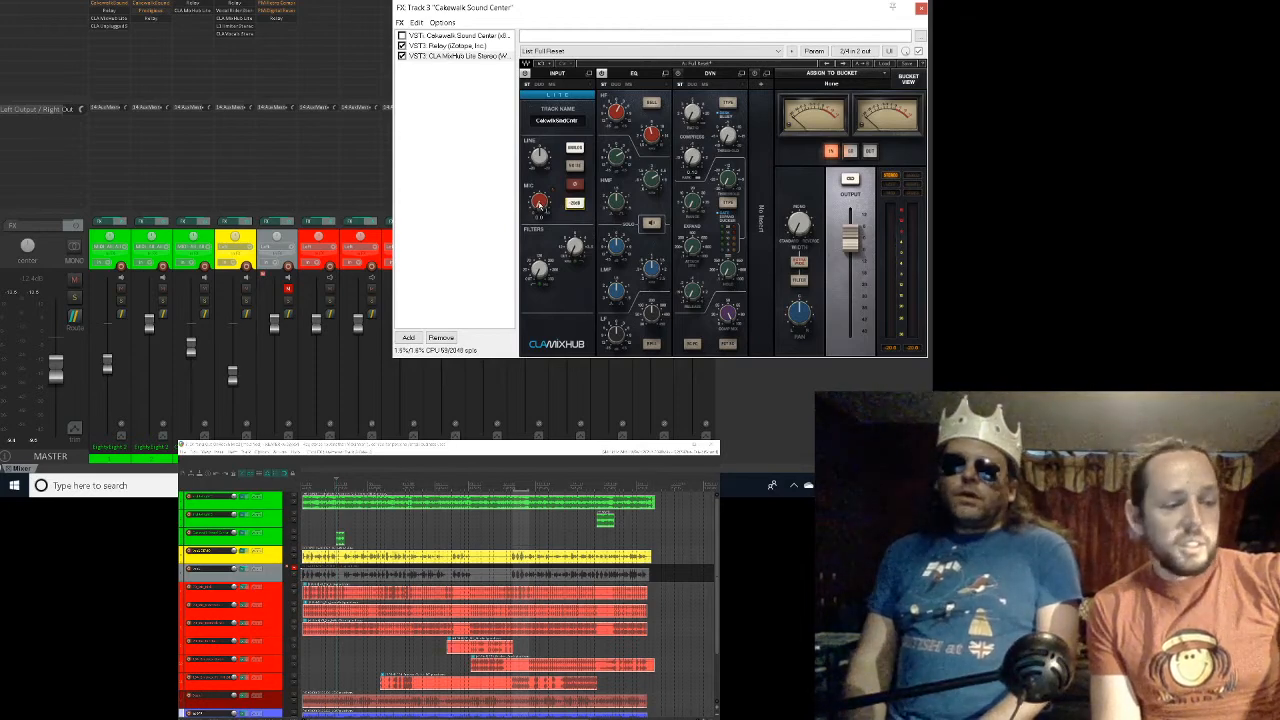
# Step: Find "cla unplugged" among the plugins and add VST3: CLA Unplugged Stereo (Waves) to track 3's FX chain
pyautogui.press('space')
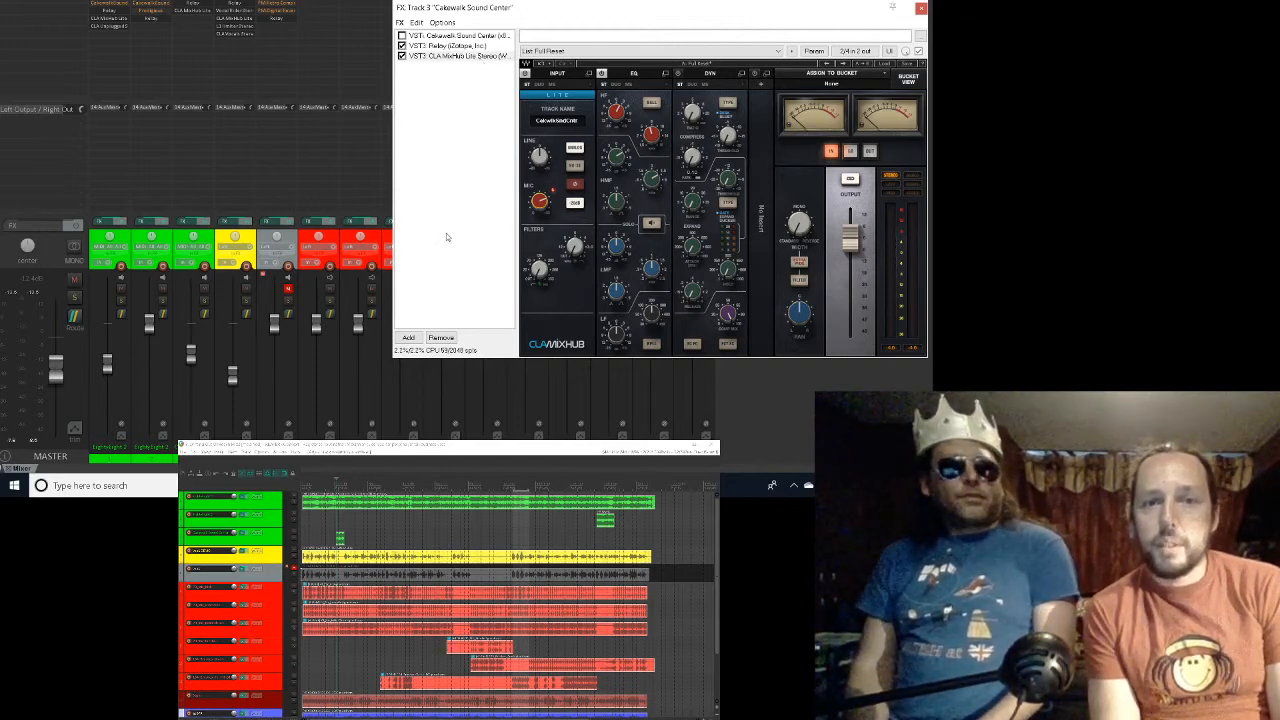
pyautogui.click(408, 338)
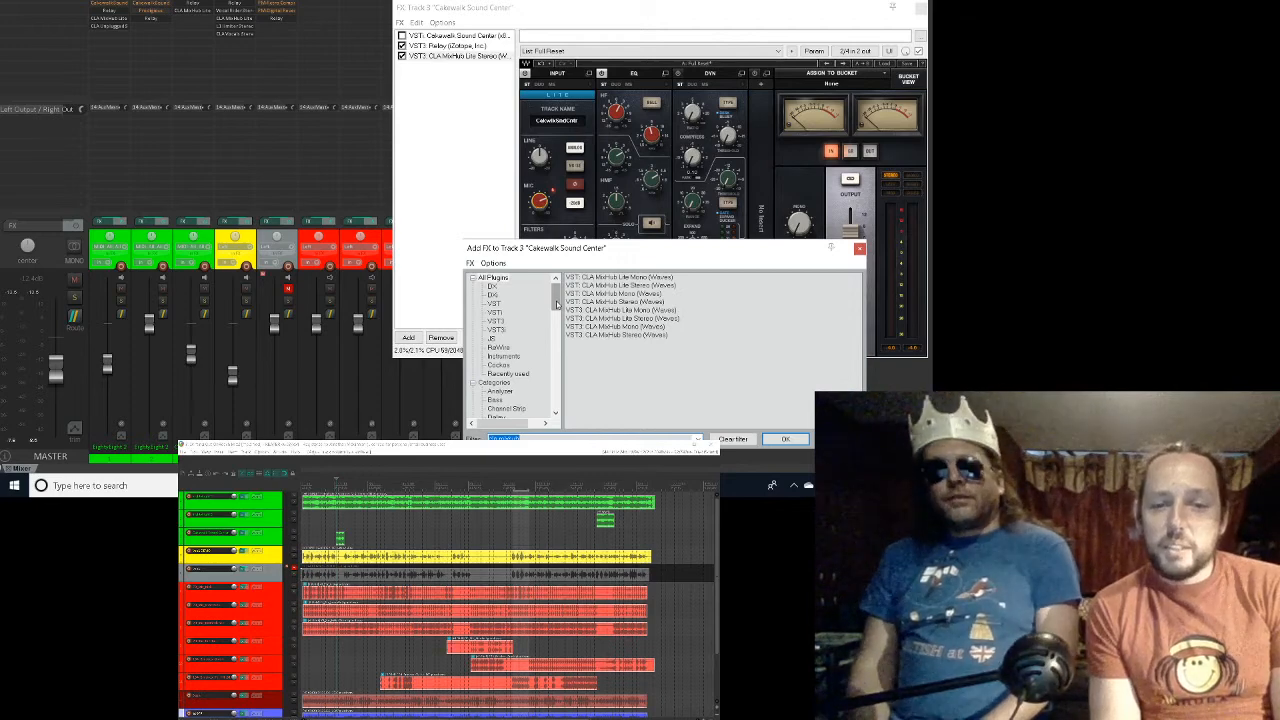
pyautogui.click(531, 438)
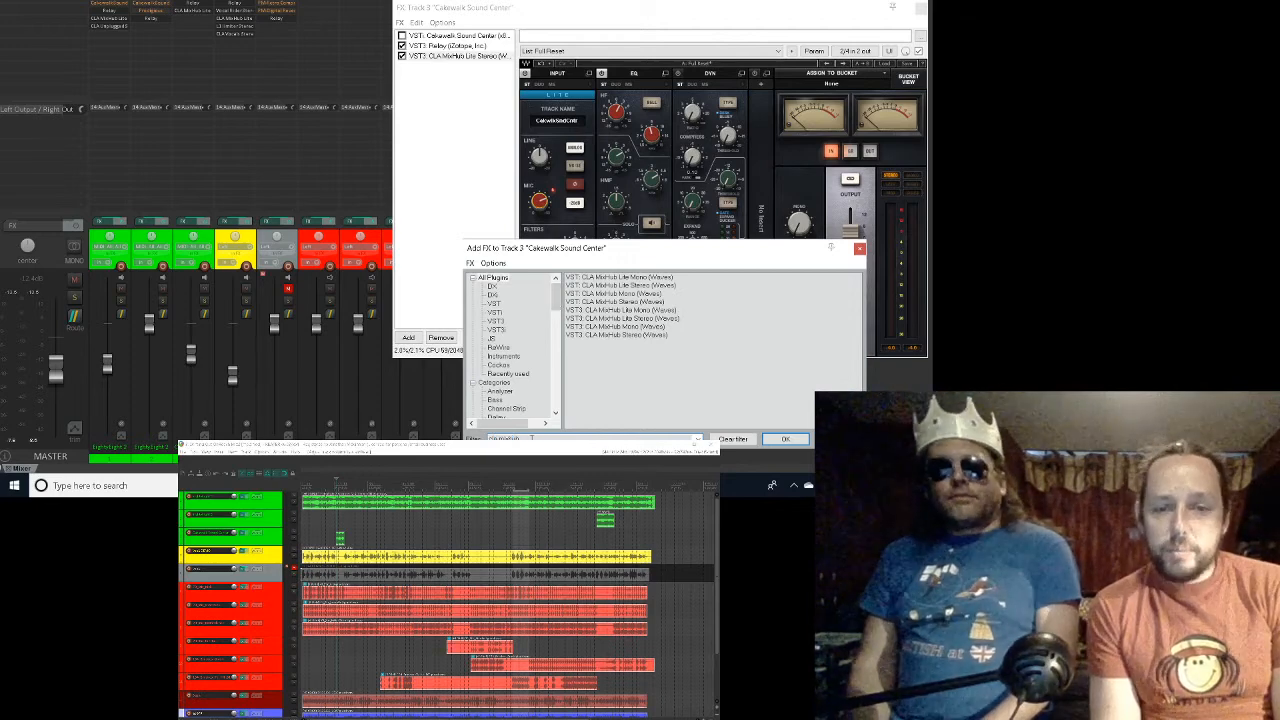
pyautogui.press('BackSpace')
pyautogui.press('BackSpace')
pyautogui.press('BackSpace')
pyautogui.press('BackSpace')
pyautogui.press('BackSpace')
pyautogui.press('BackSpace')
pyautogui.press('BackSpace')
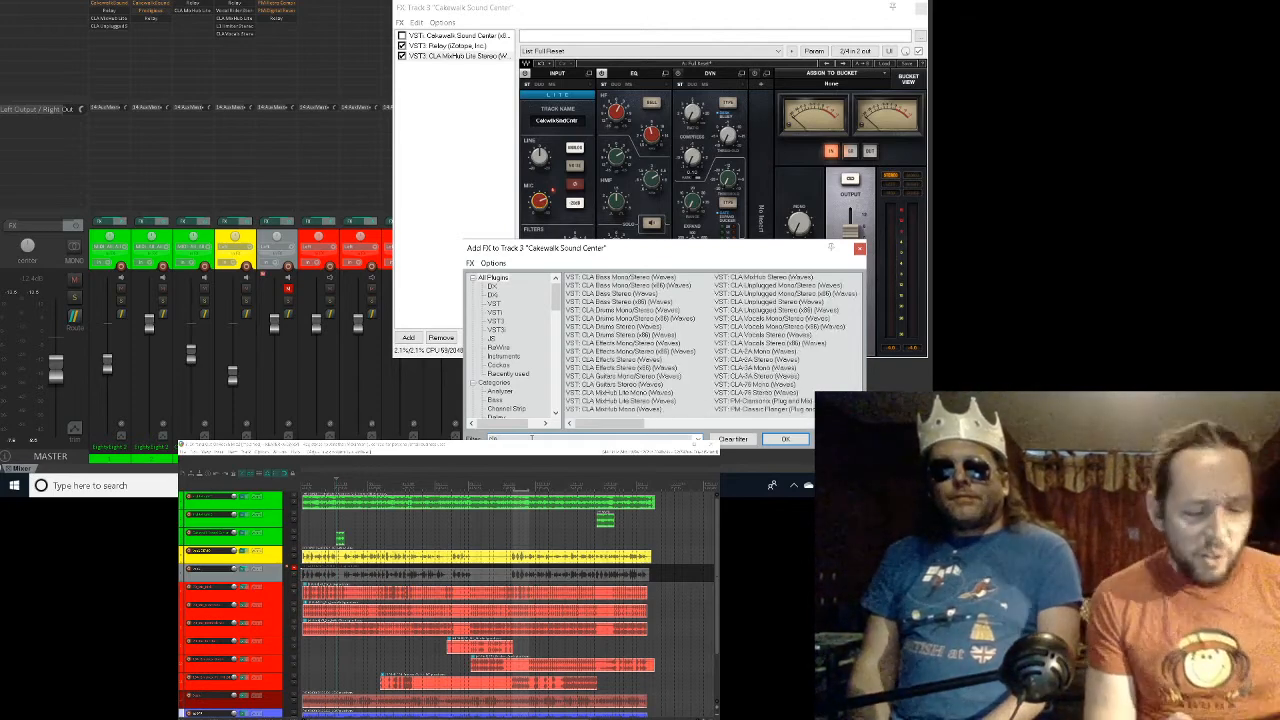
pyautogui.write('unplugged')
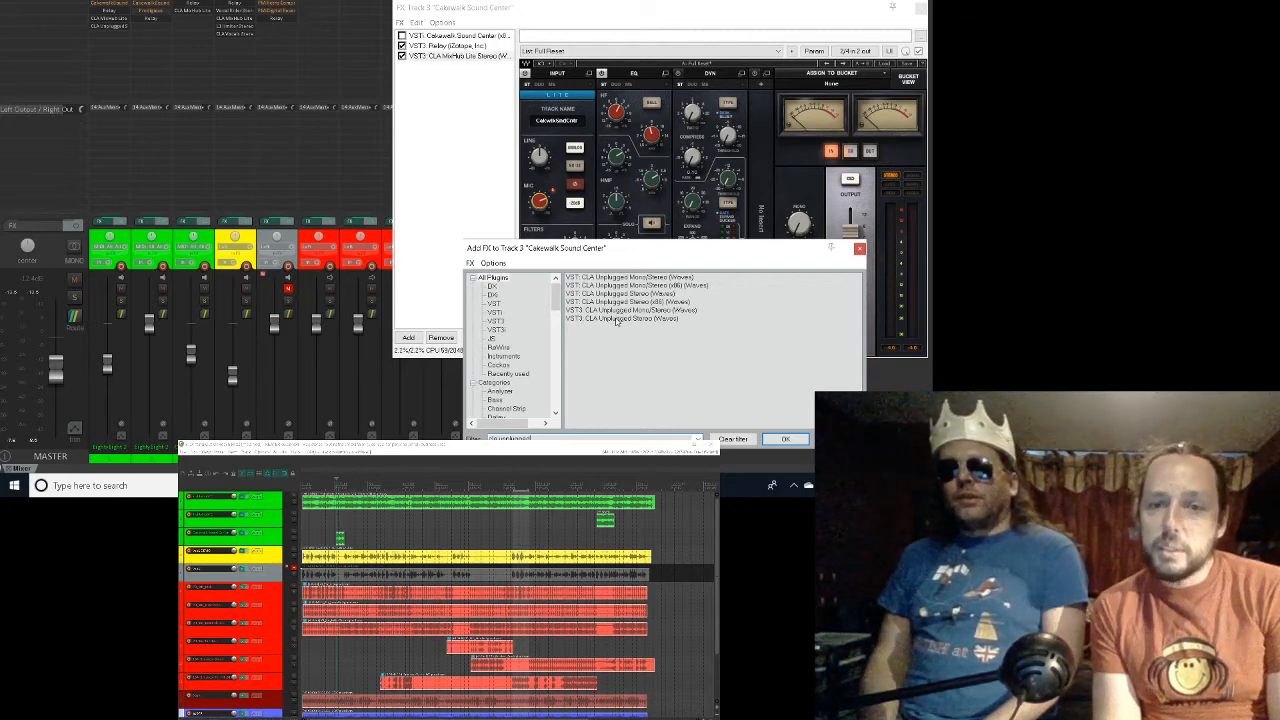
pyautogui.click(616, 318)
pyautogui.doubleClick(616, 318)
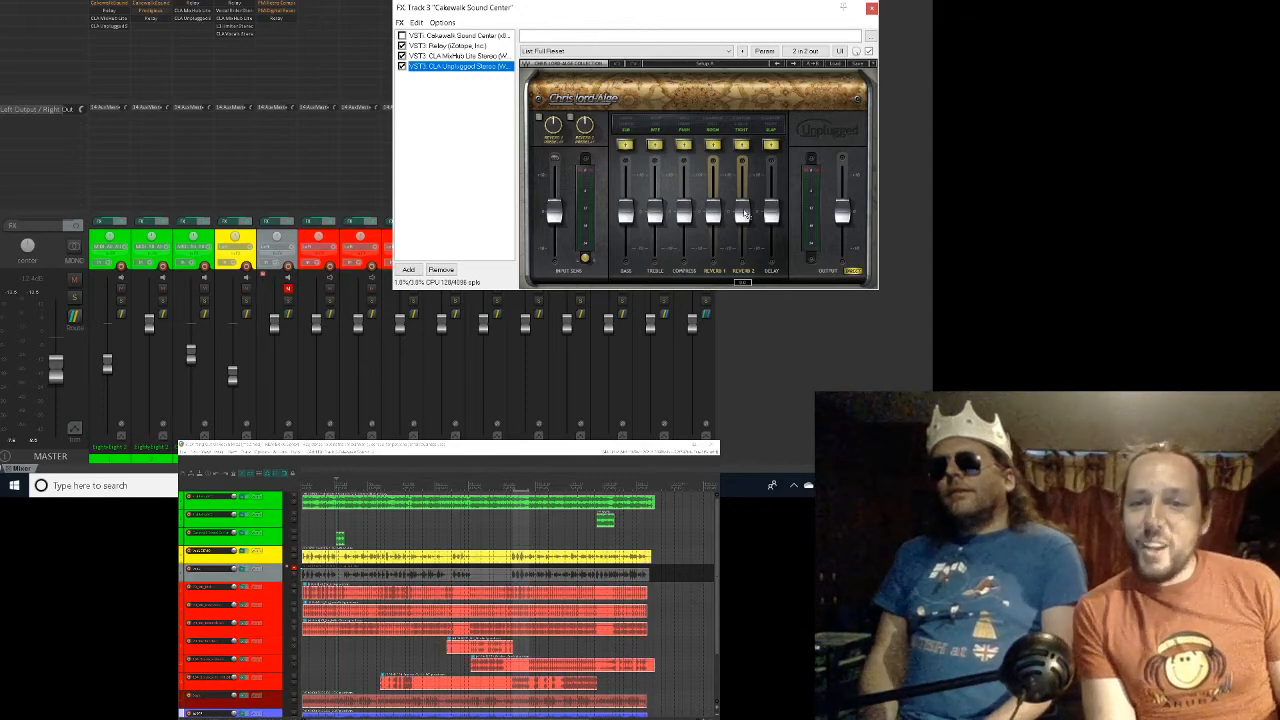
# Step: Raise the Reverb 2 level in CLA Unplugged and trim it back slightly while auditioning the passage
pyautogui.moveTo(745, 215); pyautogui.dragTo(743, 178)
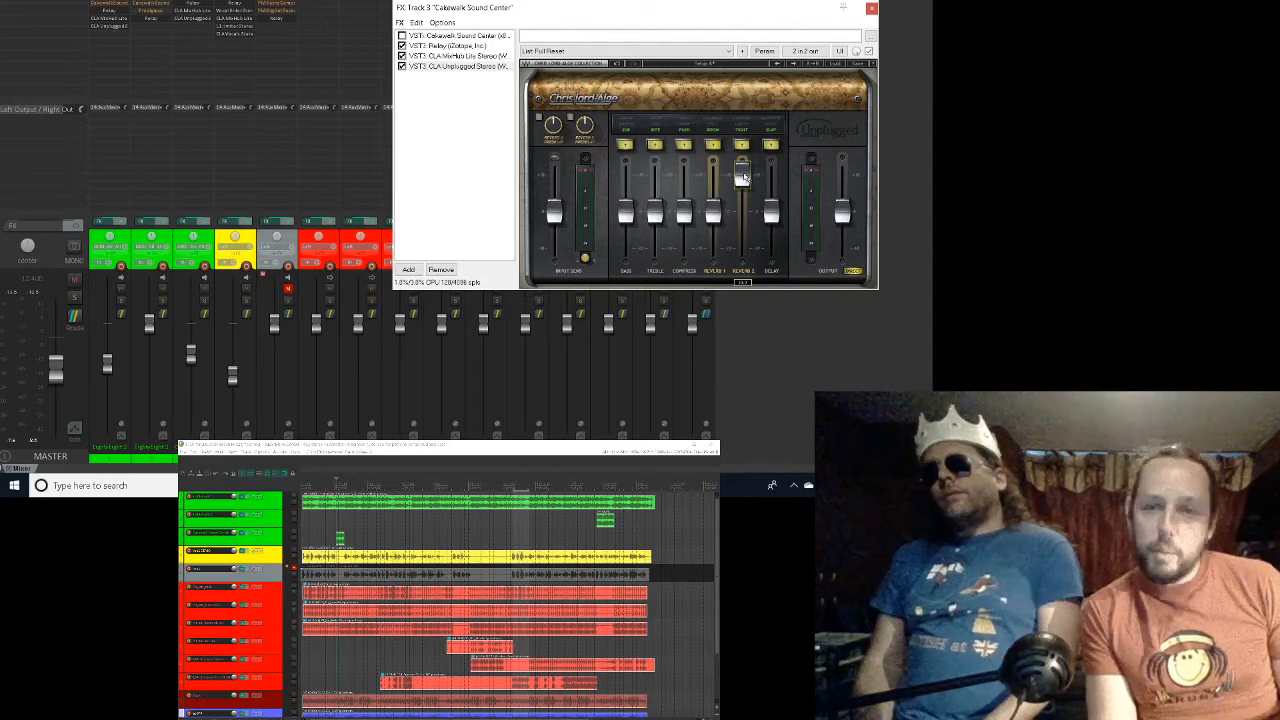
pyautogui.press('space')
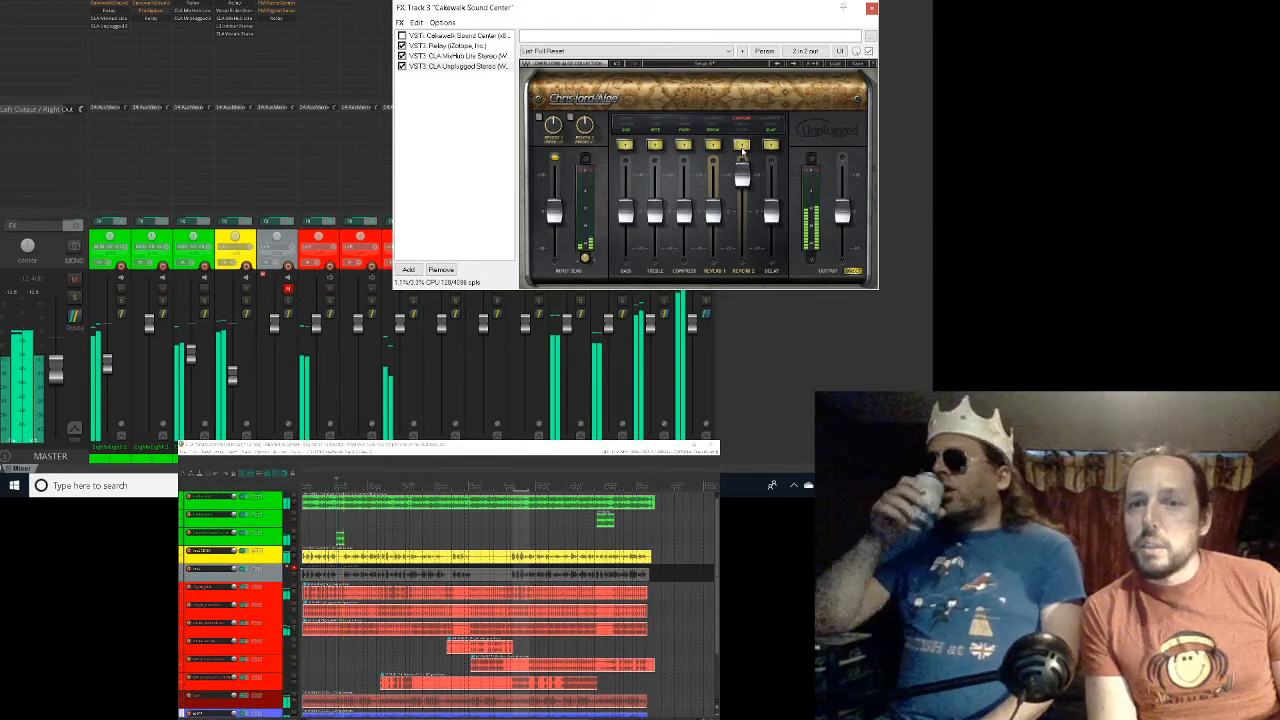
pyautogui.moveTo(746, 180)
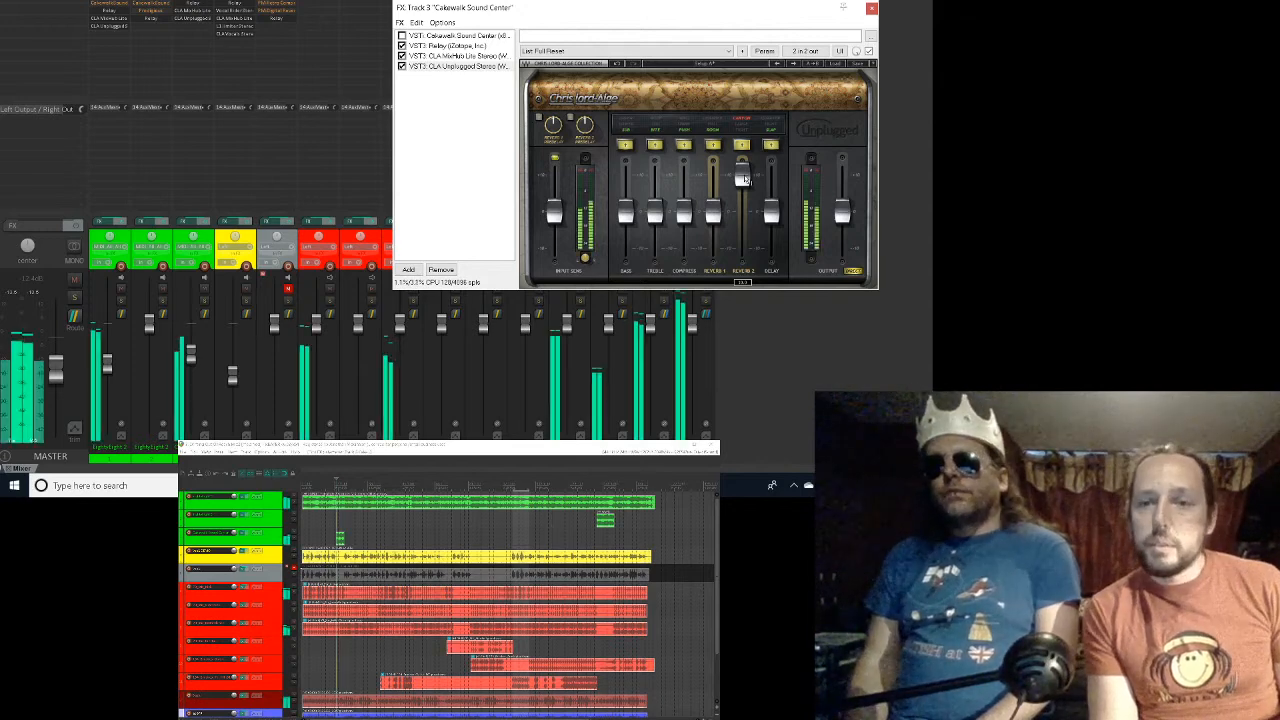
pyautogui.scroll(-5, 746, 180)
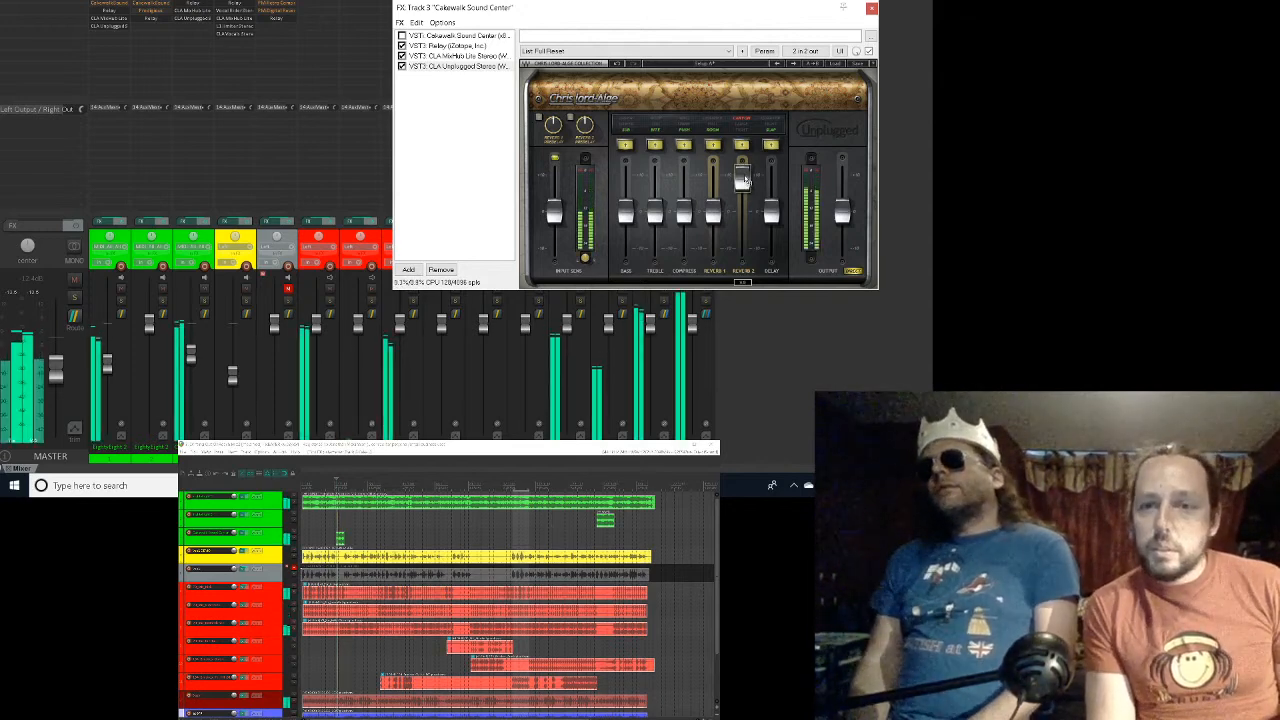
pyautogui.scroll(-3, 744, 180)
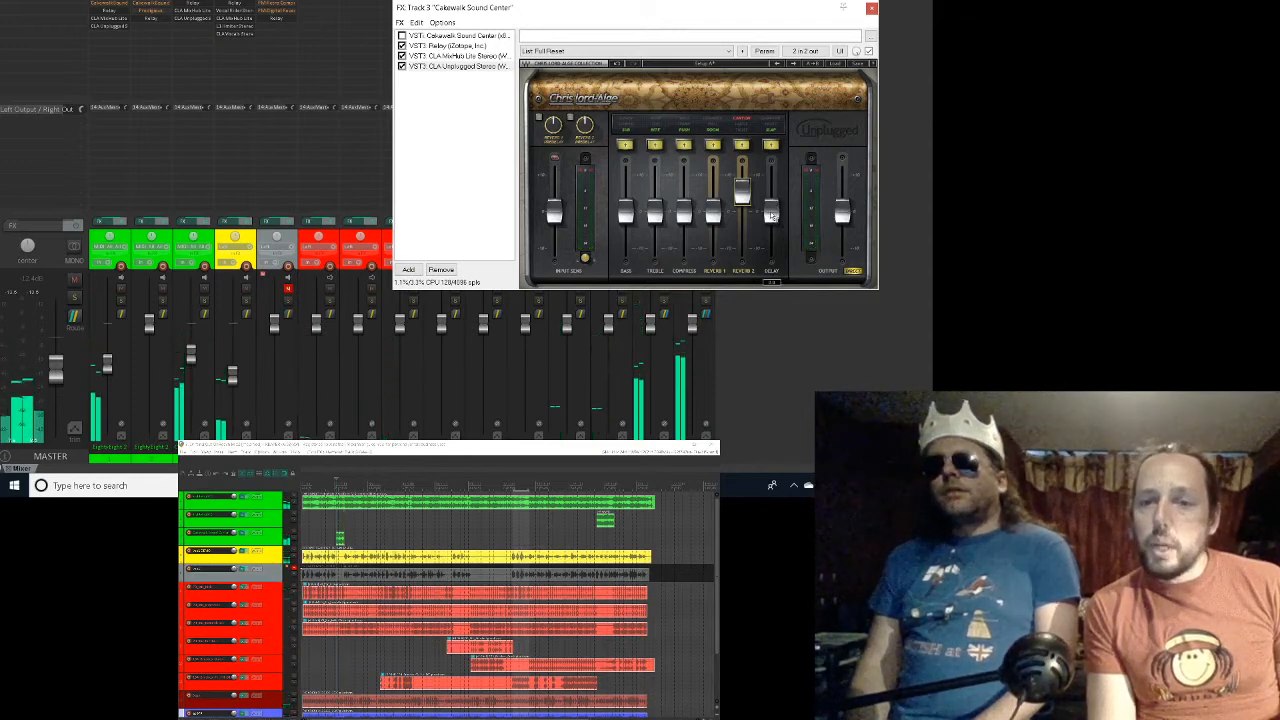
# Step: Switch off the Reverb 1, Compress, Treble and Bass sections in CLA Unplugged
pyautogui.click(713, 146)
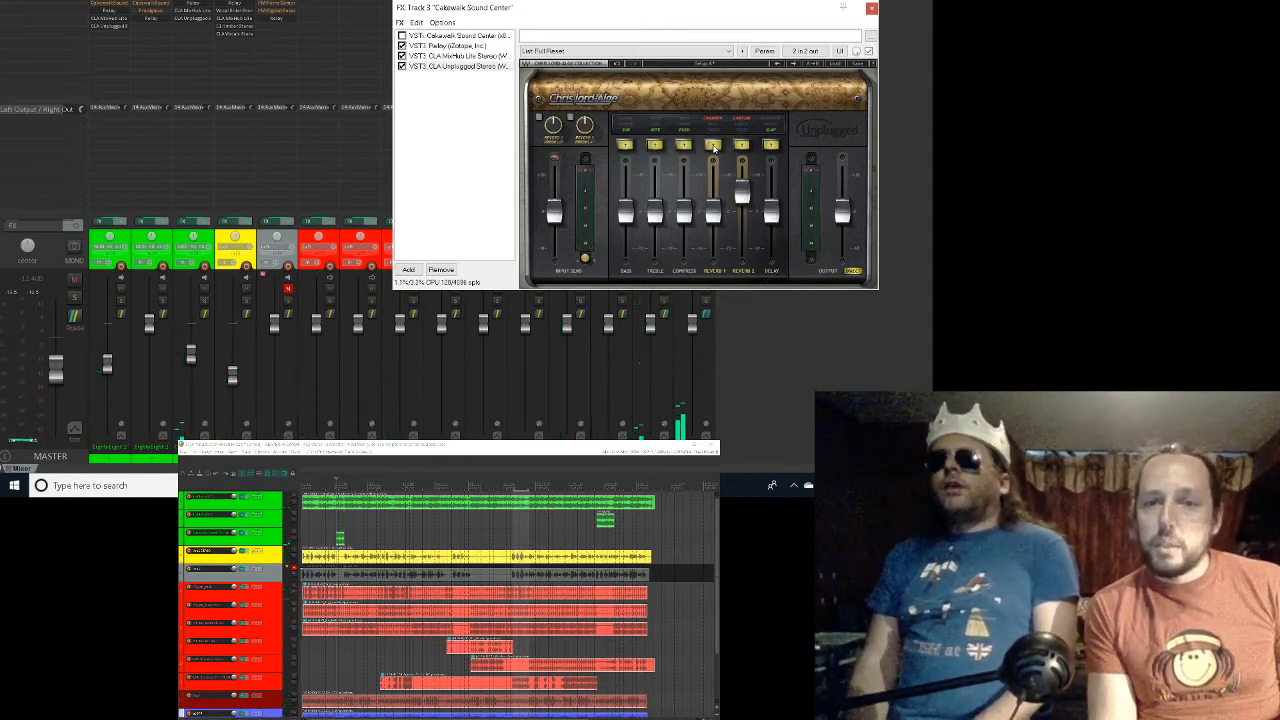
pyautogui.click(685, 147)
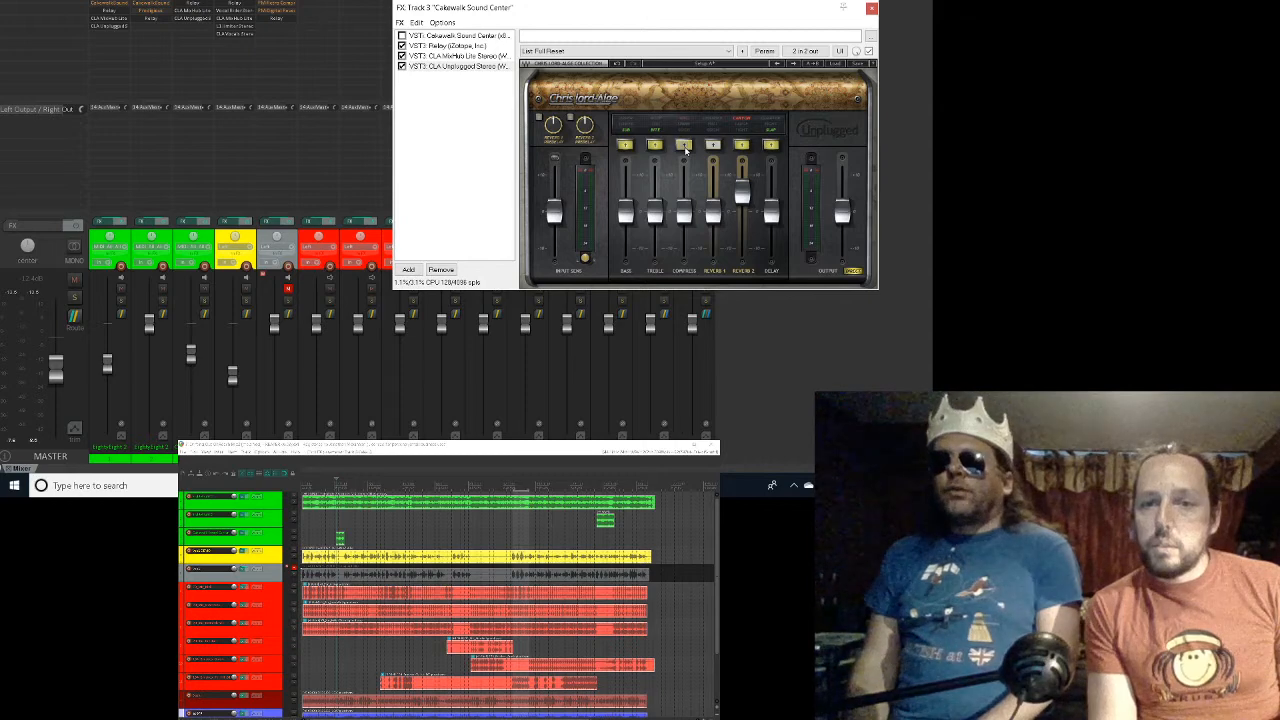
pyautogui.click(652, 147)
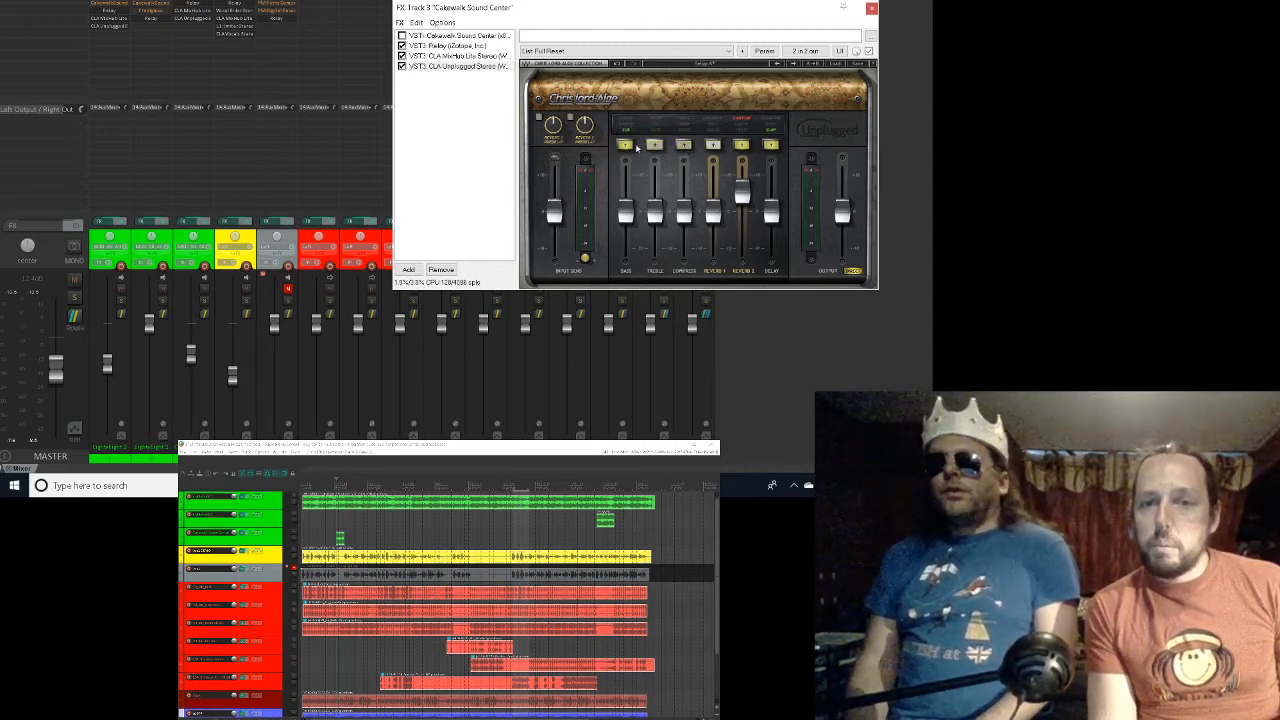
pyautogui.click(628, 147)
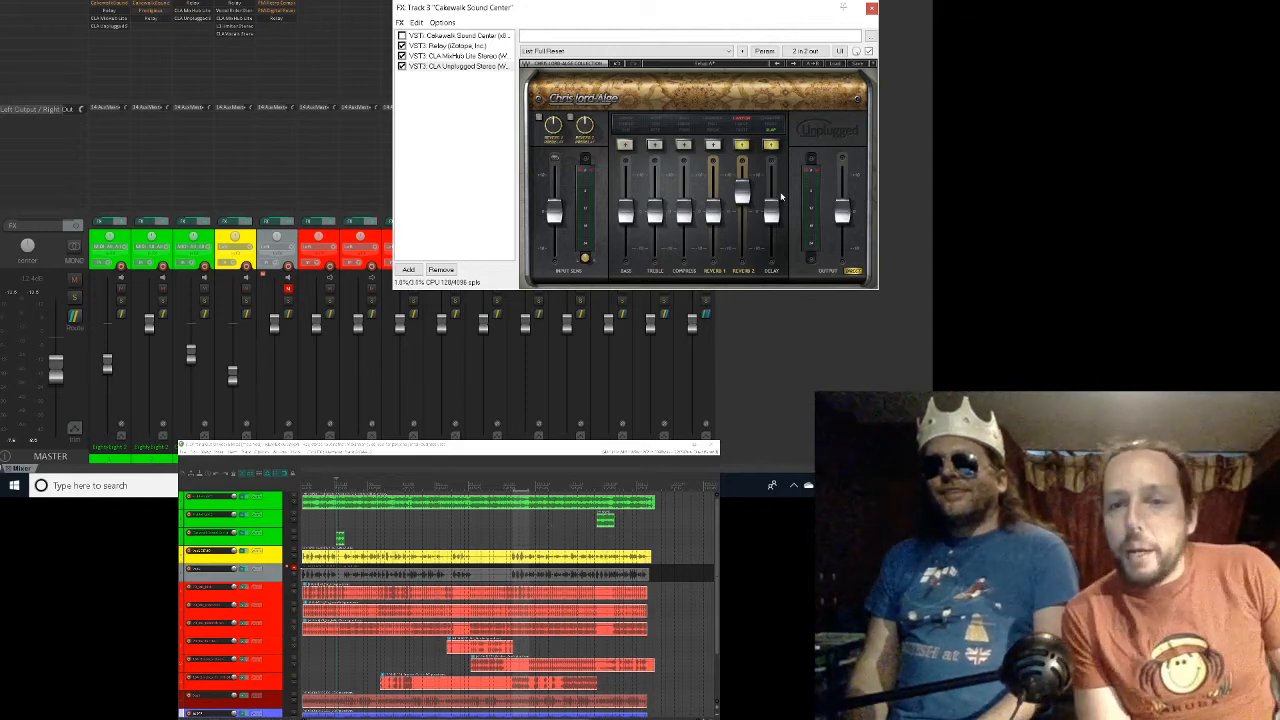
# Step: Set the CLA Unplugged Delay to its Quarter mode and adjust its raised level while auditioning the passage
pyautogui.click(772, 214)
pyautogui.moveTo(772, 214); pyautogui.dragTo(772, 177)
pyautogui.press('space')
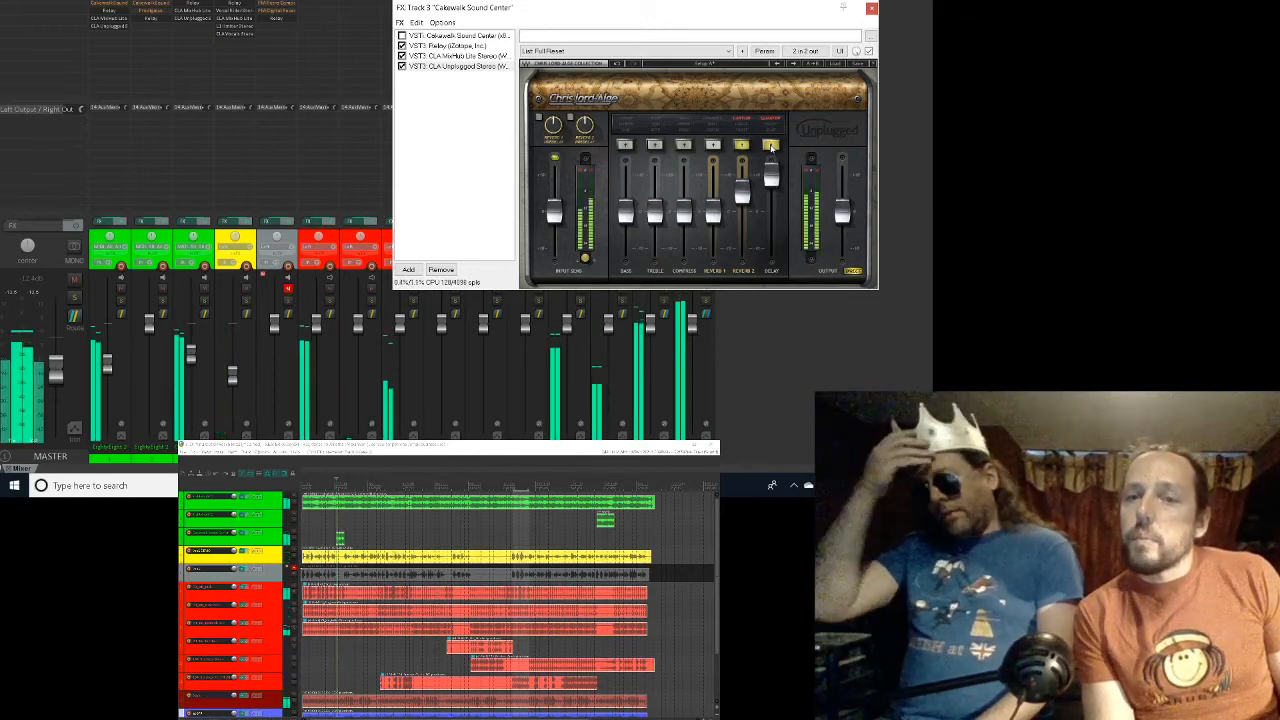
pyautogui.moveTo(773, 175)
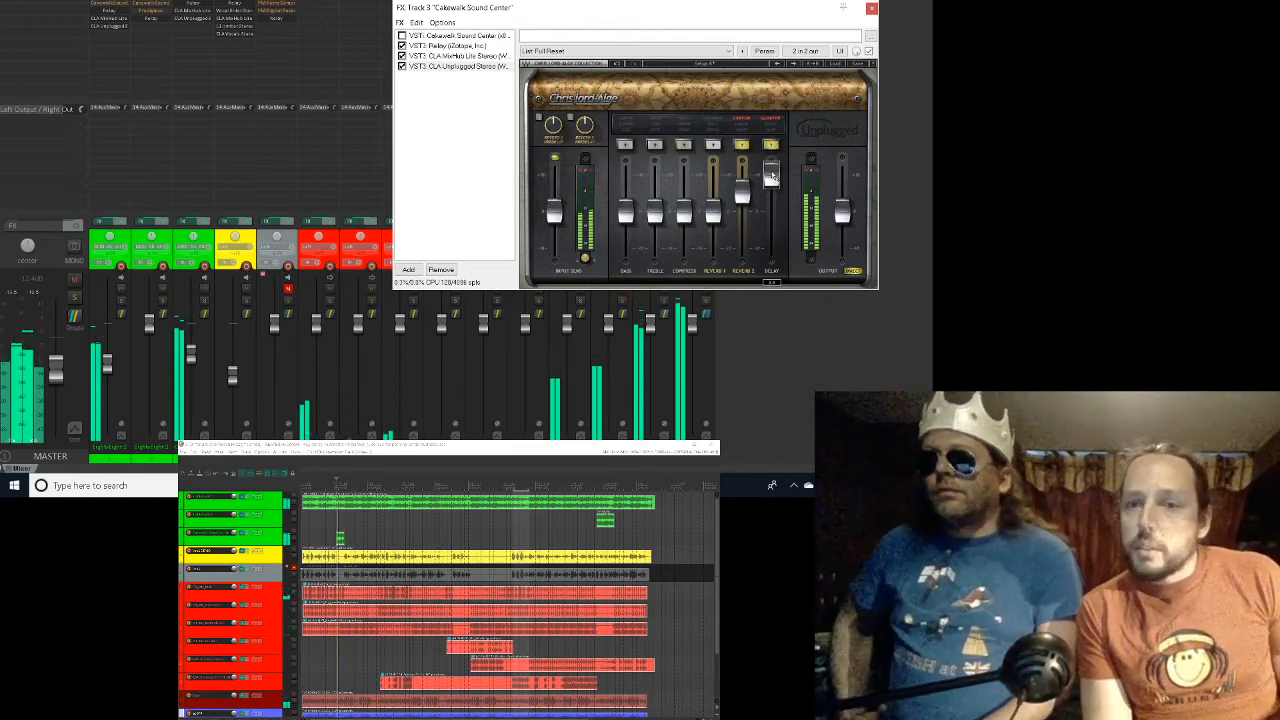
pyautogui.scroll(-4, 773, 175)
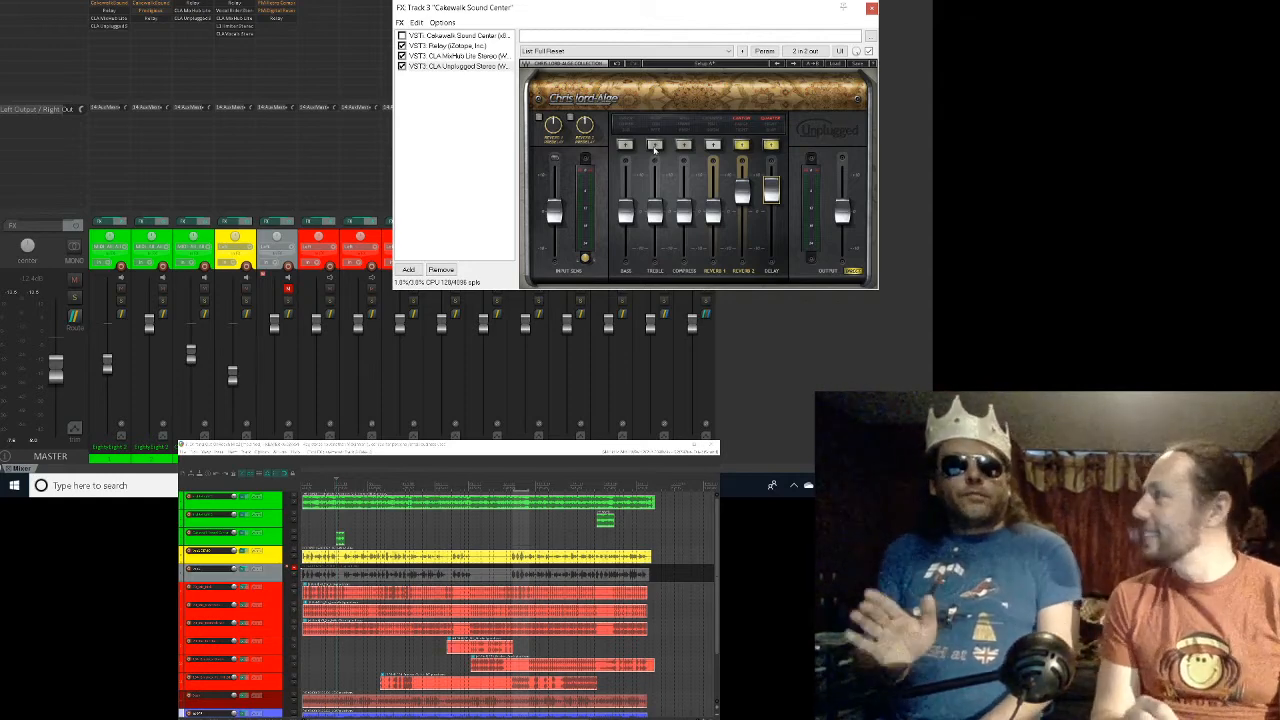
# Step: Turn on the Treble section in CLA Unplugged and set a moderate boost while auditioning the passage
pyautogui.click(655, 147)
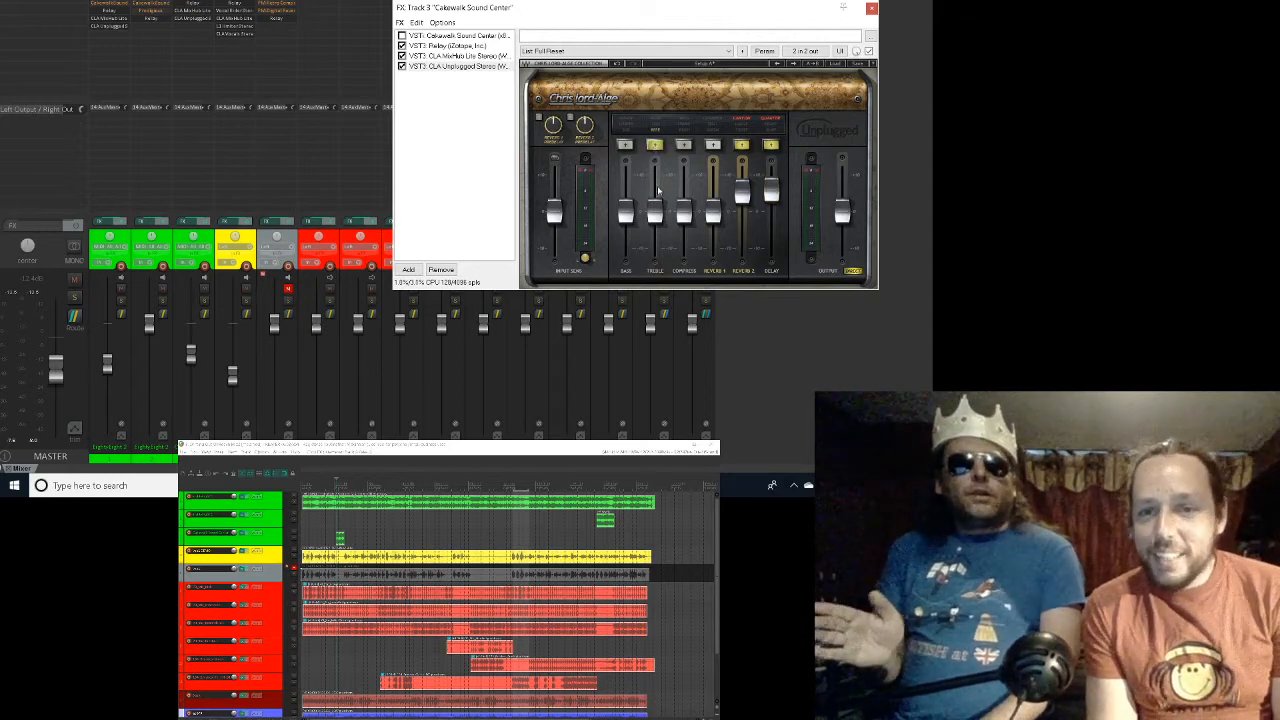
pyautogui.moveTo(656, 215)
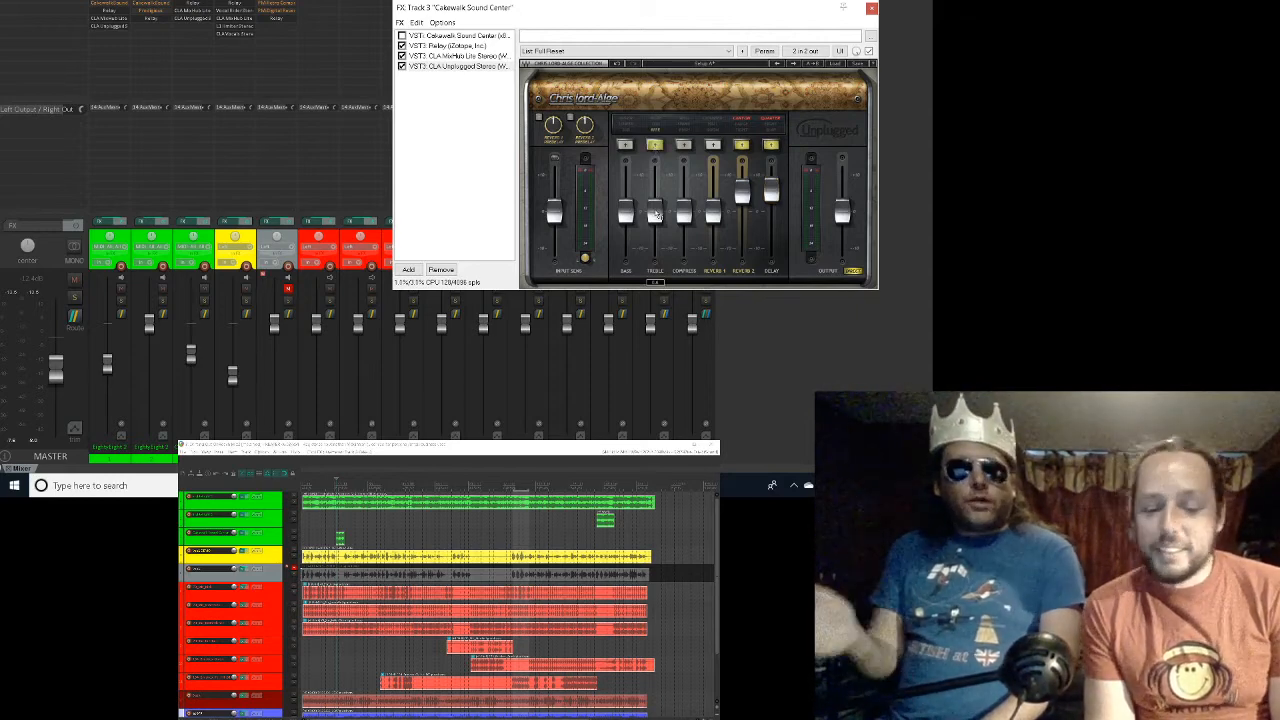
pyautogui.moveTo(656, 215); pyautogui.dragTo(655, 174)
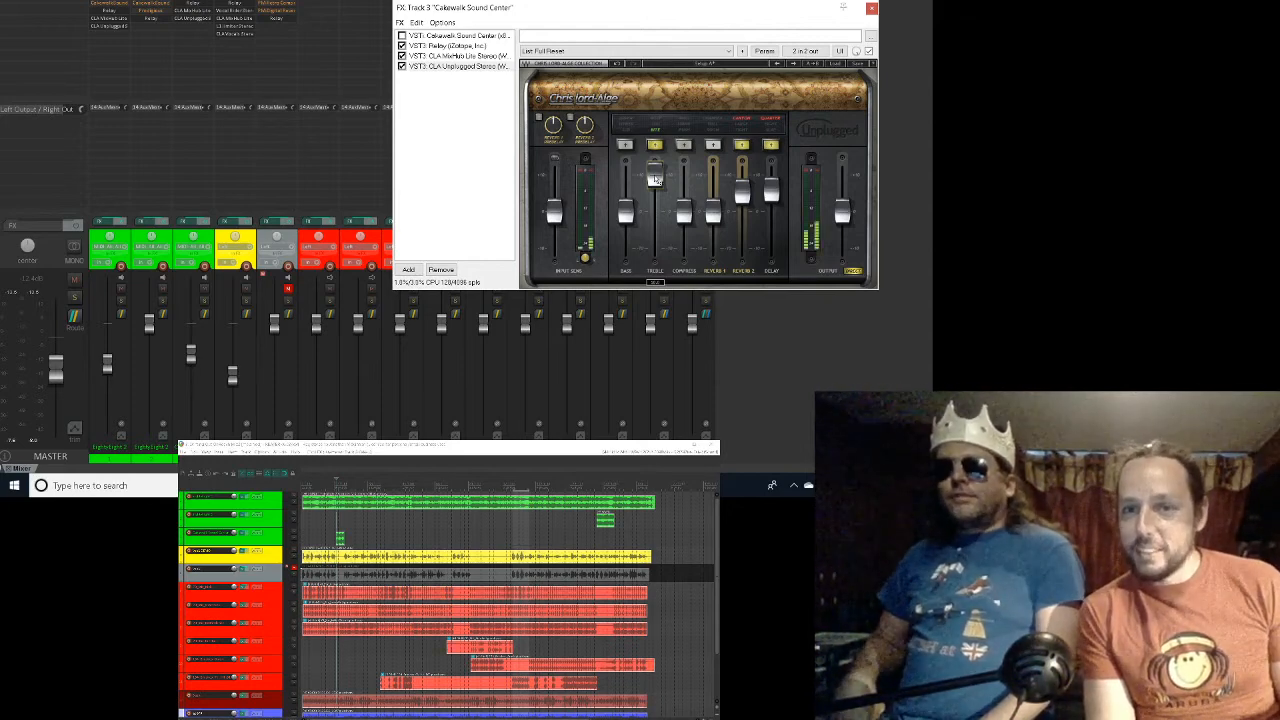
pyautogui.press('space')
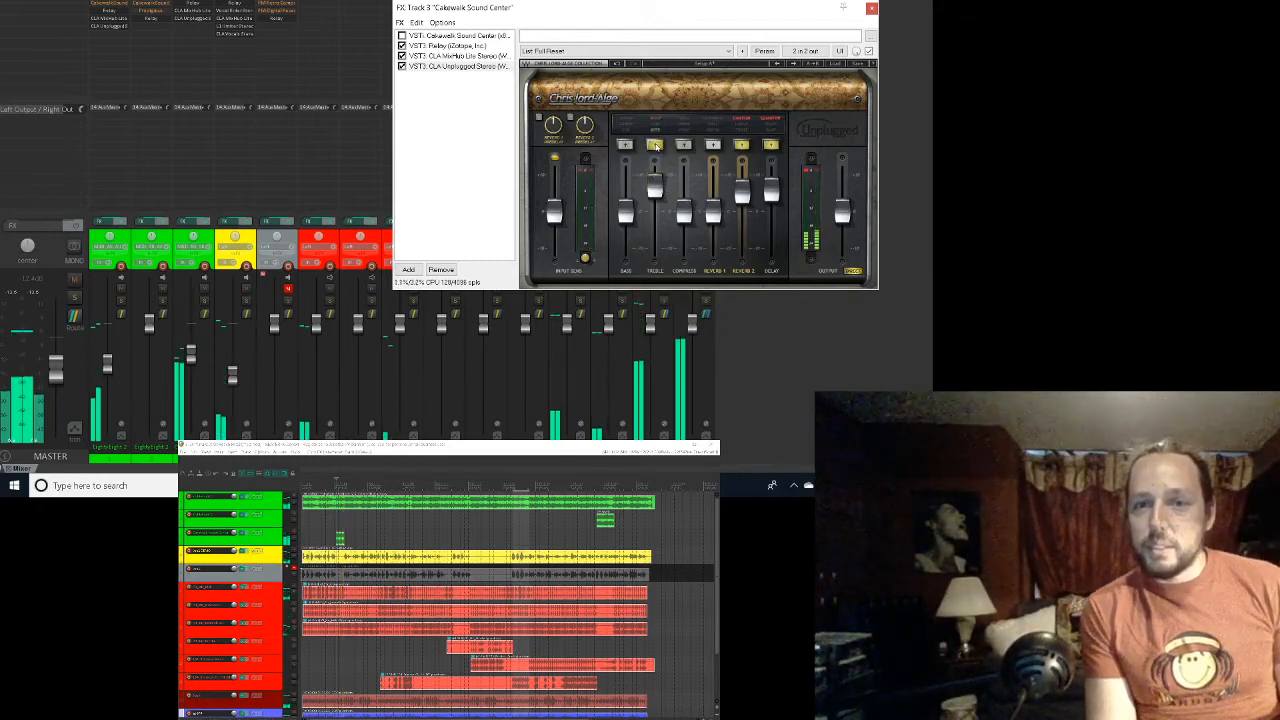
pyautogui.moveTo(657, 192); pyautogui.dragTo(657, 201)
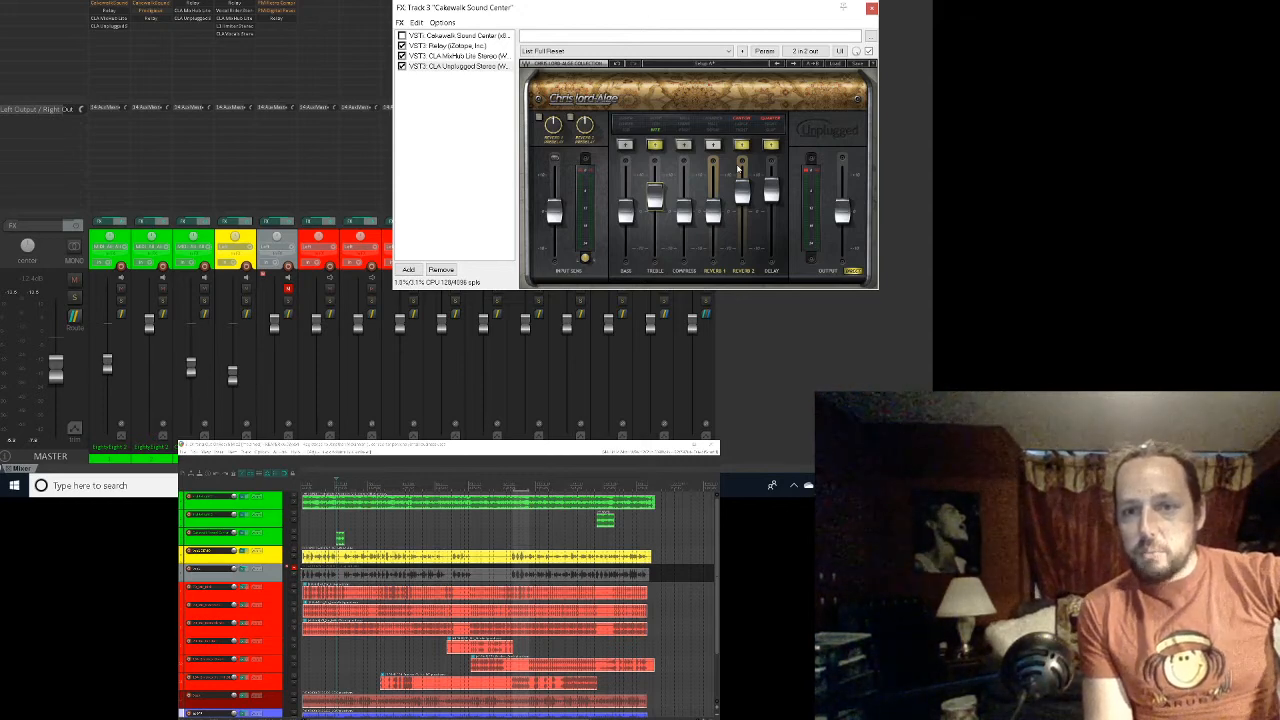
# Step: Lower the Reverb 2 level in CLA Unplugged slightly while auditioning the passage
pyautogui.press('space')
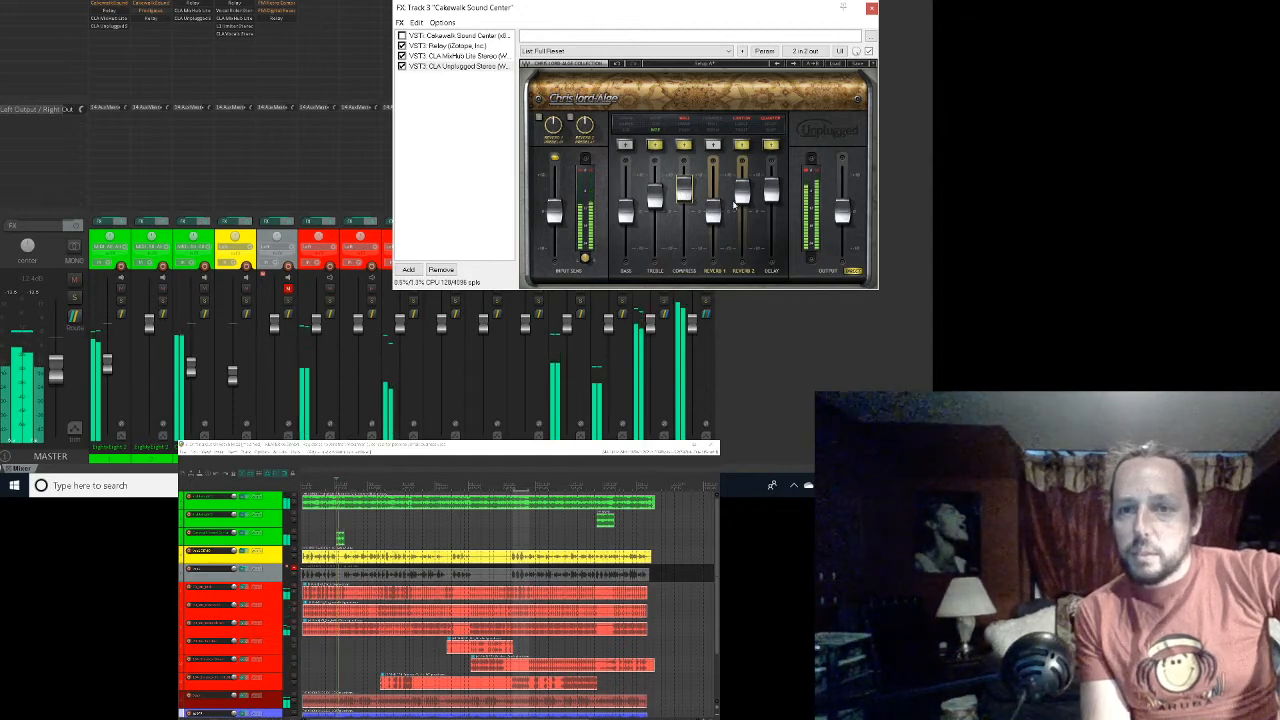
pyautogui.click(742, 193)
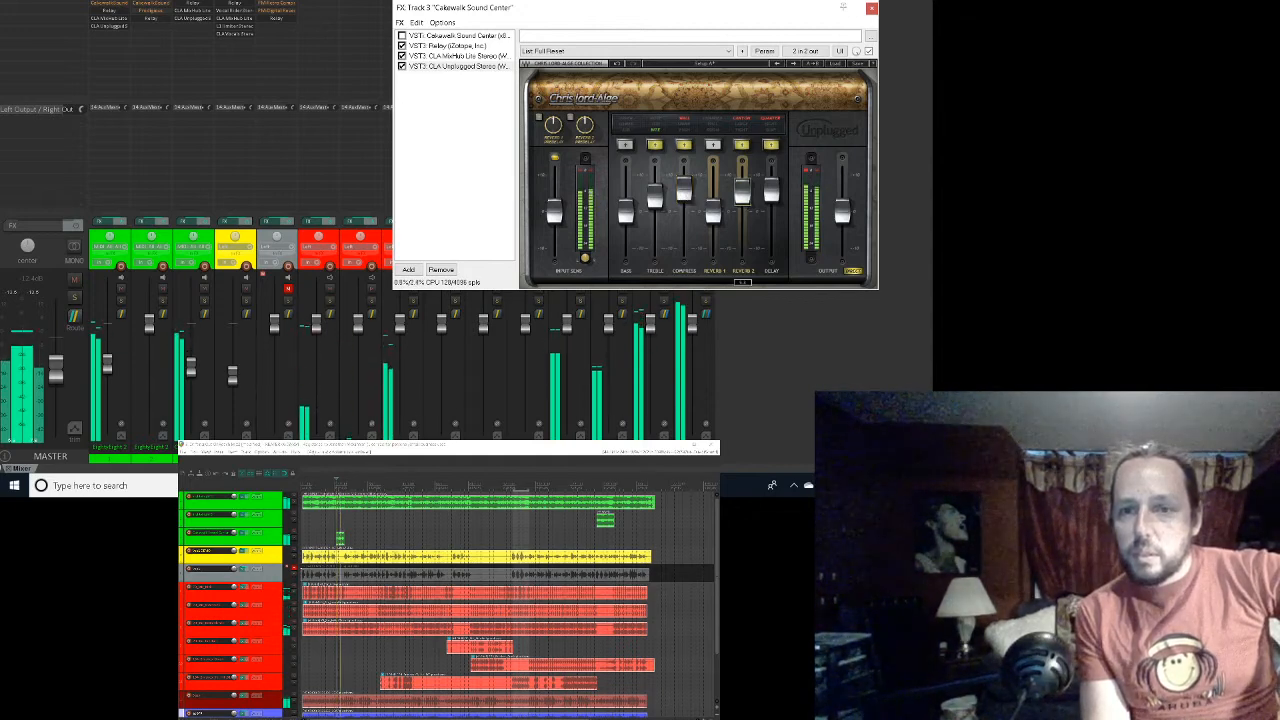
pyautogui.moveTo(742, 192); pyautogui.dragTo(742, 198)
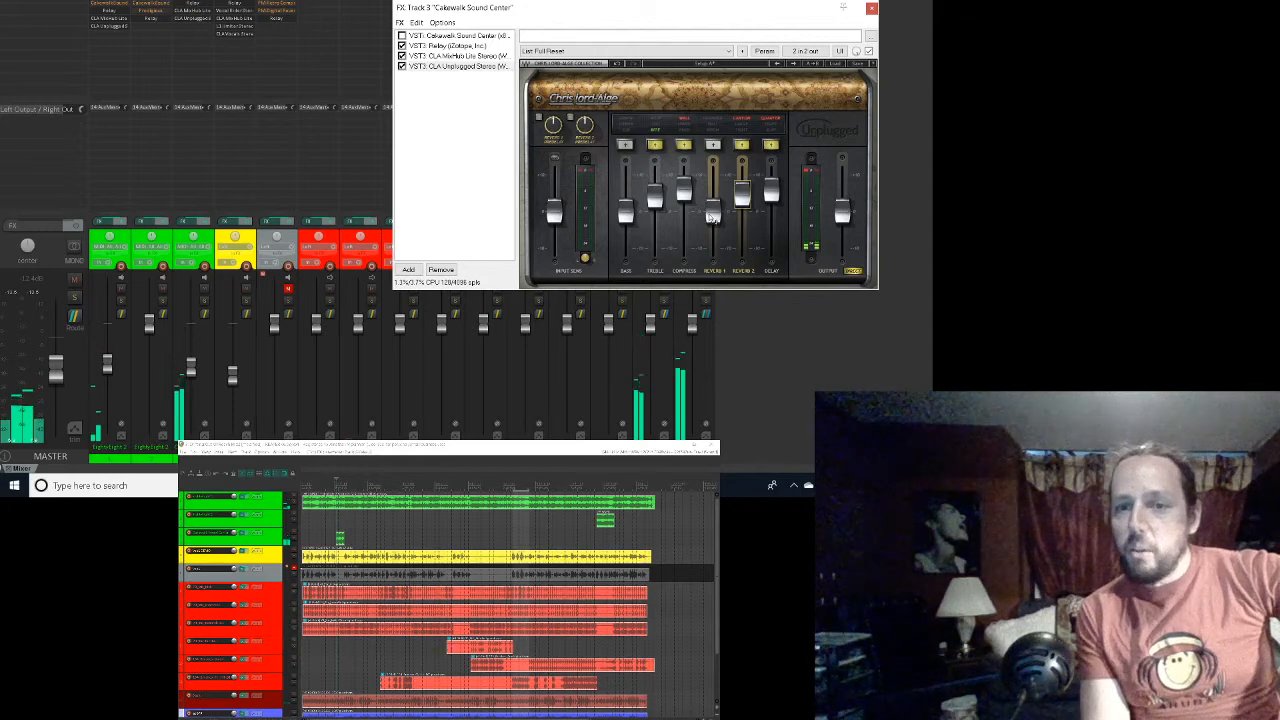
# Step: Try adding Reverb 1 in CLA Unplugged with its level raised, cycling through its modes during playback
pyautogui.click(714, 145)
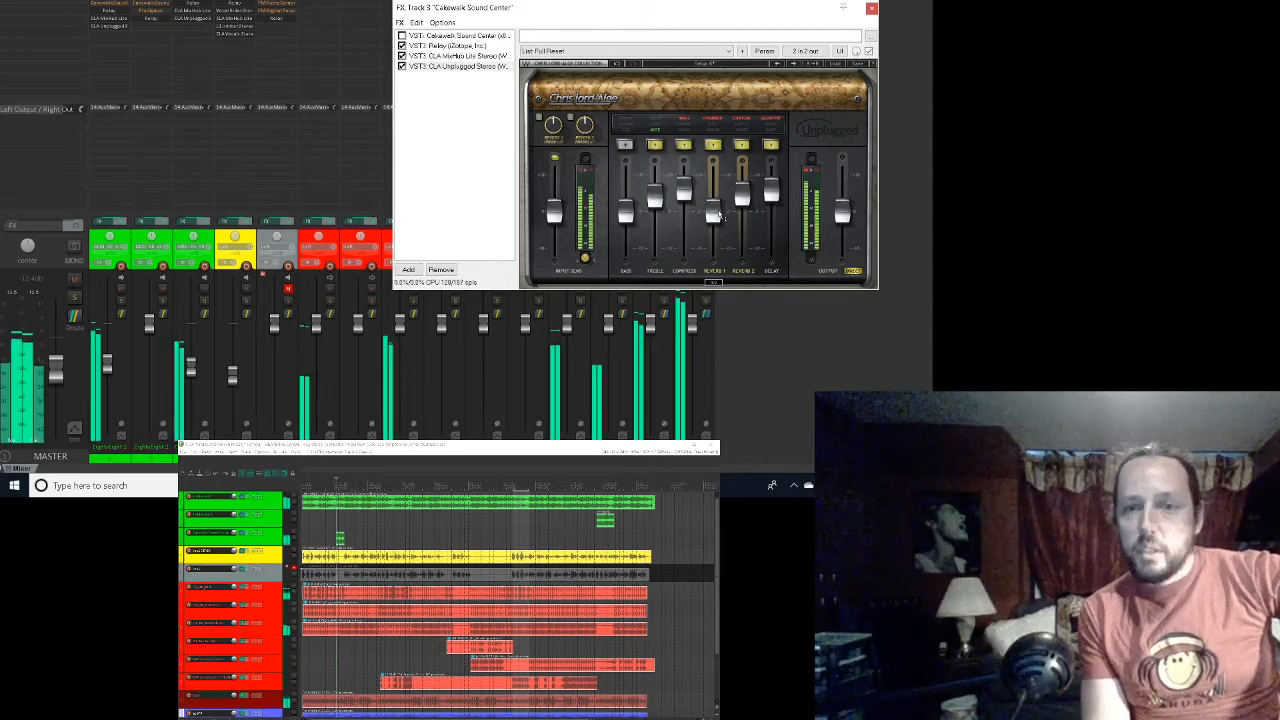
pyautogui.moveTo(713, 213); pyautogui.dragTo(713, 172)
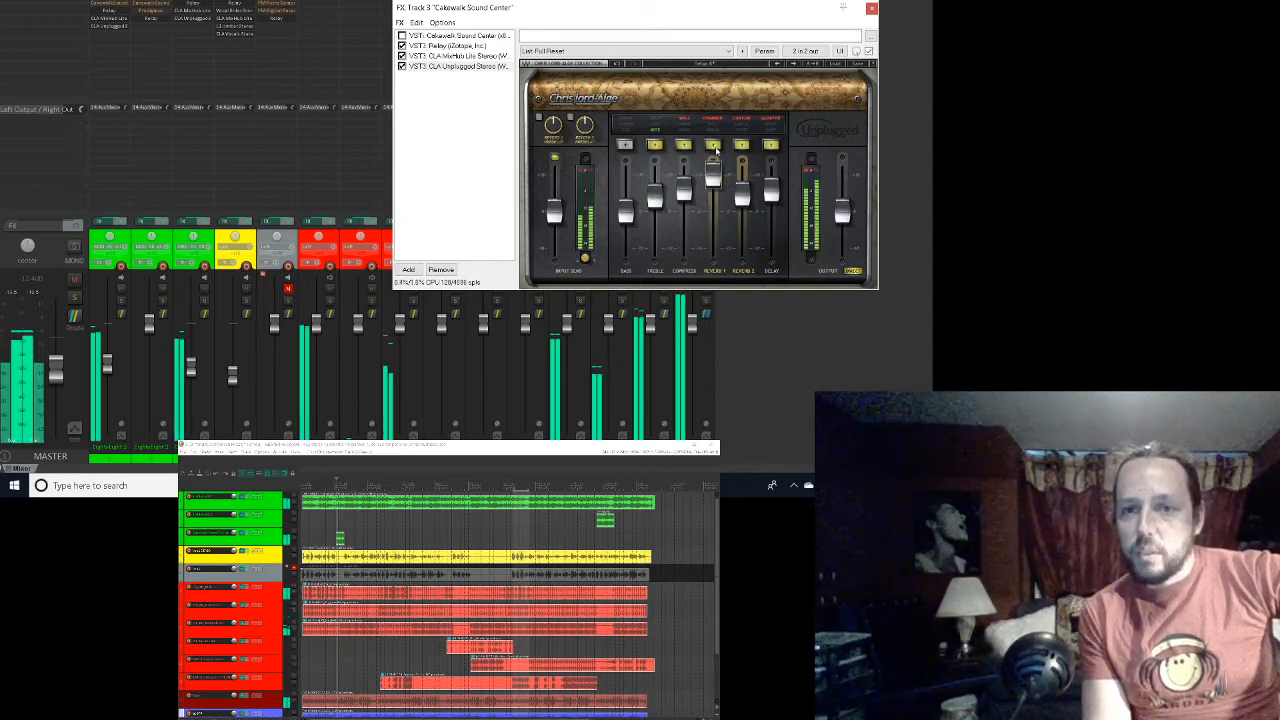
pyautogui.click(714, 147)
pyautogui.click(714, 147)
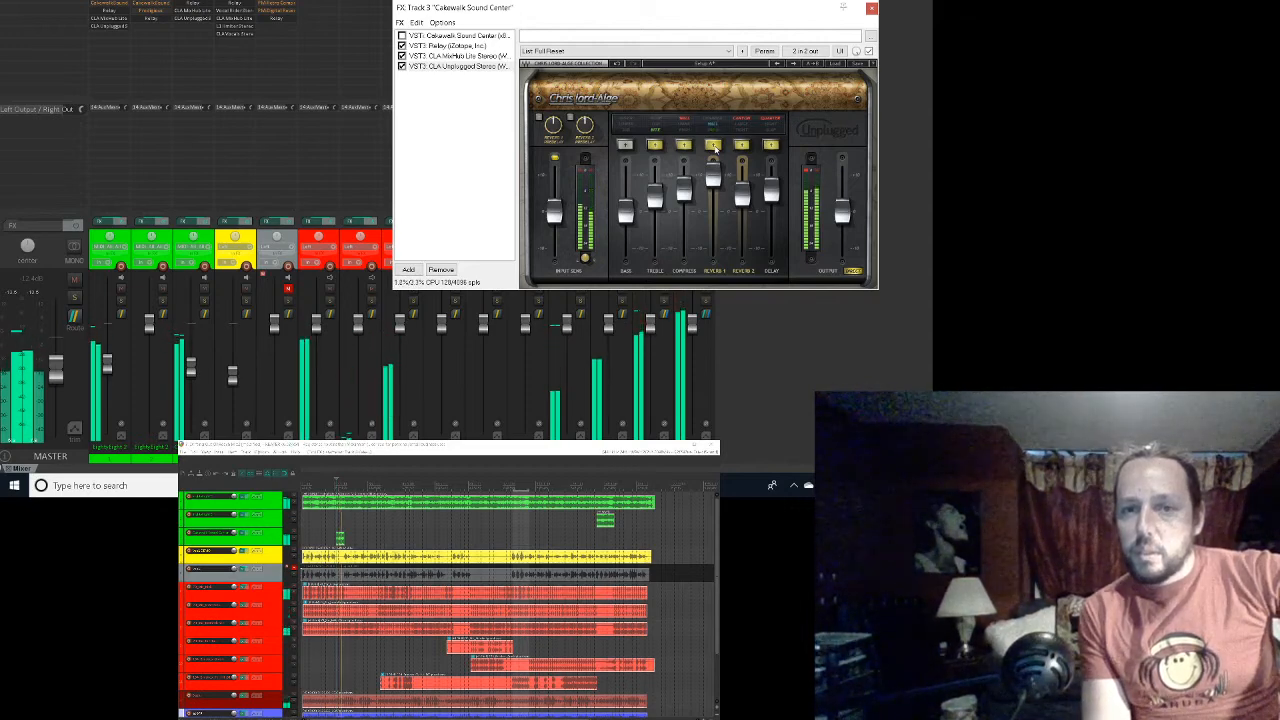
pyautogui.click(714, 147)
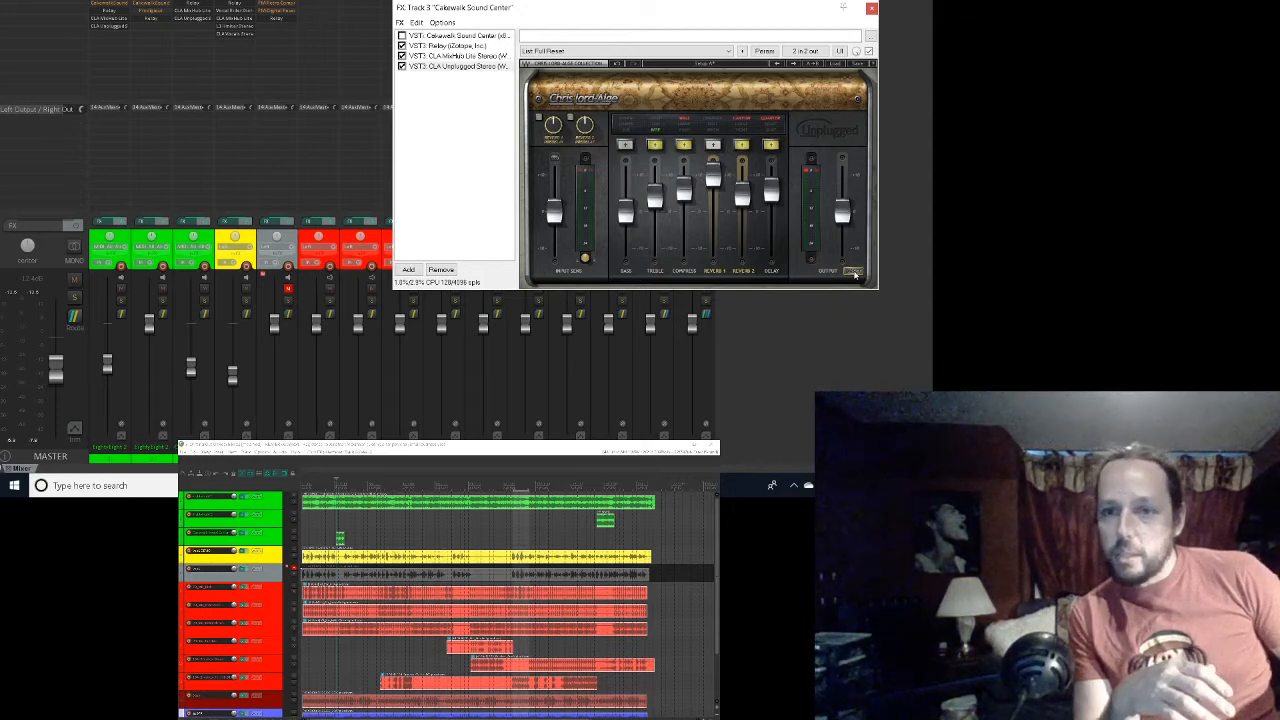
# Step: Turn the Direct signal back on in the CLA Unplugged output section while auditioning the passage
pyautogui.press('space')
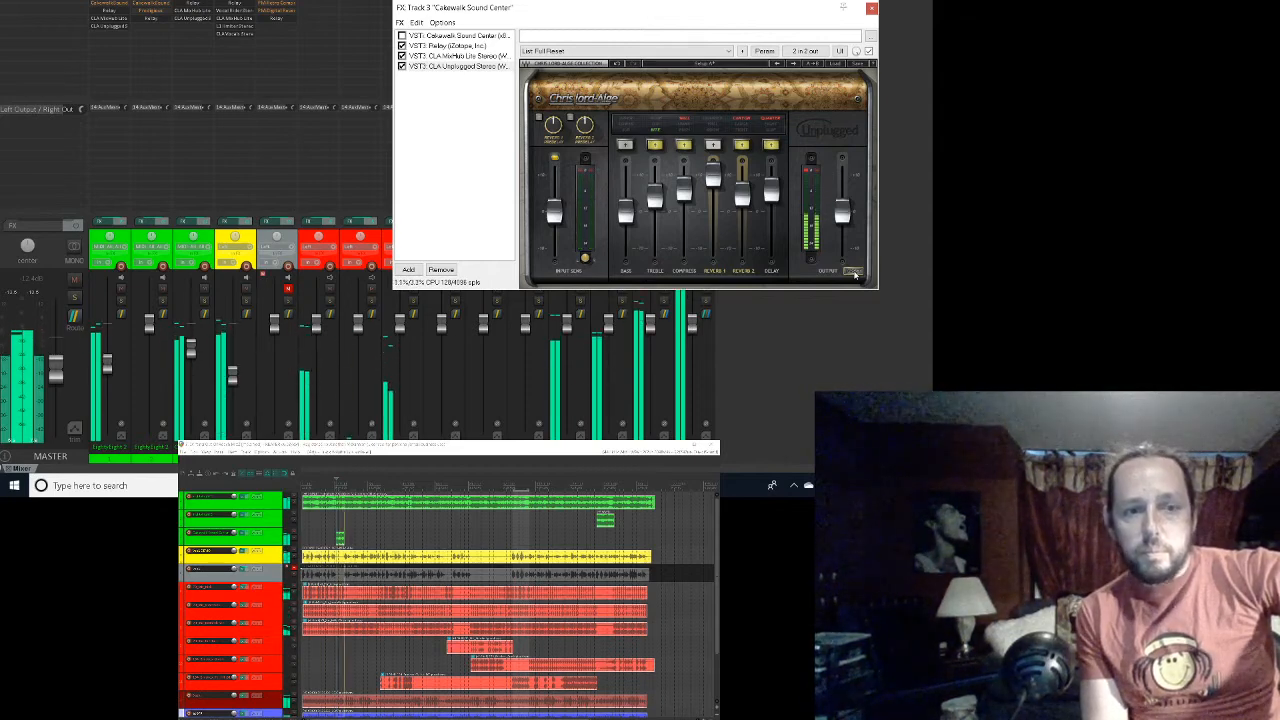
pyautogui.click(853, 272)
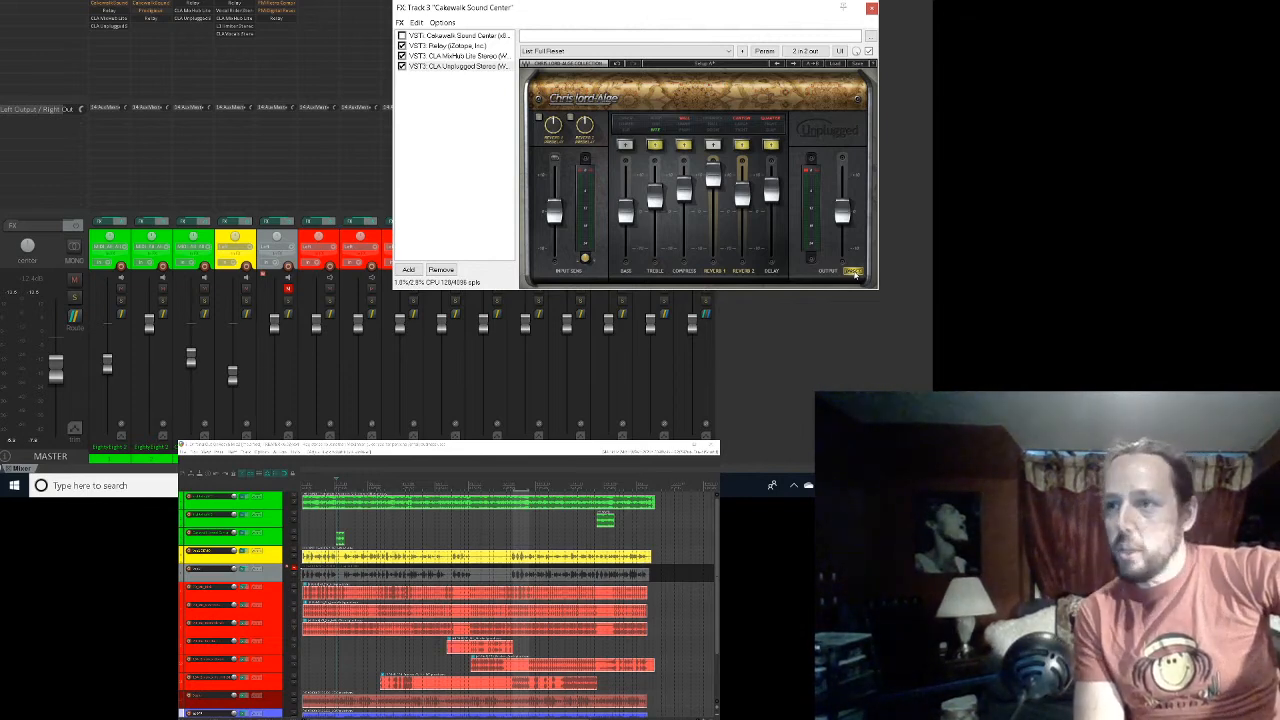
pyautogui.press('space')
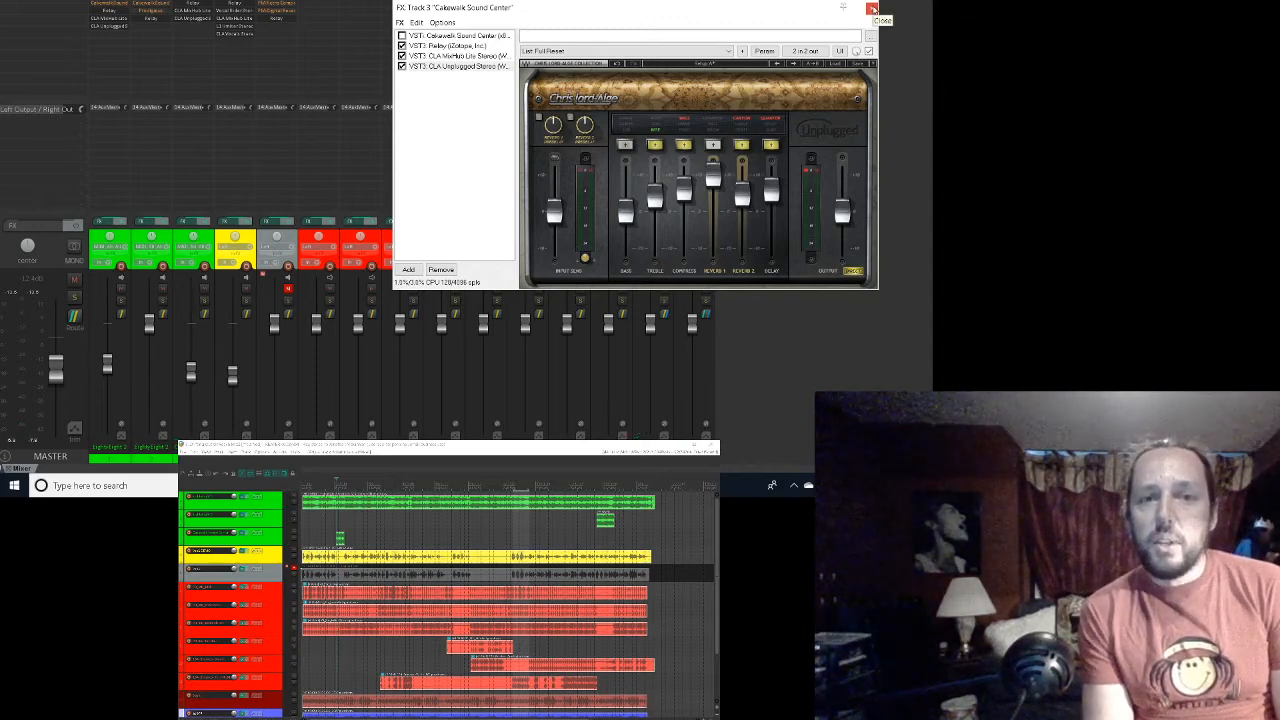
# Step: Close the Cakewalk Sound Center track's effects window and save the project
pyautogui.click(871, 9)
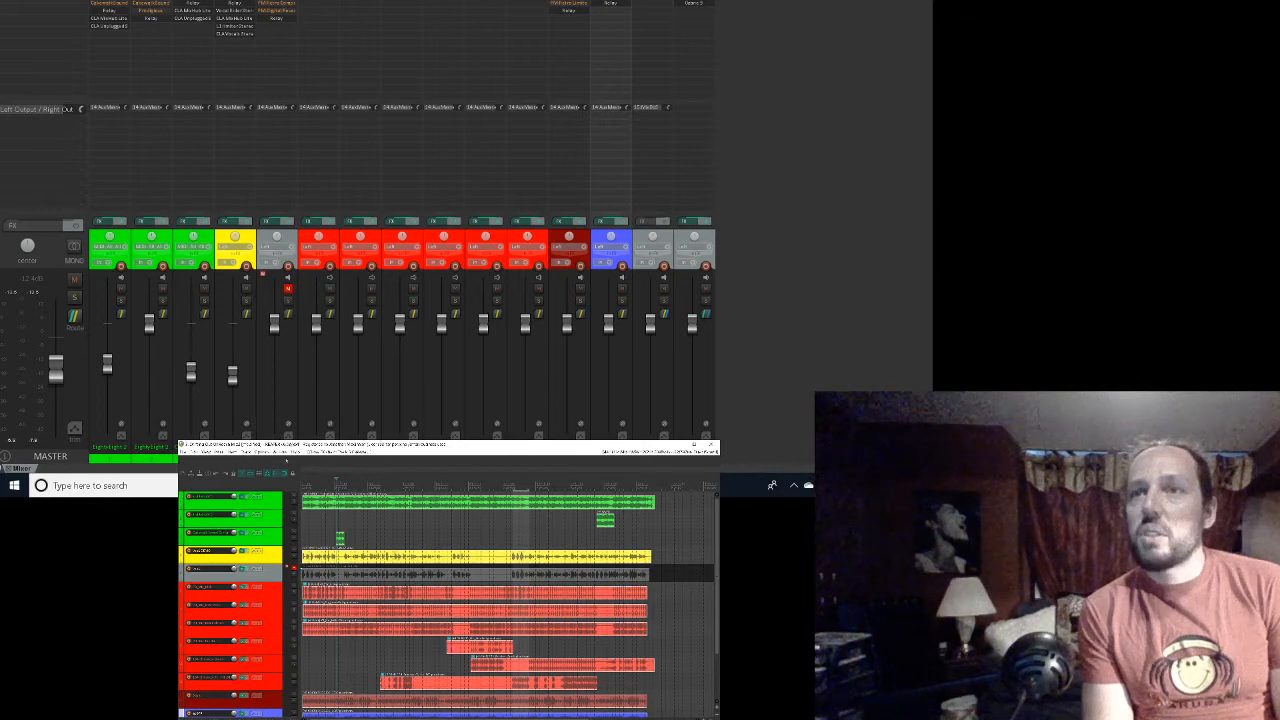
pyautogui.click(185, 452)
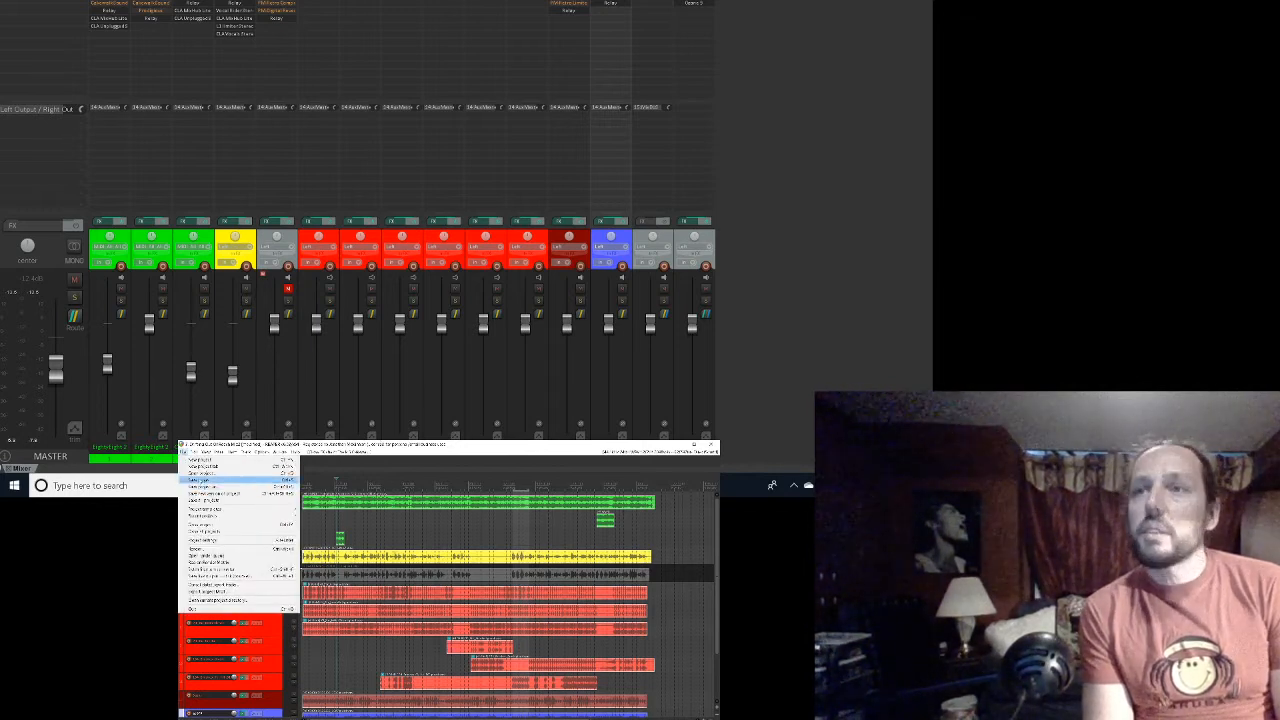
pyautogui.click(200, 480)
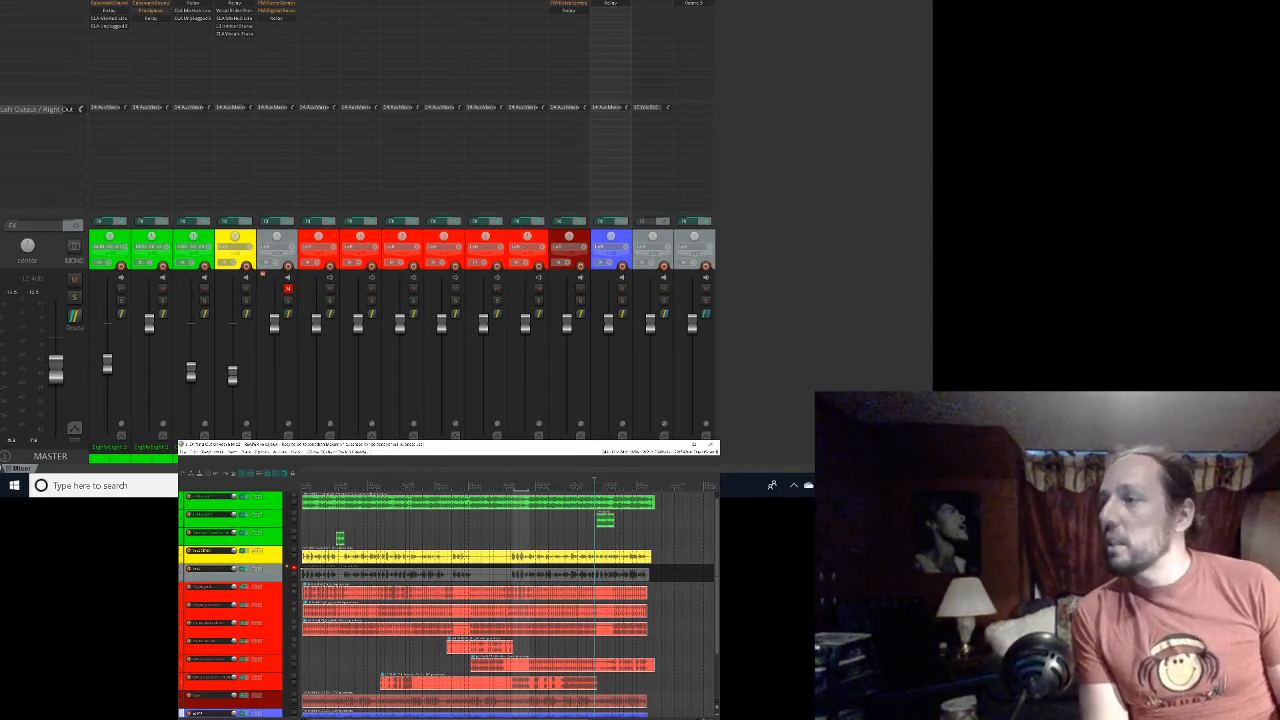
# Step: Audition the short EightyEight 2 part on track 2 near the song's end, both soloed and in the full mix
pyautogui.press('space')
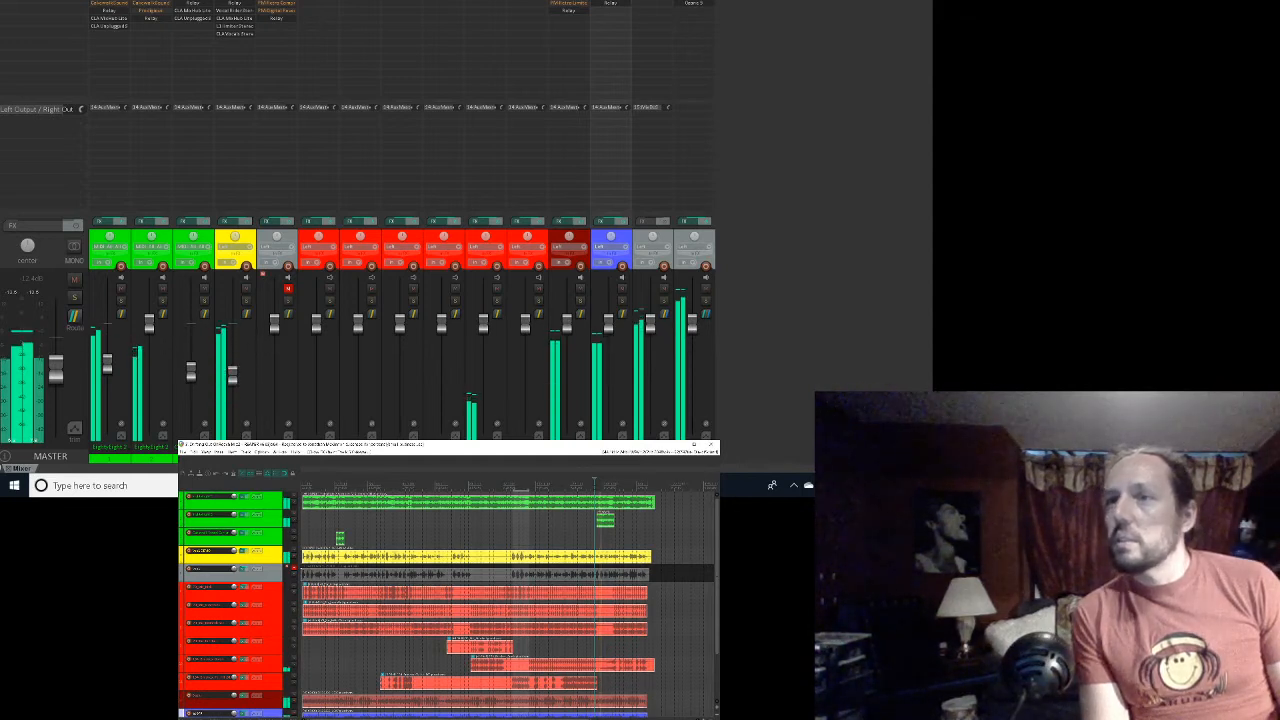
pyautogui.click(294, 520)
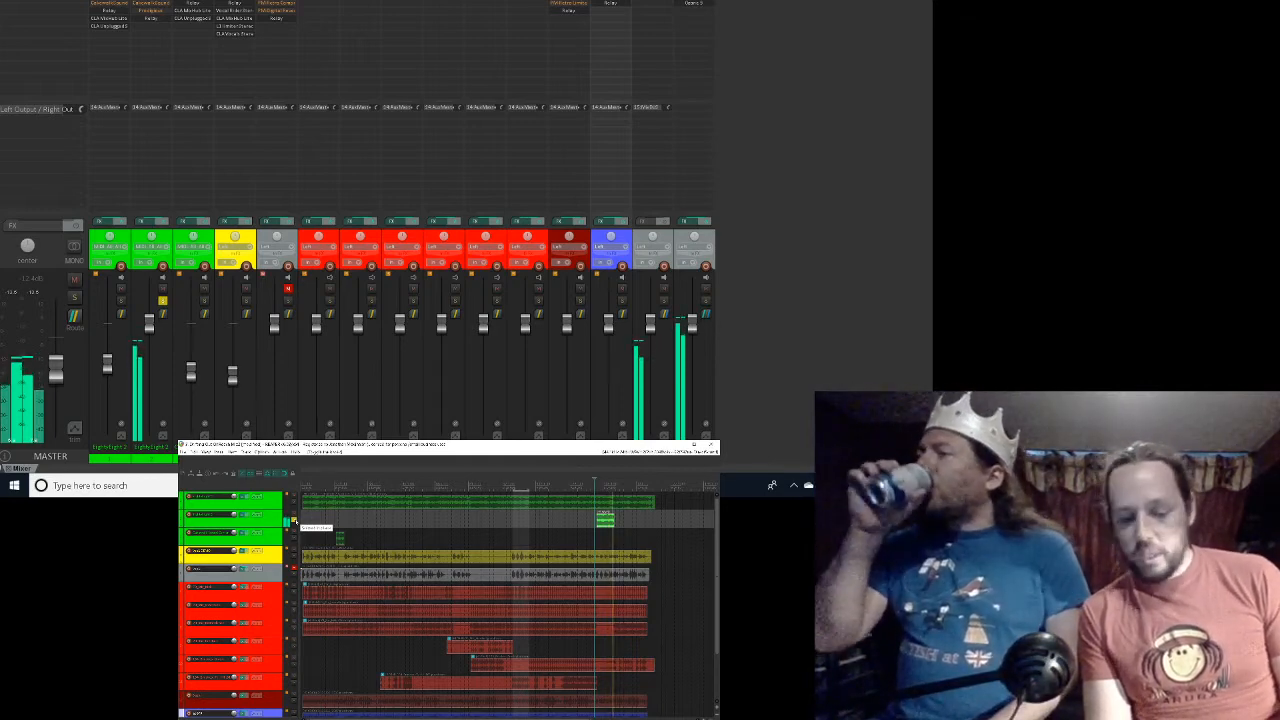
pyautogui.click(292, 520)
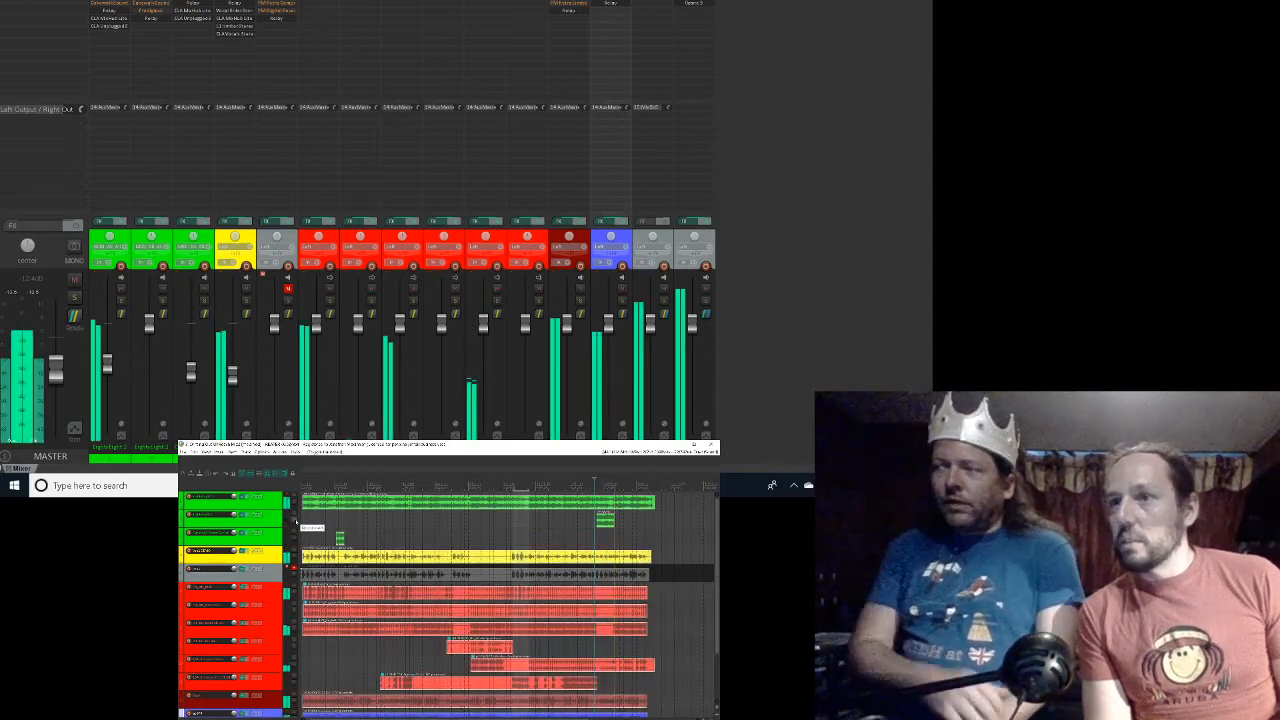
pyautogui.press('space')
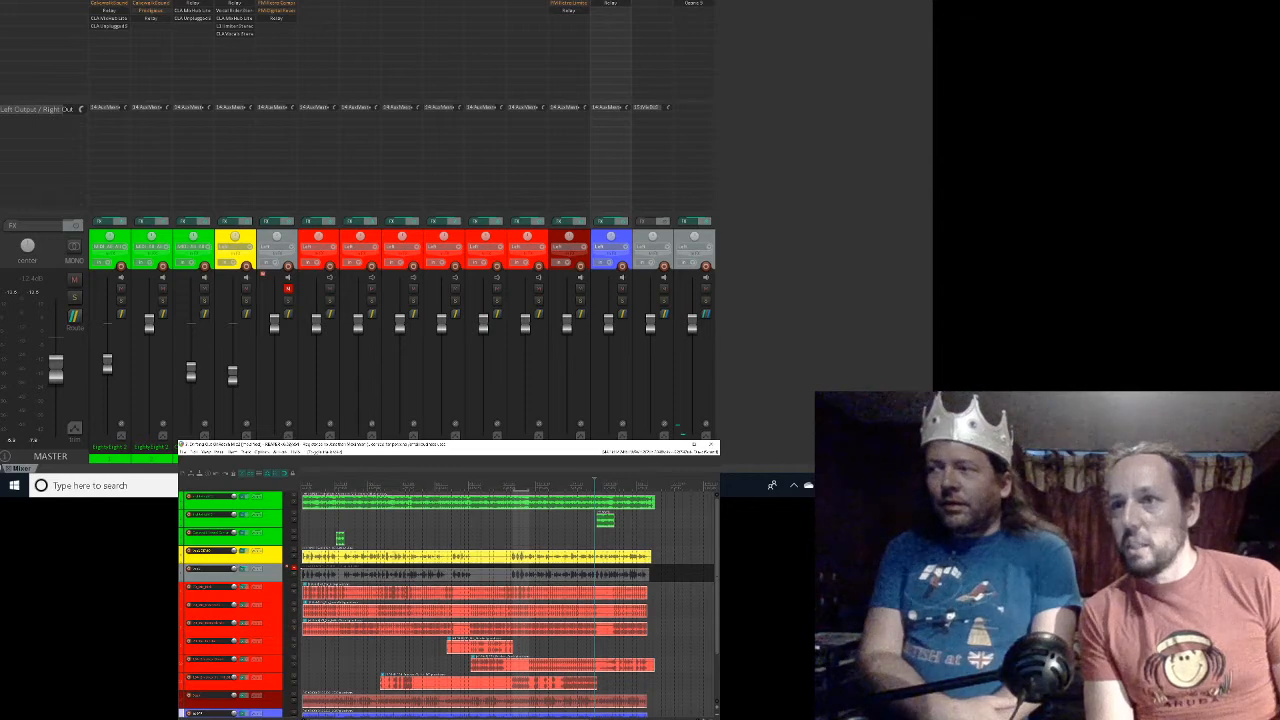
pyautogui.click(292, 520)
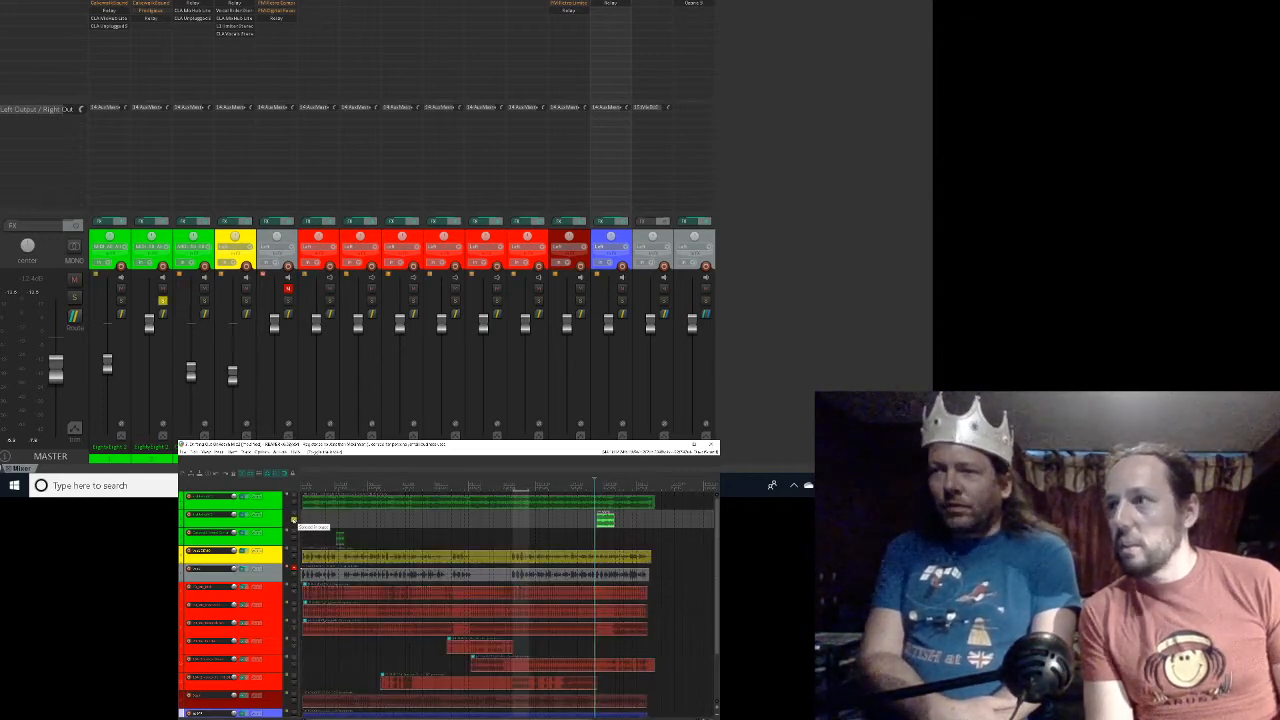
pyautogui.press('space')
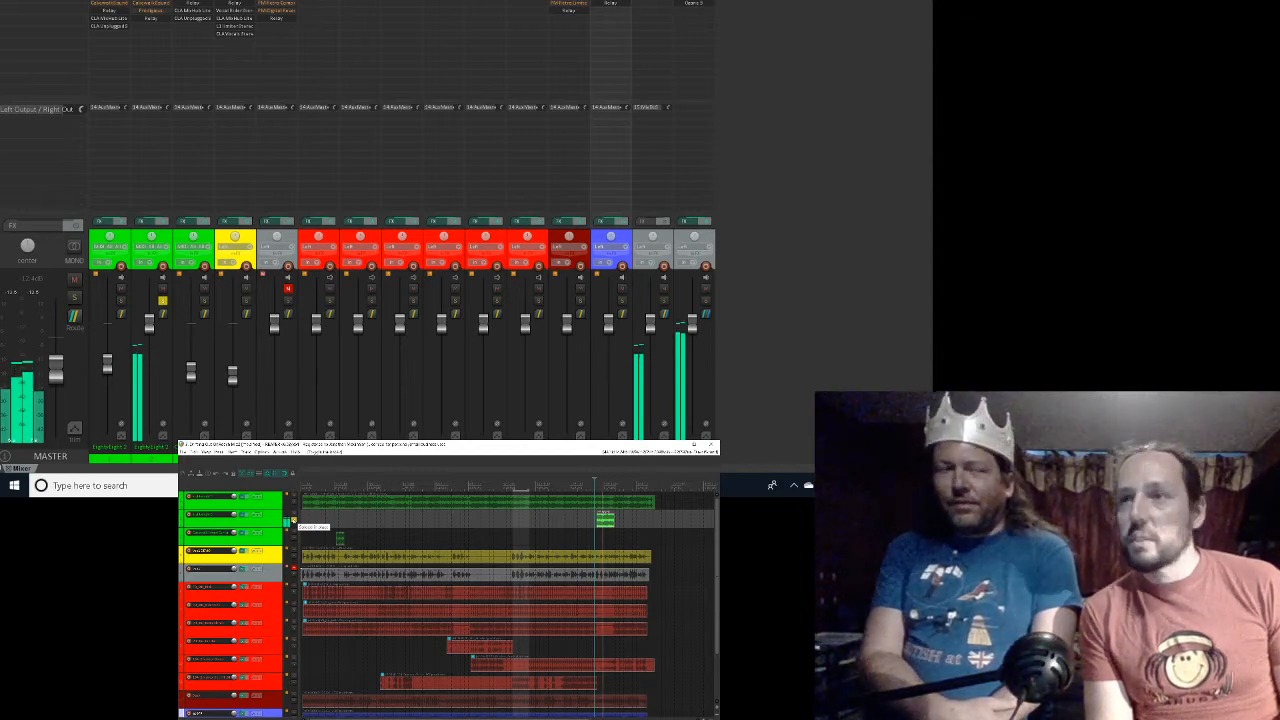
pyautogui.click(293, 519)
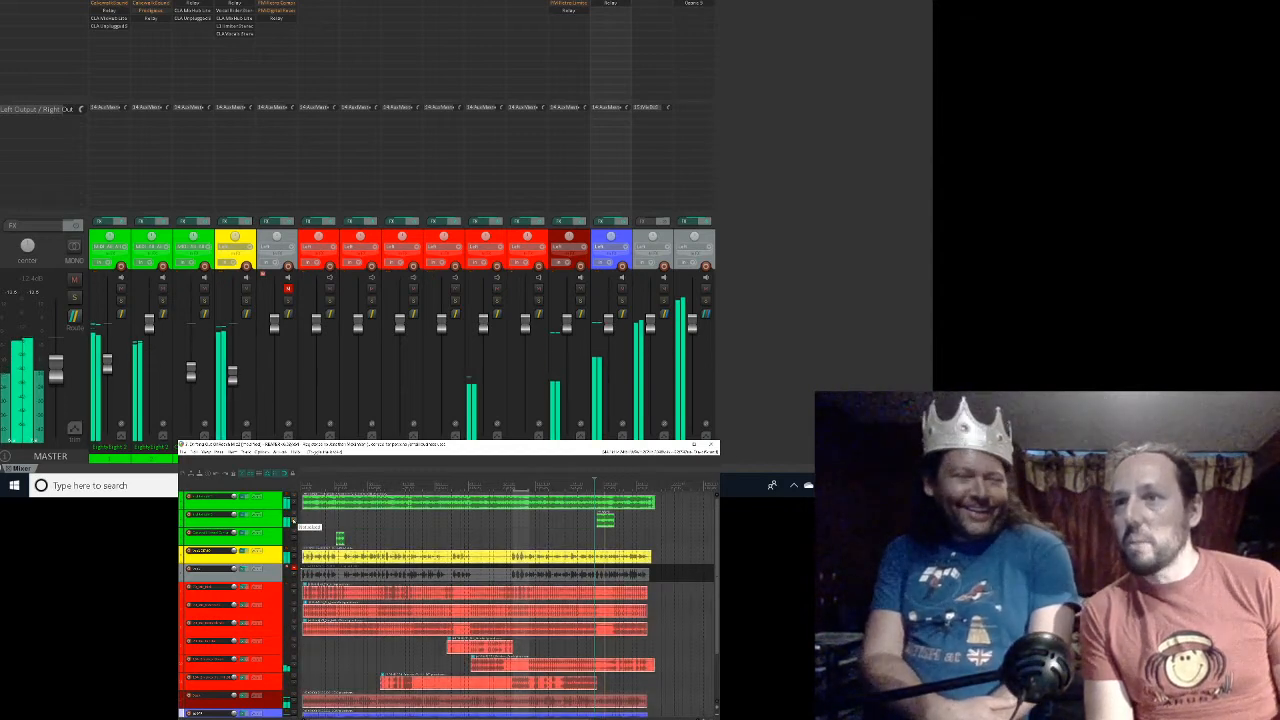
pyautogui.press('space')
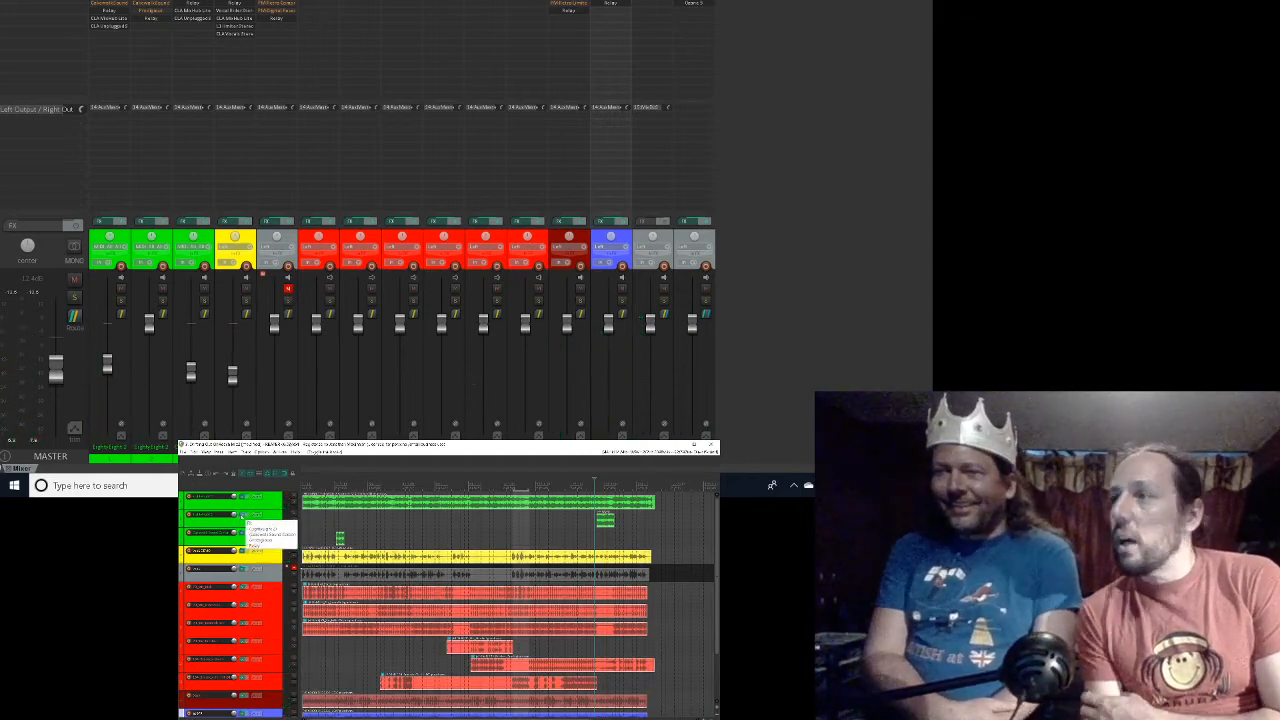
# Step: Add the VST3 CLA MixHub Lite Stereo plug-in after Relay in track 2's effects chain
pyautogui.click(243, 515)
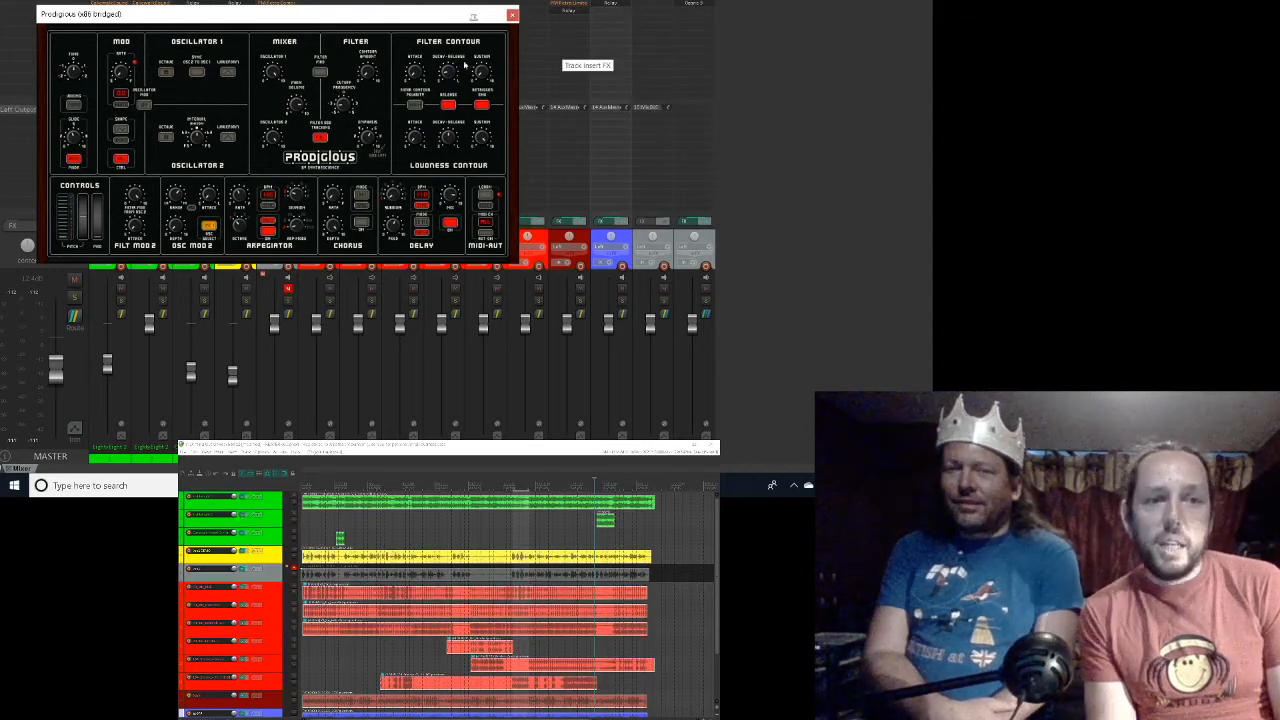
pyautogui.click(512, 16)
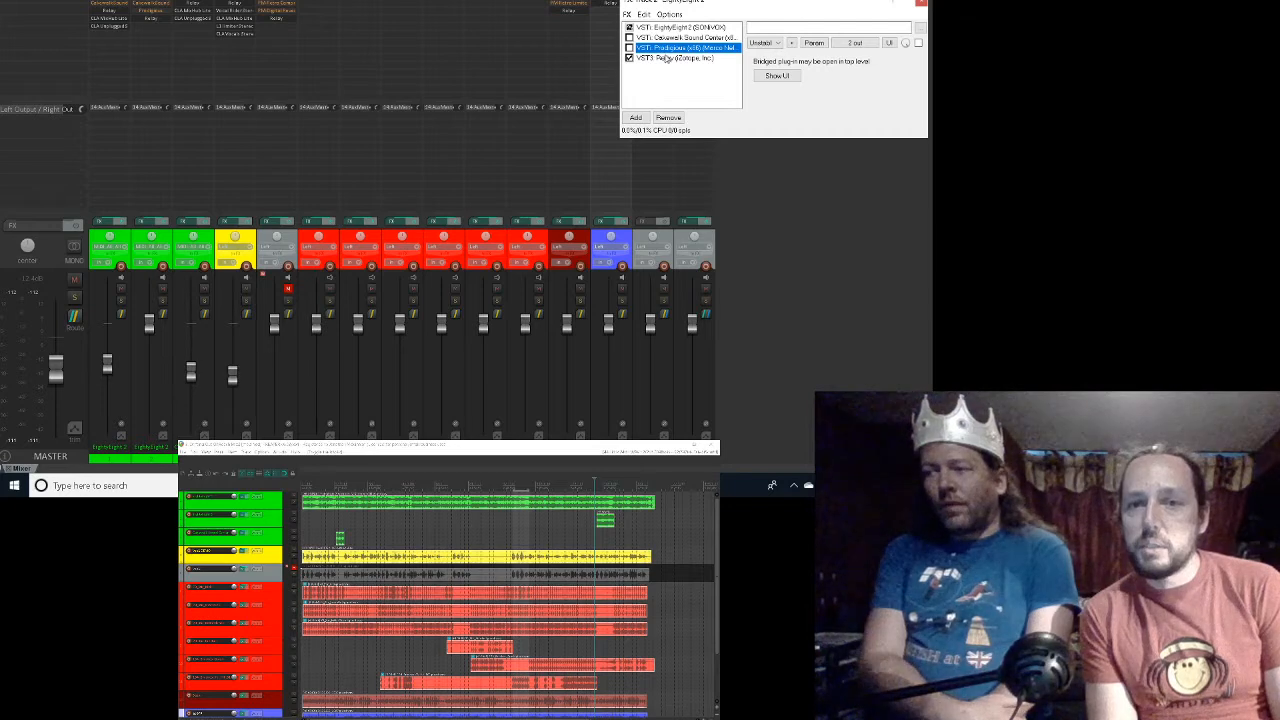
pyautogui.click(661, 59)
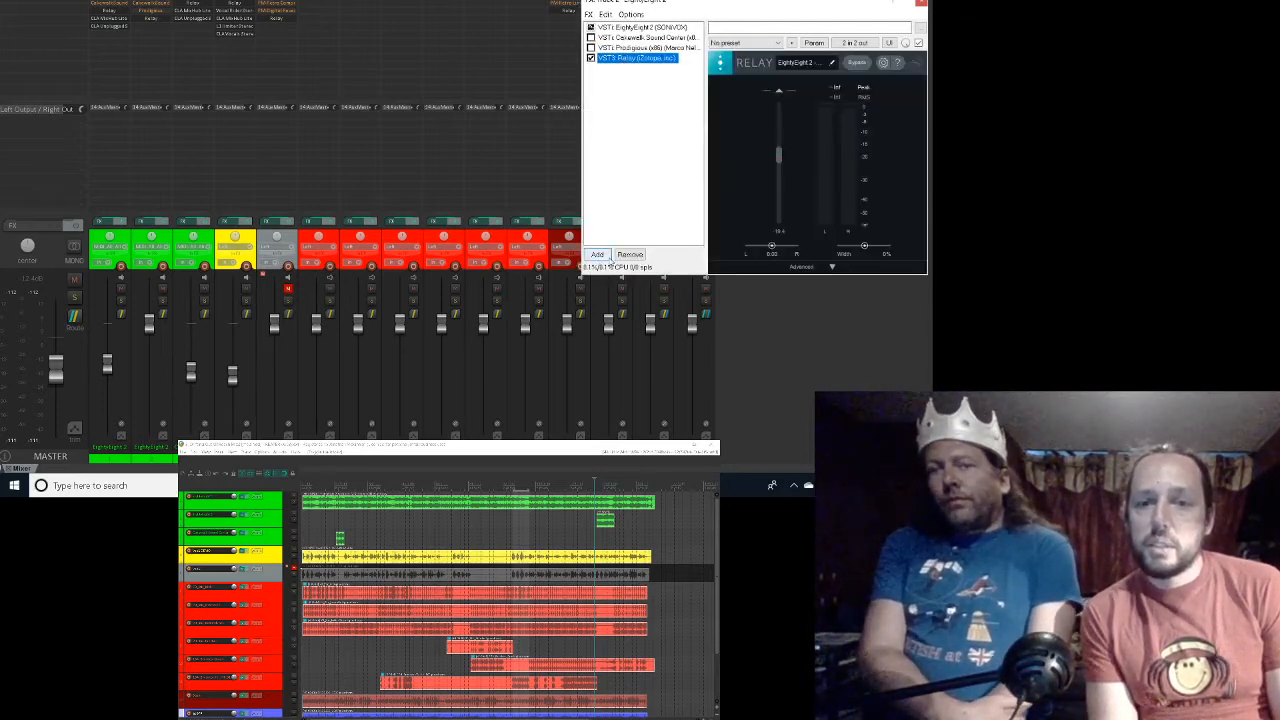
pyautogui.click(598, 256)
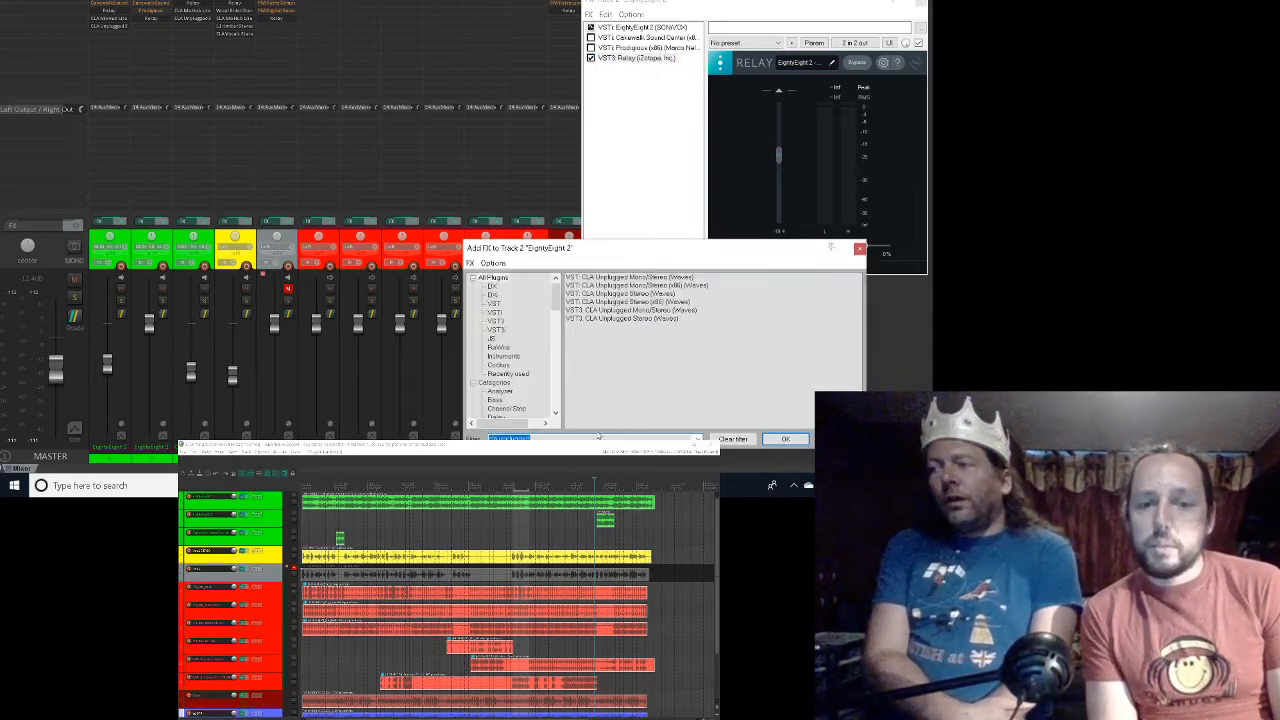
pyautogui.click(575, 437)
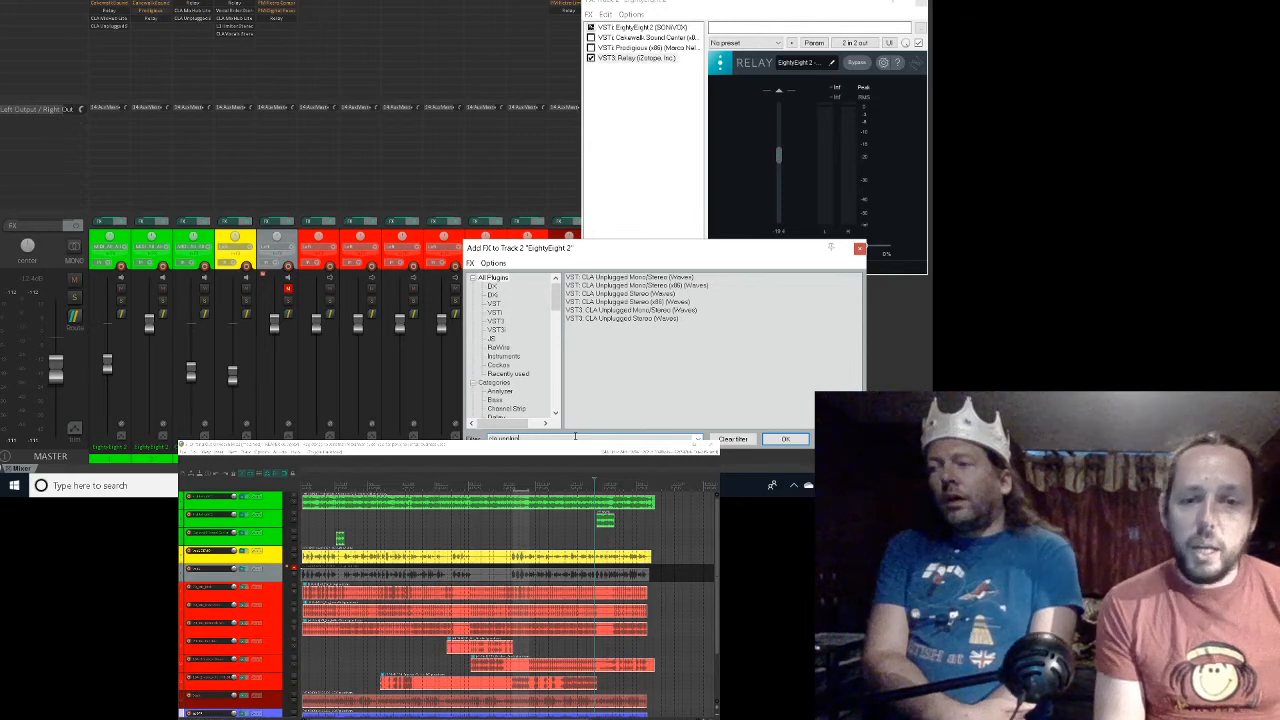
pyautogui.write('m')
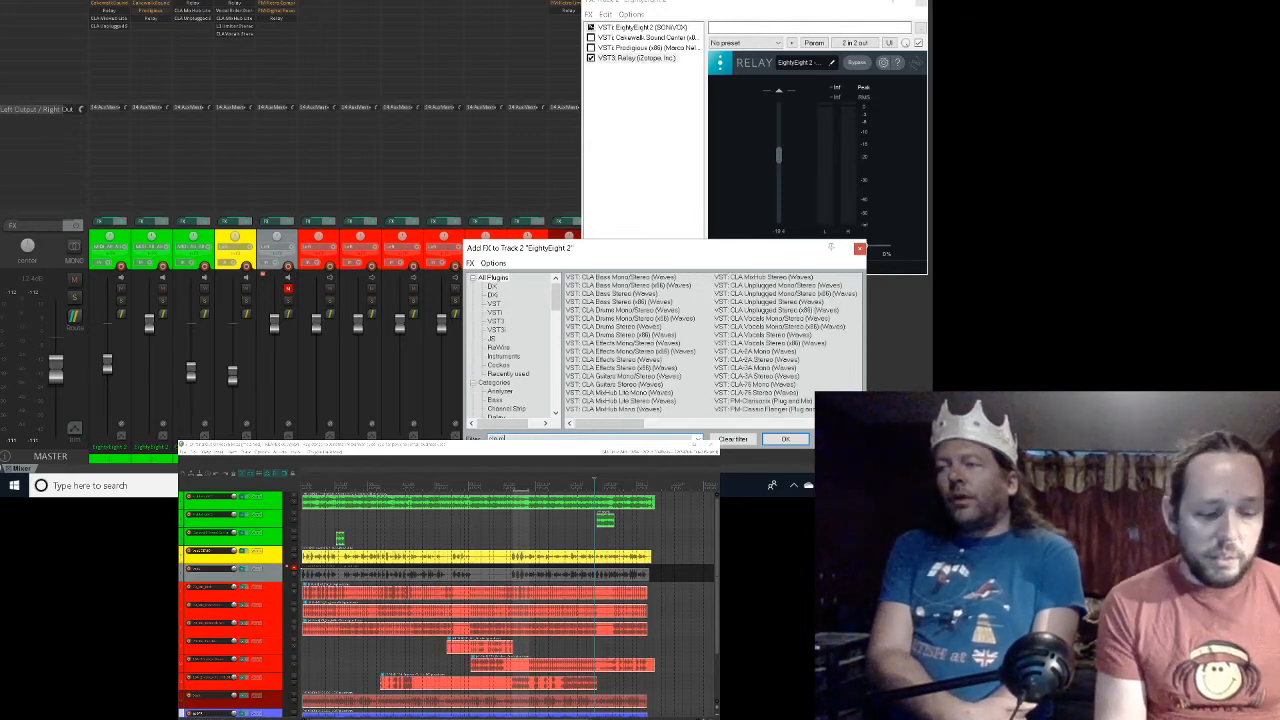
pyautogui.write('ixh')
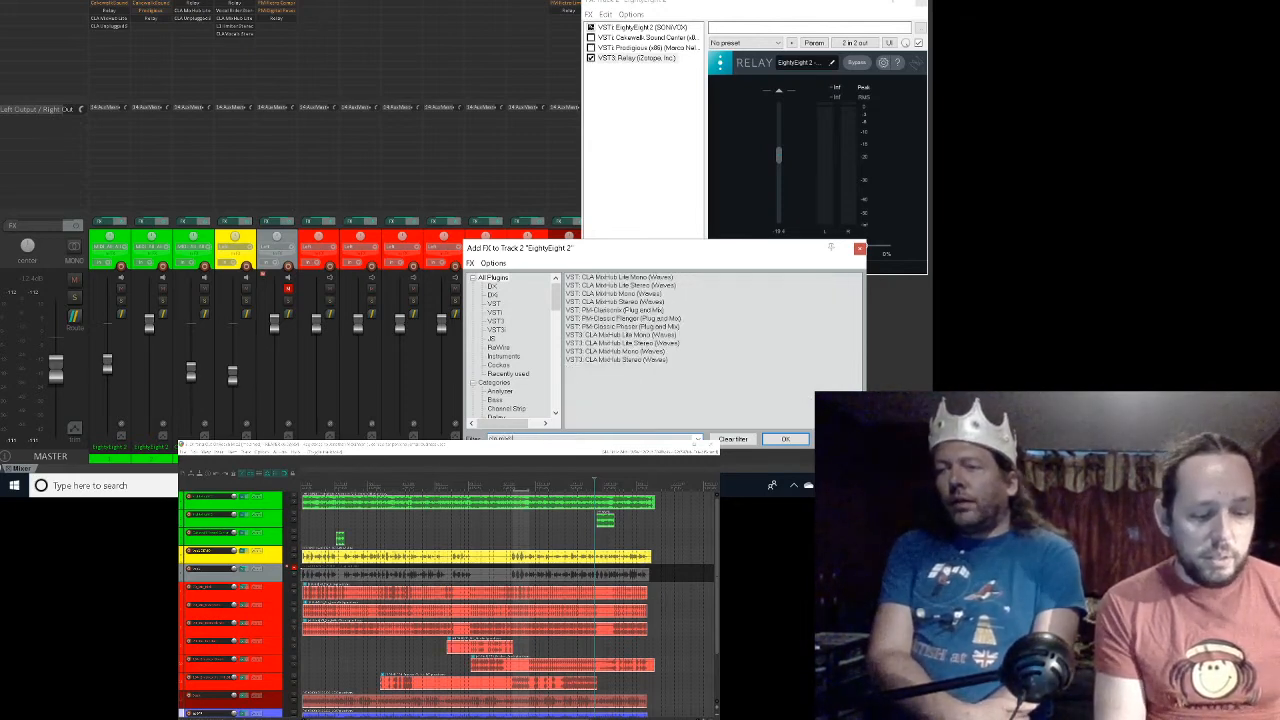
pyautogui.write('ub')
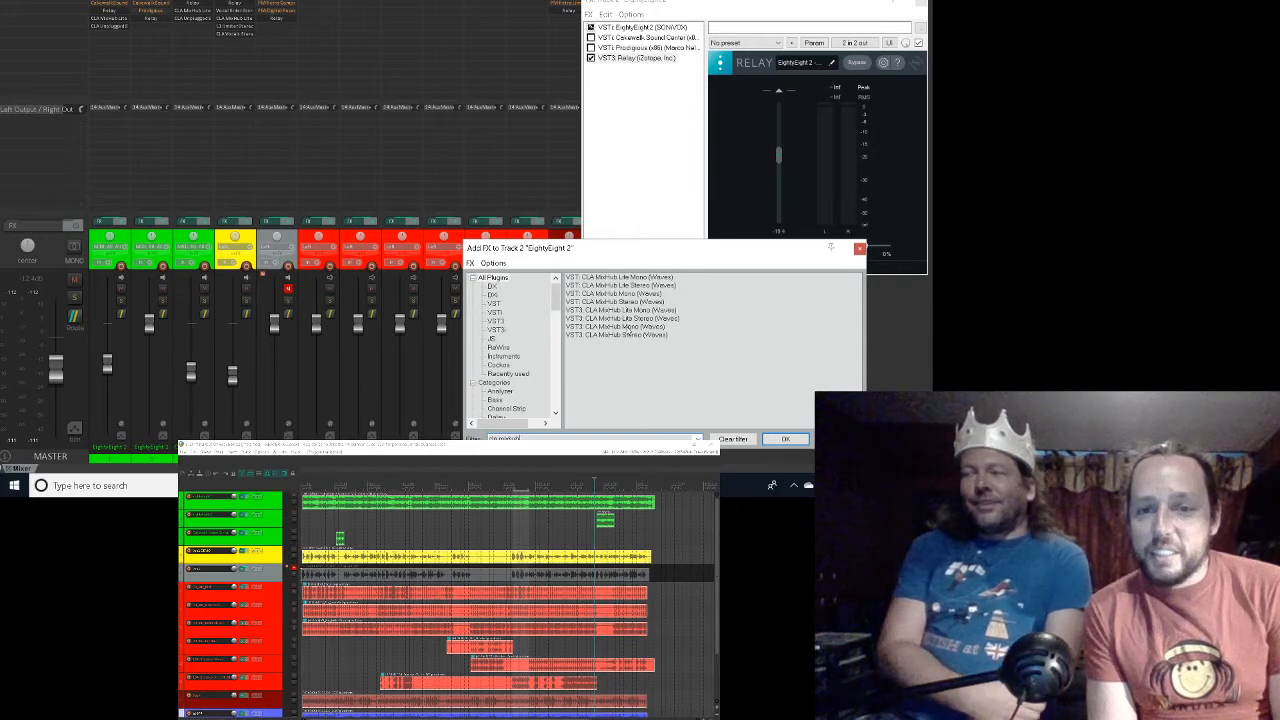
pyautogui.click(627, 318)
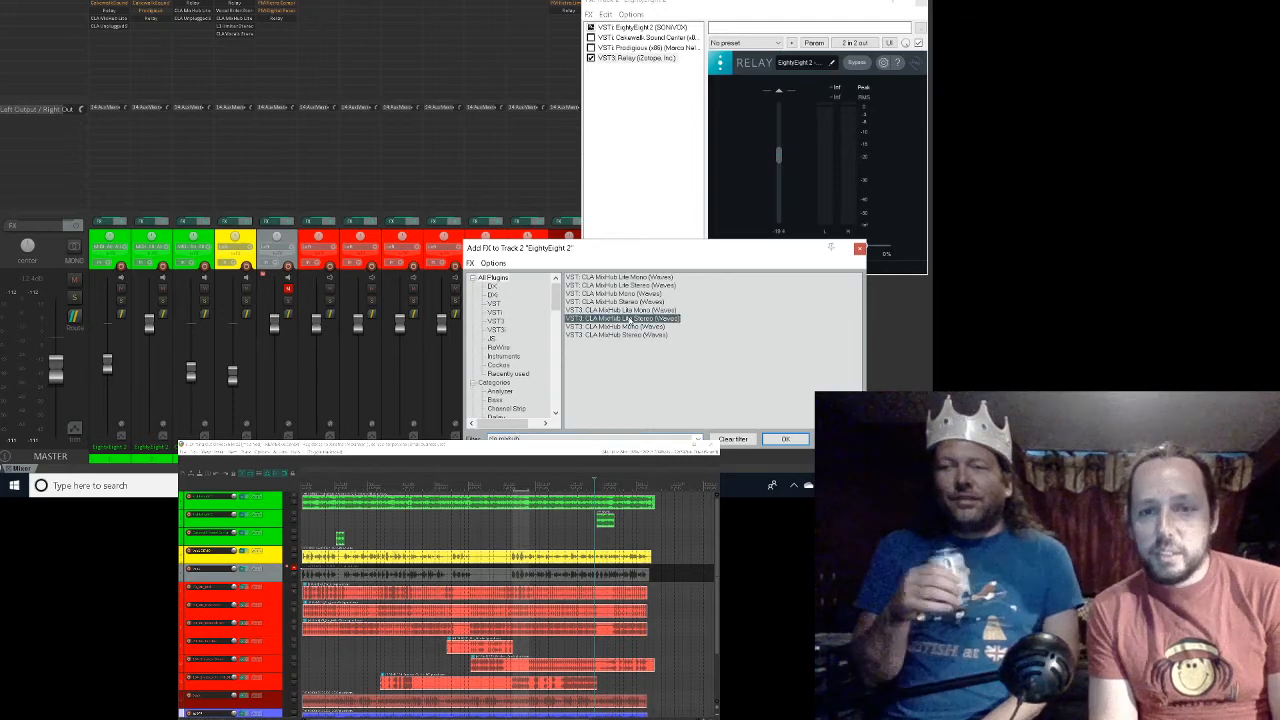
pyautogui.doubleClick(627, 318)
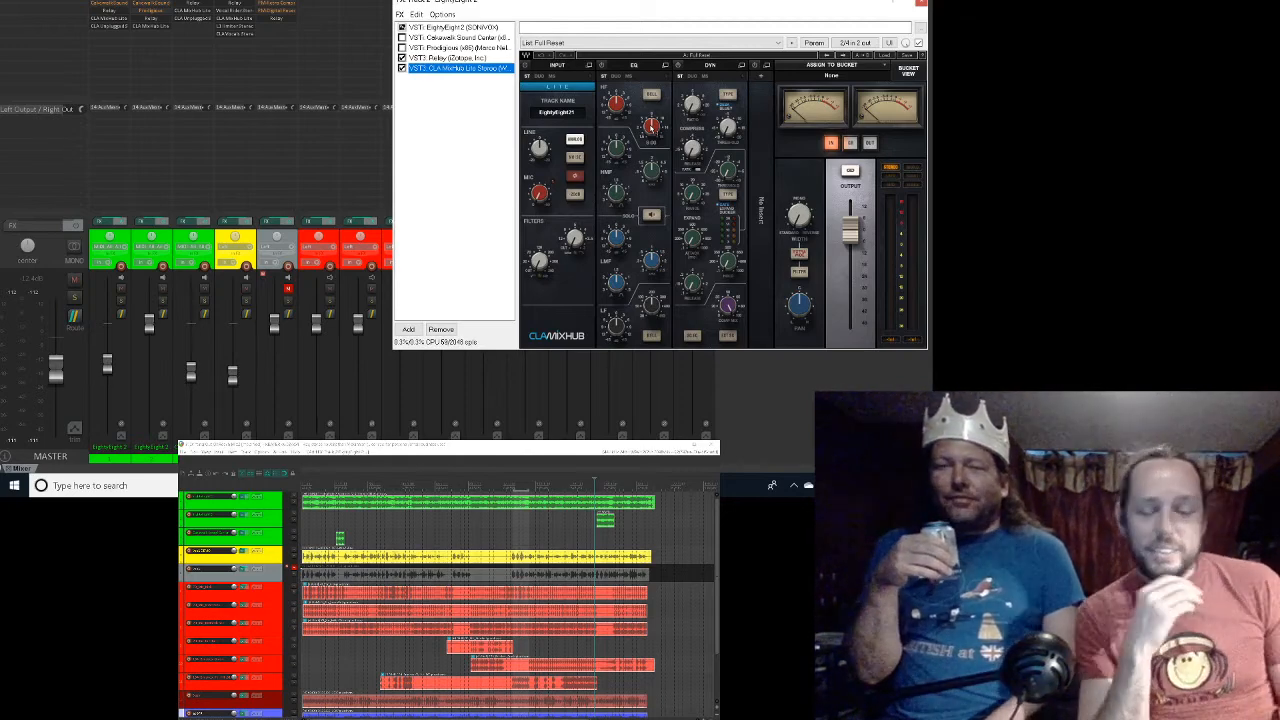
# Step: Adjust the high and high-mid EQ bands in CLA MixHub Lite on track 2 while auditioning the passage
pyautogui.press('space')
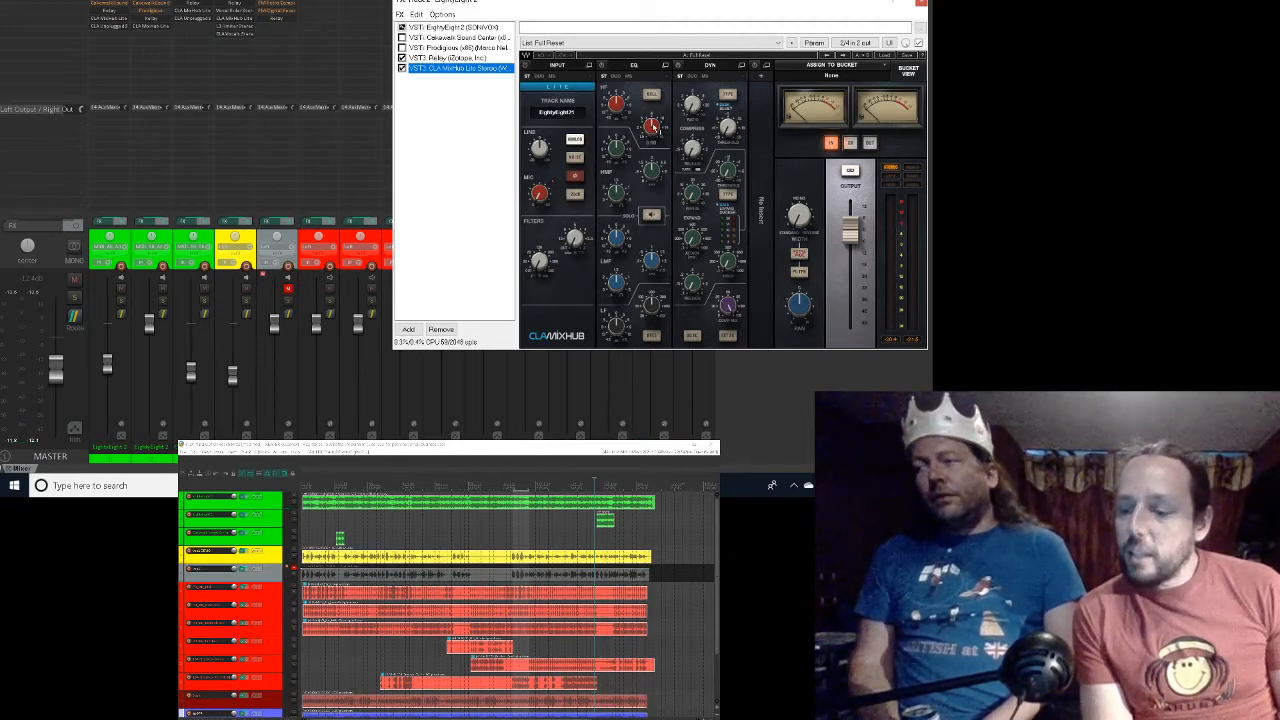
pyautogui.moveTo(653, 127); pyautogui.dragTo(653, 100)
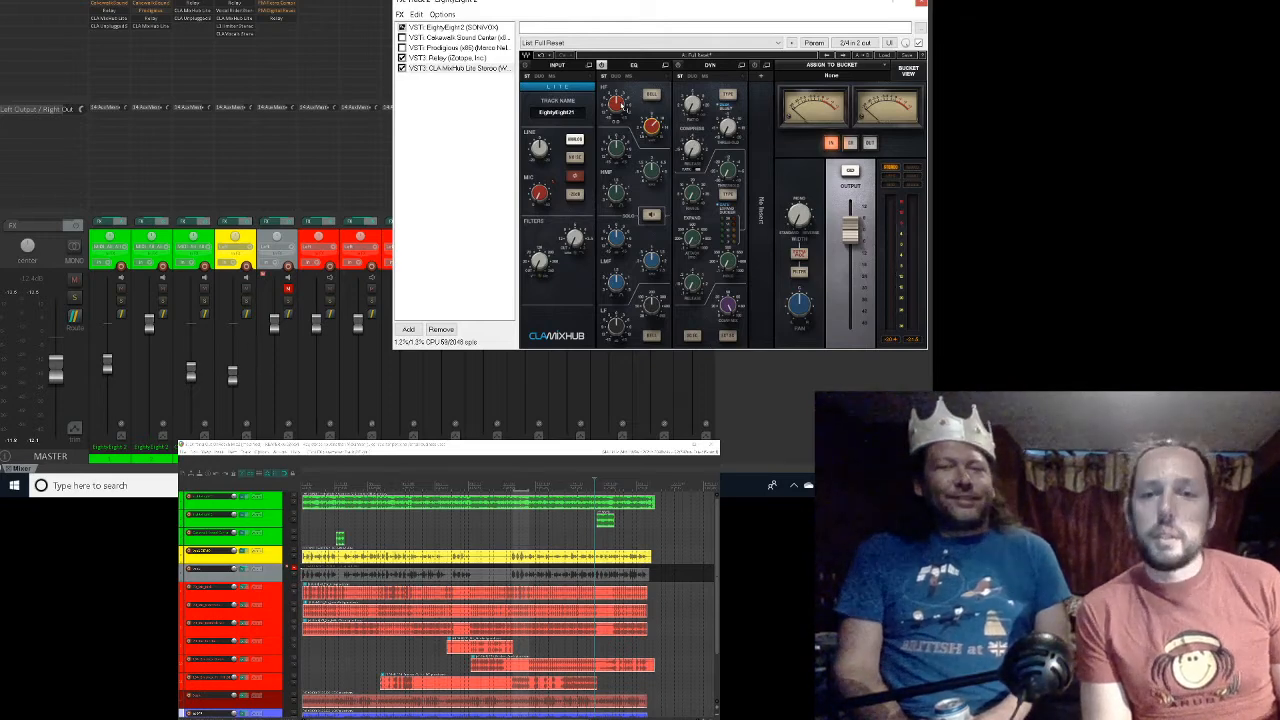
pyautogui.press('space')
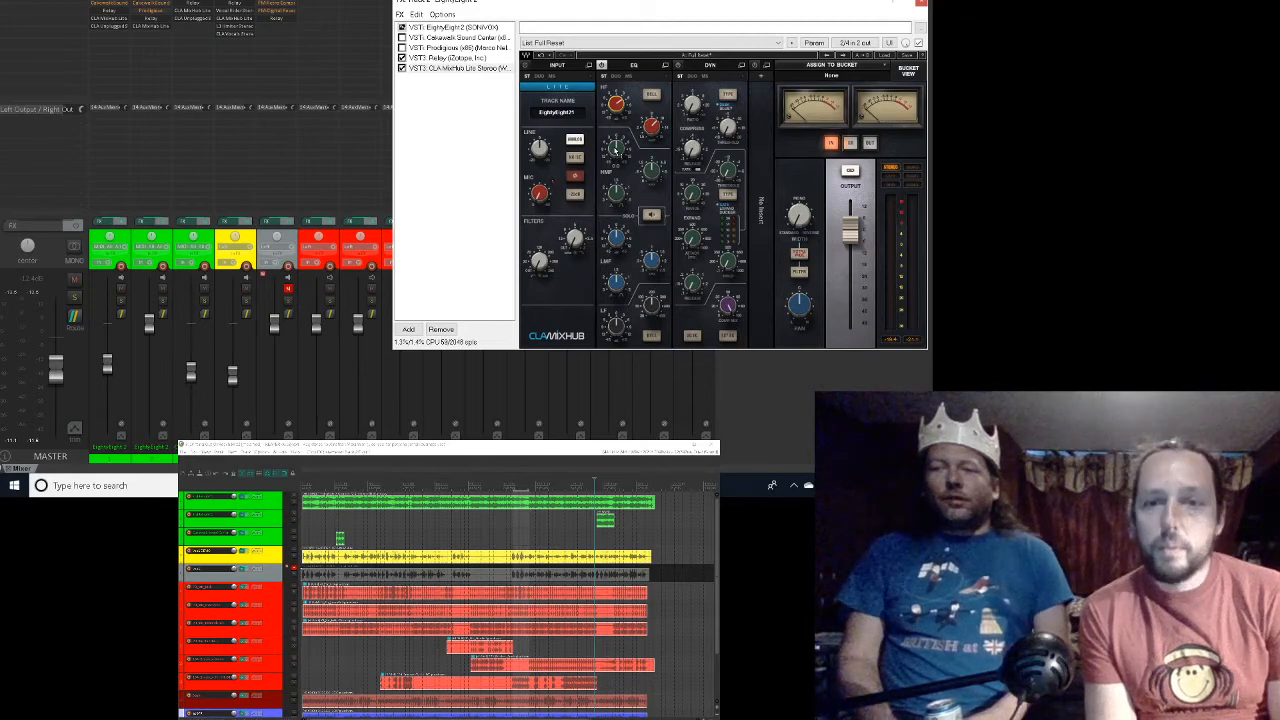
pyautogui.moveTo(652, 170); pyautogui.dragTo(652, 150)
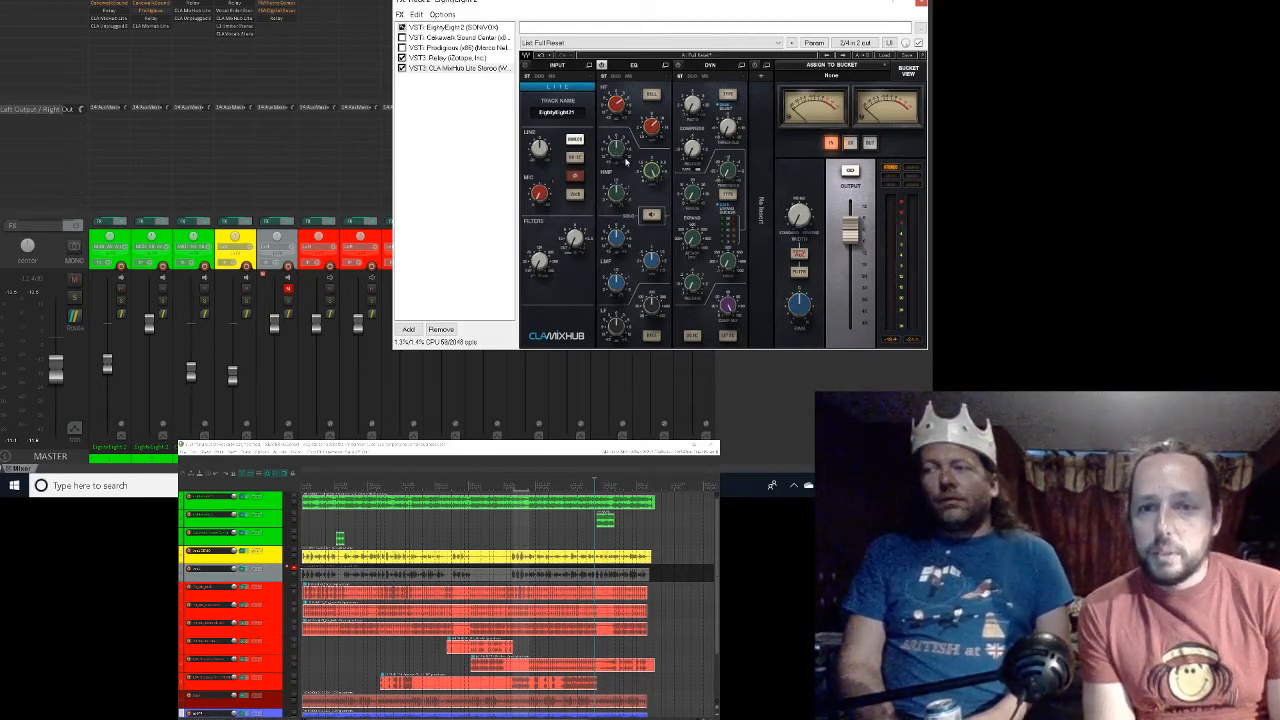
pyautogui.press('space')
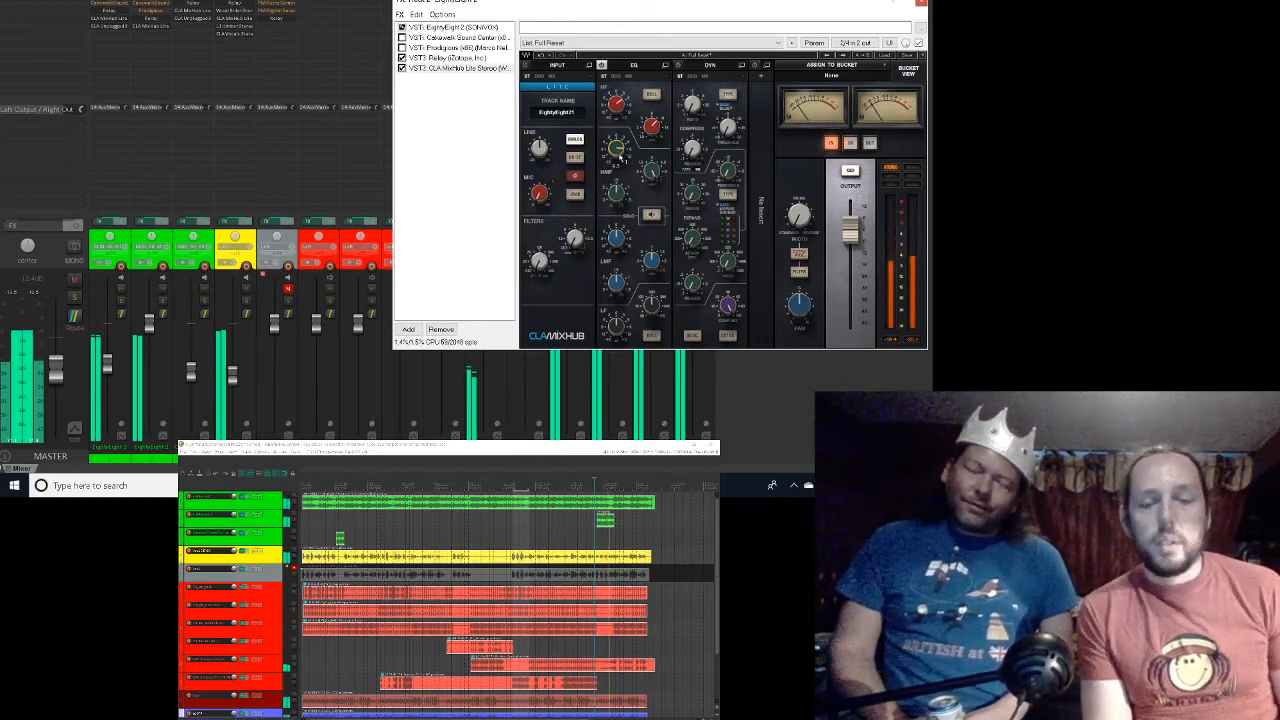
pyautogui.press('space')
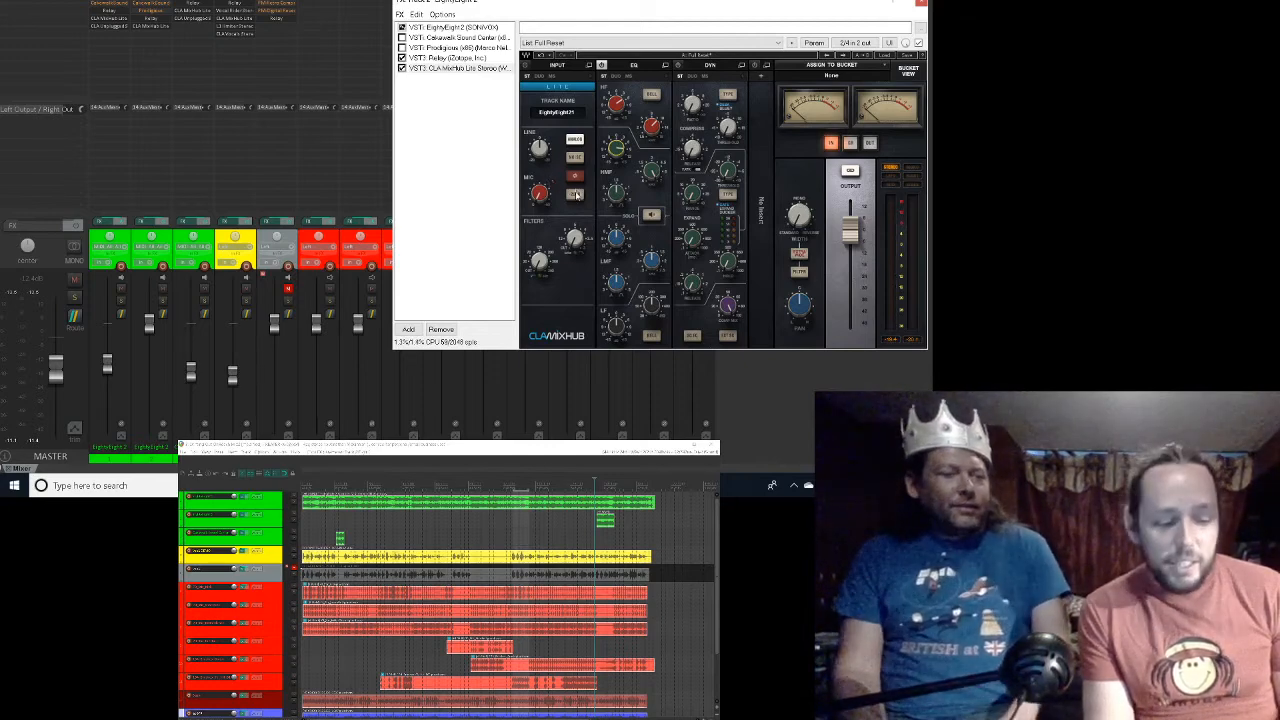
# Step: Turn on the Mic stage in CLA MixHub Lite, then balance its drive, compressor threshold and track 2's fader while auditioning
pyautogui.click(576, 195)
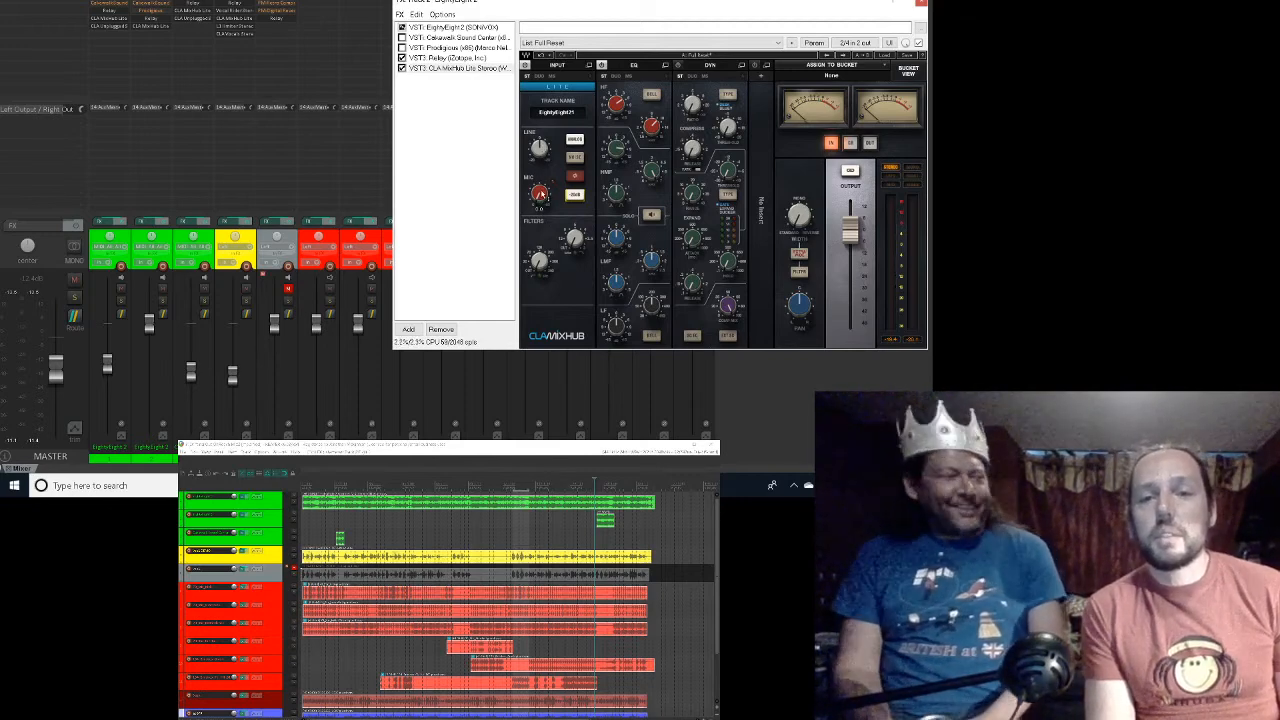
pyautogui.press('space')
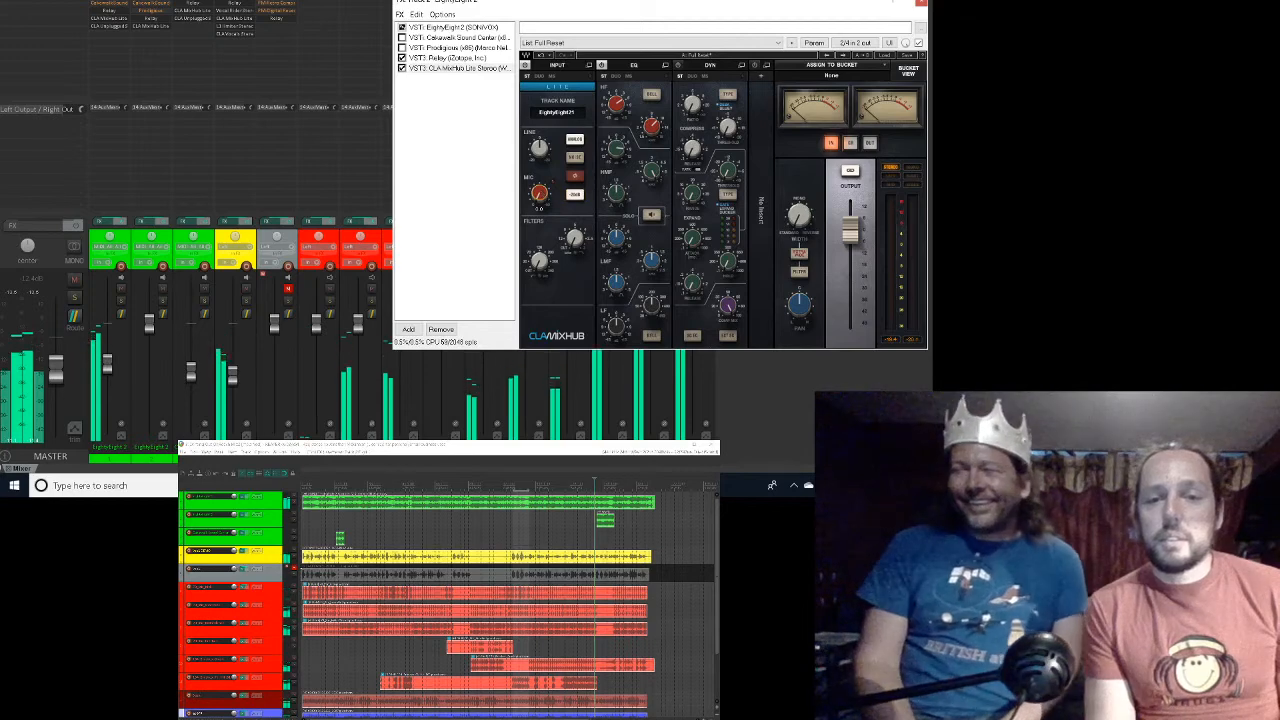
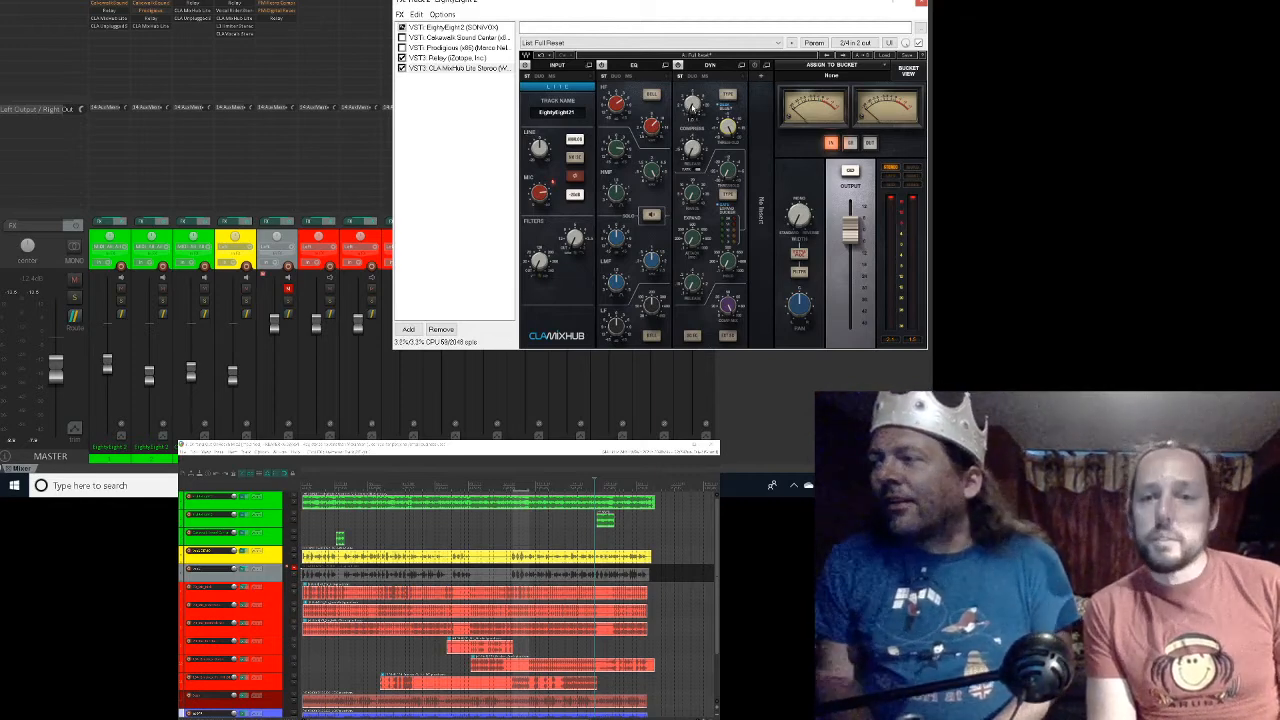
pyautogui.press('space')
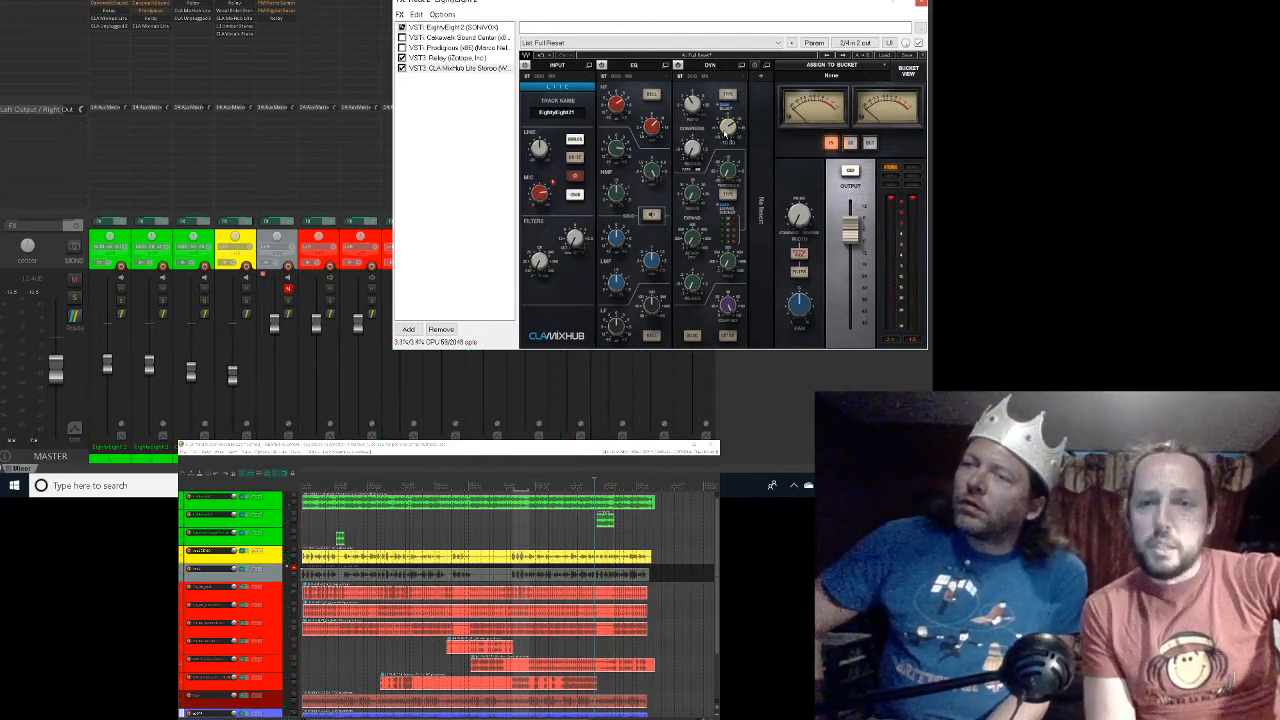
pyautogui.press('space')
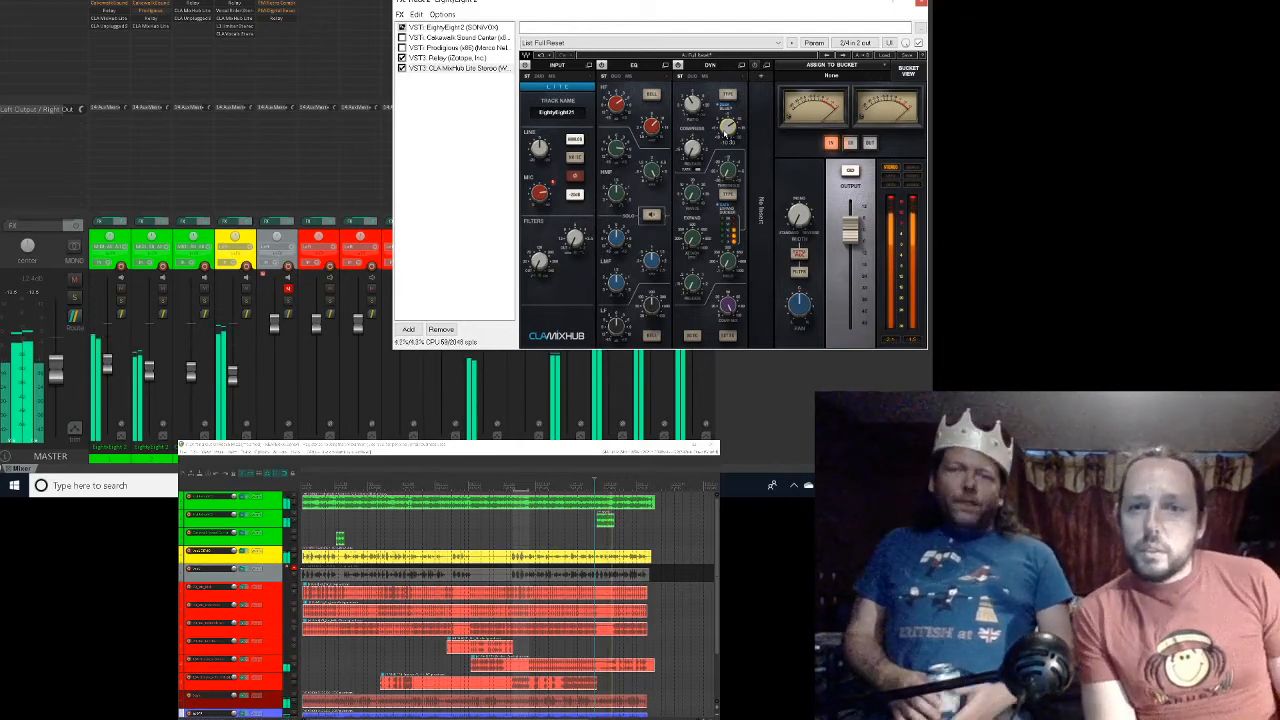
pyautogui.press('space')
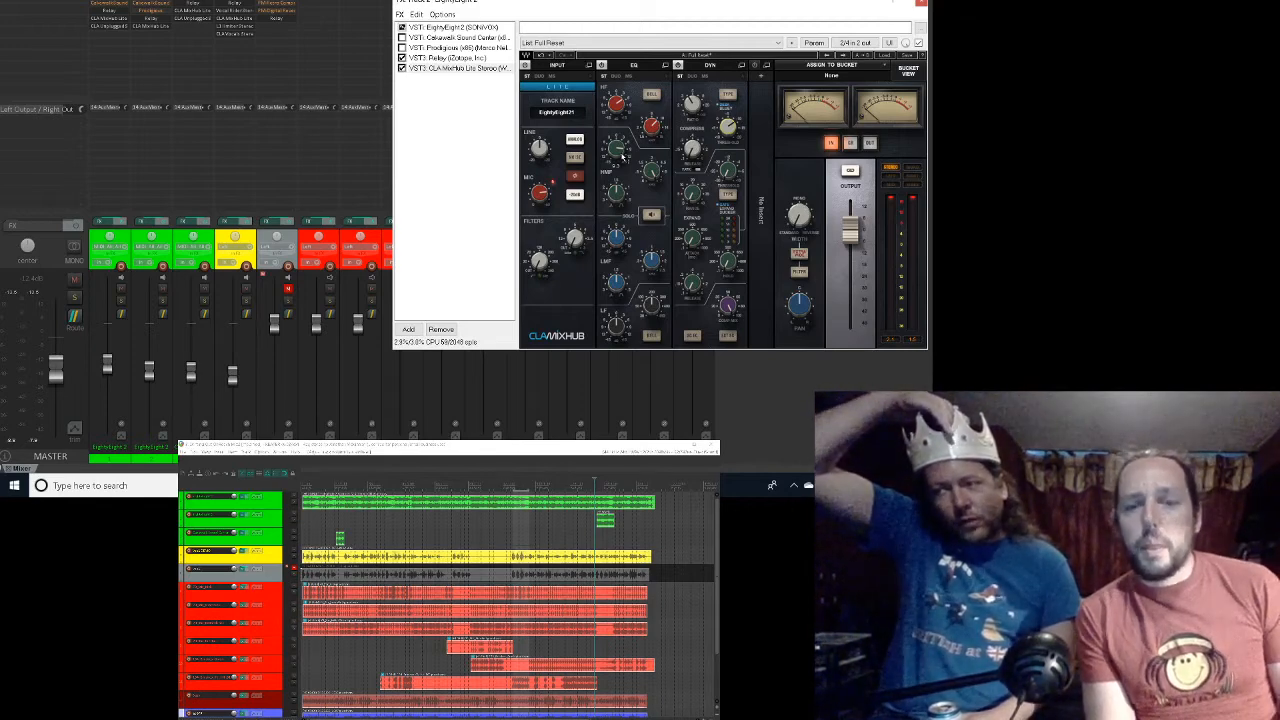
# Step: Add the VST ReaEQ (Cockos) plug-in after CLA MixHub Lite in track 2's effects chain
pyautogui.click(409, 330)
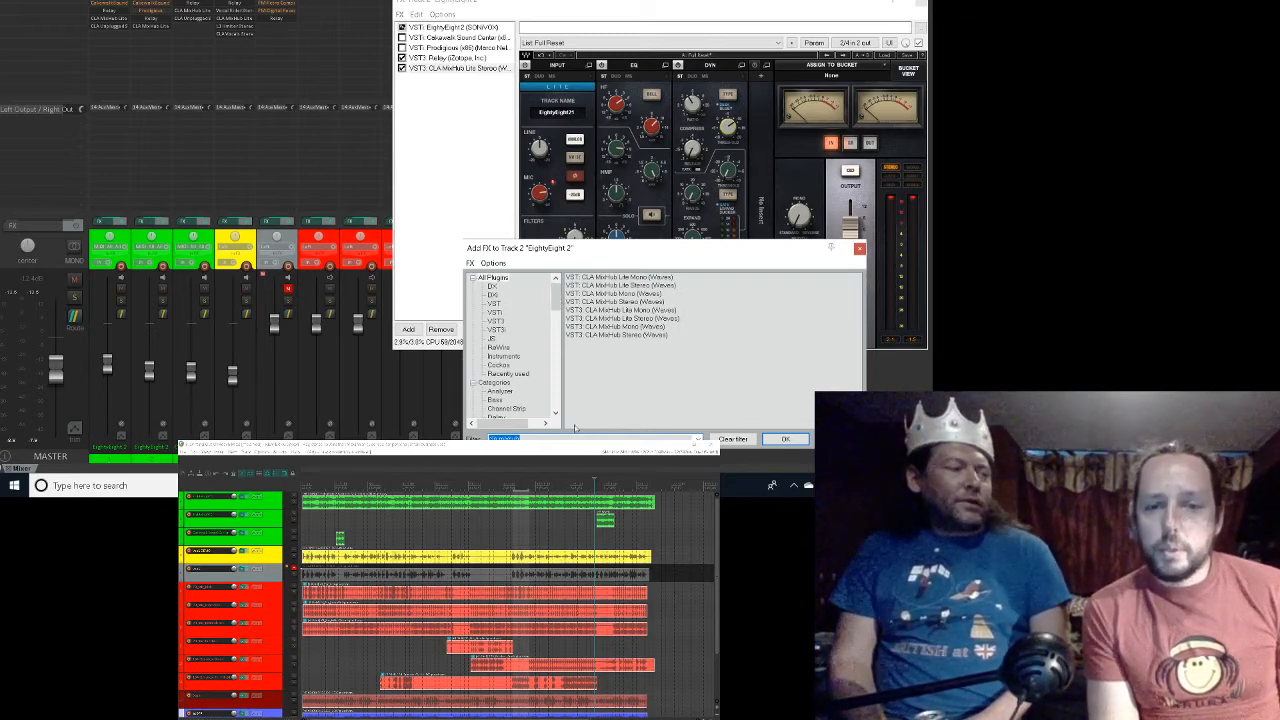
pyautogui.write('c')
pyautogui.write('q')
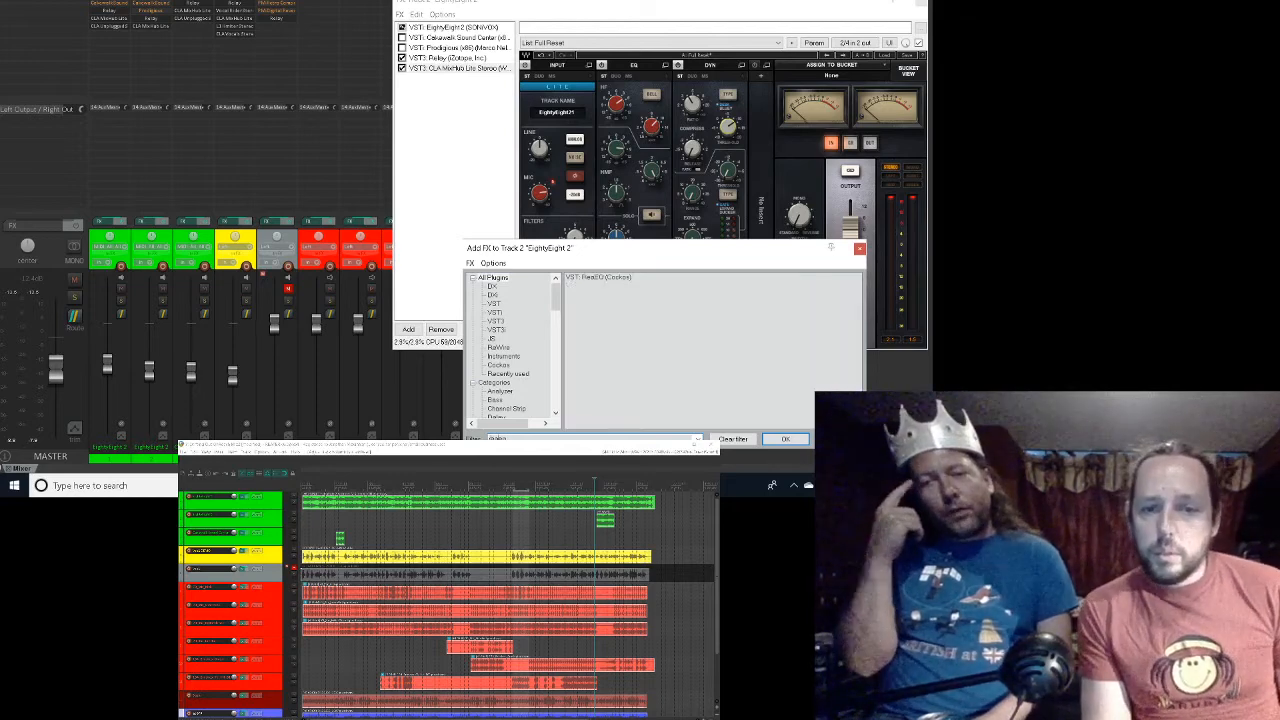
pyautogui.click(785, 439)
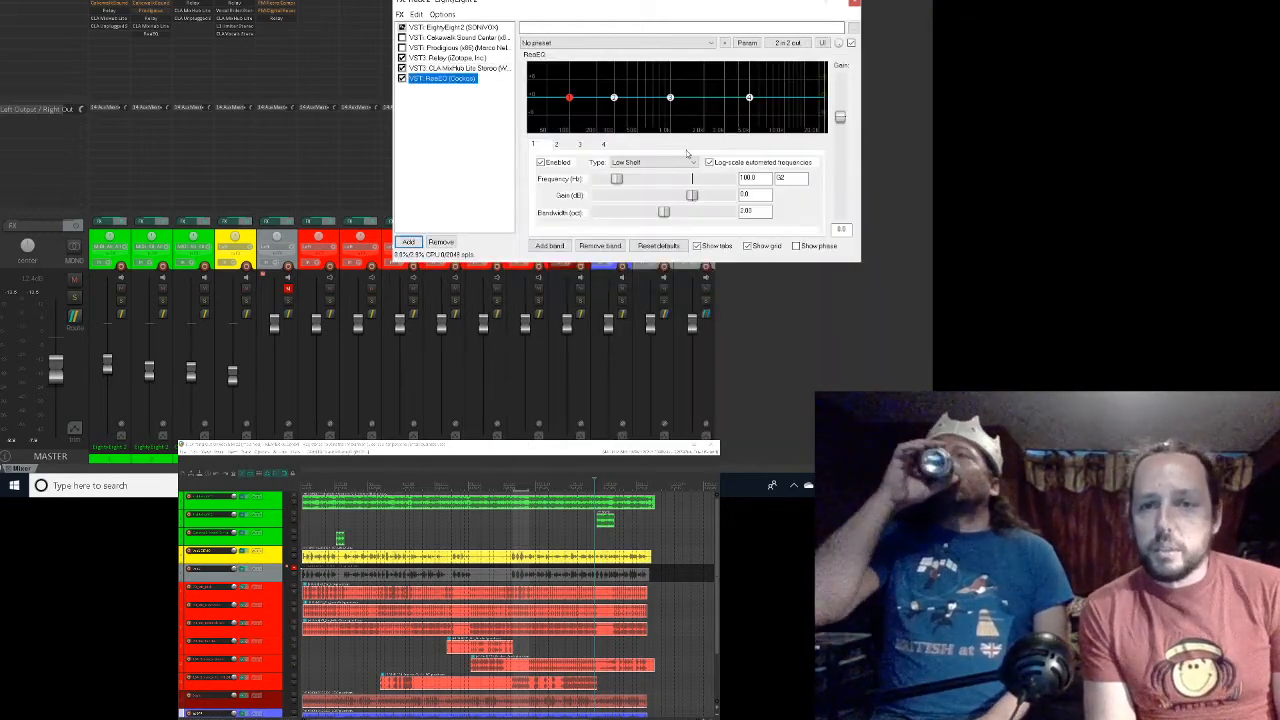
# Step: Set ReaEQ band 3 on track 2 to 5000 Hz and cut its gain while auditioning the passage
pyautogui.click(670, 100)
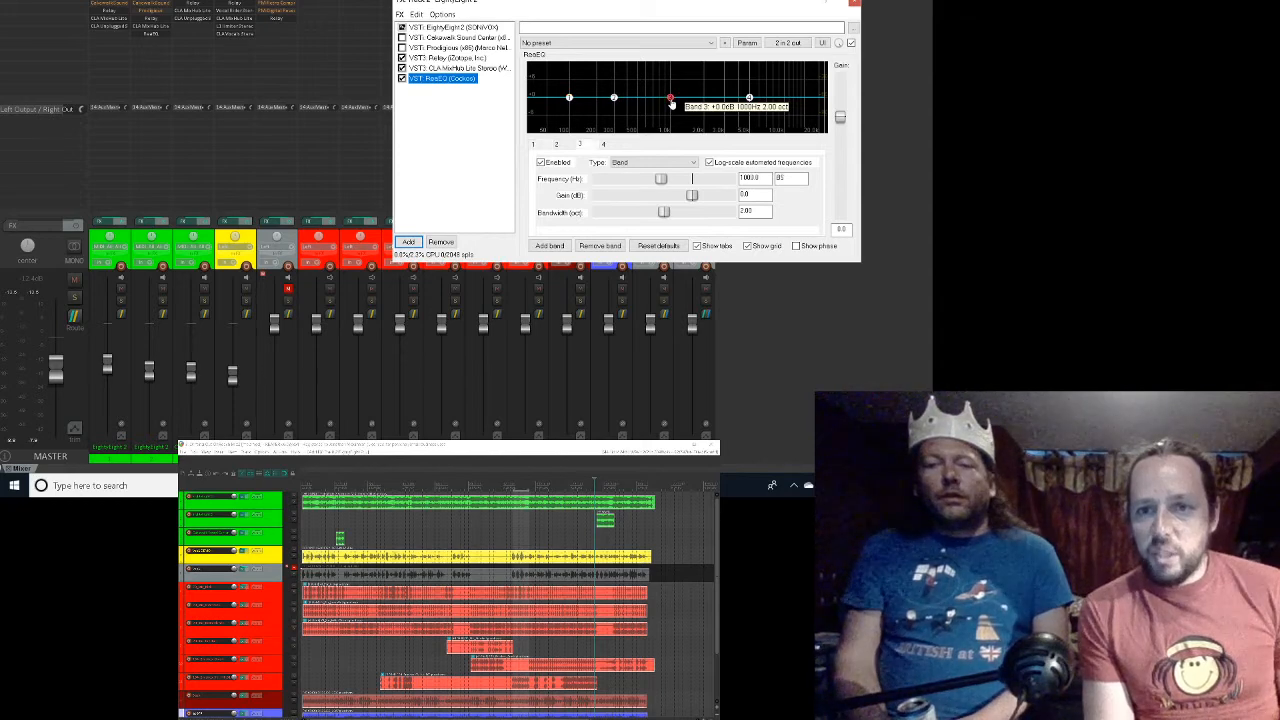
pyautogui.doubleClick(762, 178)
pyautogui.moveTo(764, 178); pyautogui.dragTo(634, 152)
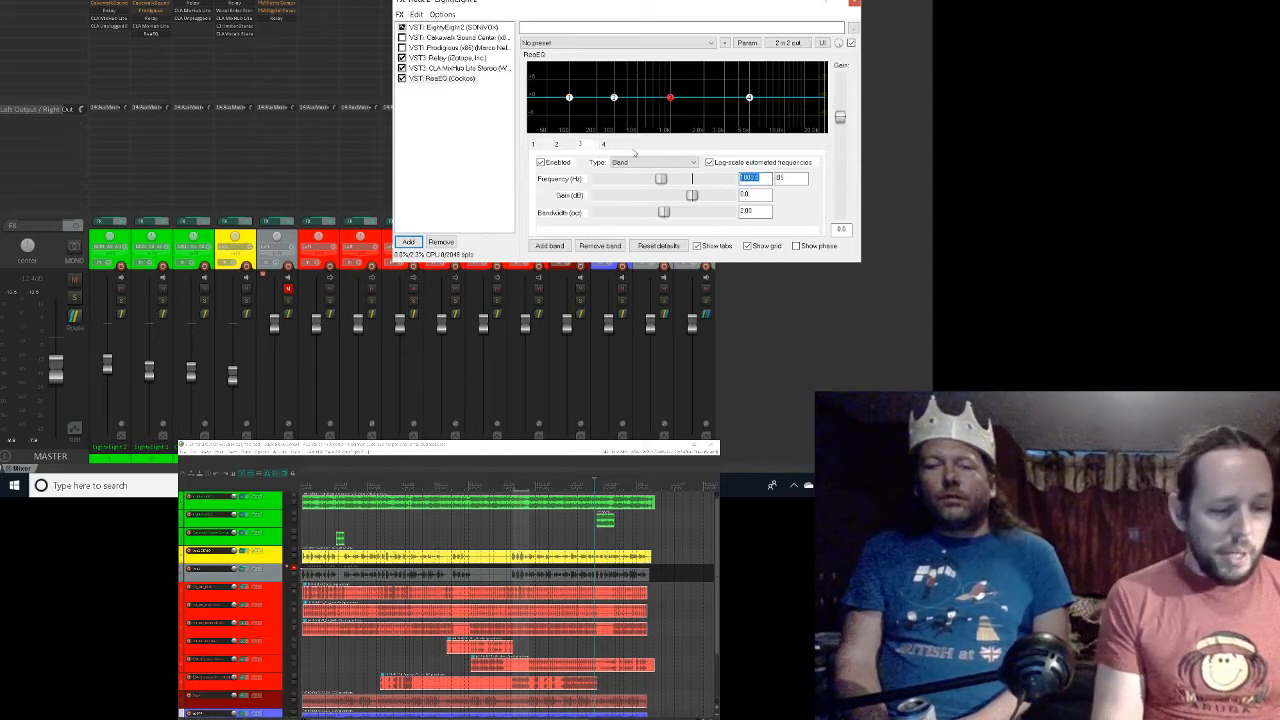
pyautogui.write('5')
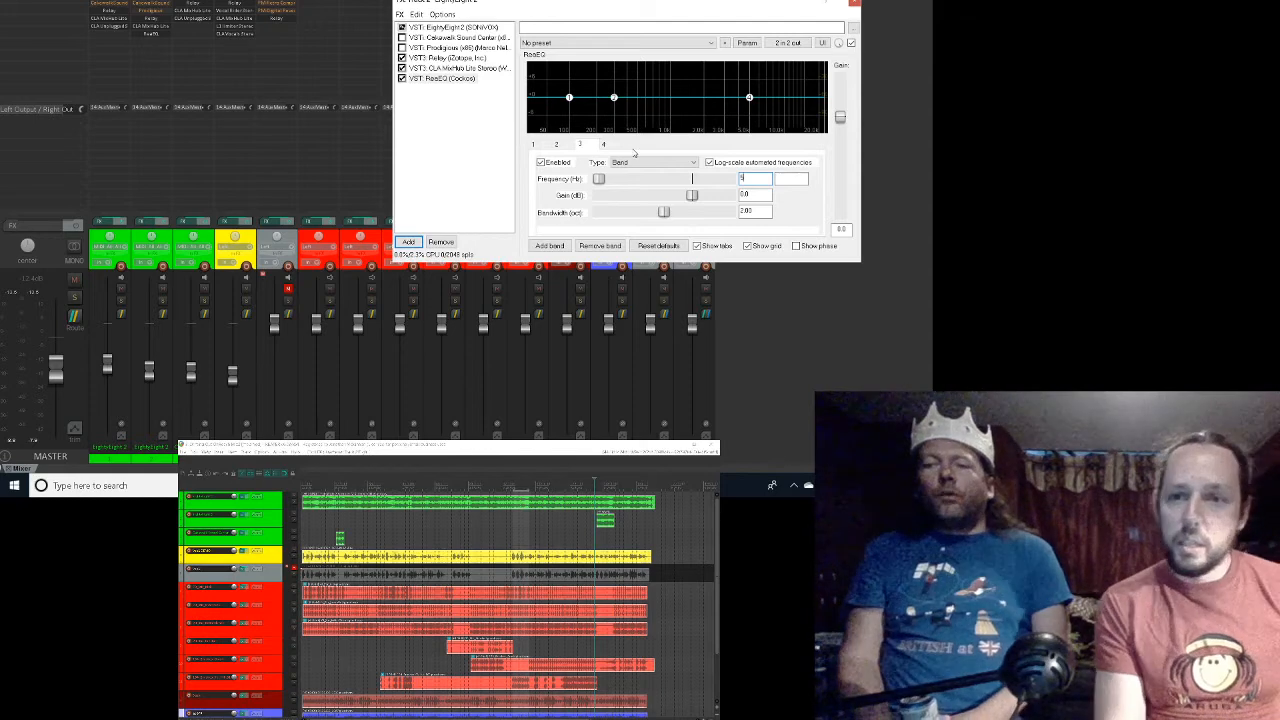
pyautogui.write('000')
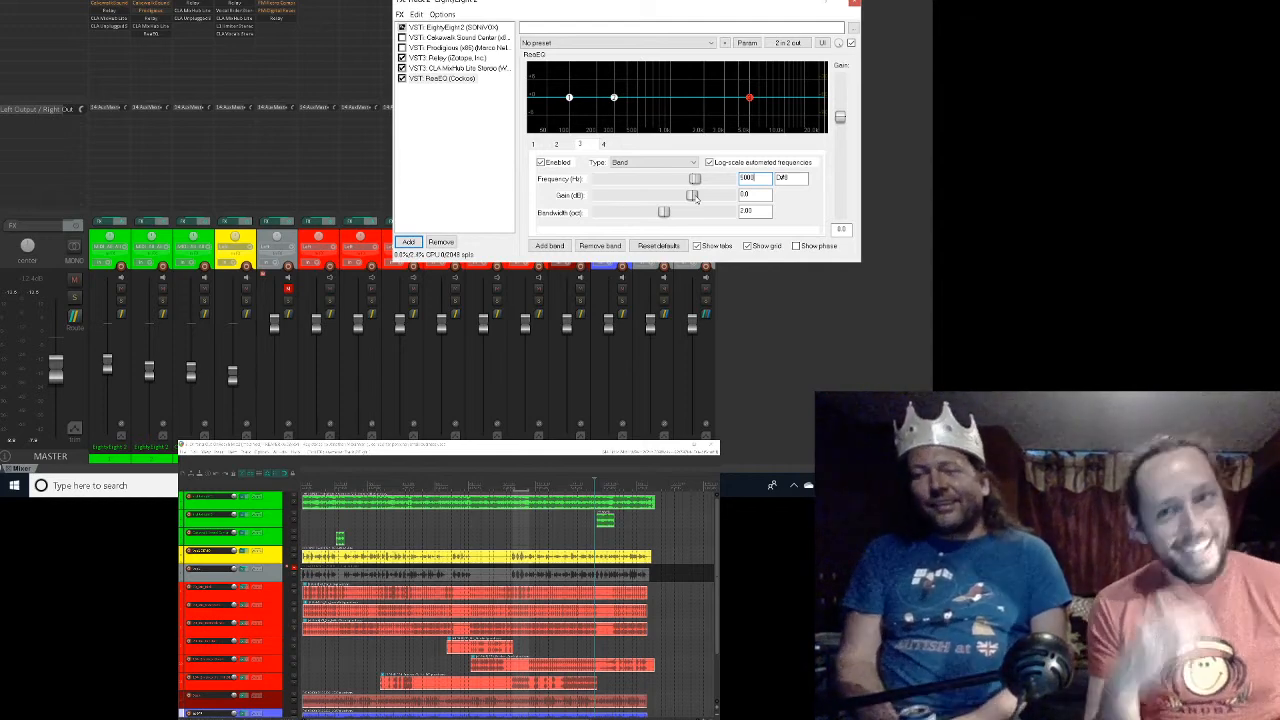
pyautogui.press('space')
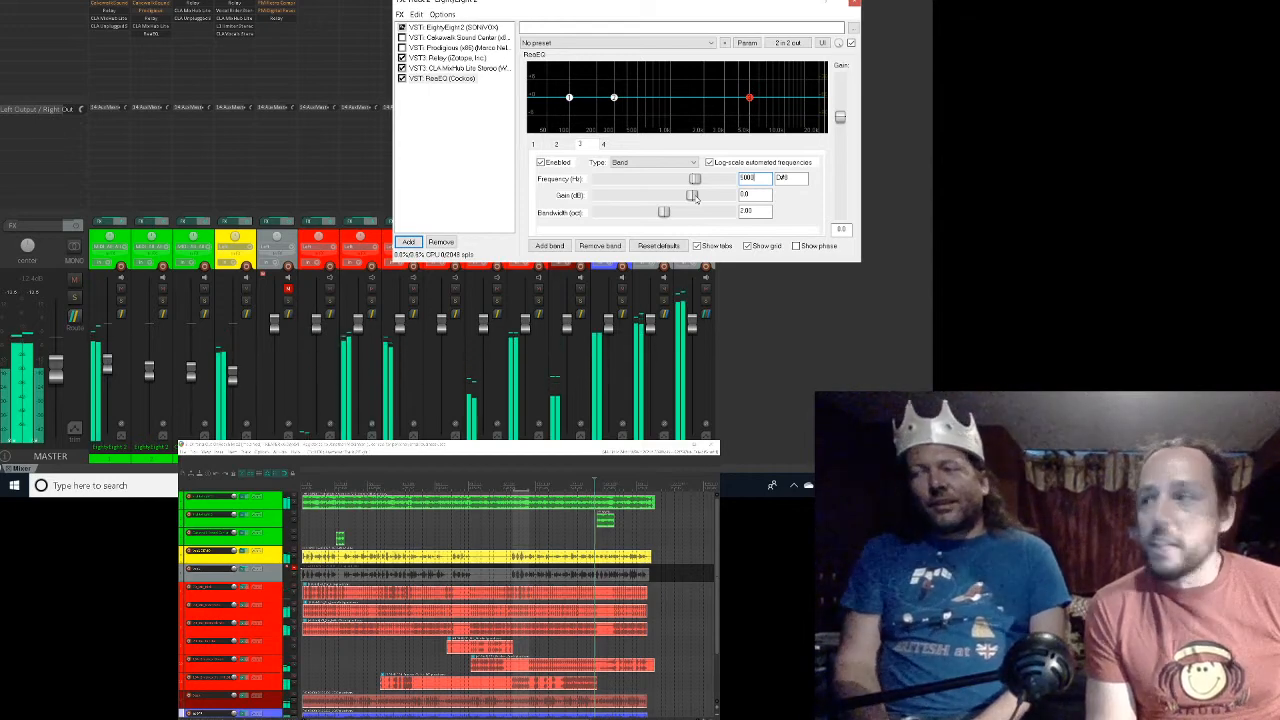
pyautogui.moveTo(692, 196); pyautogui.dragTo(681, 197)
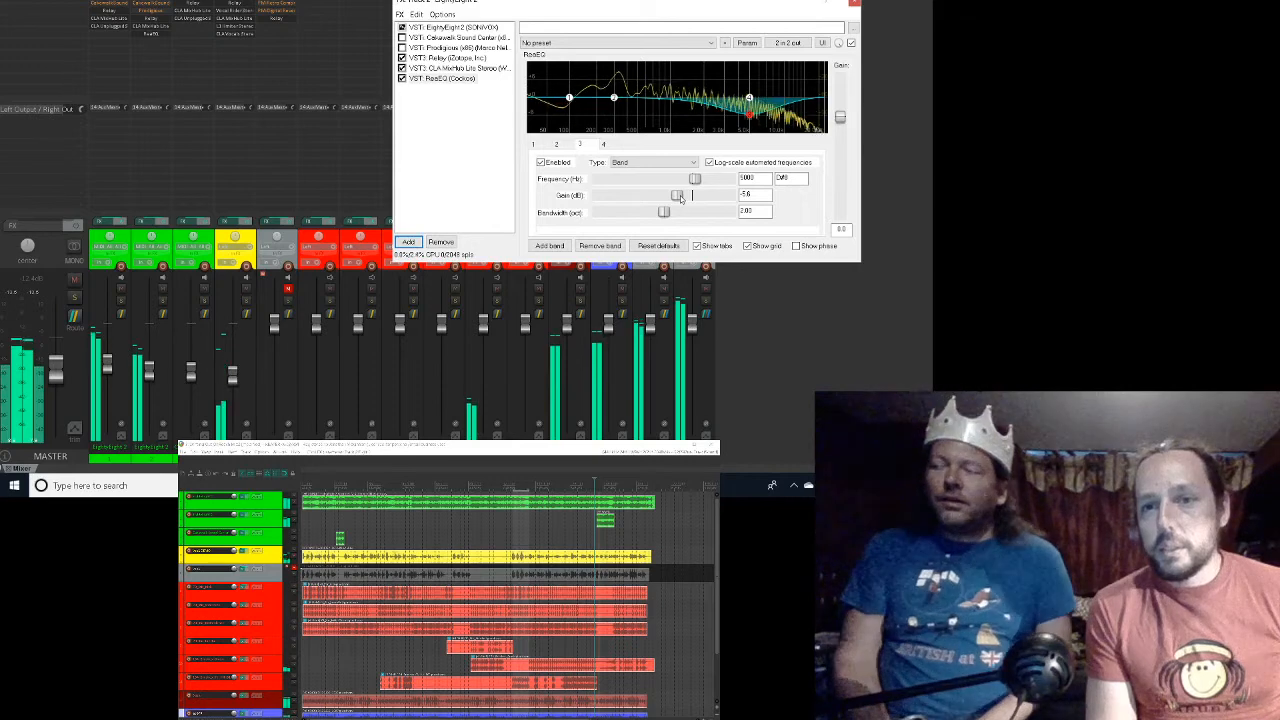
pyautogui.moveTo(681, 197); pyautogui.dragTo(681, 198)
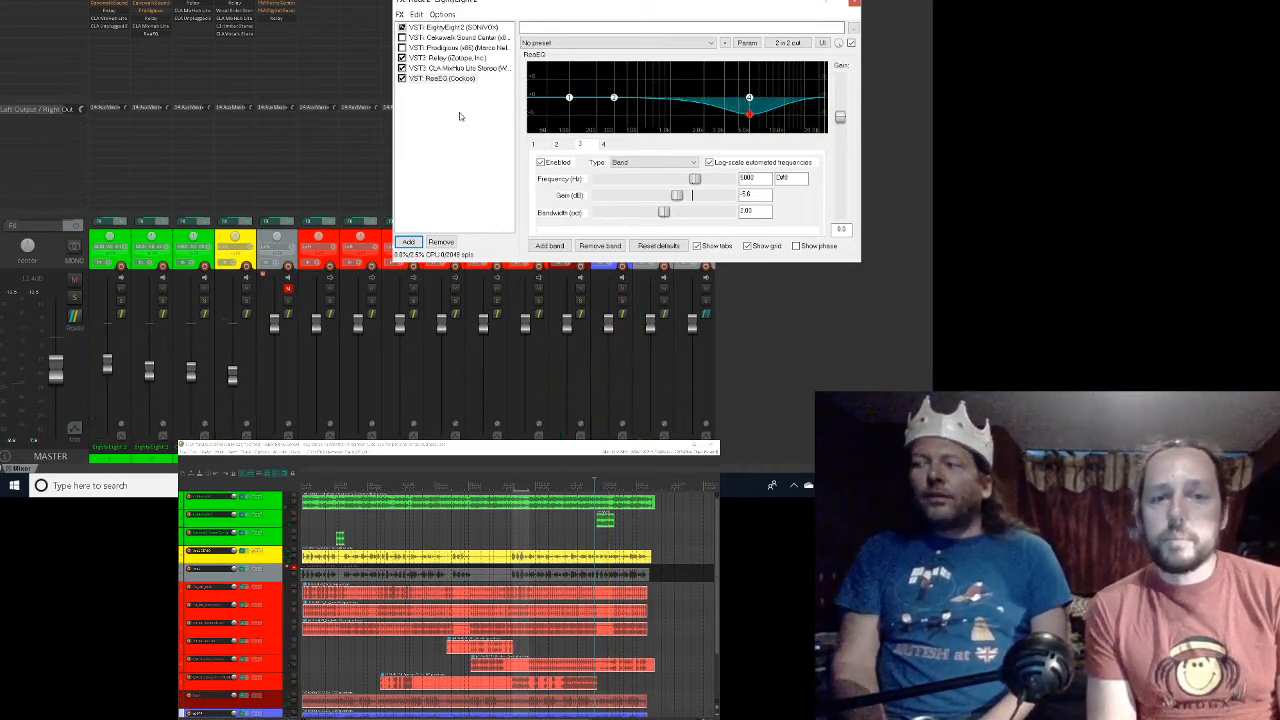
# Step: Add the VST3 CLA Unplugged Stereo plug-in after ReaEQ in track 2's effects chain
pyautogui.click(410, 243)
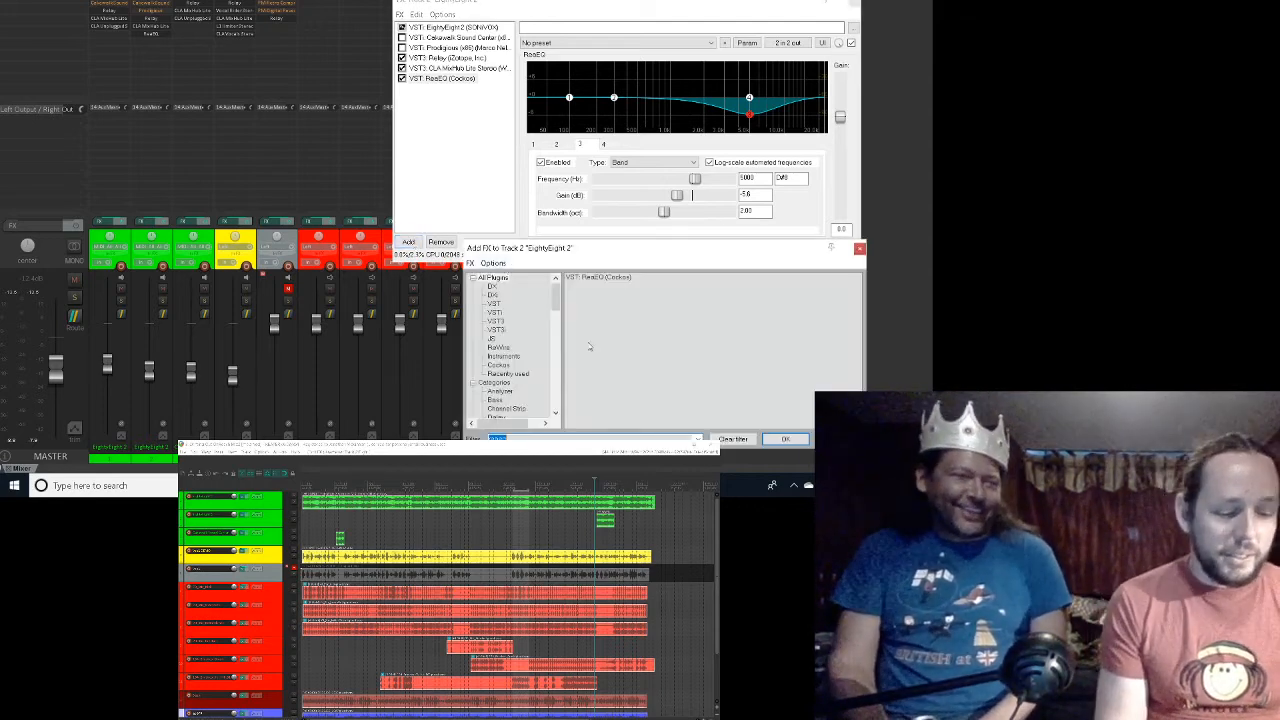
pyautogui.write('cla')
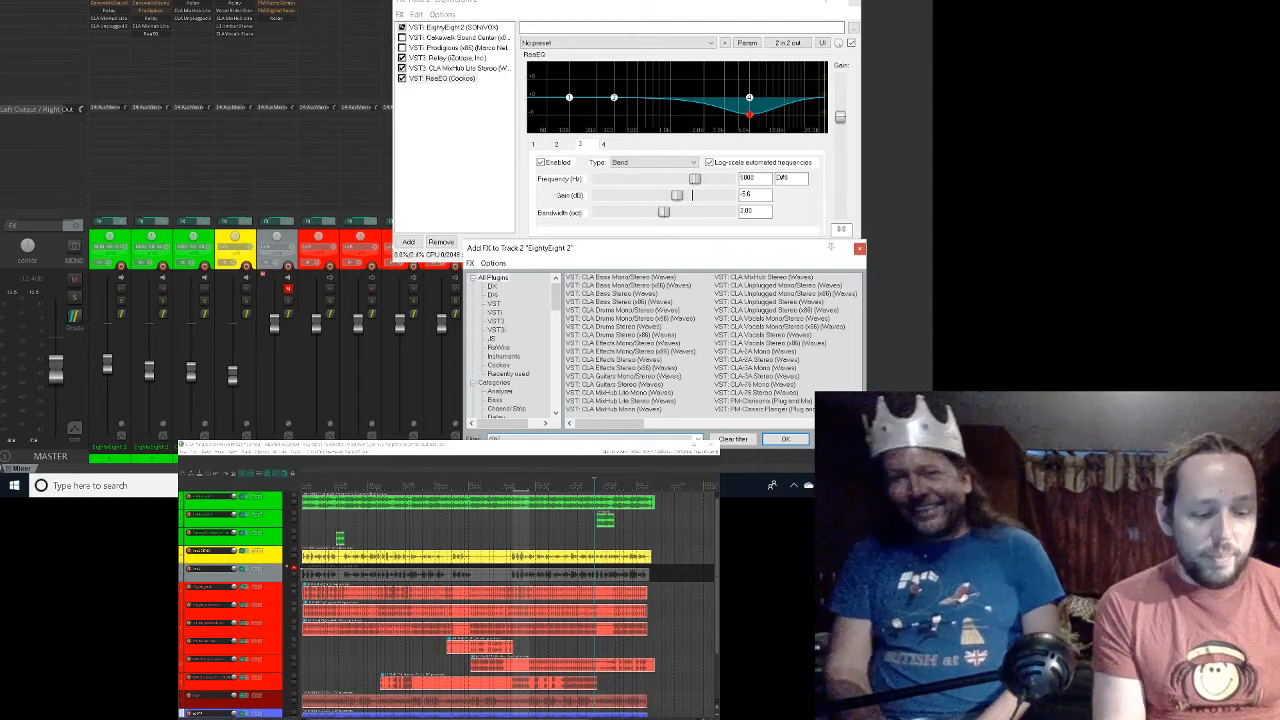
pyautogui.write('un')
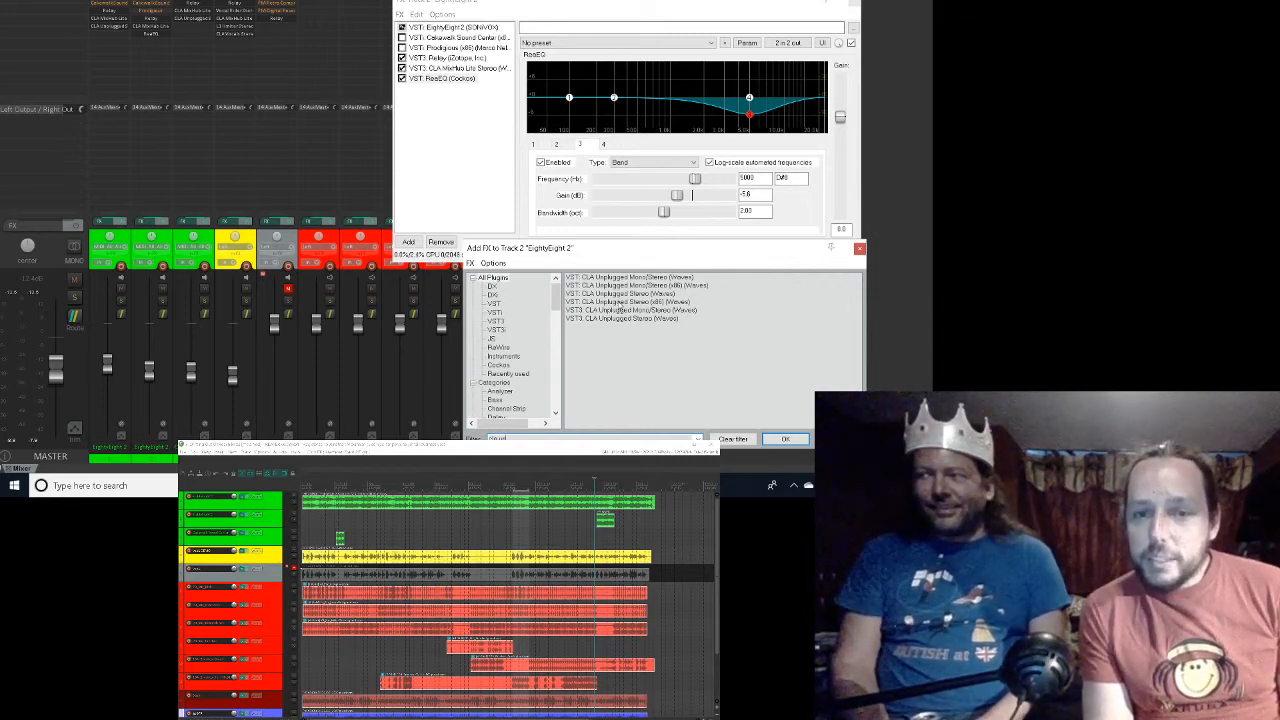
pyautogui.click(628, 318)
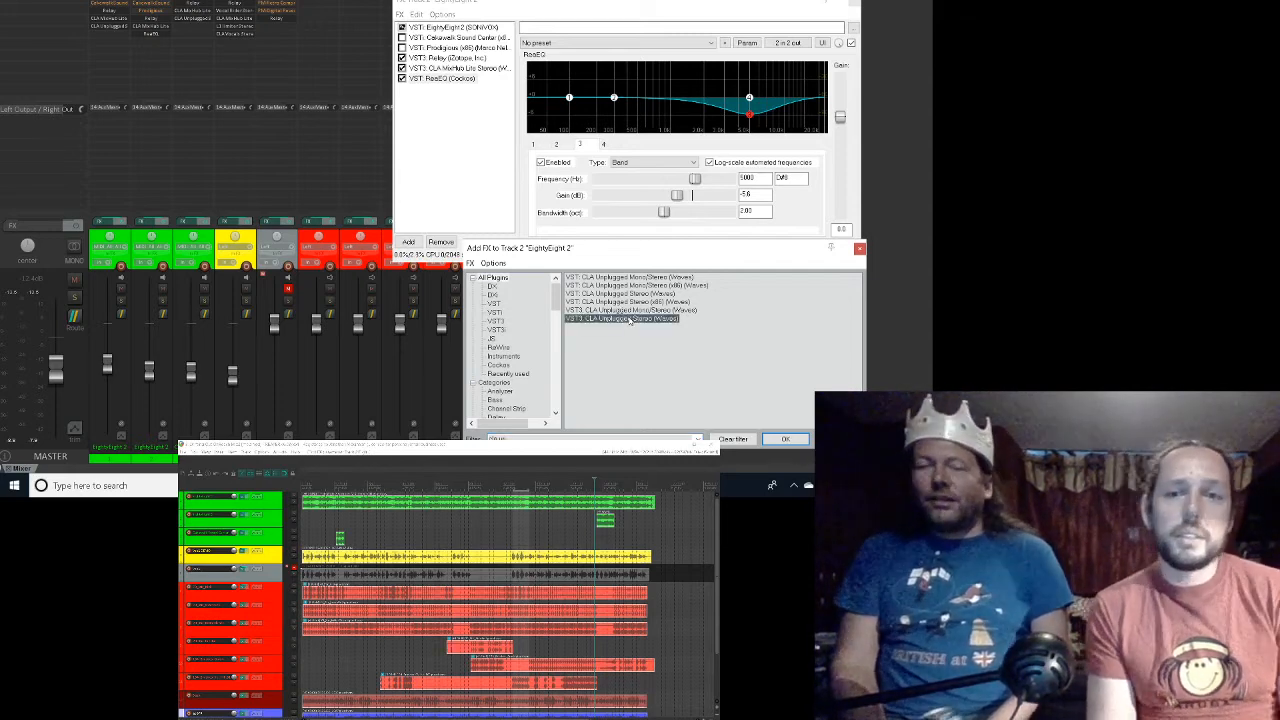
pyautogui.doubleClick(628, 318)
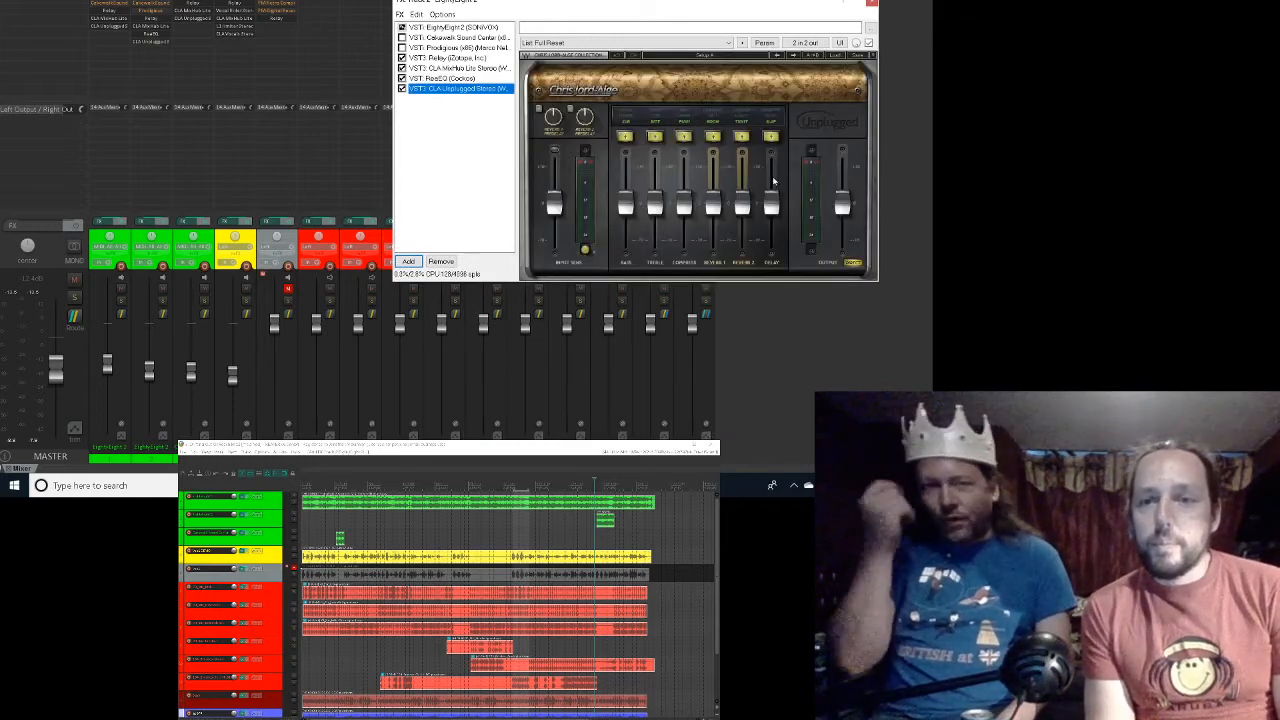
# Step: Switch off the Bass, Treble, Compress, Reverb 1, Reverb 2 and Delay sections in CLA Unplugged on track 2
pyautogui.click(624, 137)
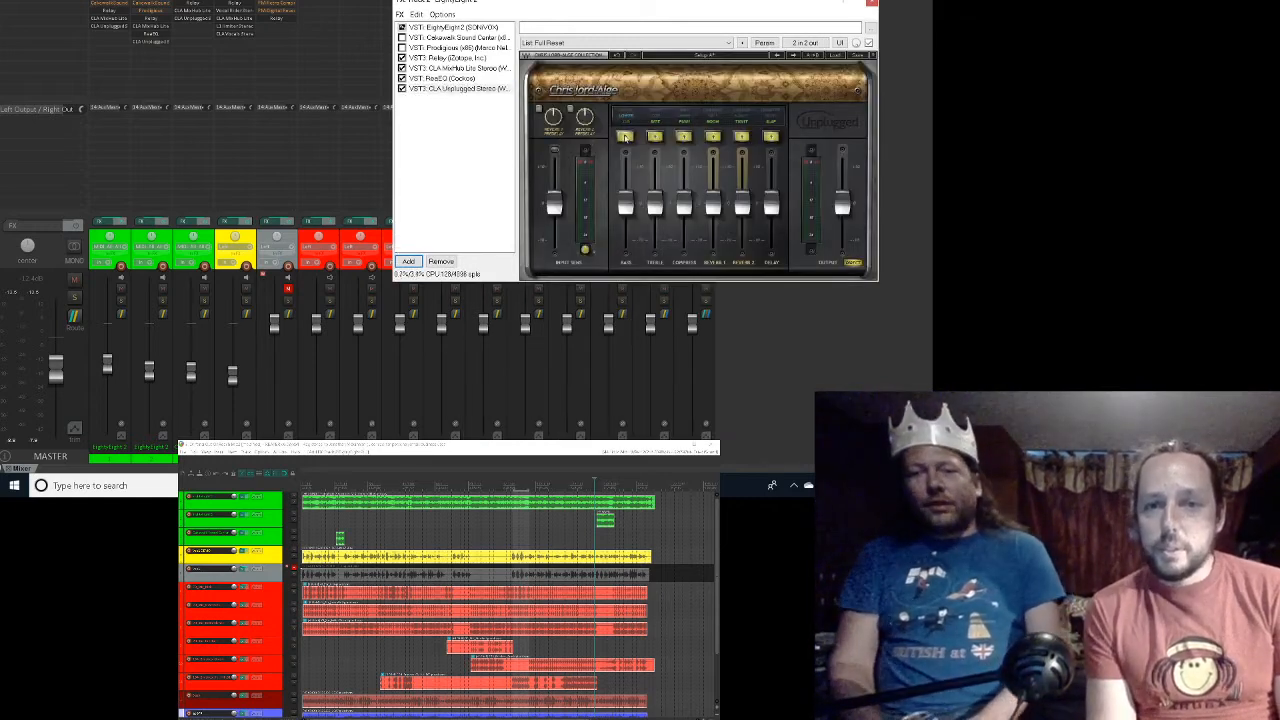
pyautogui.click(653, 136)
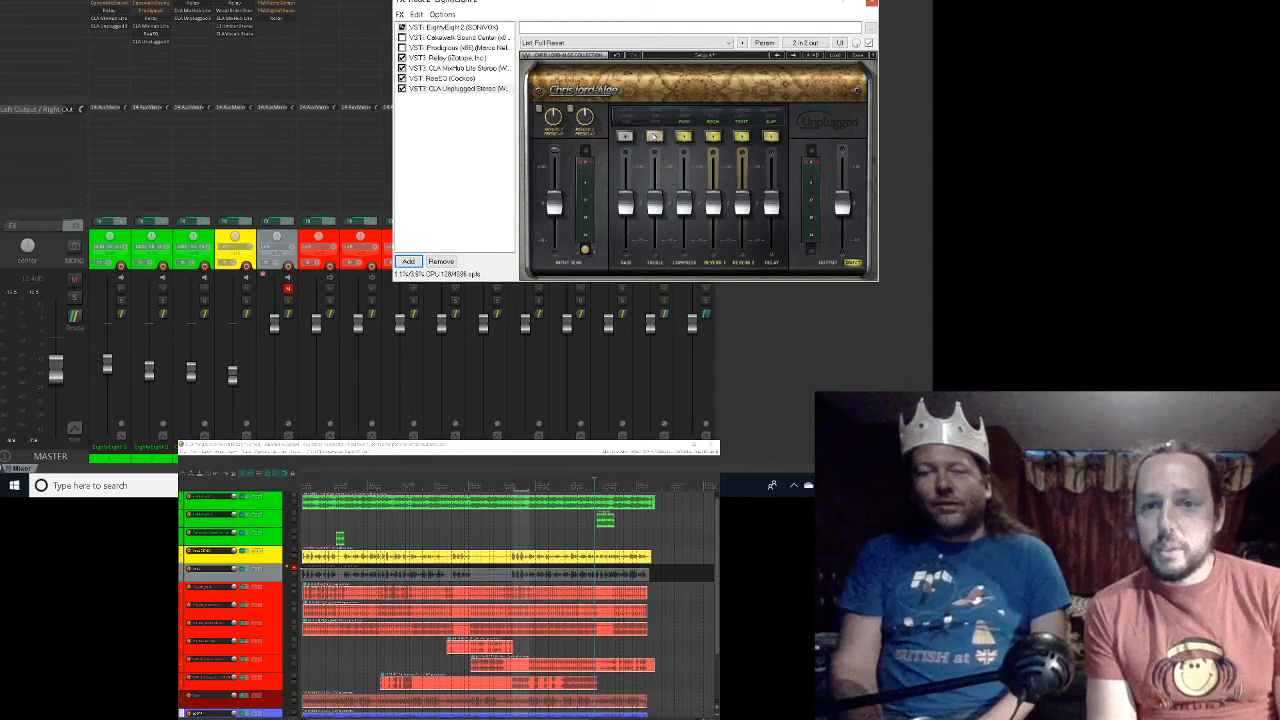
pyautogui.click(683, 136)
pyautogui.click(712, 136)
pyautogui.click(741, 137)
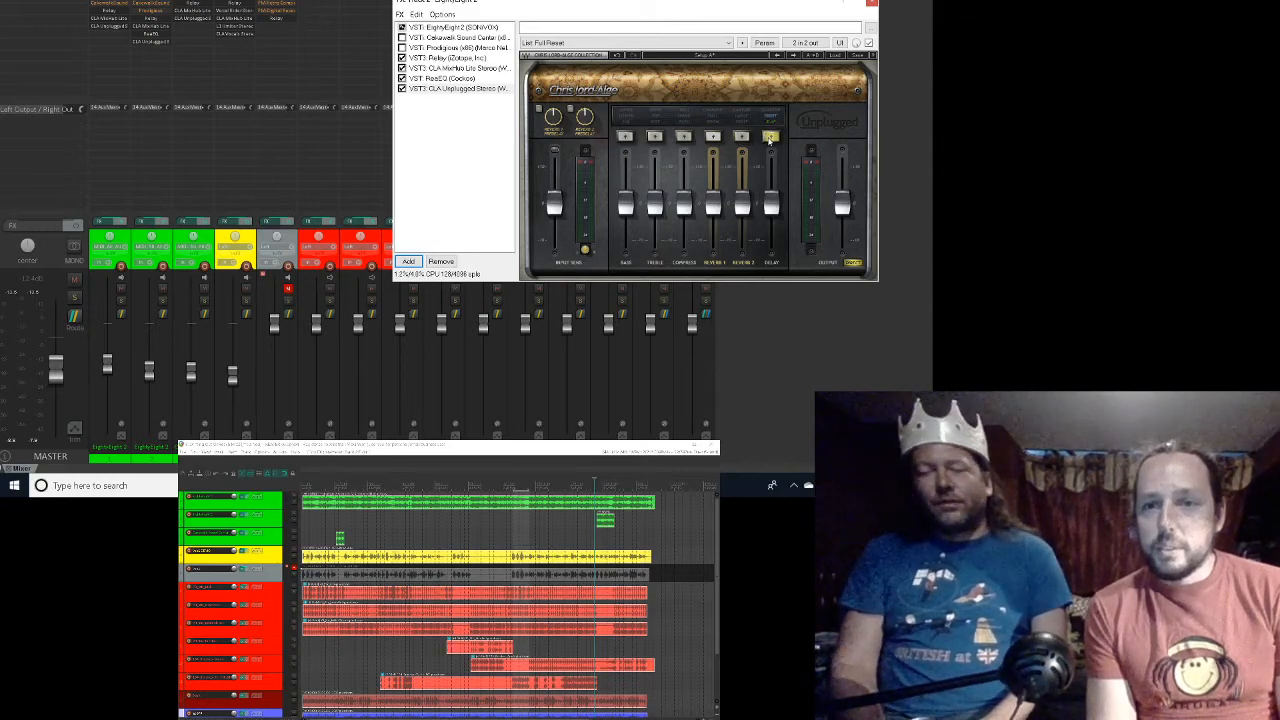
pyautogui.click(769, 138)
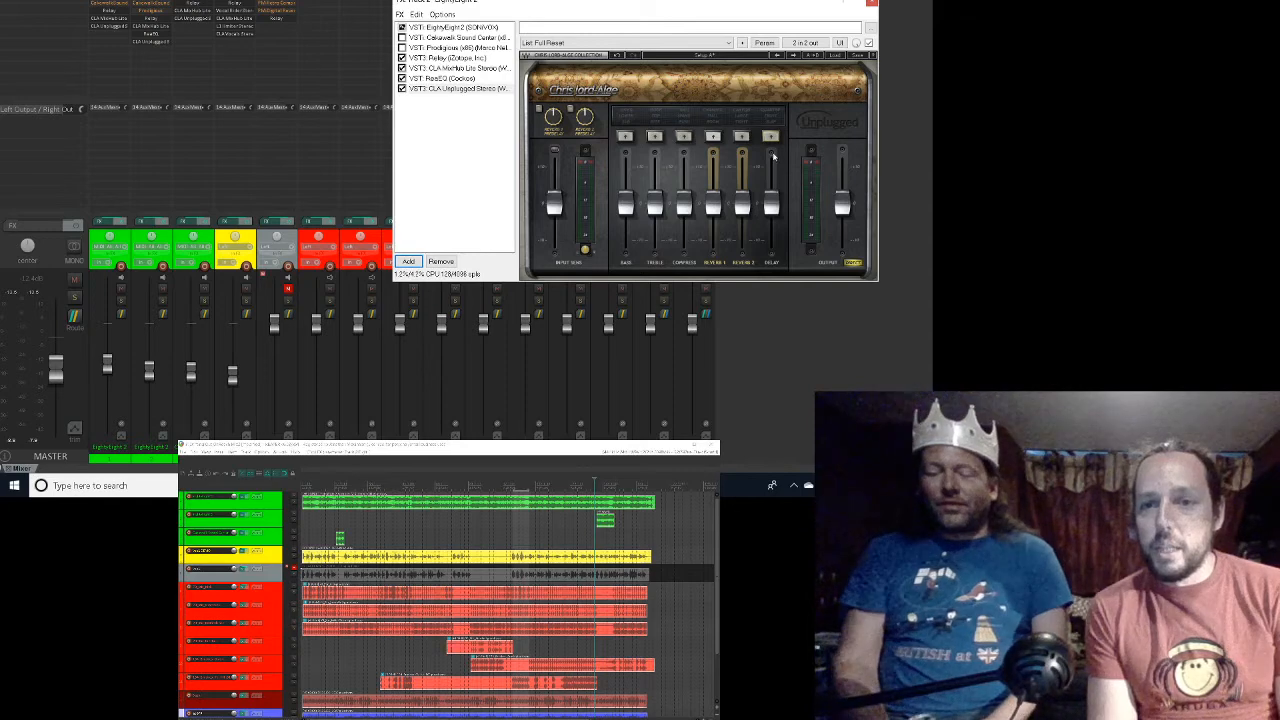
# Step: Try CLA Unplugged's Slap delay at different levels on track 2 during playback, then mute the delay again
pyautogui.click(770, 138)
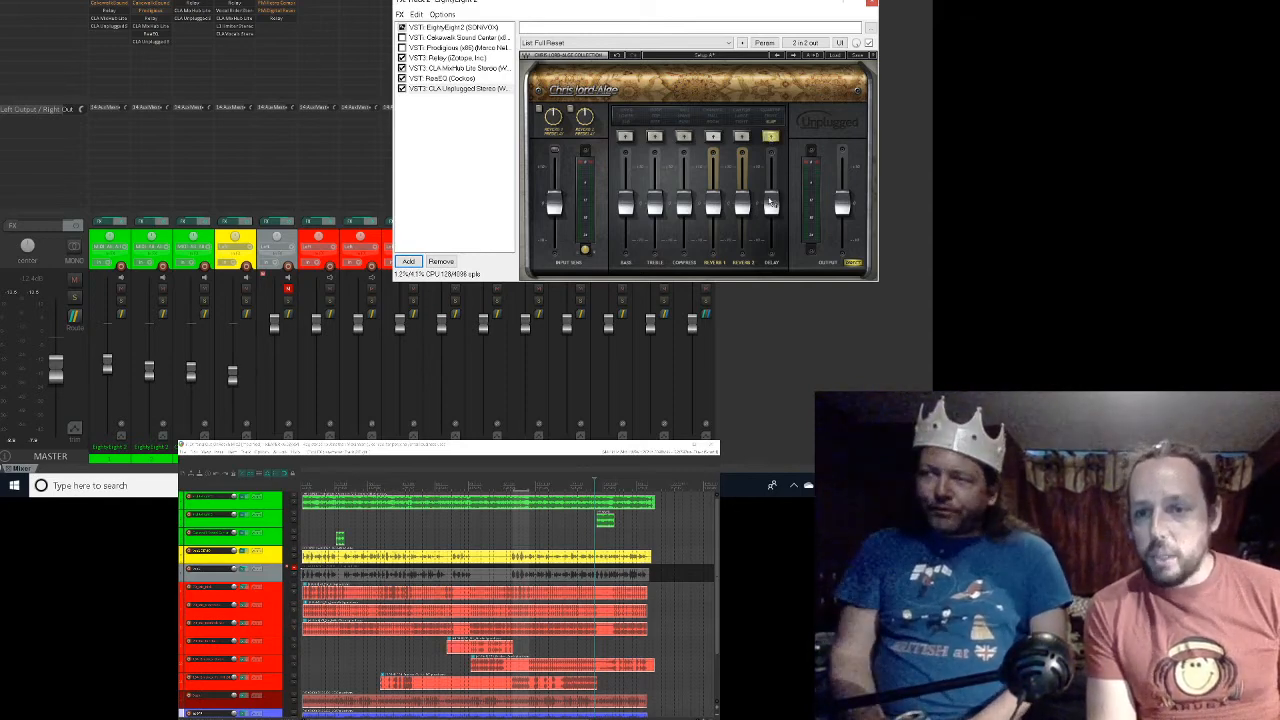
pyautogui.press('space')
pyautogui.moveTo(771, 203); pyautogui.dragTo(771, 165)
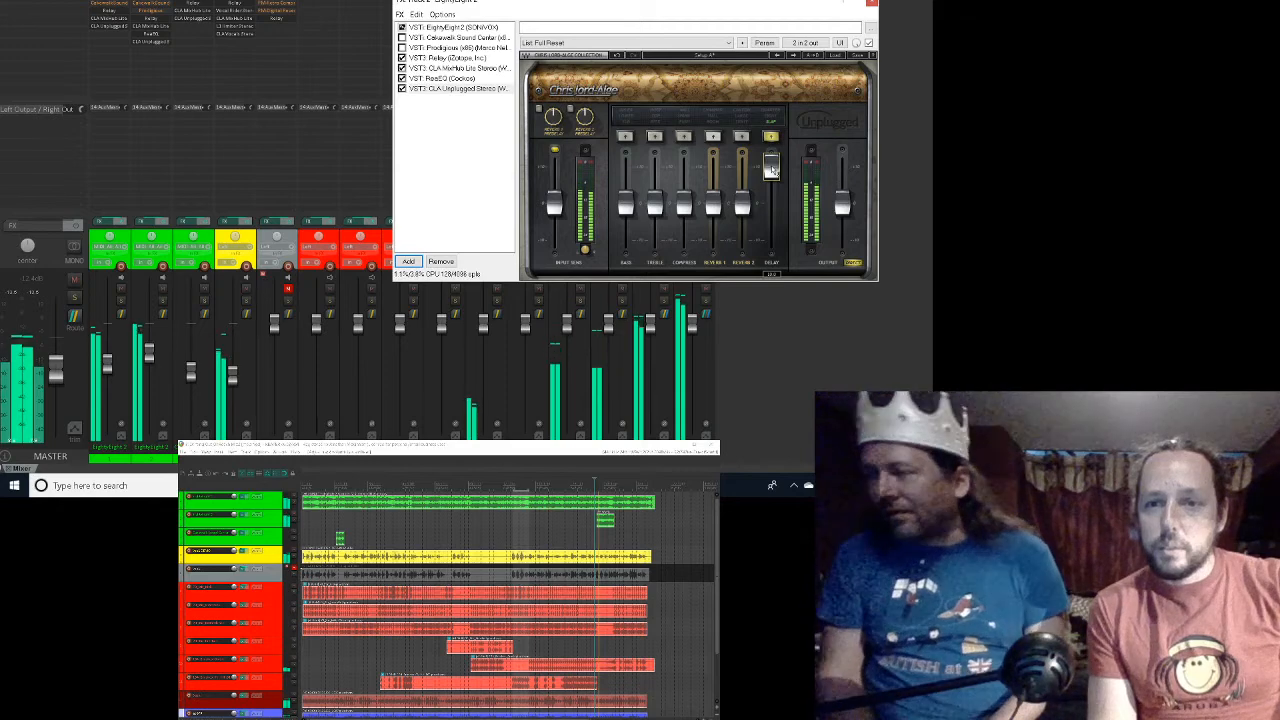
pyautogui.moveTo(771, 169); pyautogui.dragTo(771, 190)
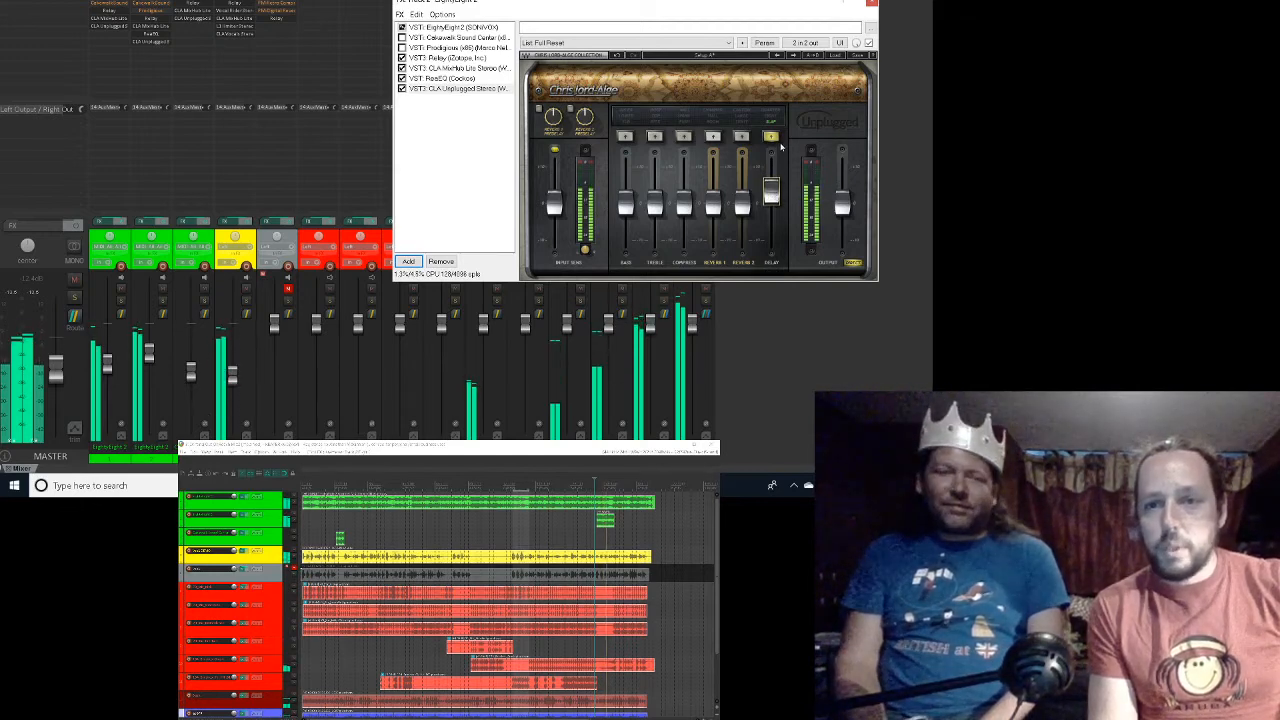
pyautogui.click(772, 137)
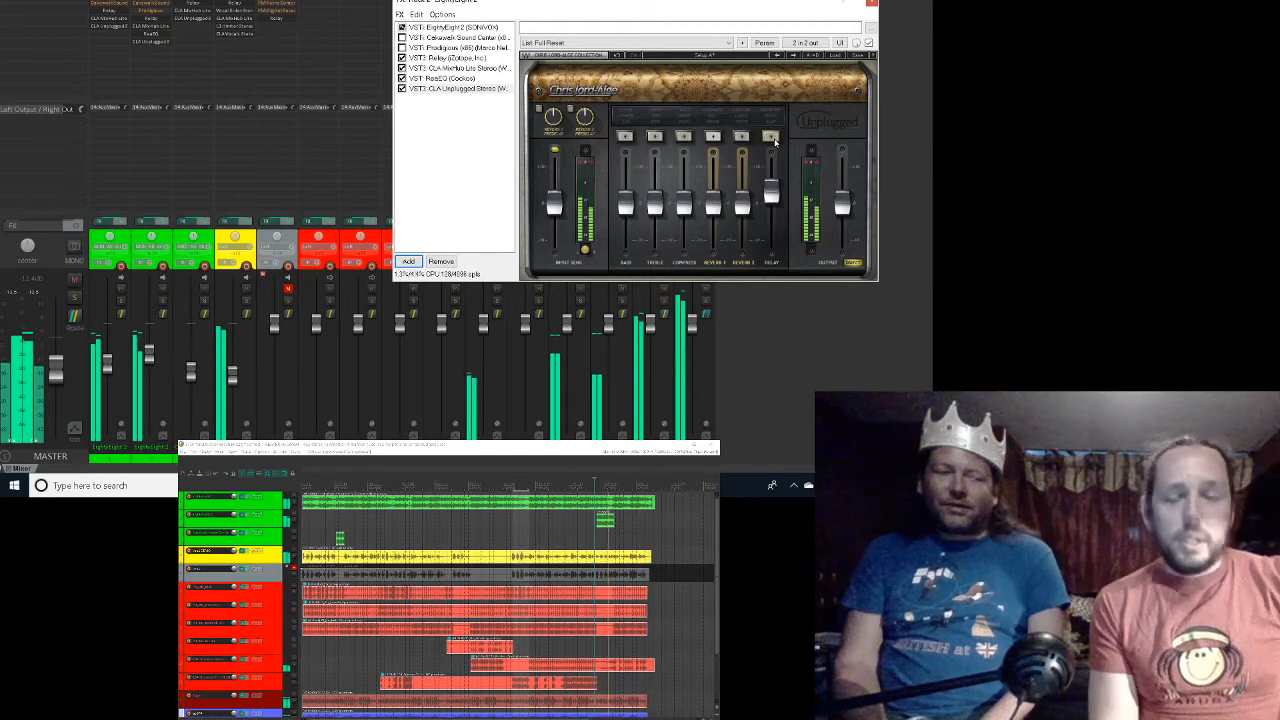
pyautogui.press('space')
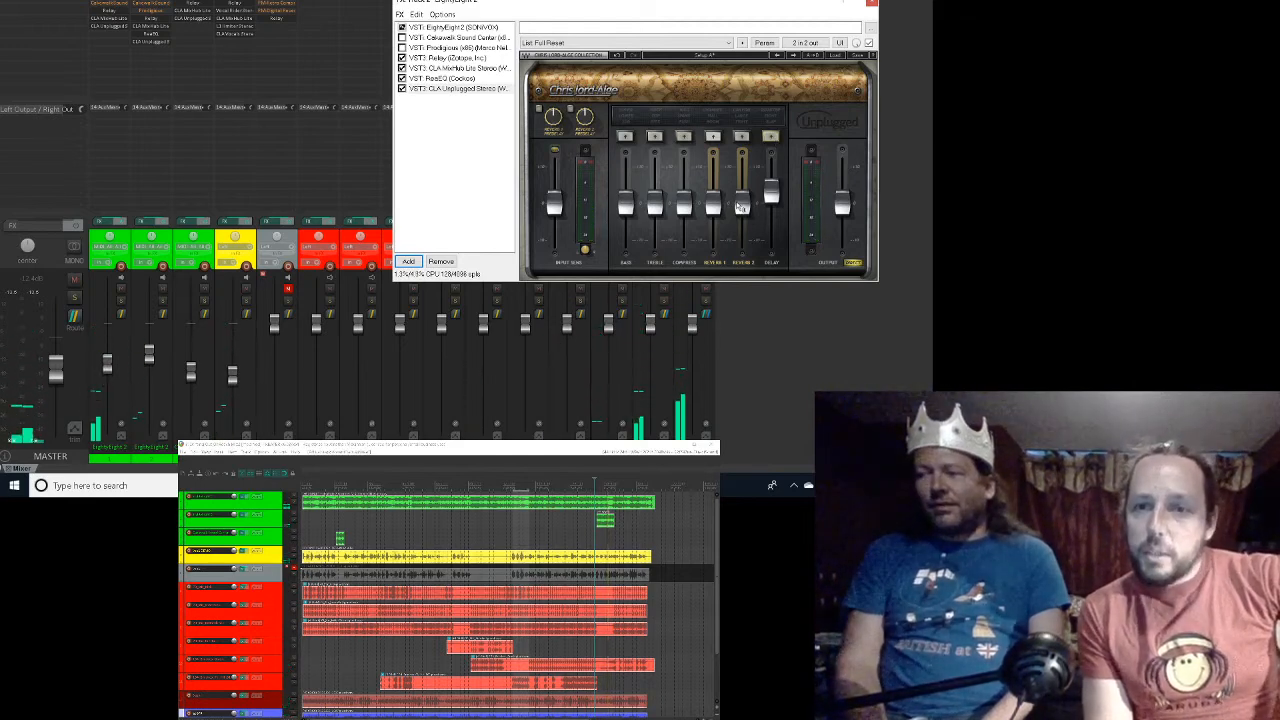
# Step: Enable Reverb 2 in CLA Unplugged on track 2 with the Large setting and balance its level while auditioning the passage
pyautogui.click(742, 136)
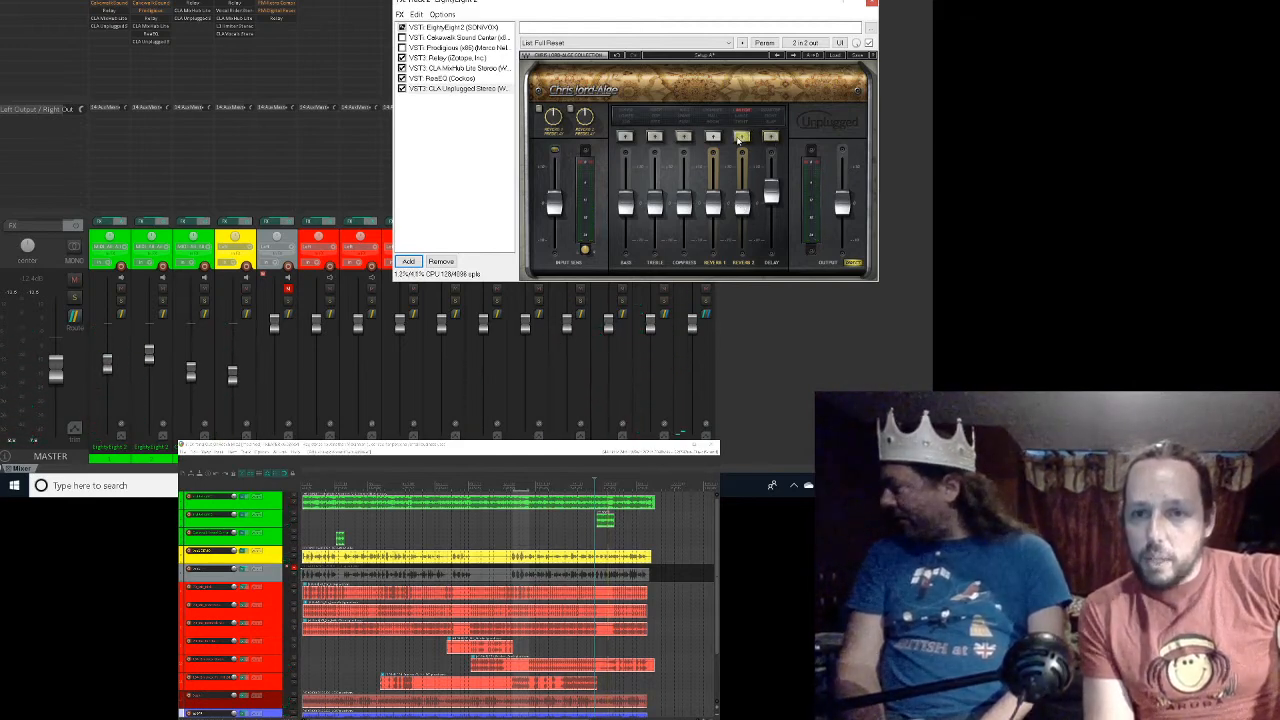
pyautogui.moveTo(743, 198); pyautogui.dragTo(742, 167)
pyautogui.press('space')
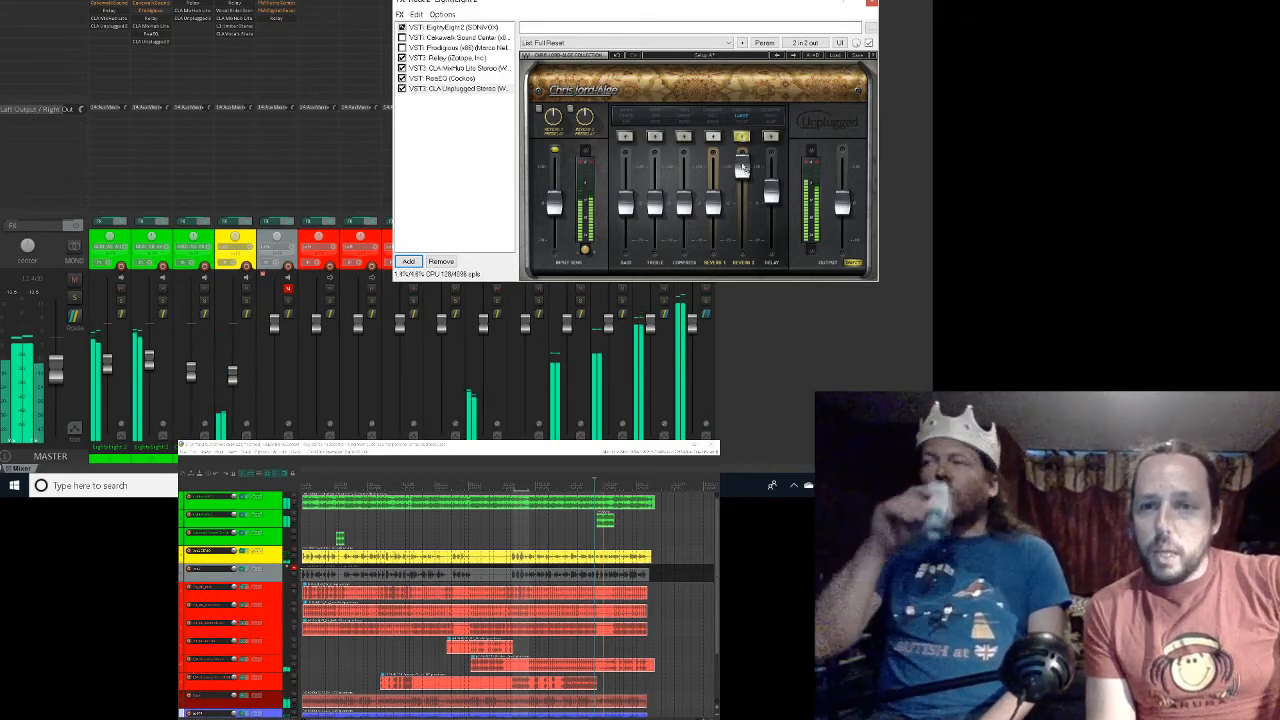
pyautogui.moveTo(743, 167)
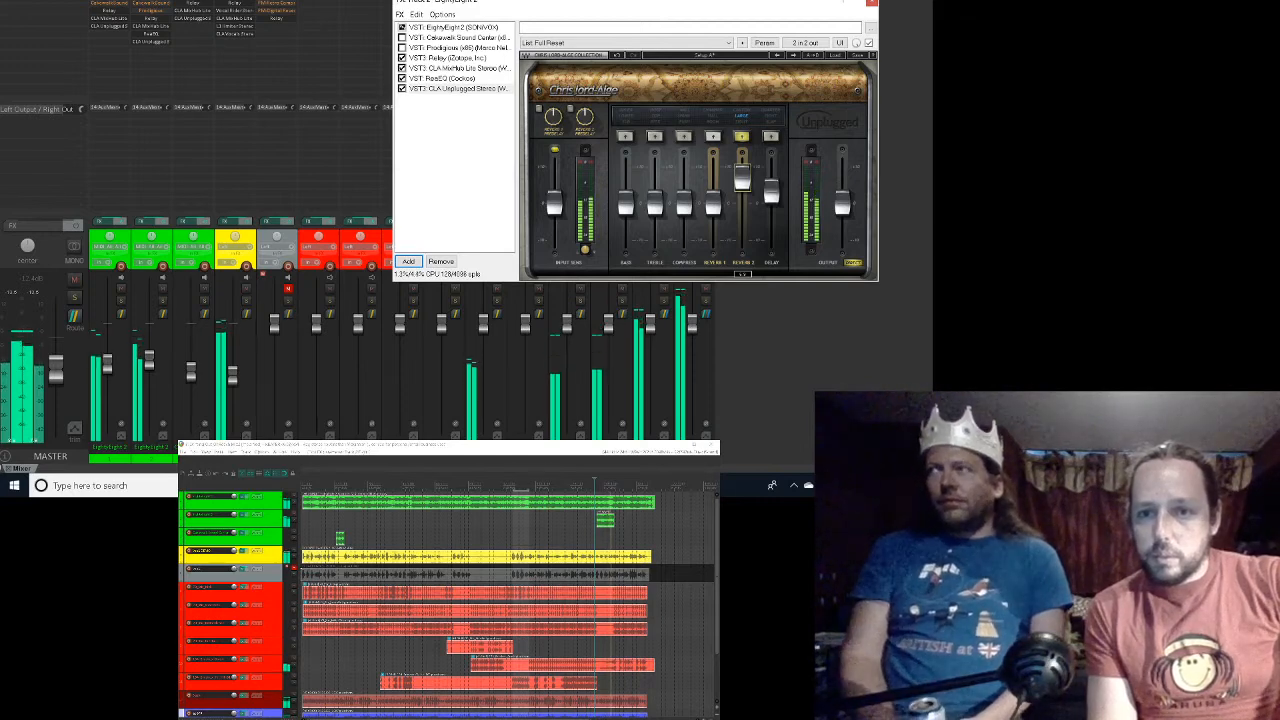
pyautogui.press('space')
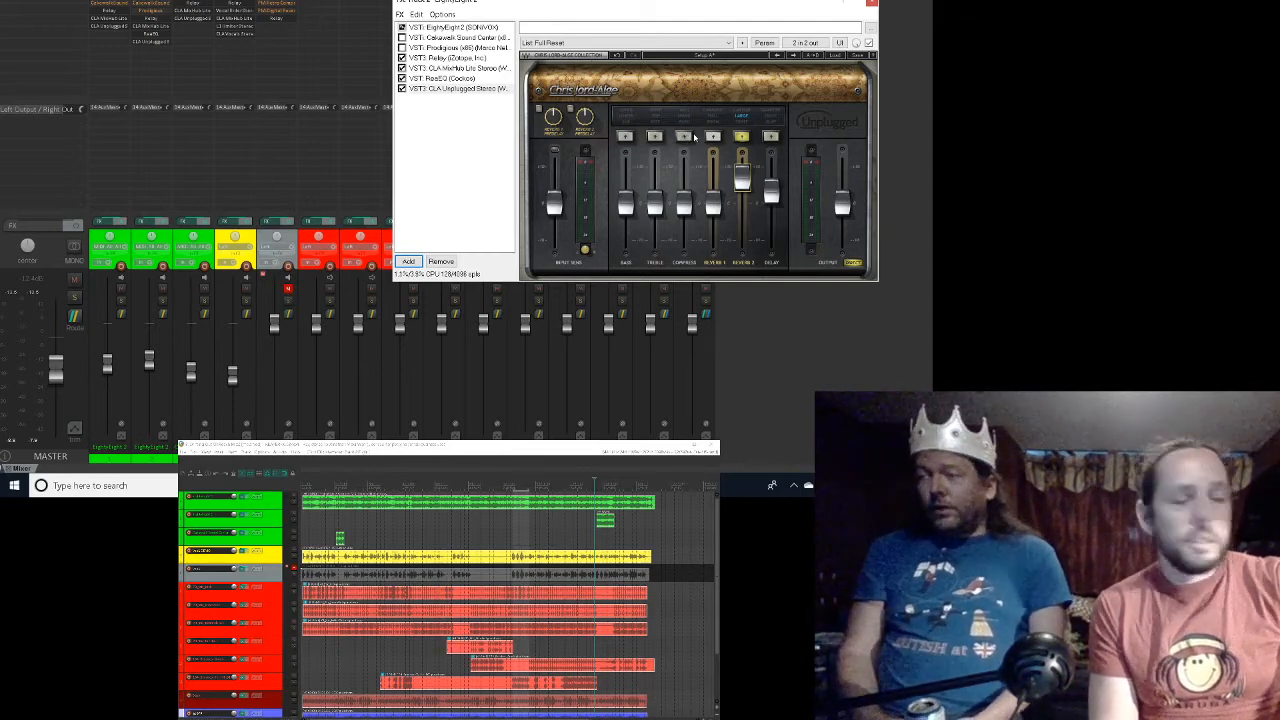
pyautogui.press('space')
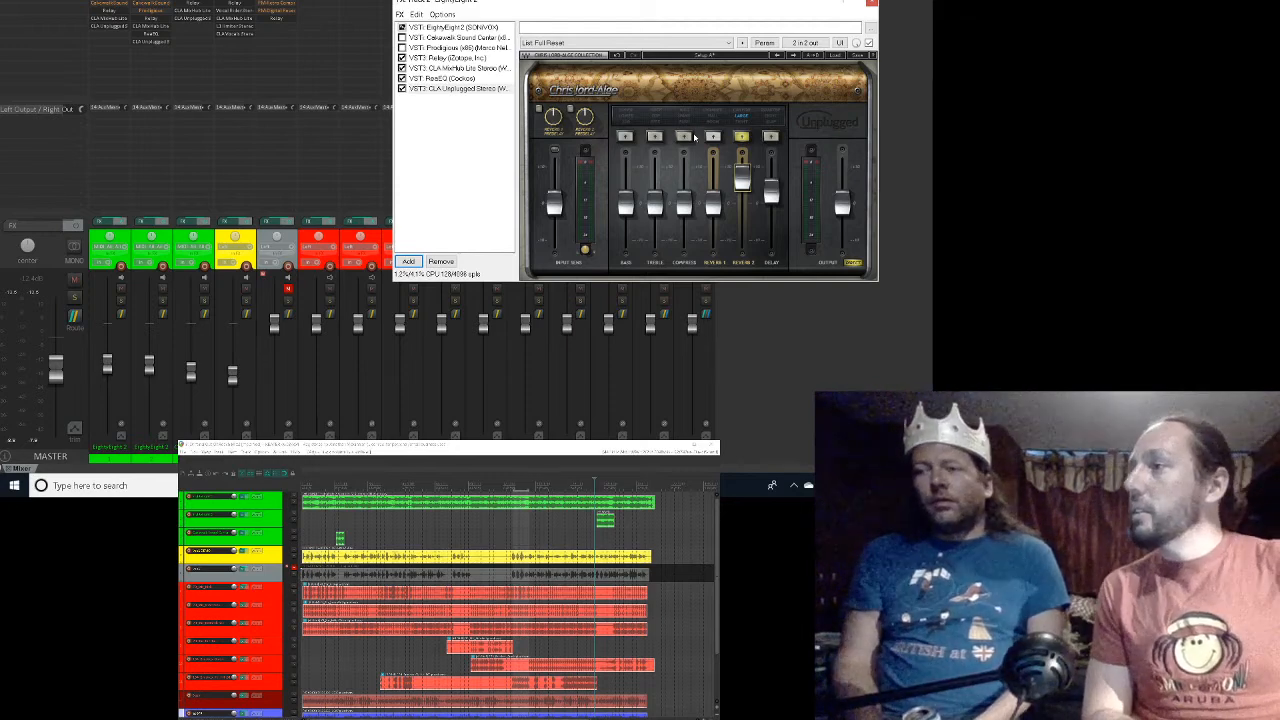
pyautogui.press('space')
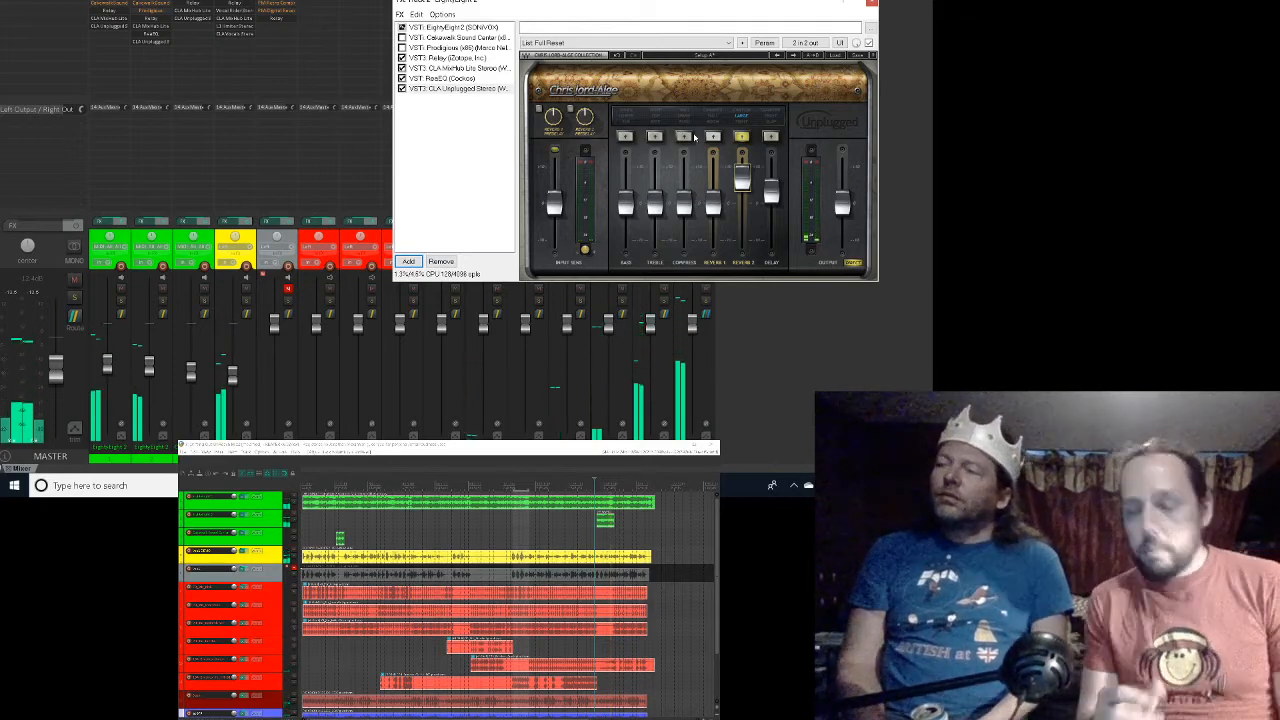
# Step: Close track 2's effects chain and save the project
pyautogui.click(871, 5)
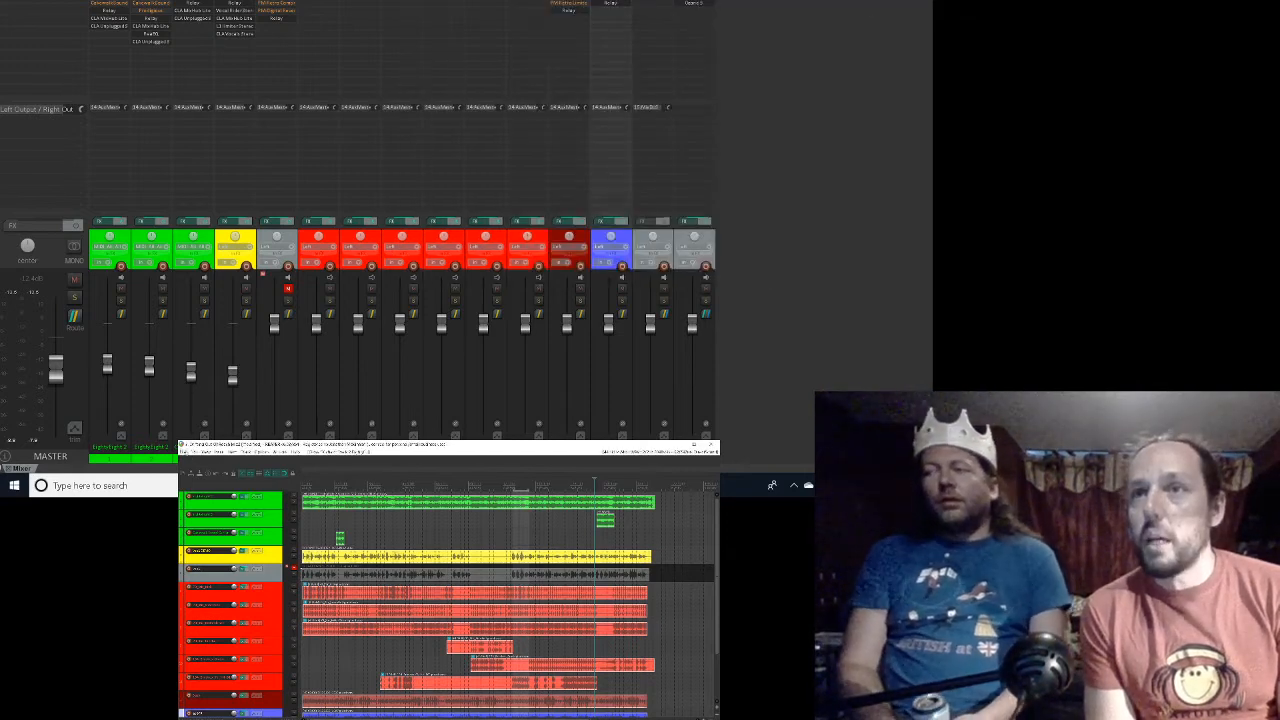
pyautogui.click(183, 451)
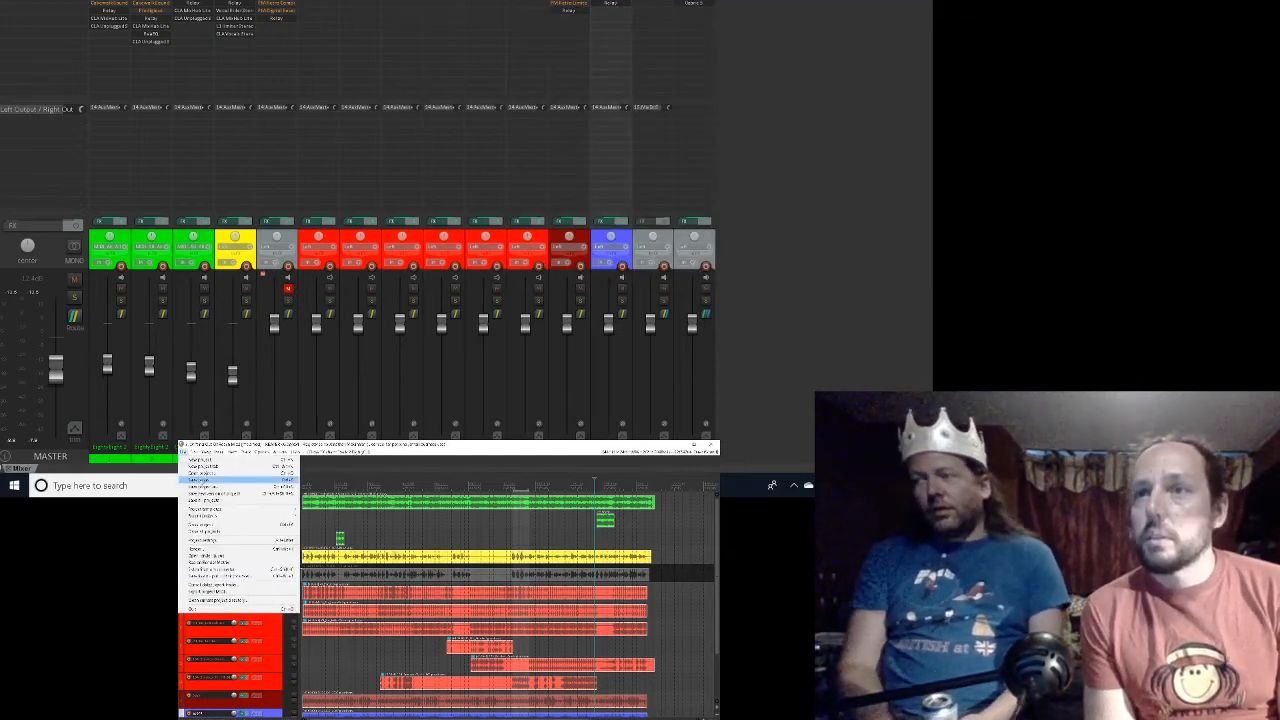
pyautogui.click(200, 480)
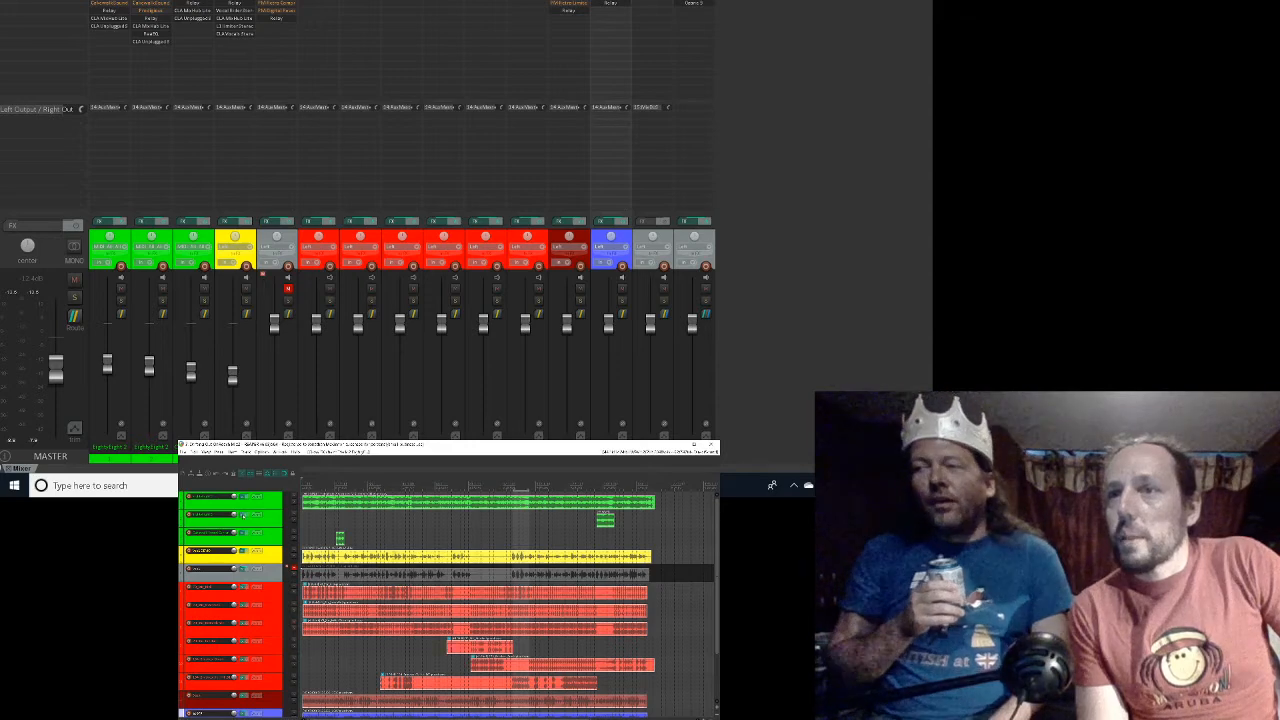
# Step: Switch off the lit button below CLA Unplugged's output fader on track 2 and raise the track's mixer level during playback
pyautogui.click(243, 515)
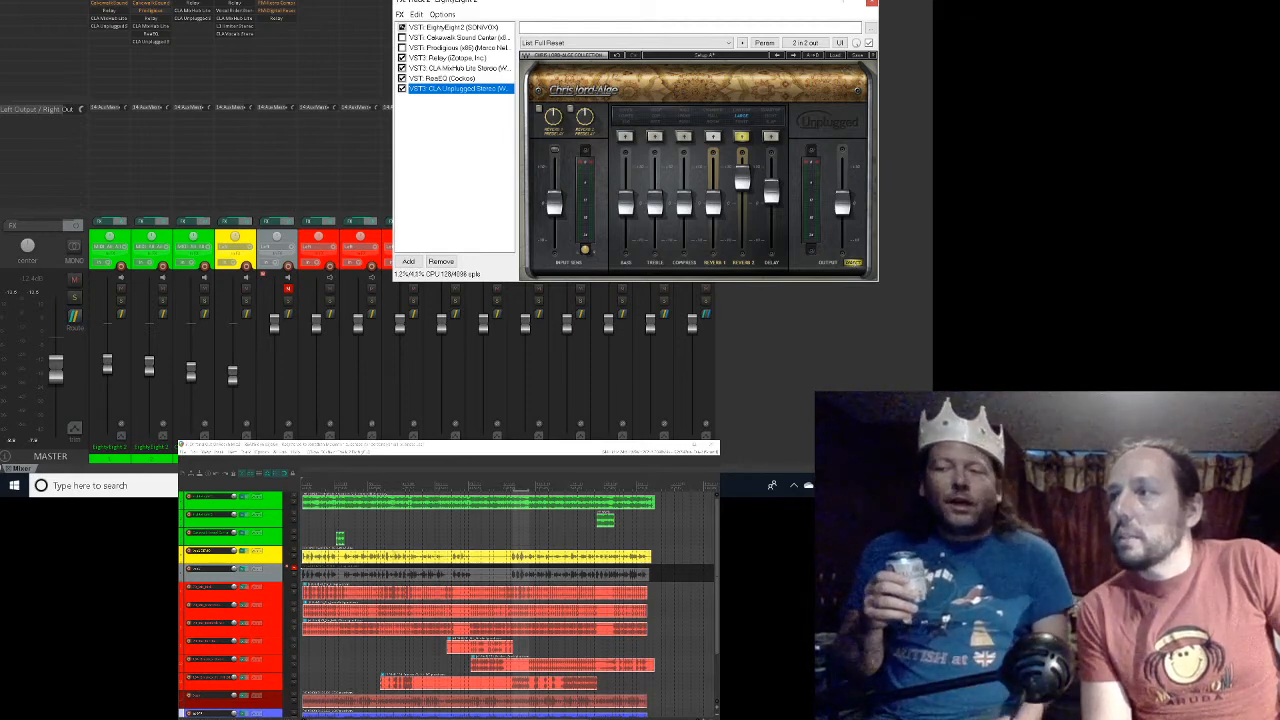
pyautogui.click(595, 487)
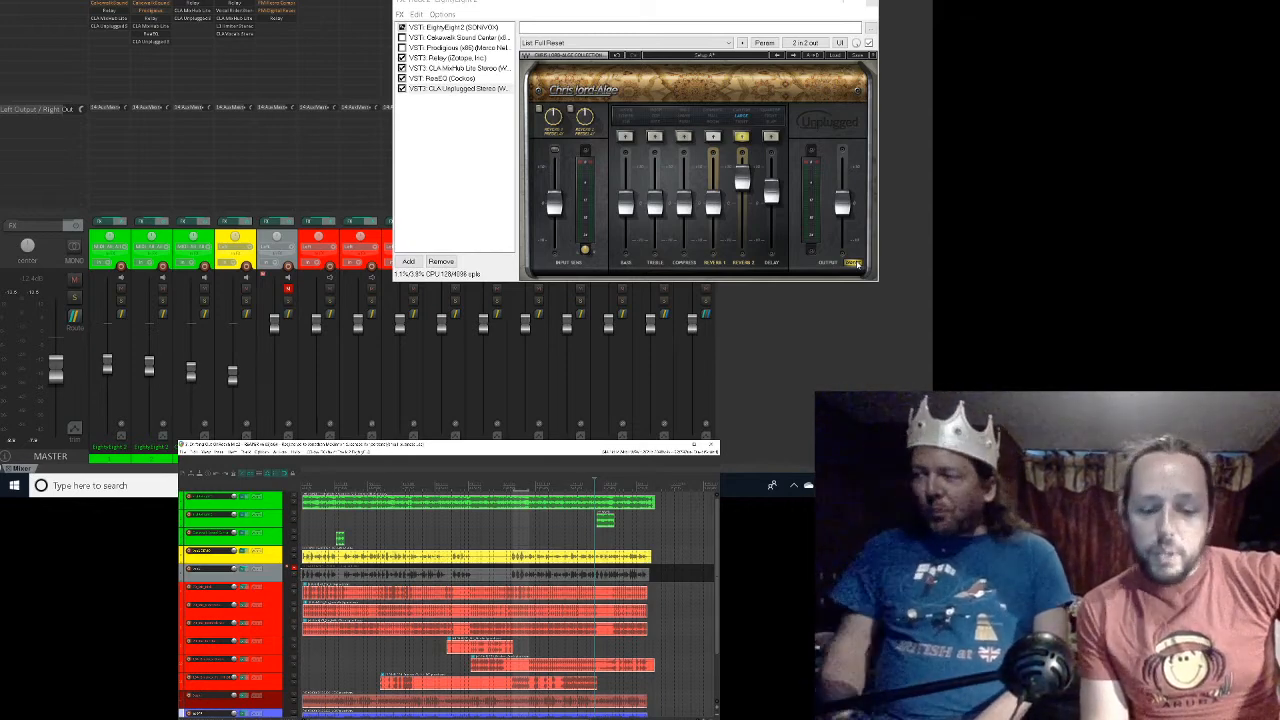
pyautogui.click(855, 264)
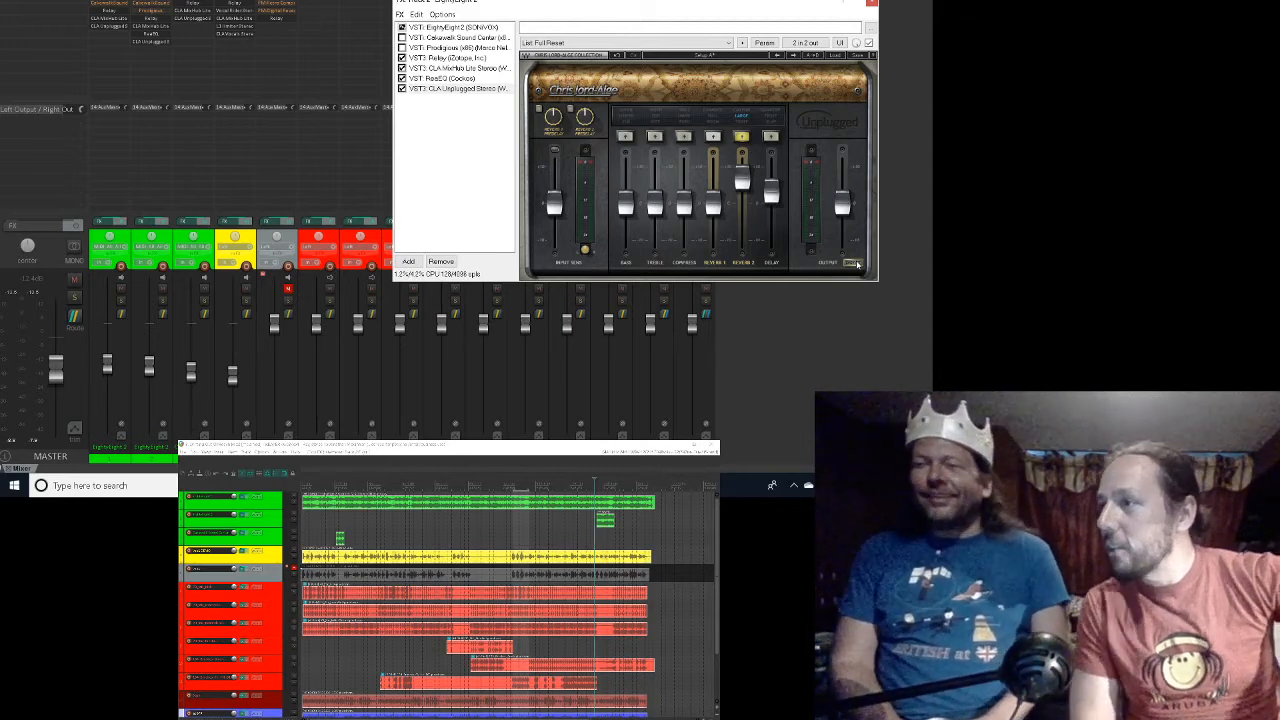
pyautogui.press('space')
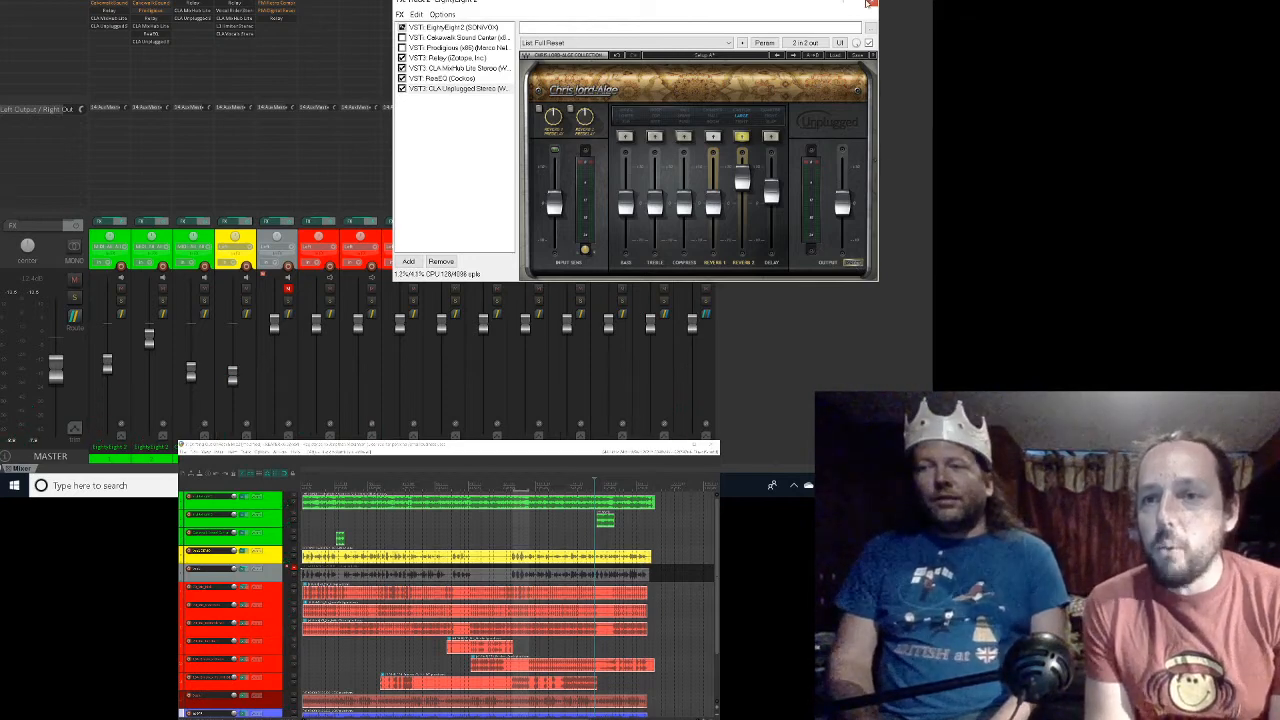
# Step: Close the EightyEight 2 track's effects window and save the project
pyautogui.click(871, 4)
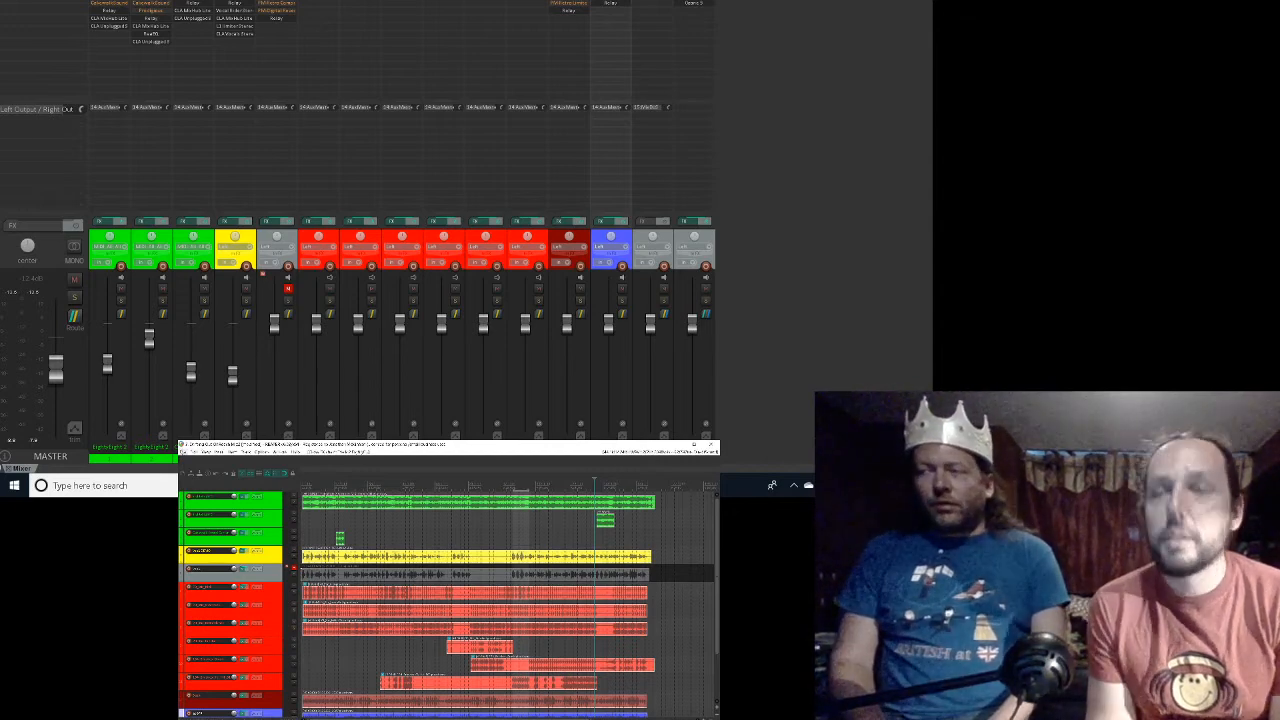
pyautogui.click(182, 452)
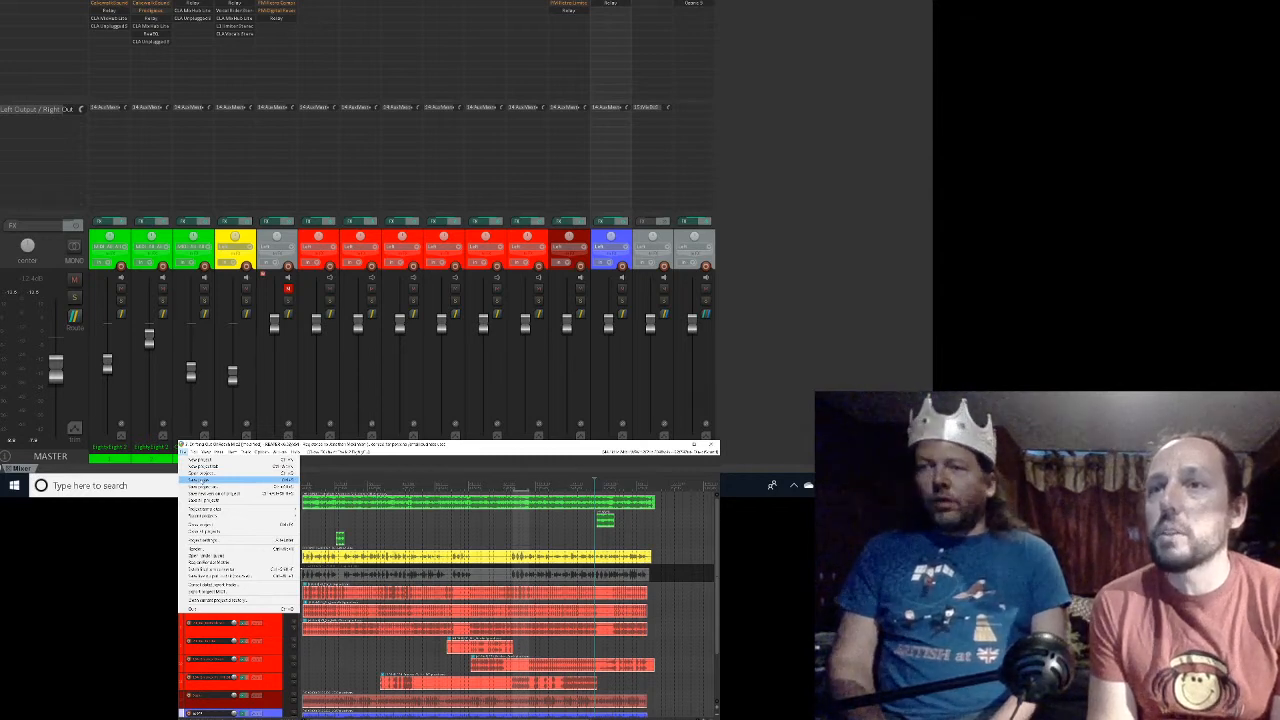
pyautogui.click(200, 480)
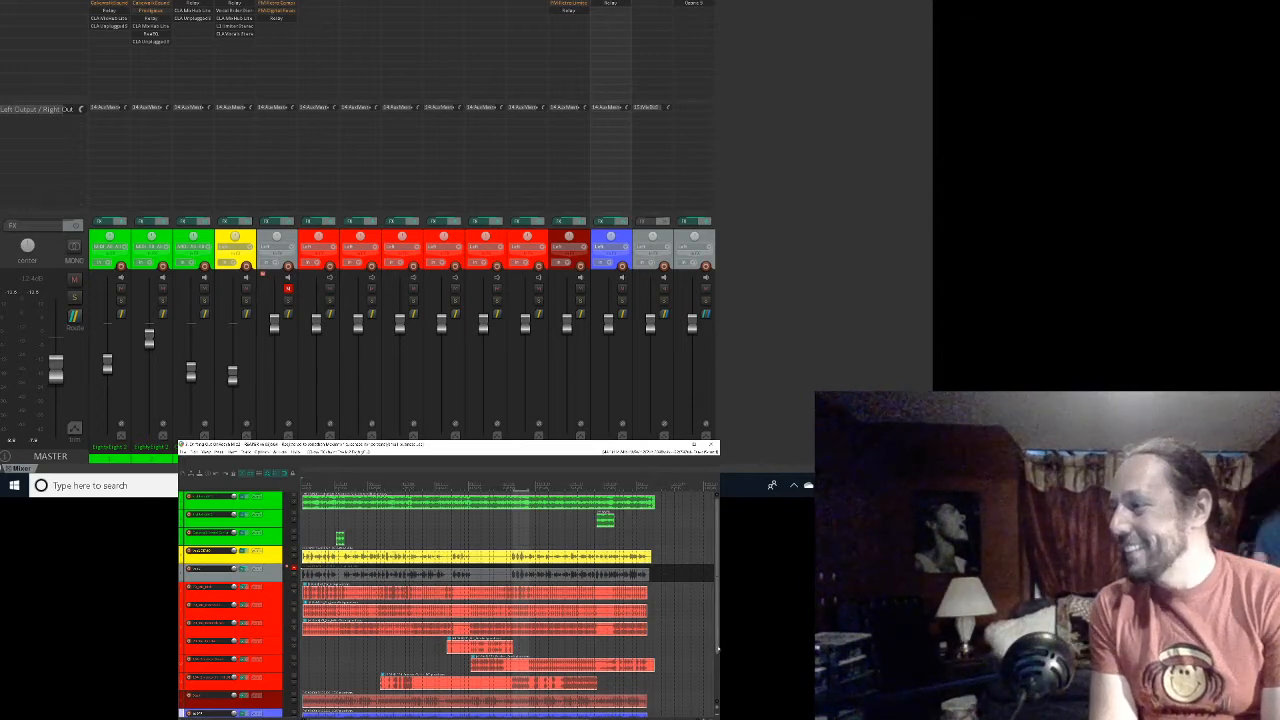
# Step: Solo the blue acGTR track during playback, compare it with the yellow track soloed alongside, and clear both solos
pyautogui.moveTo(717, 649); pyautogui.dragTo(717, 691)
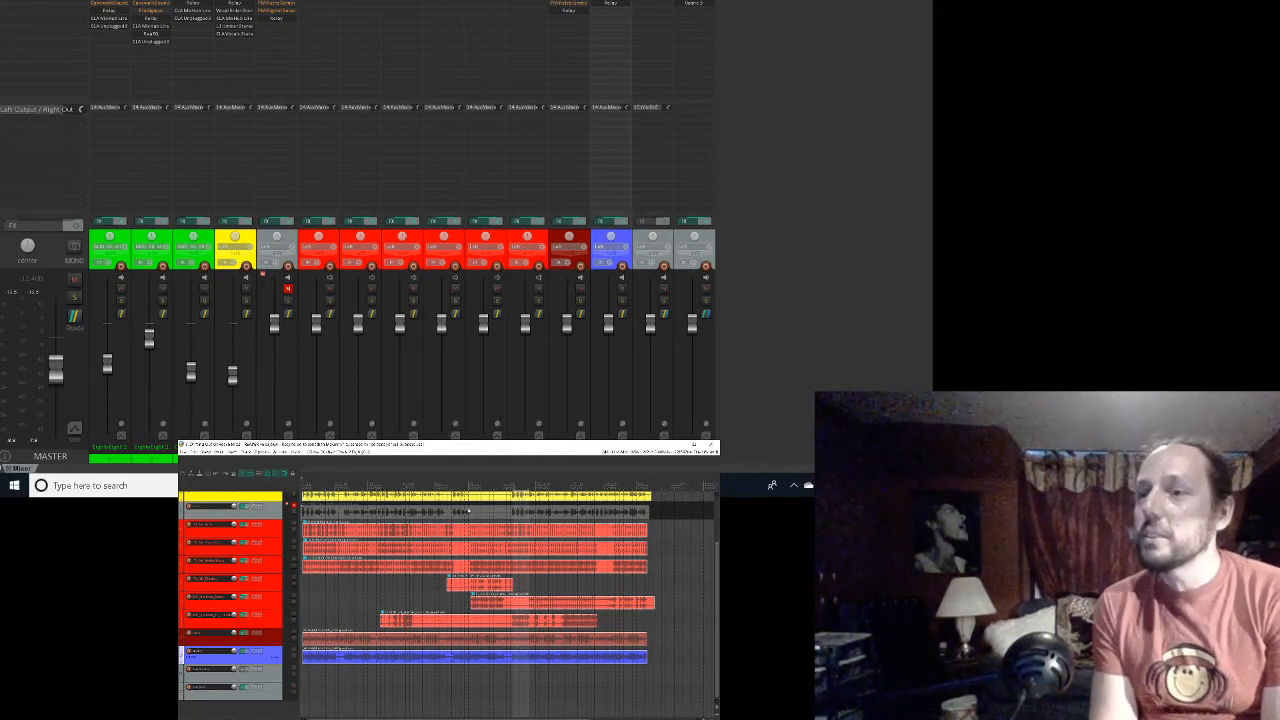
pyautogui.press('space')
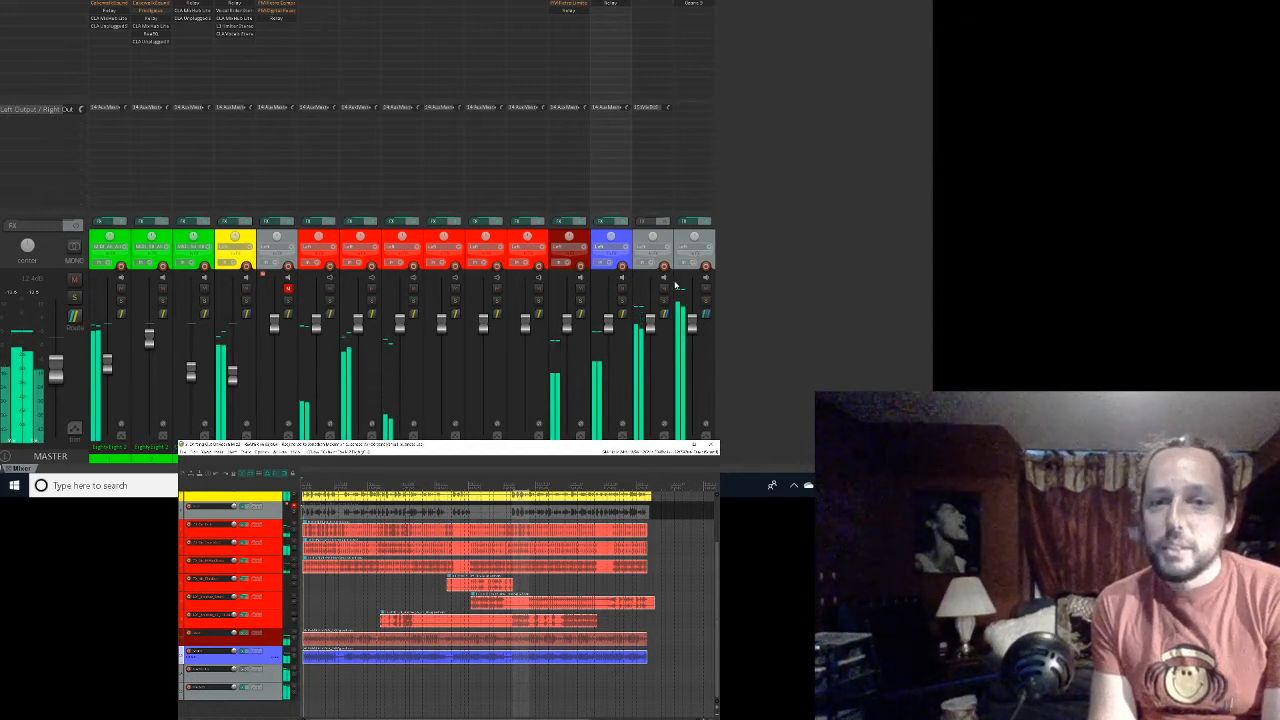
pyautogui.click(621, 301)
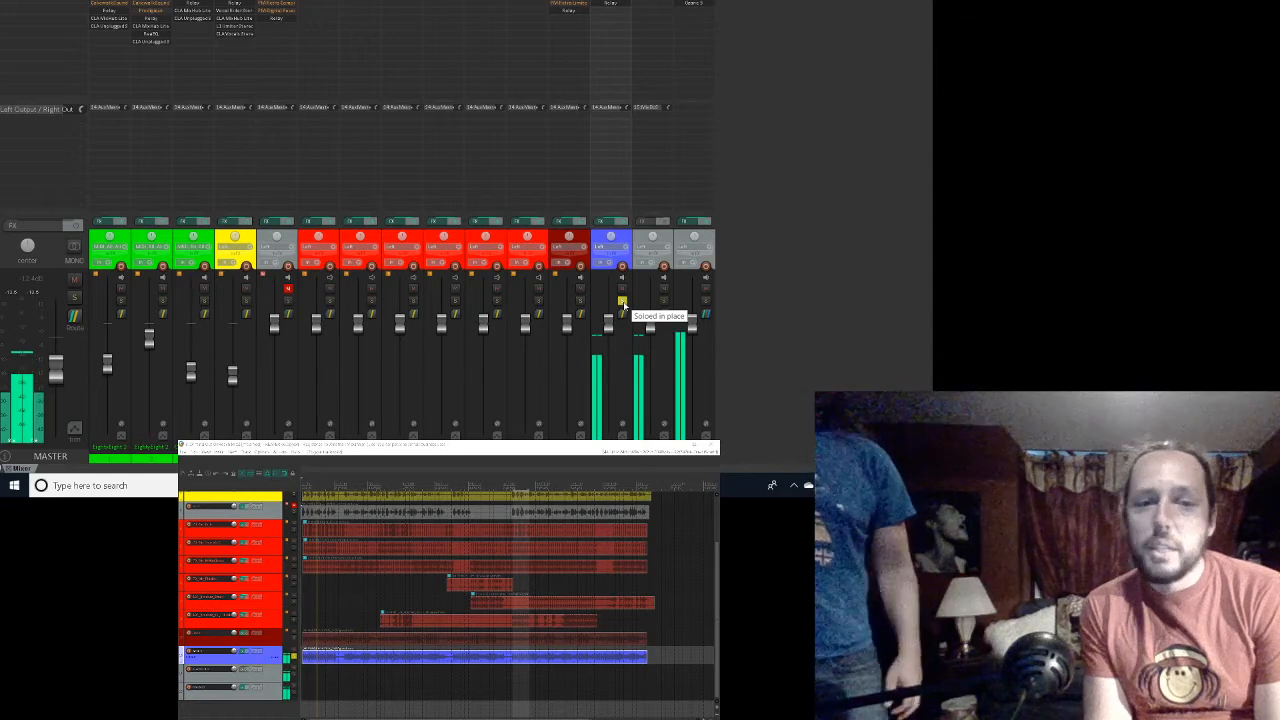
pyautogui.click(247, 301)
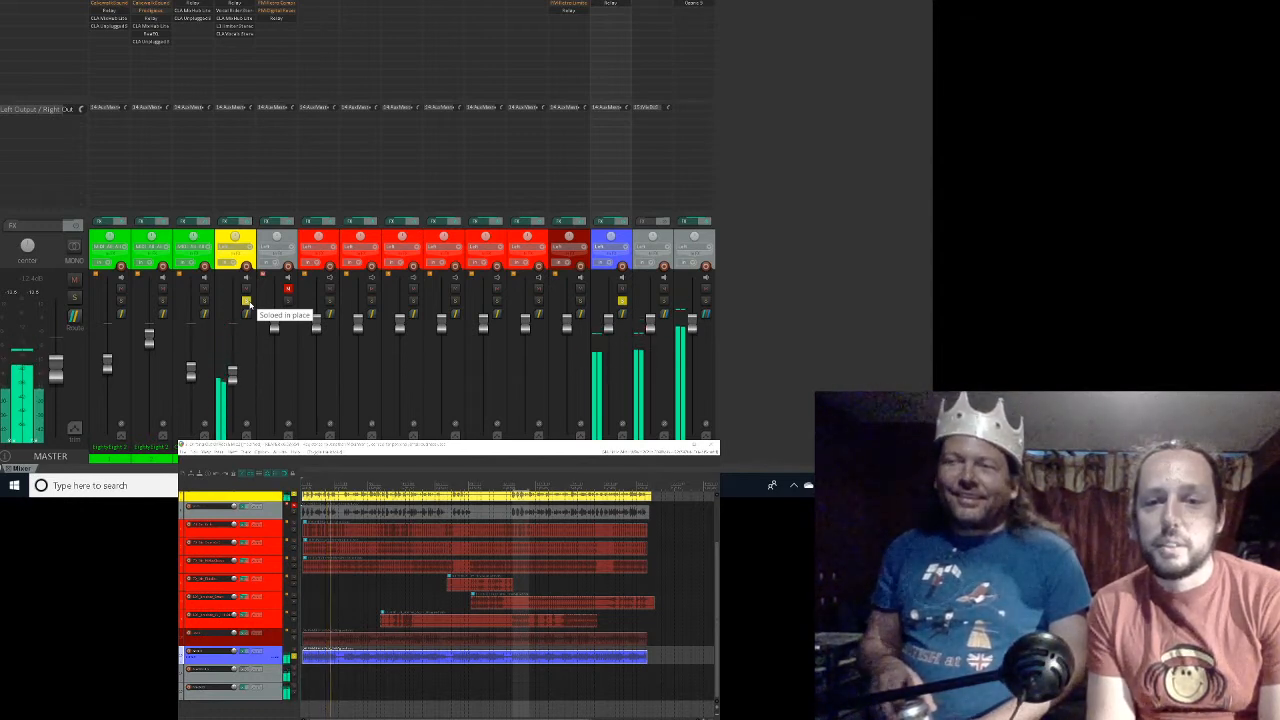
pyautogui.click(247, 301)
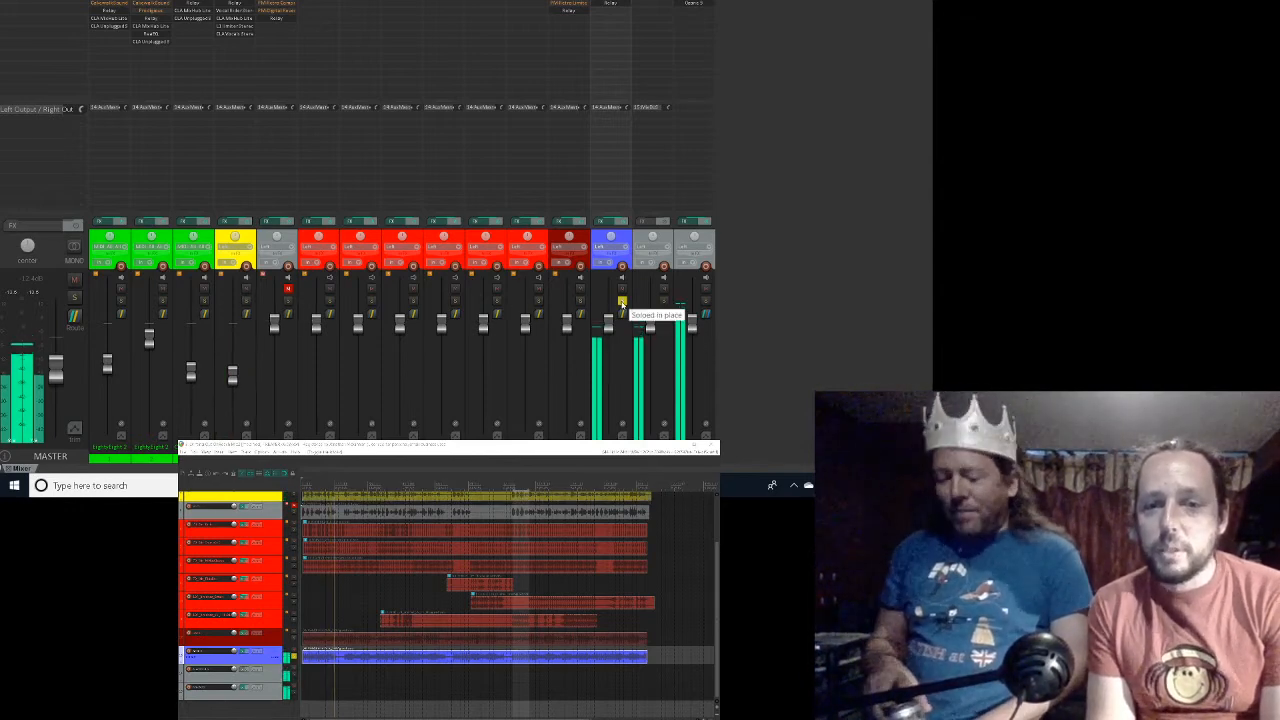
pyautogui.click(621, 301)
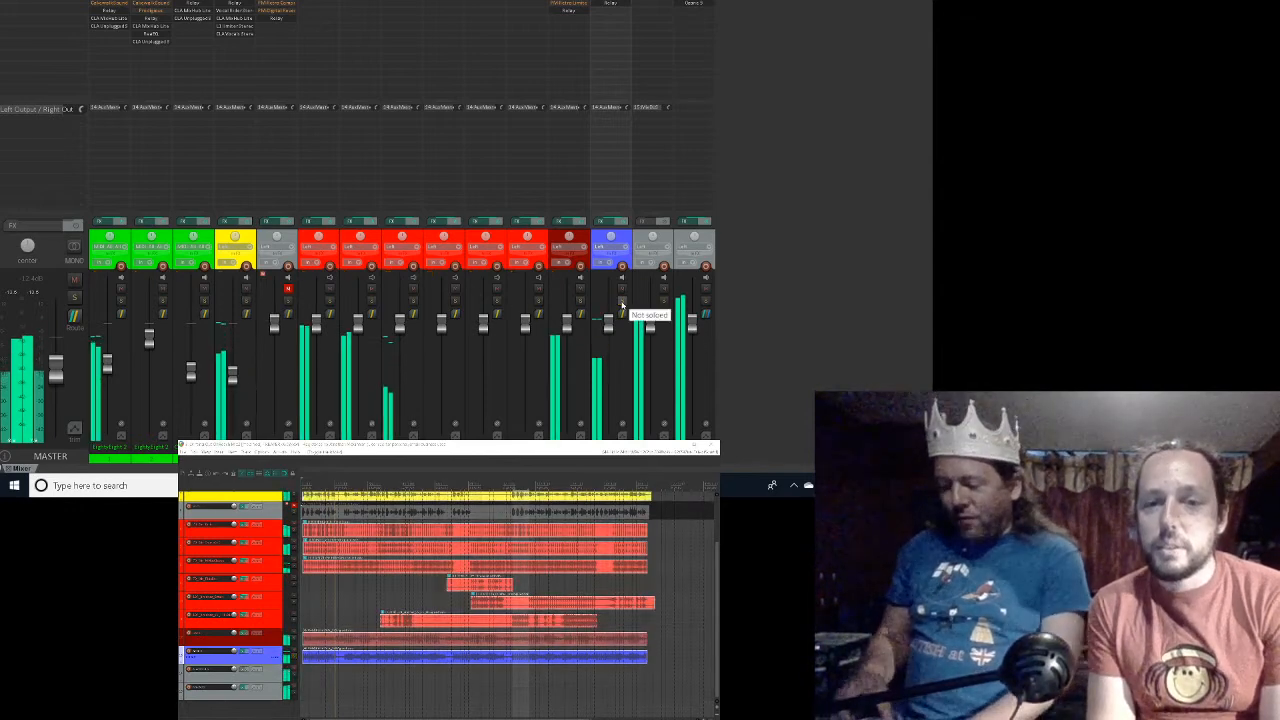
# Step: Open the acGTR track's effects chain and show its Relay plug-in
pyautogui.click(601, 221)
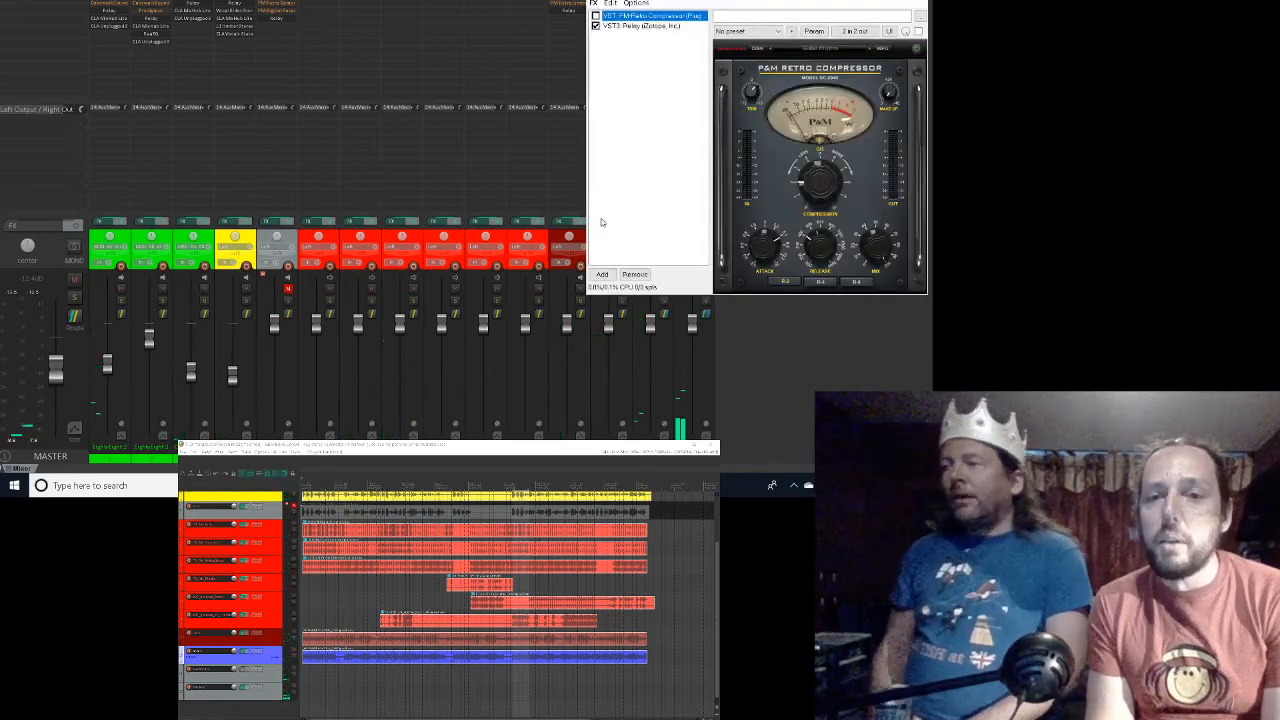
pyautogui.click(636, 27)
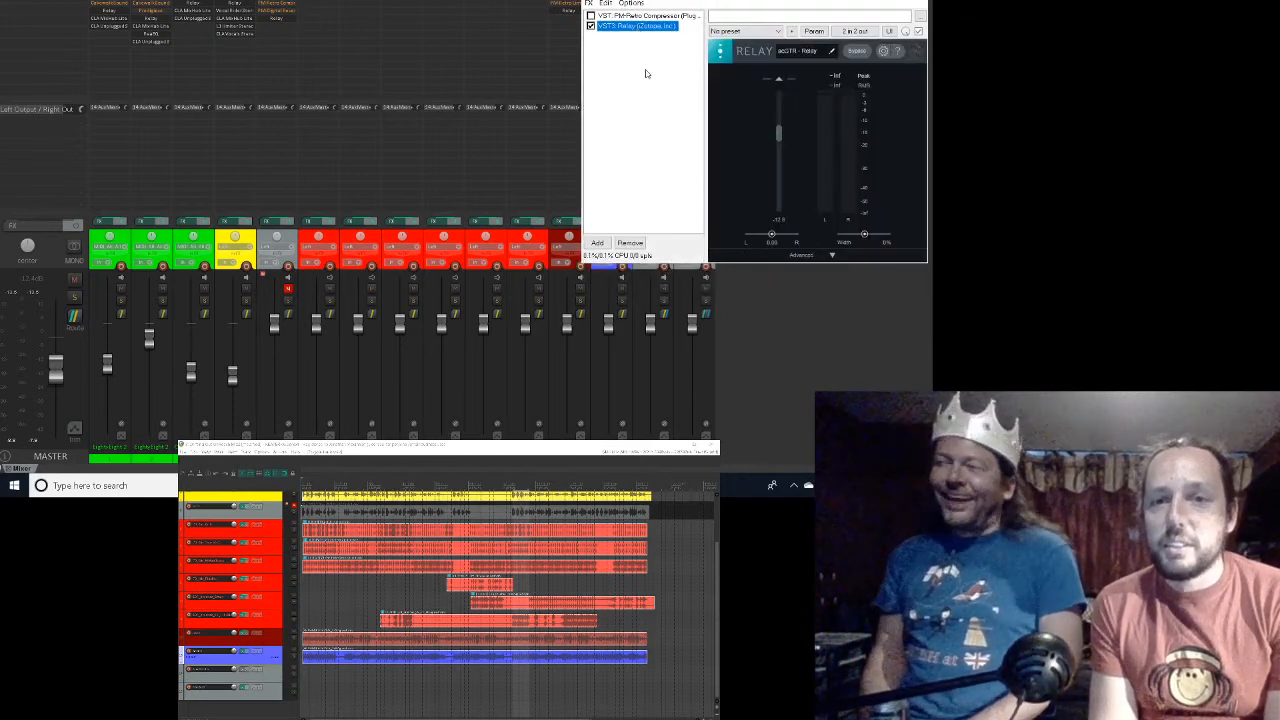
pyautogui.click(597, 243)
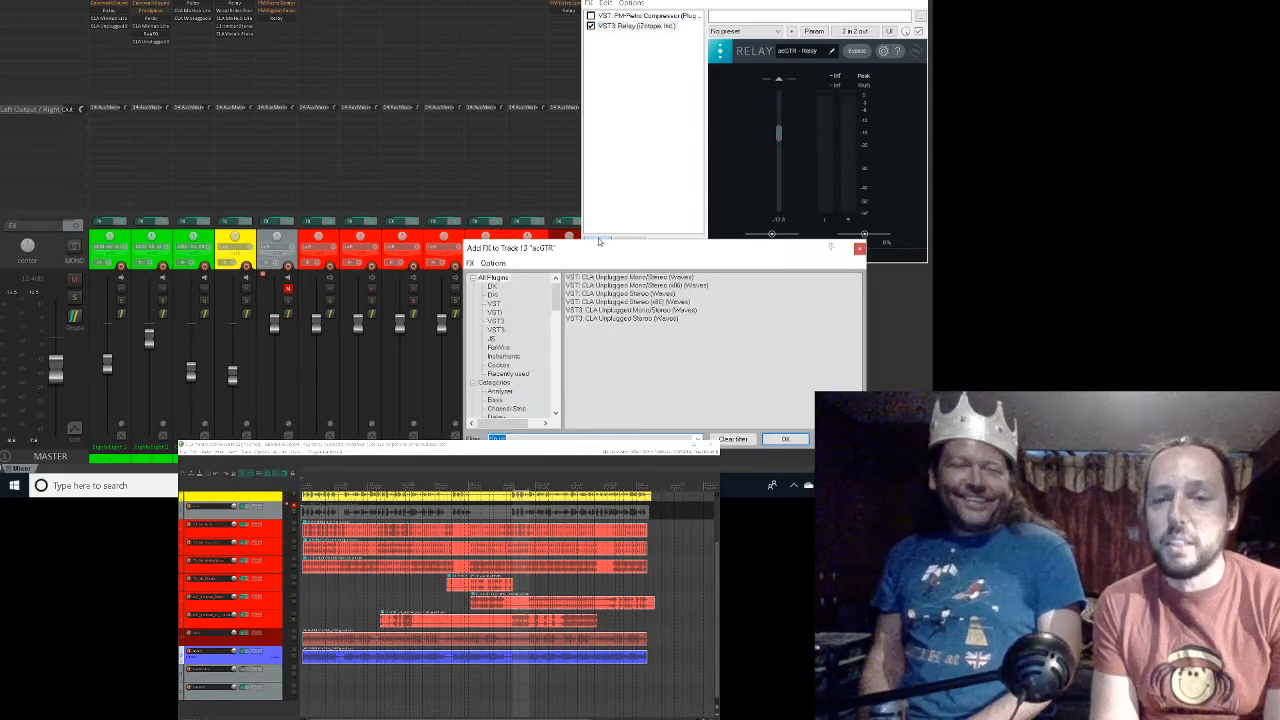
pyautogui.click(627, 319)
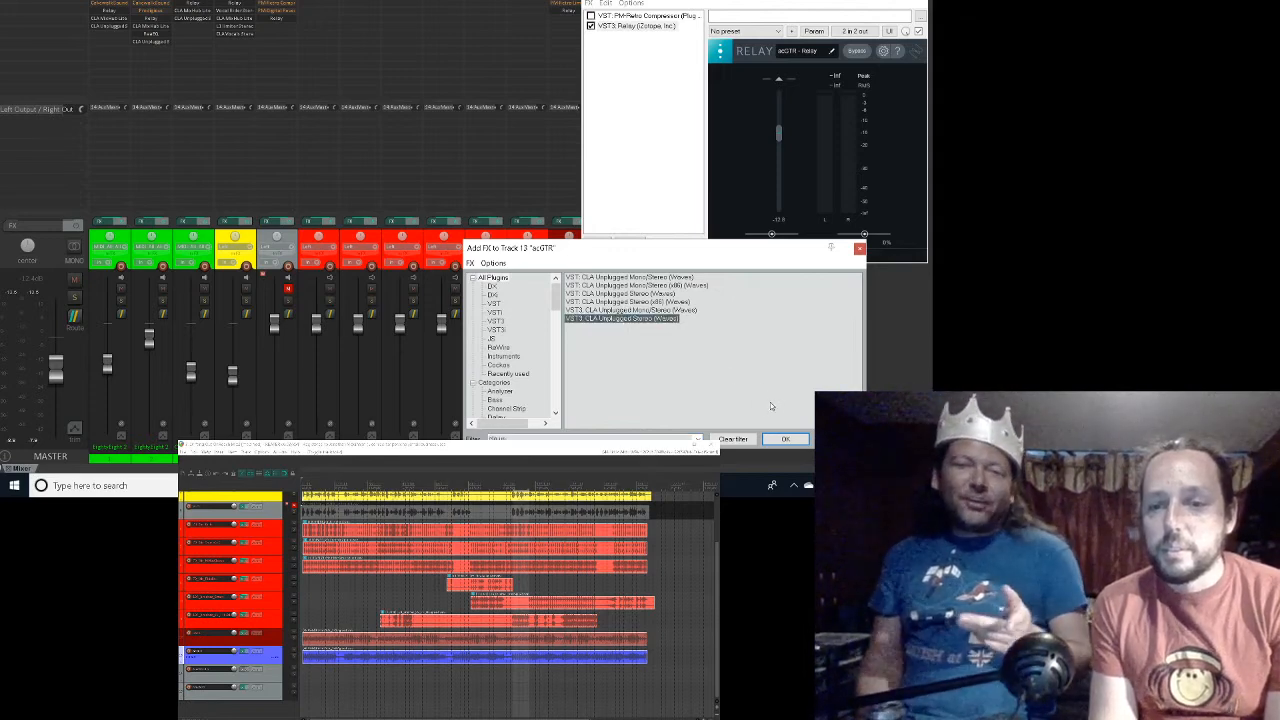
pyautogui.click(786, 440)
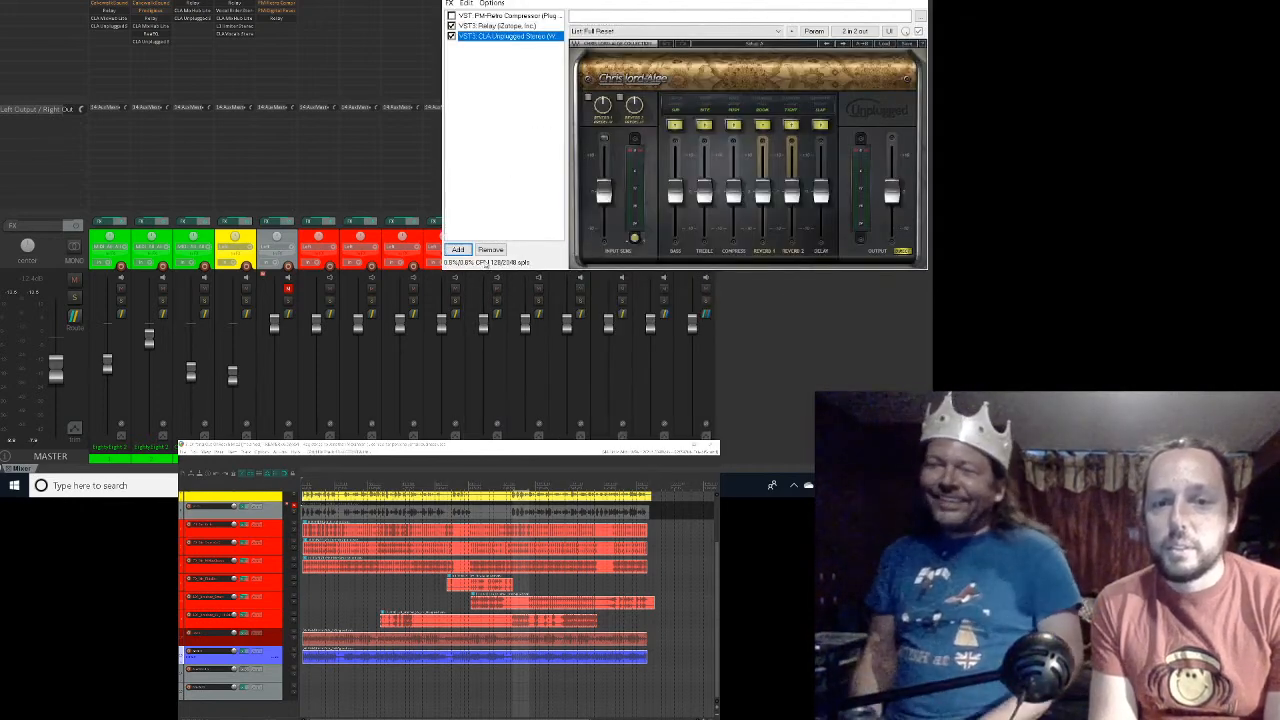
pyautogui.click(489, 250)
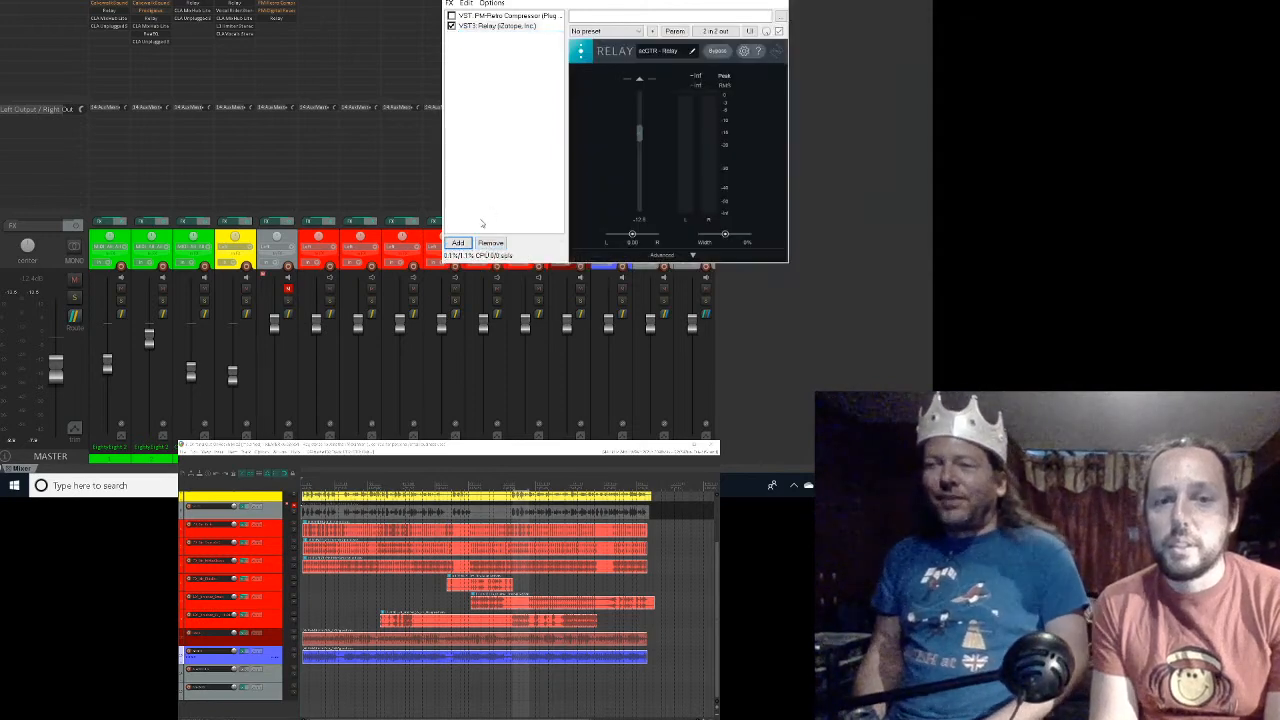
# Step: Find the CLA MixHub plug-ins and insert VST3 CLA MixHub Lite Stereo (Waves) on the acGTR track
pyautogui.click(459, 242)
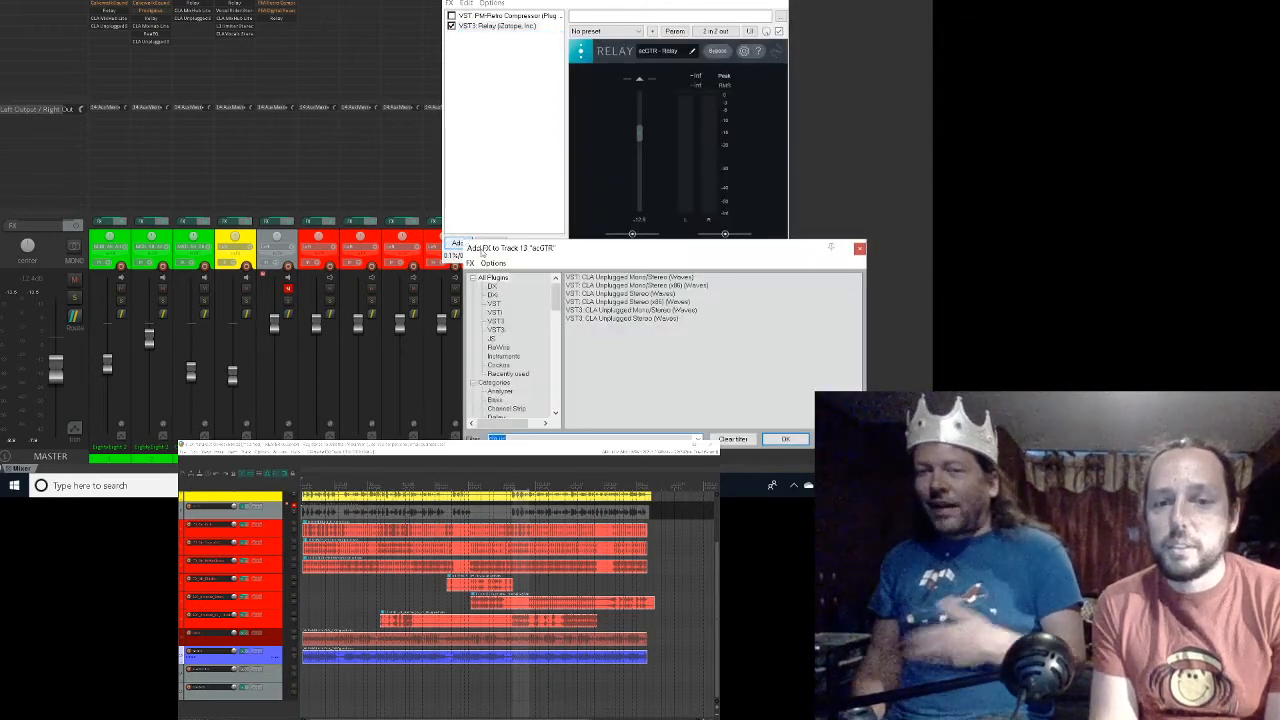
pyautogui.click(544, 438)
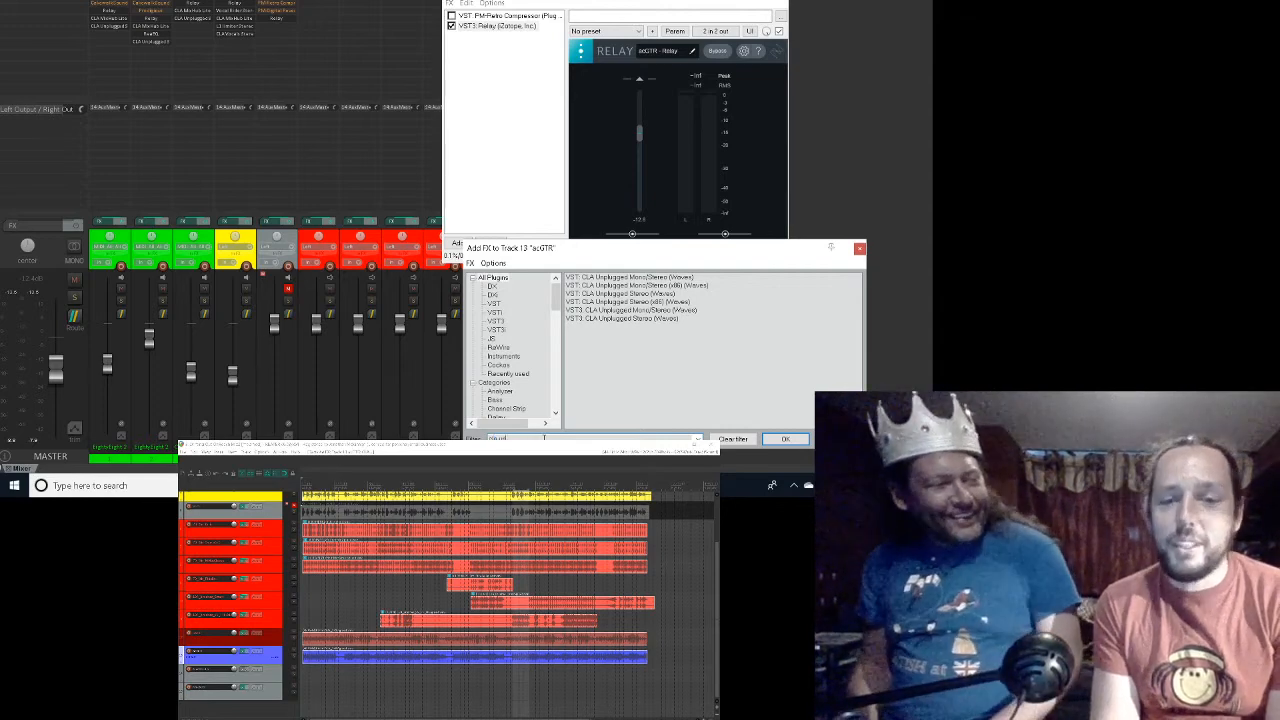
pyautogui.press('BackSpace')
pyautogui.press('BackSpace')
pyautogui.press('BackSpace')
pyautogui.press('BackSpace')
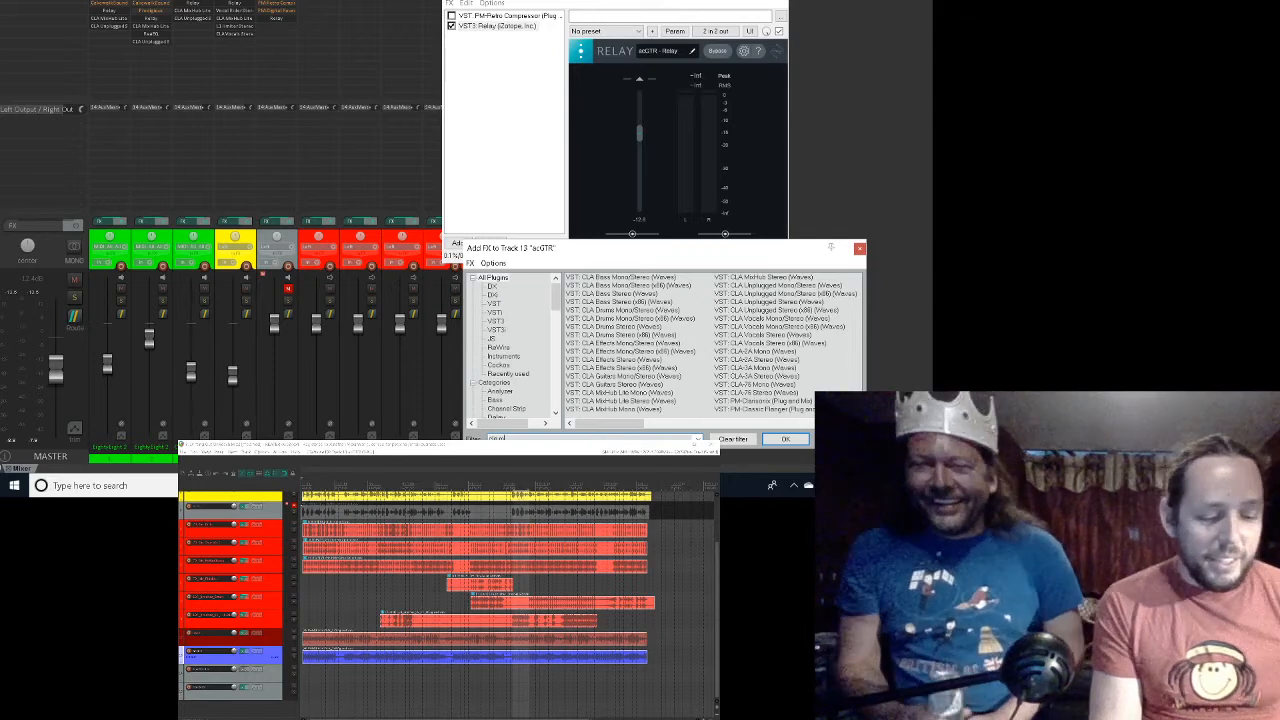
pyautogui.write('ix')
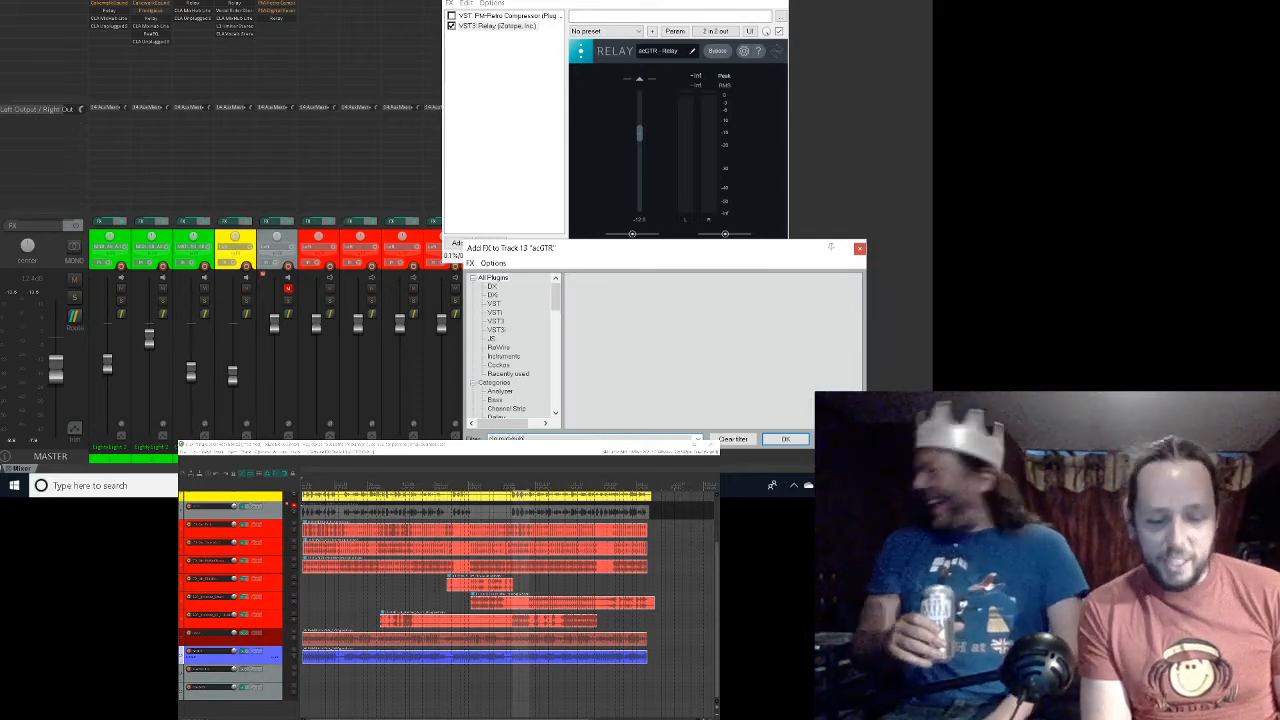
pyautogui.press('BackSpace')
pyautogui.press('BackSpace')
pyautogui.press('BackSpace')
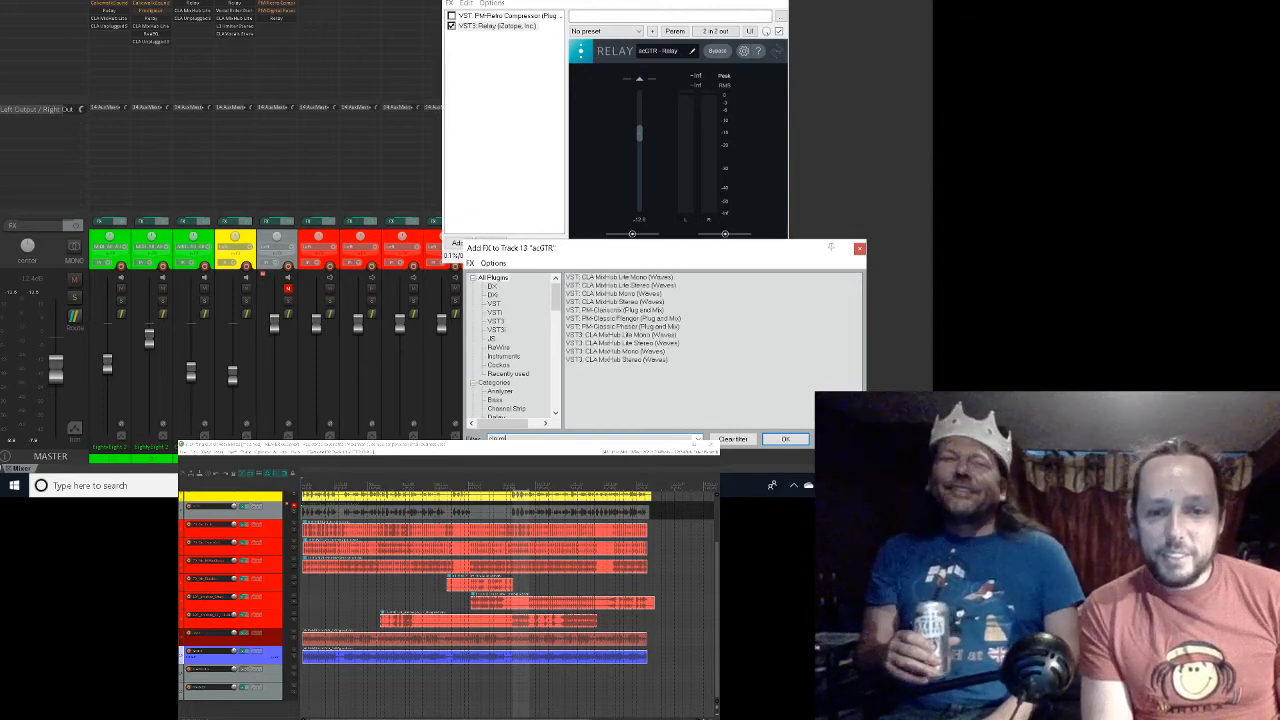
pyautogui.write('h')
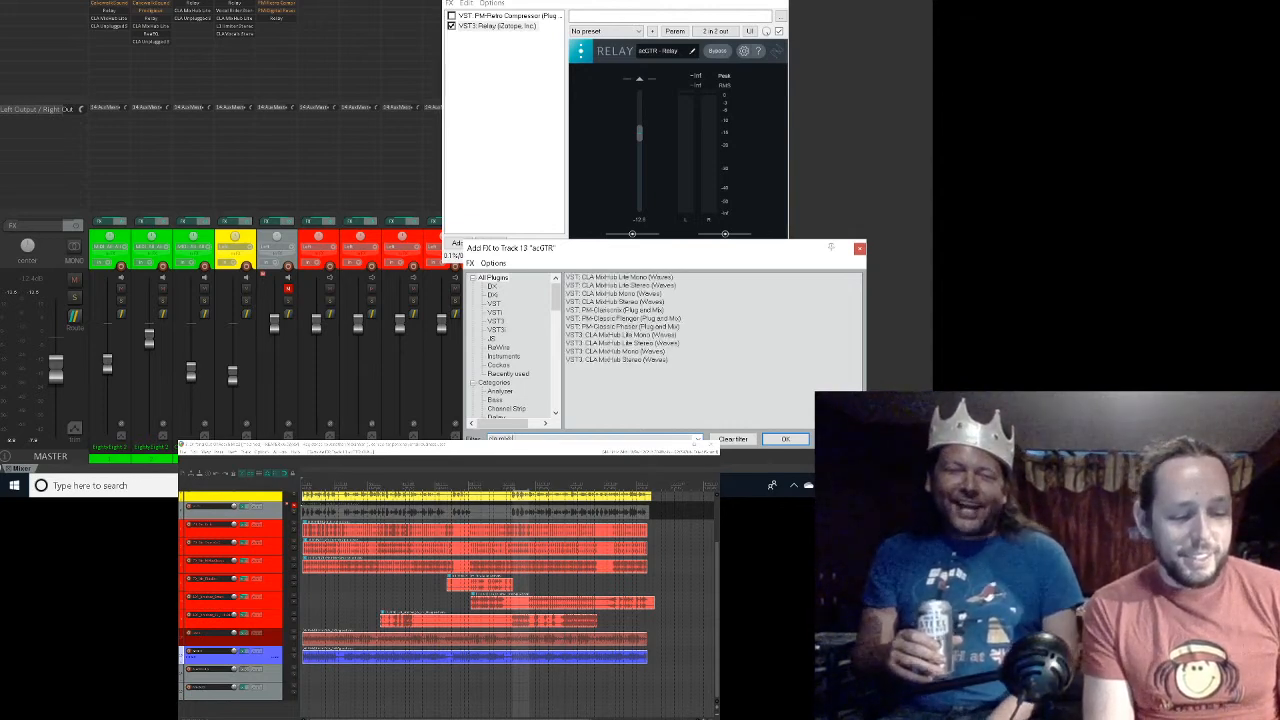
pyautogui.write('ub')
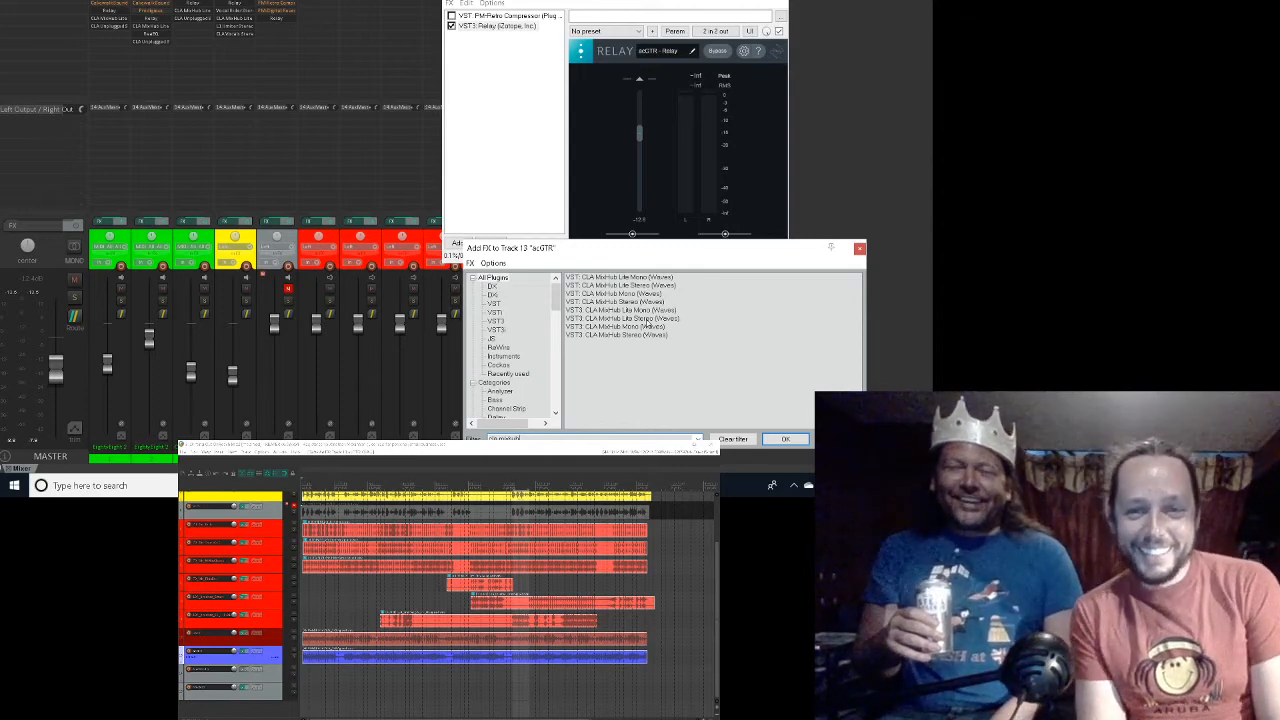
pyautogui.click(649, 318)
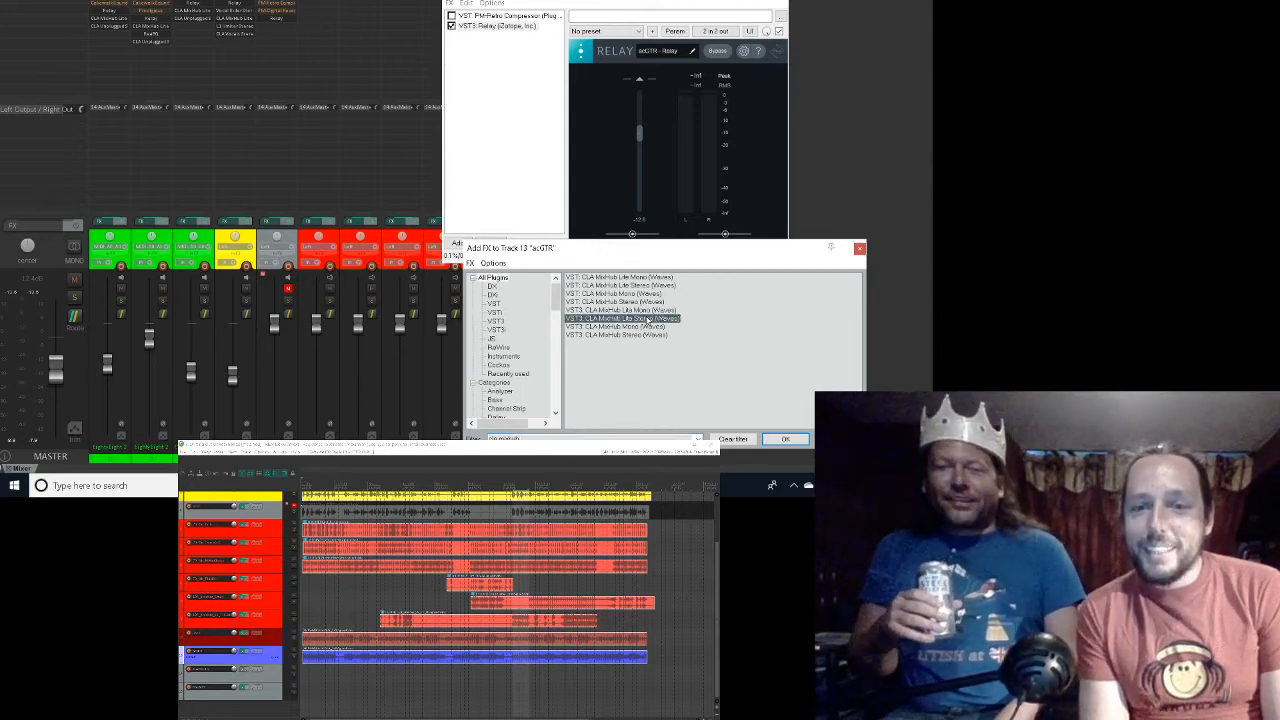
pyautogui.doubleClick(649, 318)
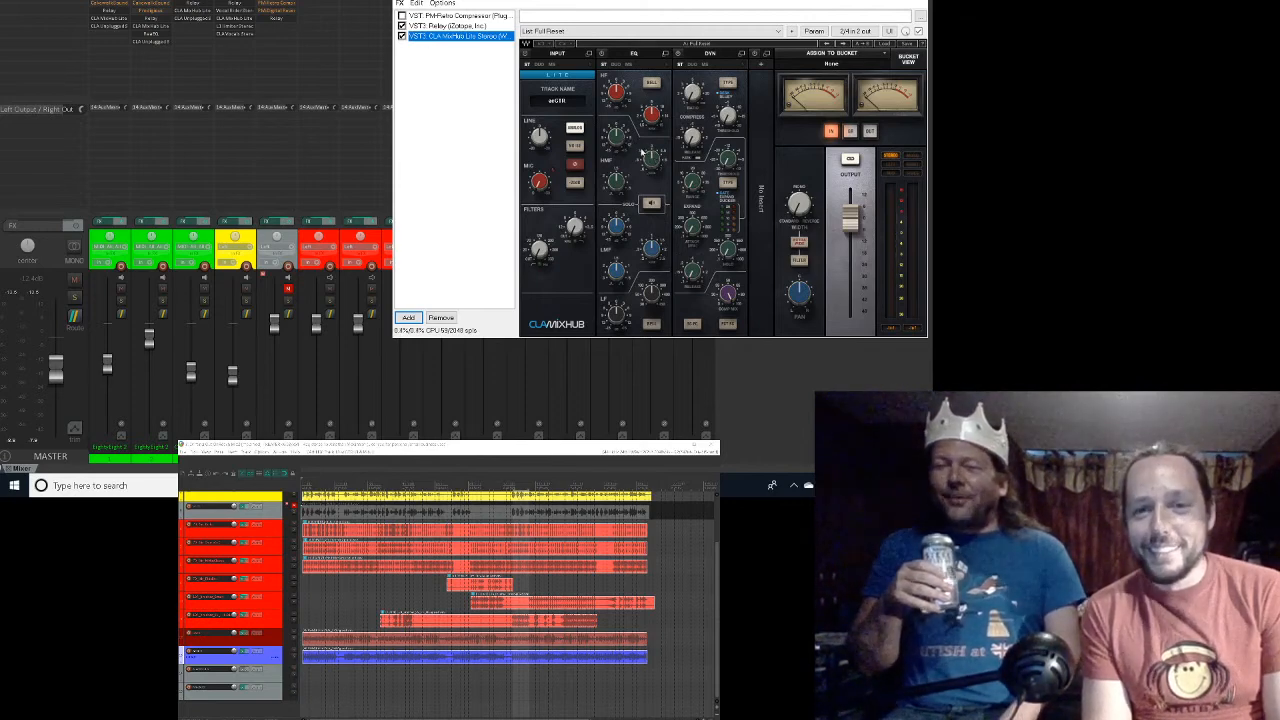
# Step: Adjust the HF band's frequency and gain in CLA MixHub's EQ on the acGTR track while auditioning the mix
pyautogui.moveTo(660, 160)
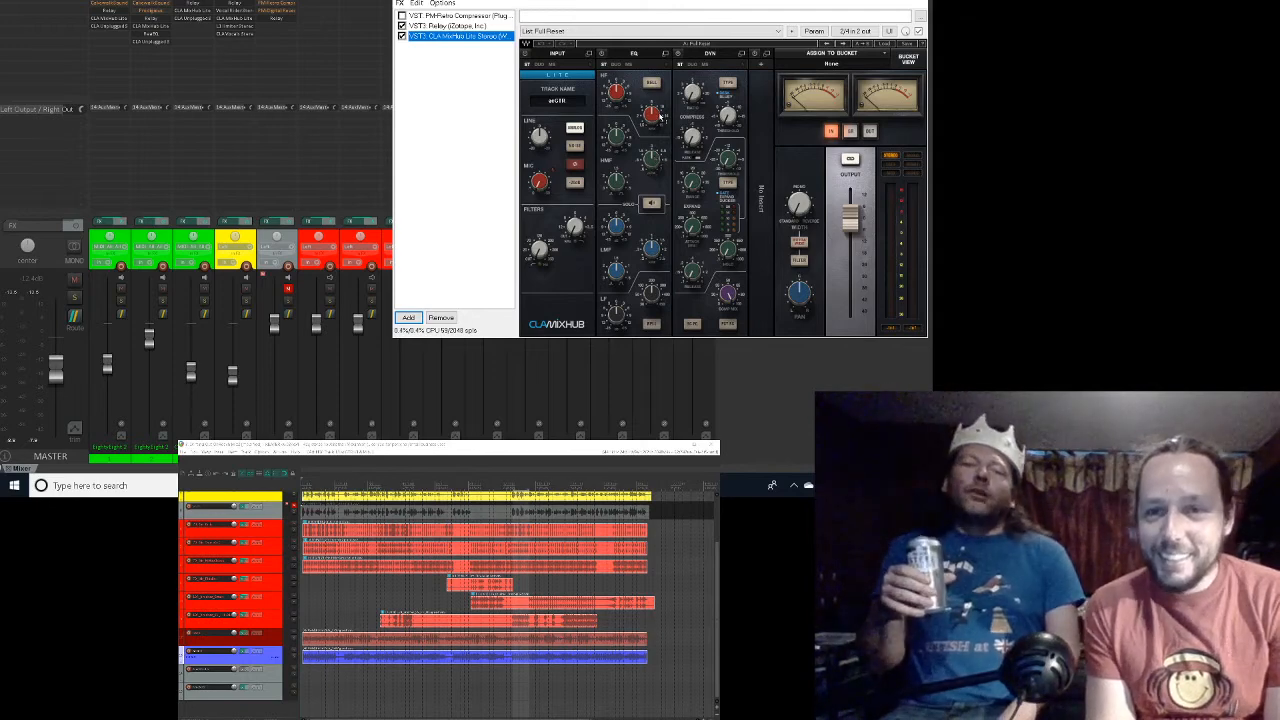
pyautogui.moveTo(652, 115); pyautogui.dragTo(652, 116)
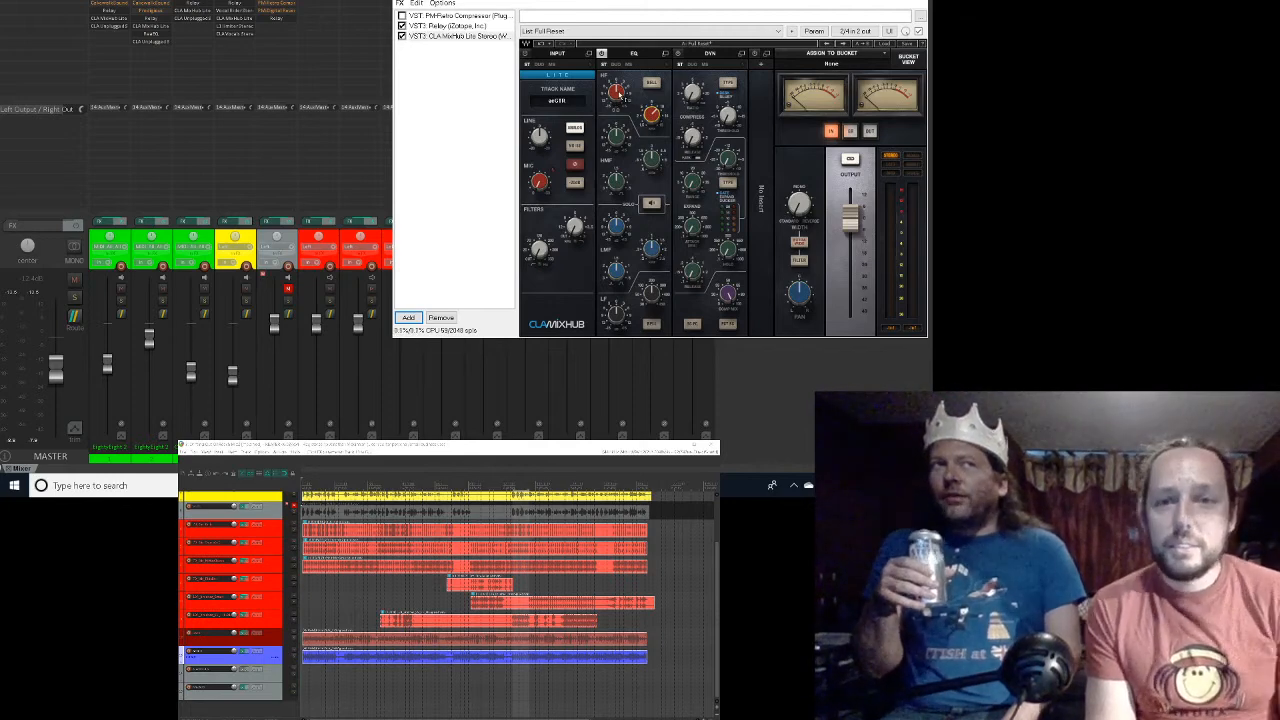
pyautogui.press('space')
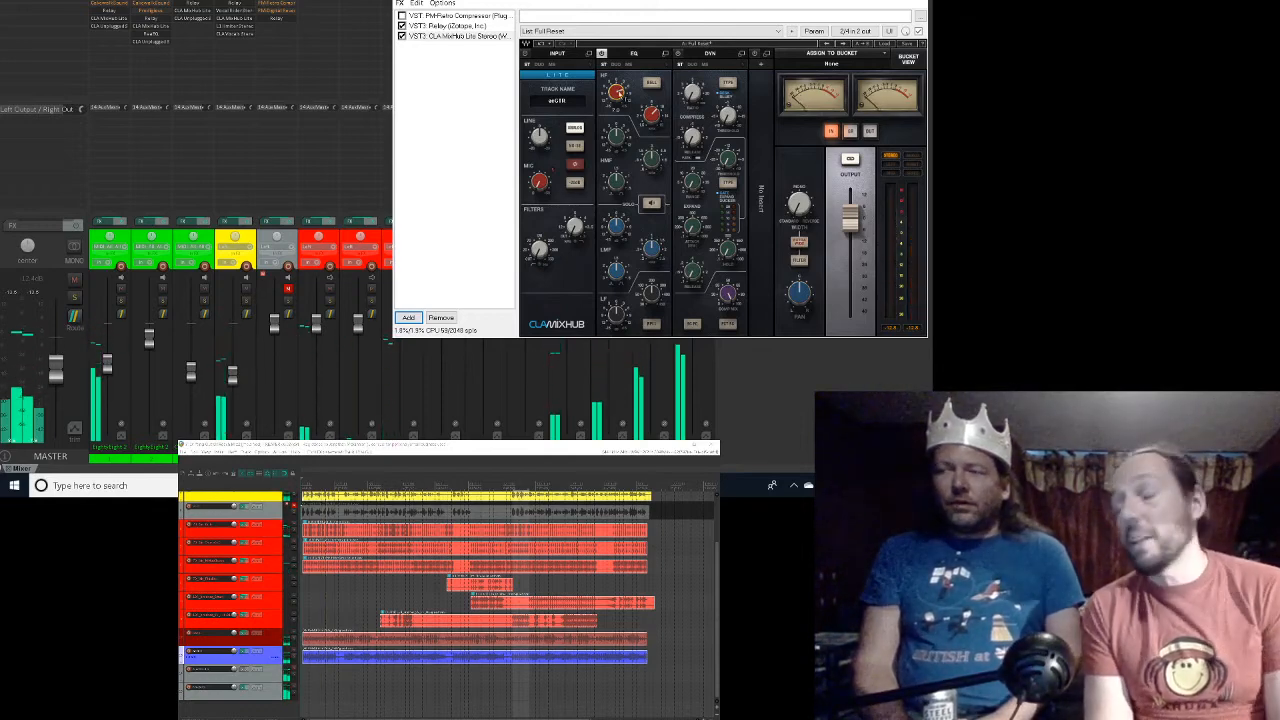
pyautogui.press('space')
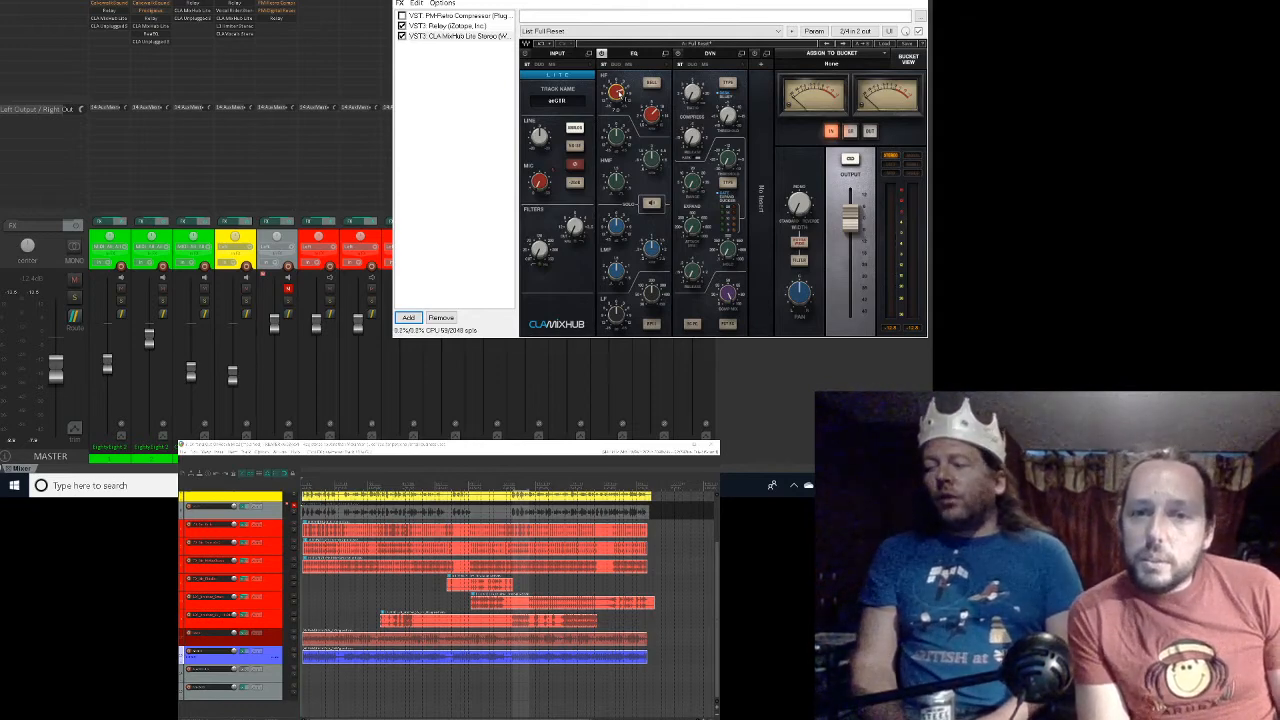
pyautogui.press('space')
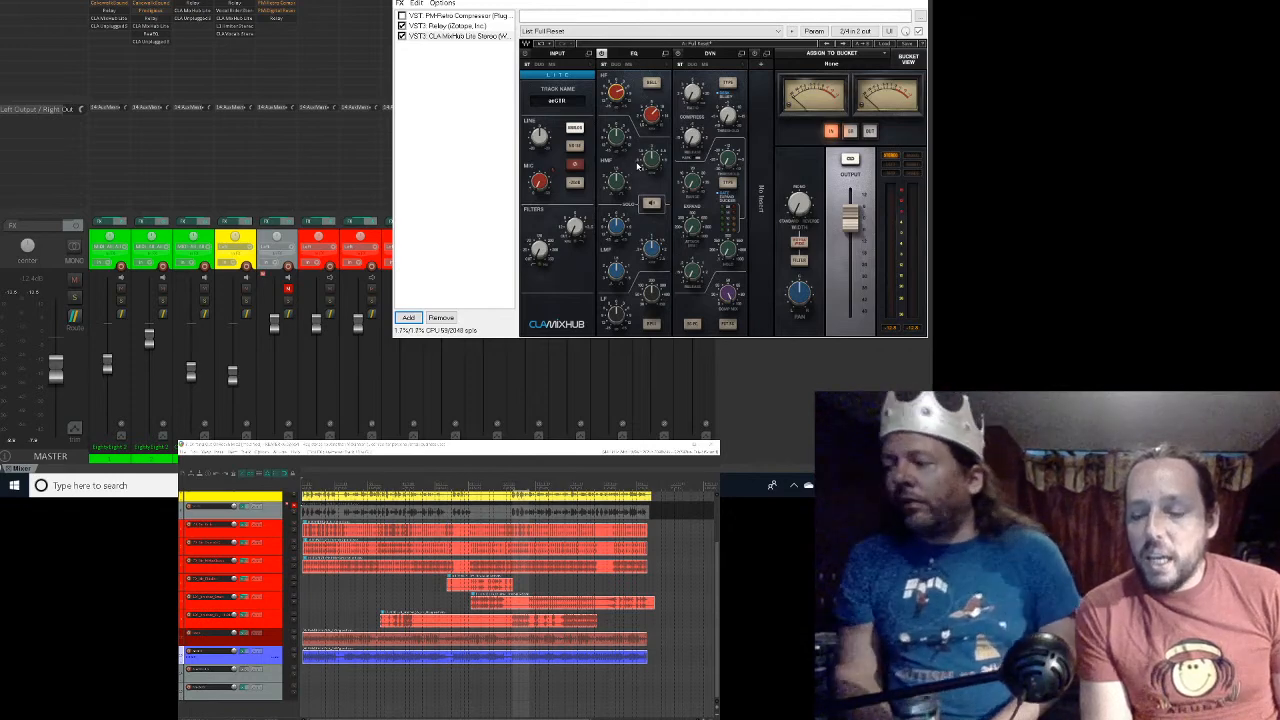
# Step: Adjust the HMF band's frequency and gain in CLA MixHub's EQ on the acGTR track while auditioning the mix
pyautogui.moveTo(651, 160); pyautogui.dragTo(651, 138)
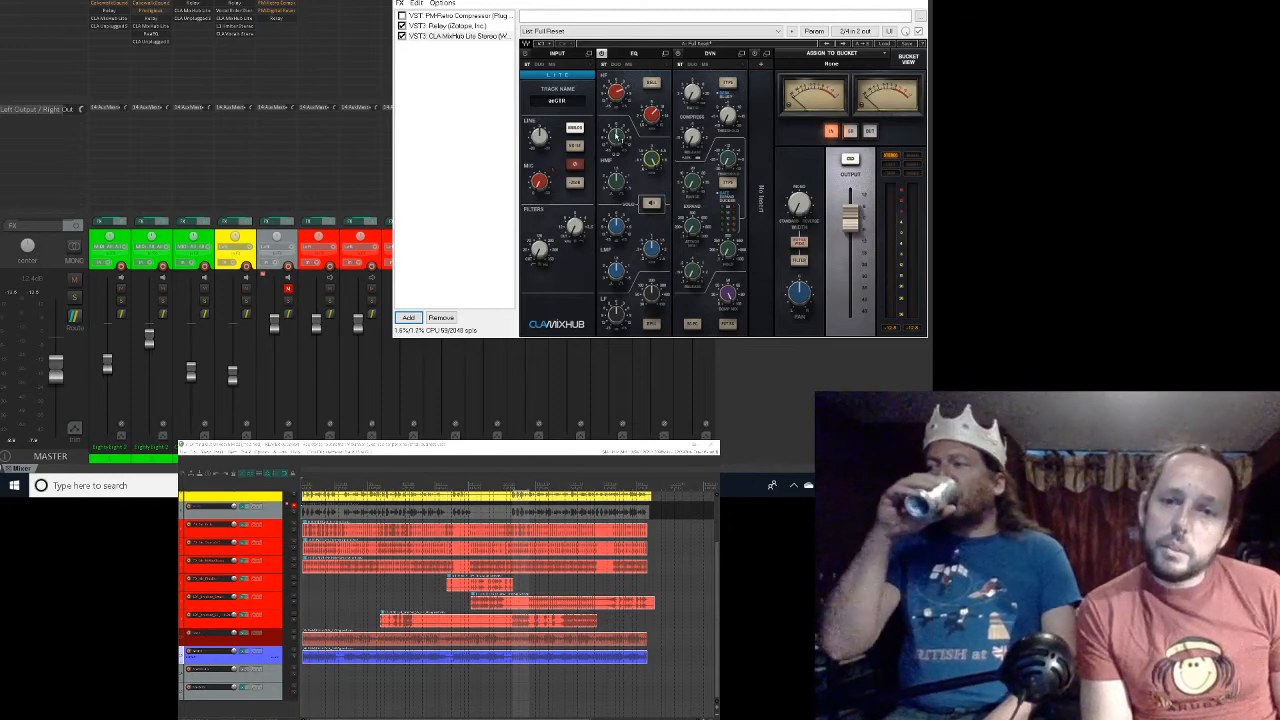
pyautogui.press('space')
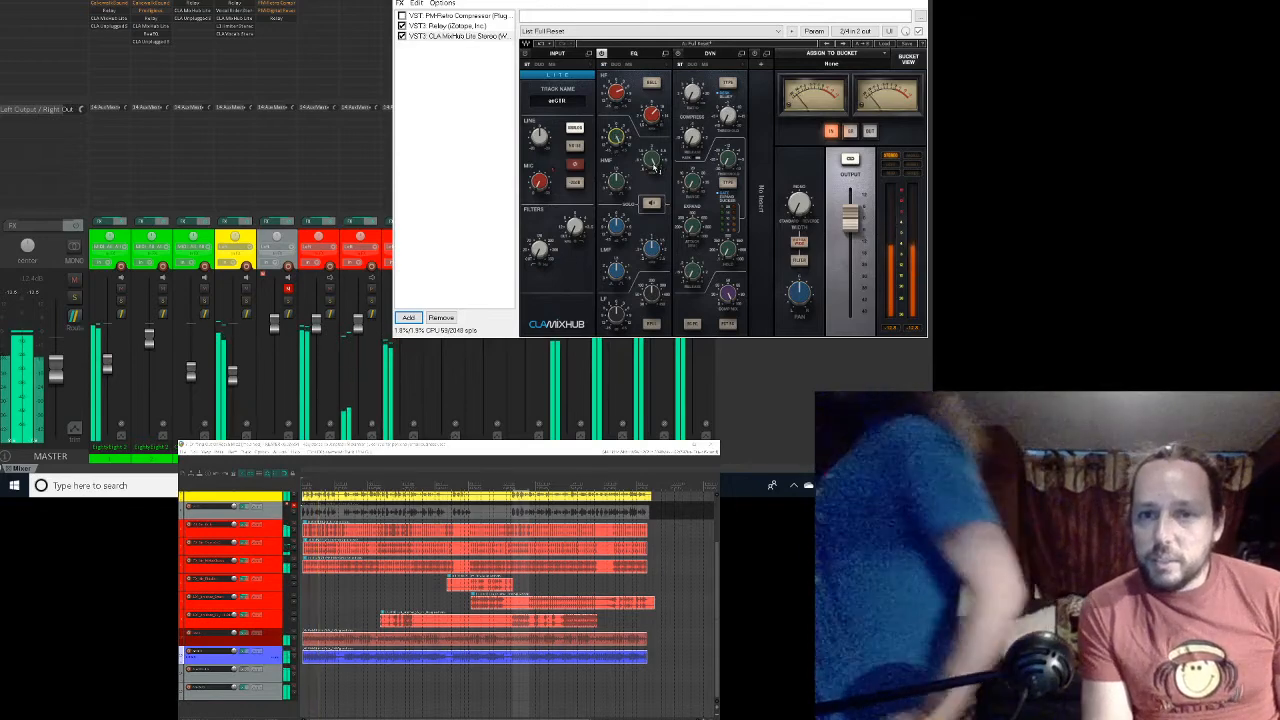
pyautogui.moveTo(658, 162); pyautogui.dragTo(658, 142)
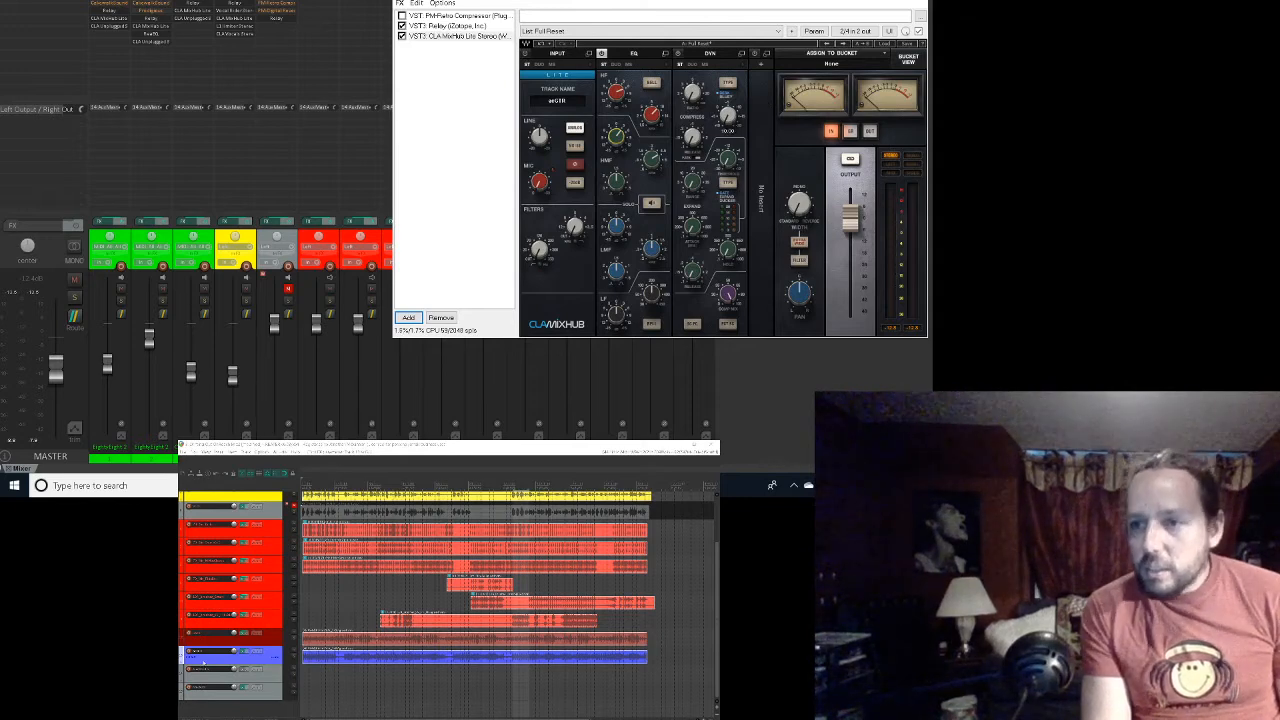
# Step: Solo the blue acGTR track, audition it during playback, and clear the solo
pyautogui.click(294, 656)
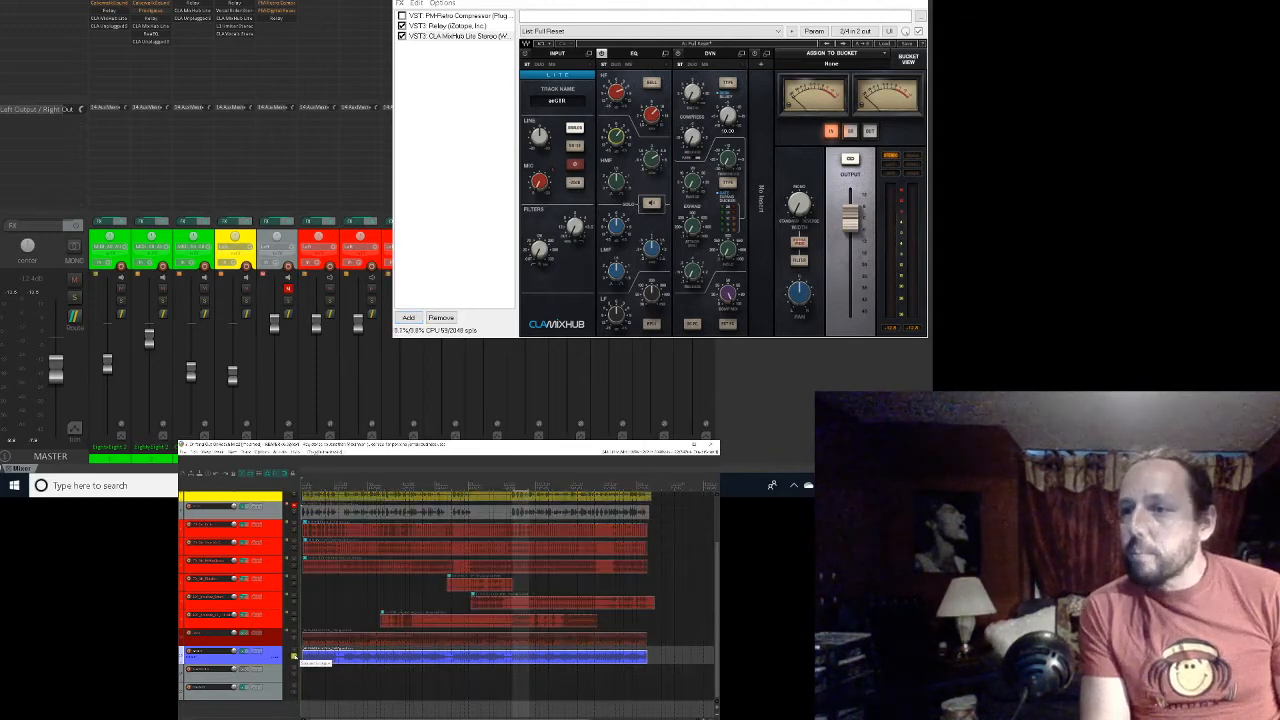
pyautogui.press('space')
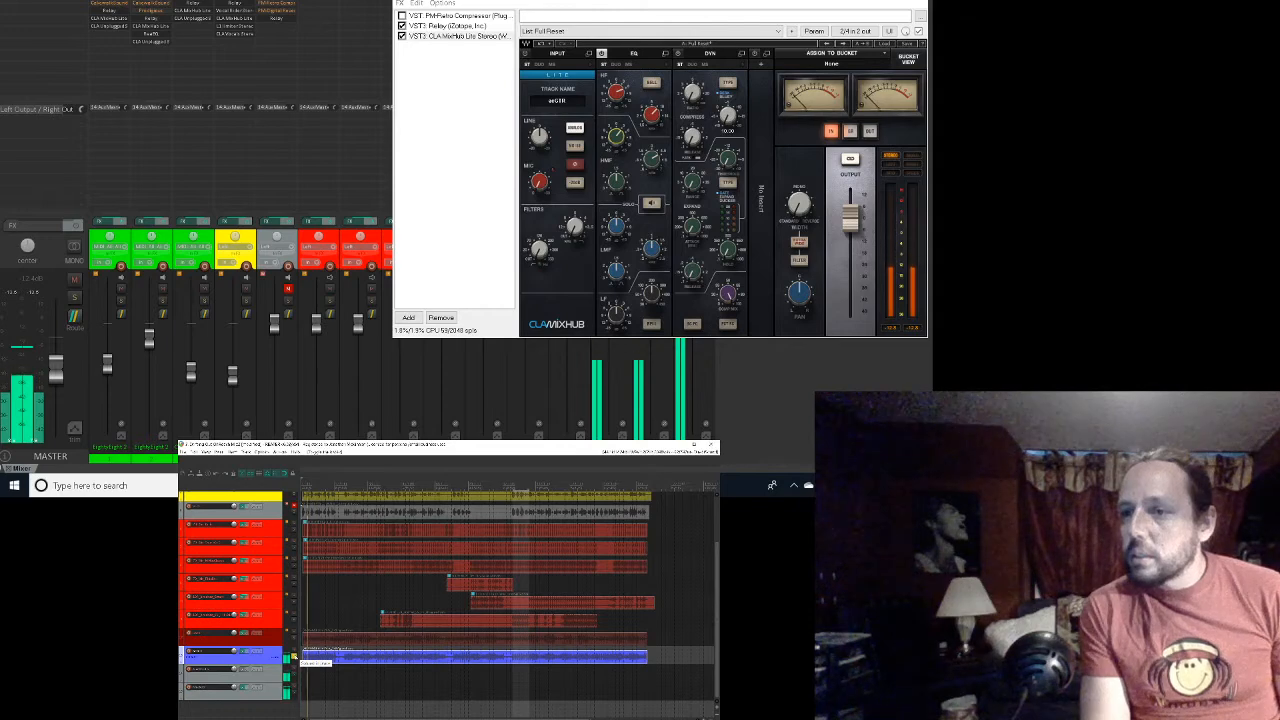
pyautogui.click(293, 658)
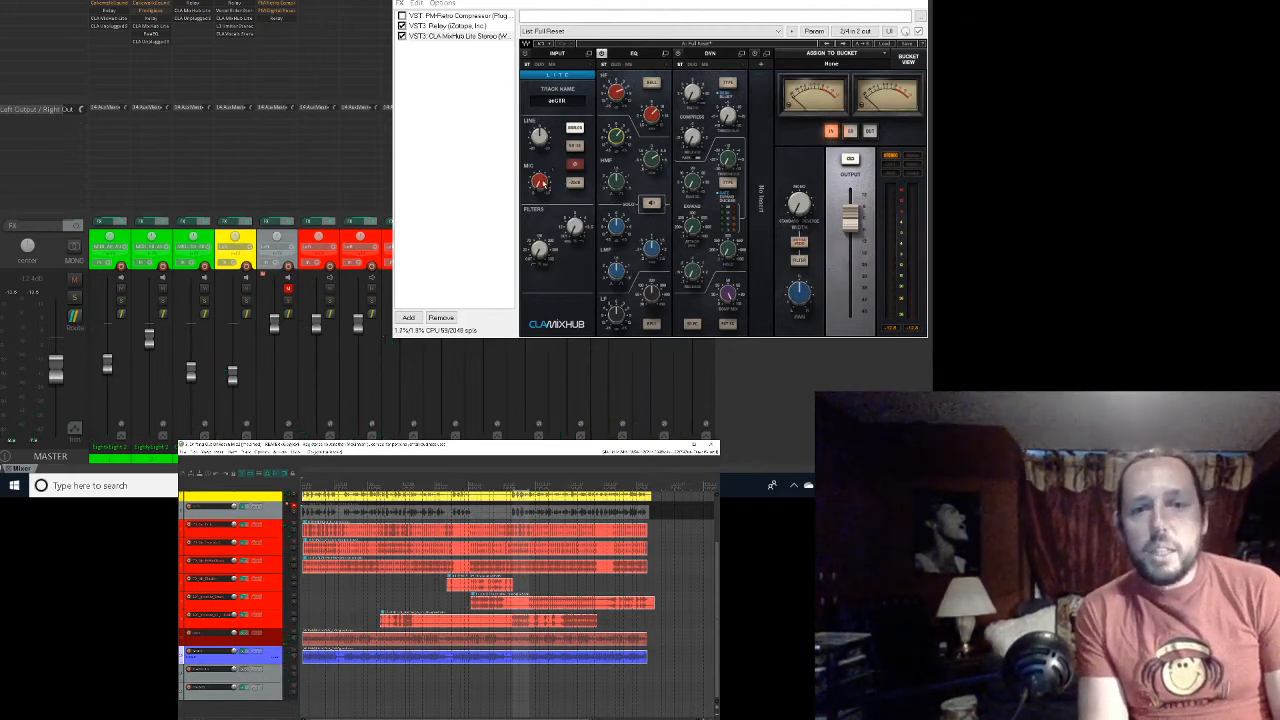
# Step: Engage the switch beside CLA MixHub's Mic knob, adjust the Mic gain on the acGTR track, and play the mix
pyautogui.click(576, 184)
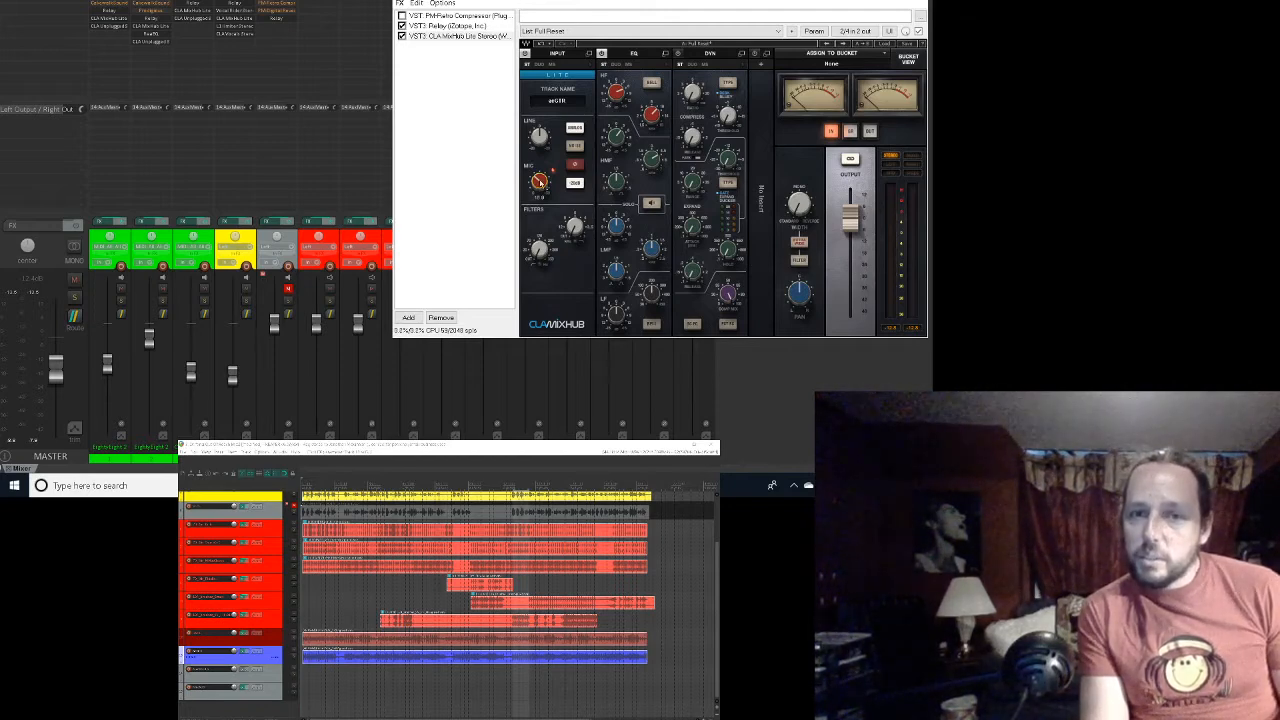
pyautogui.press('space')
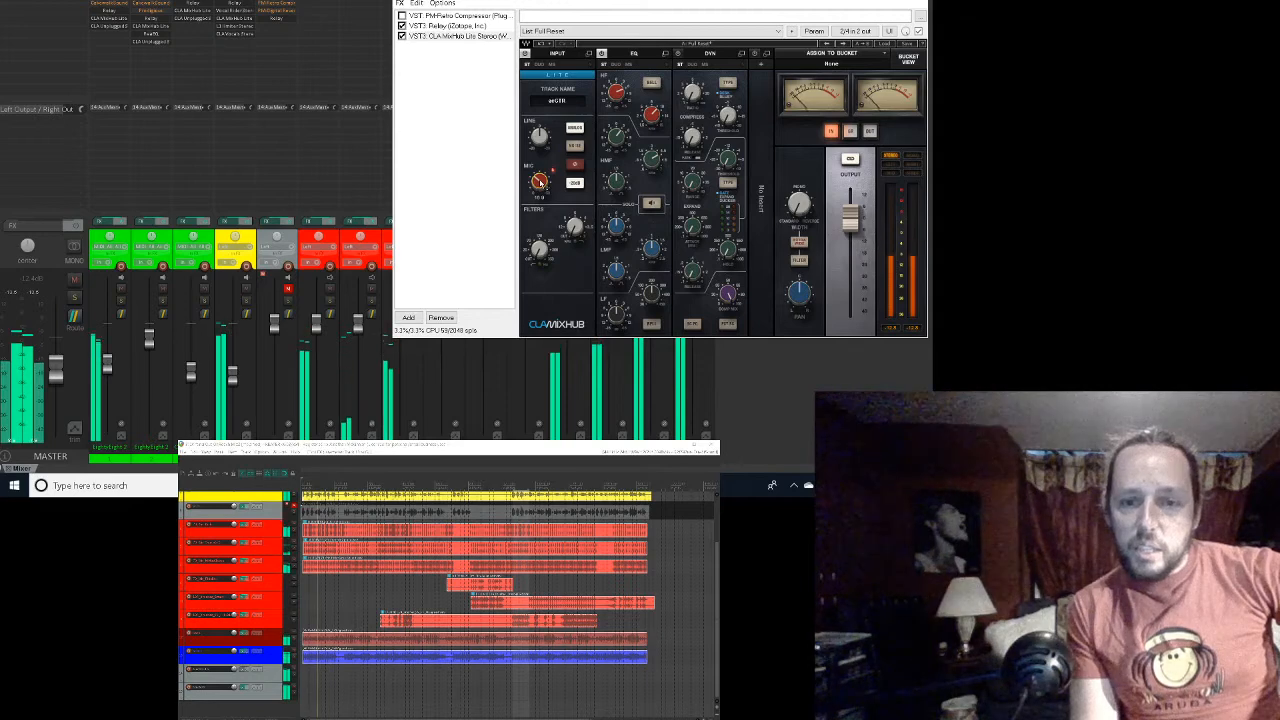
# Step: Move the acGTR effects window away from the mixer and over the arrange view, and audition the mix
pyautogui.doubleClick(790, 1)
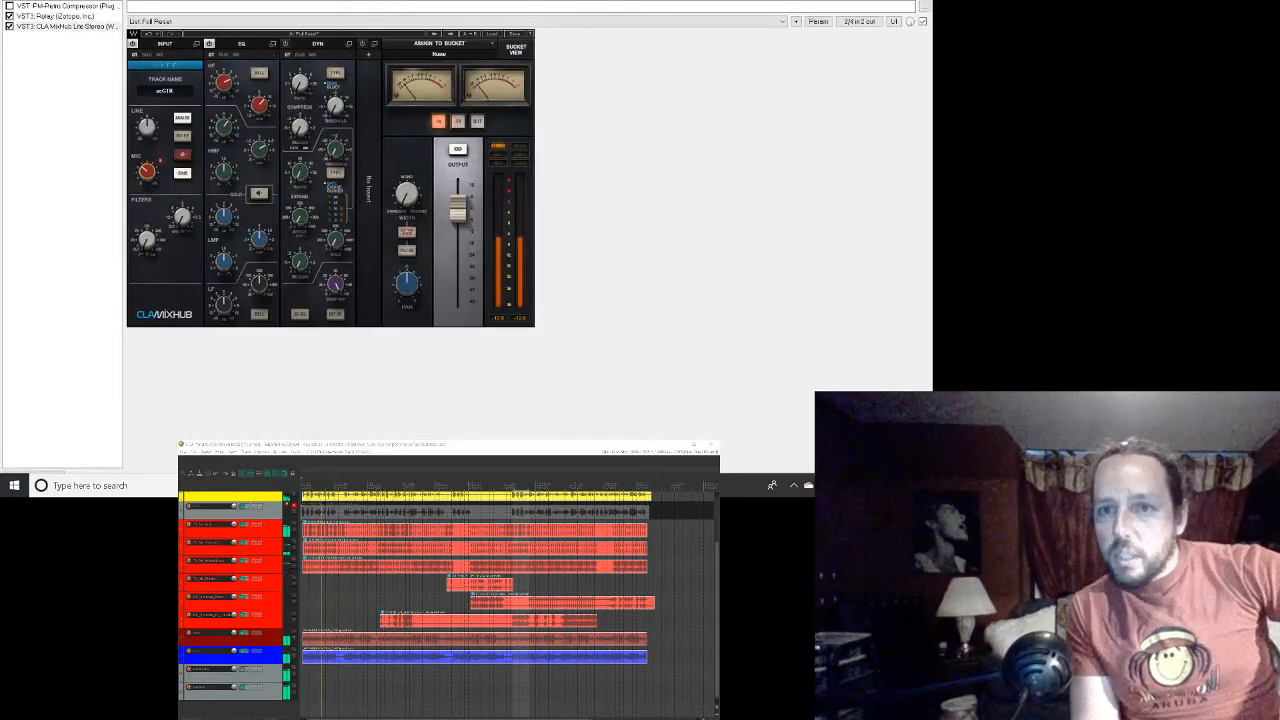
pyautogui.moveTo(348, 444); pyautogui.dragTo(400, 460)
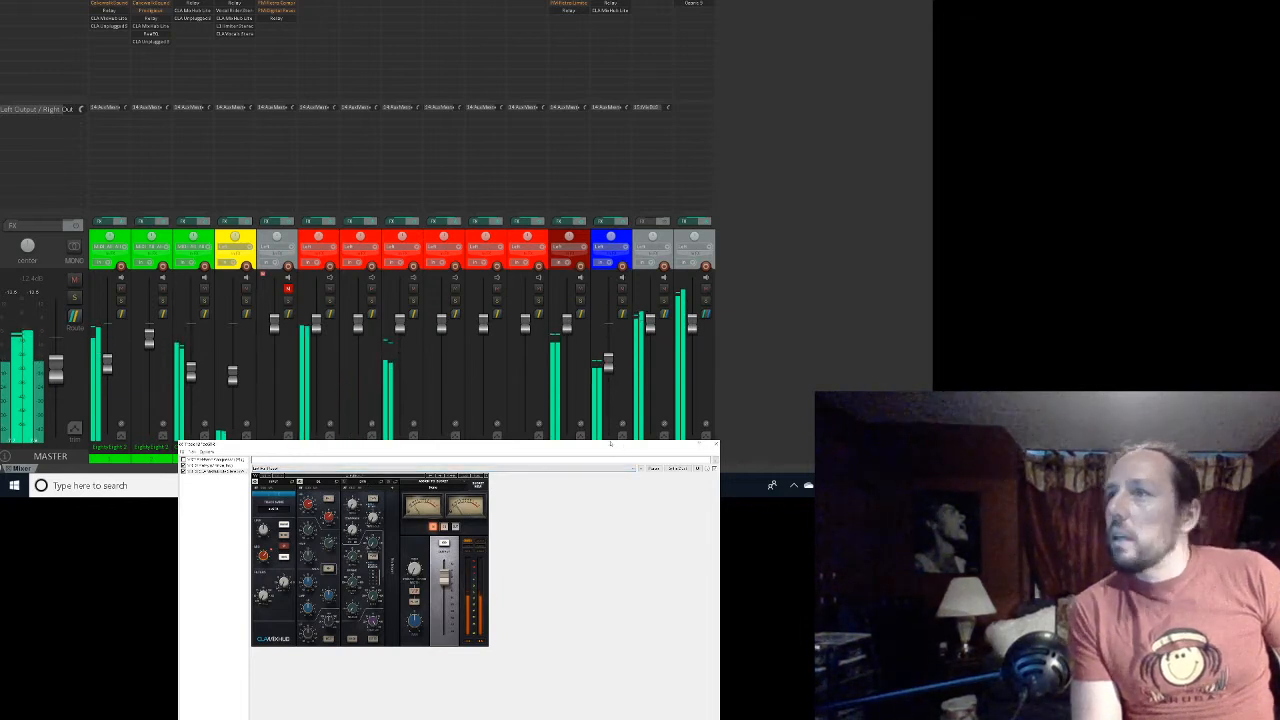
pyautogui.moveTo(610, 443); pyautogui.dragTo(530, 595)
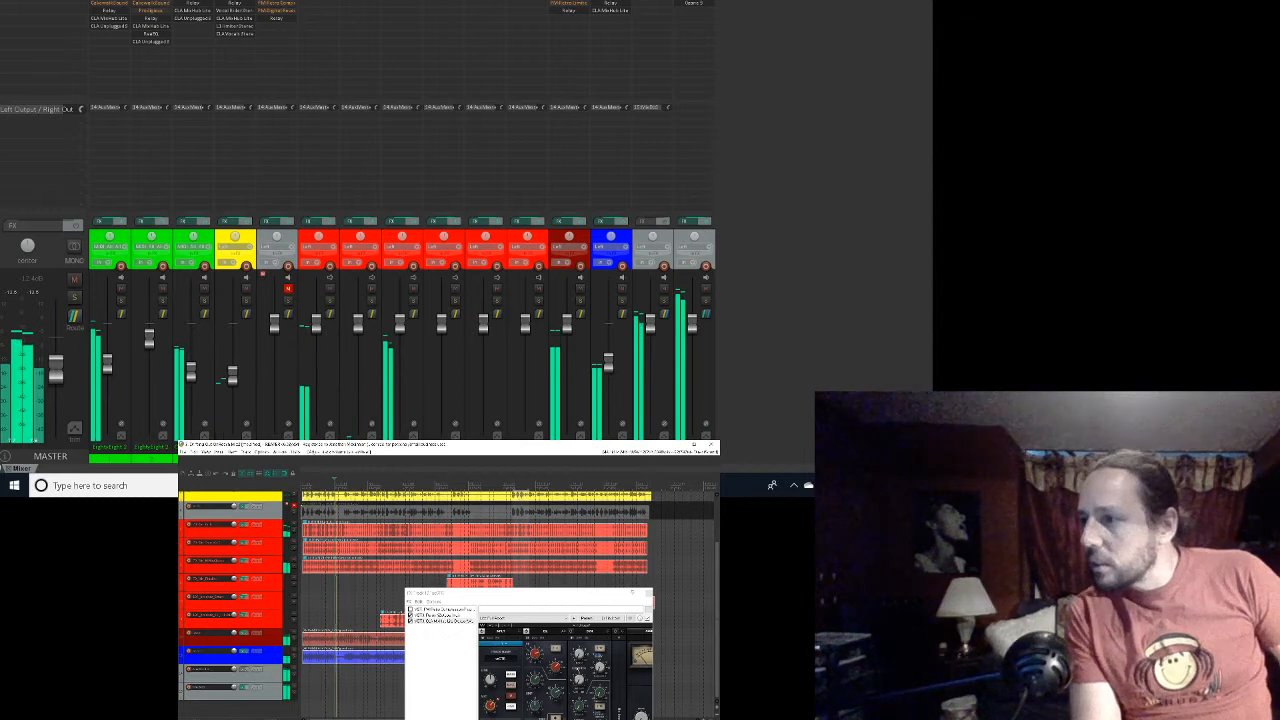
pyautogui.moveTo(572, 594); pyautogui.dragTo(592, 516)
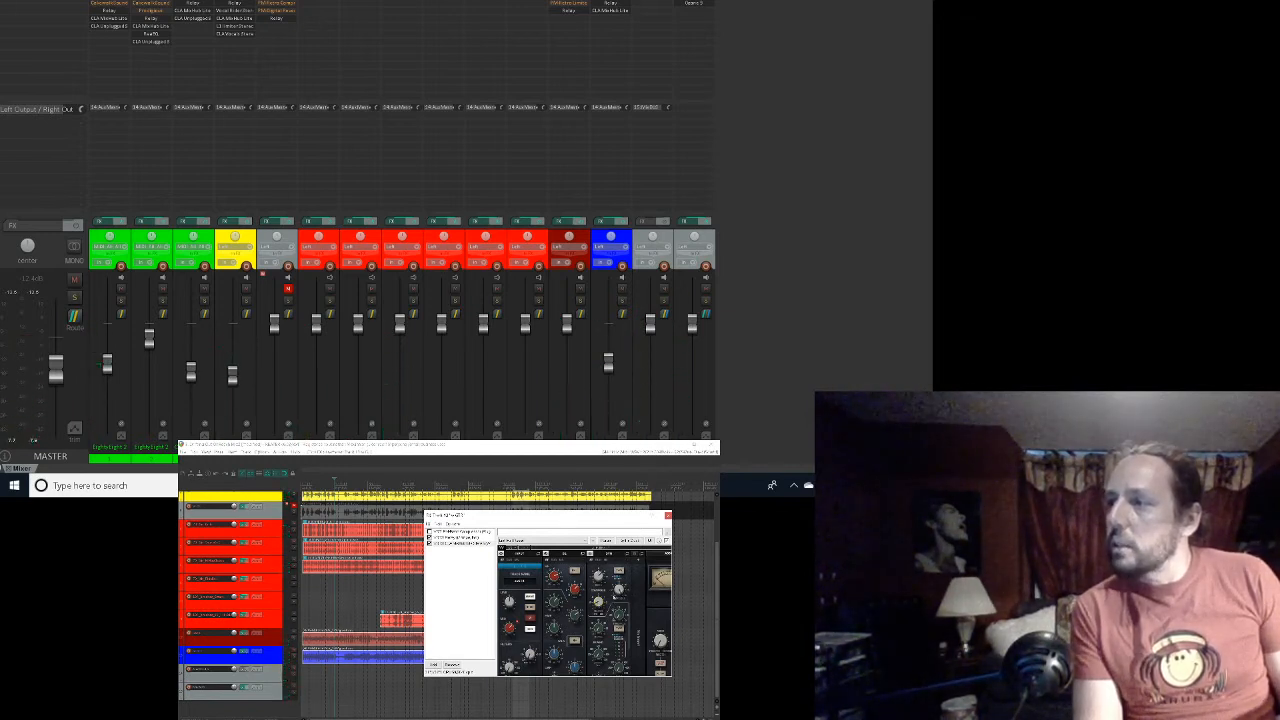
pyautogui.press('space')
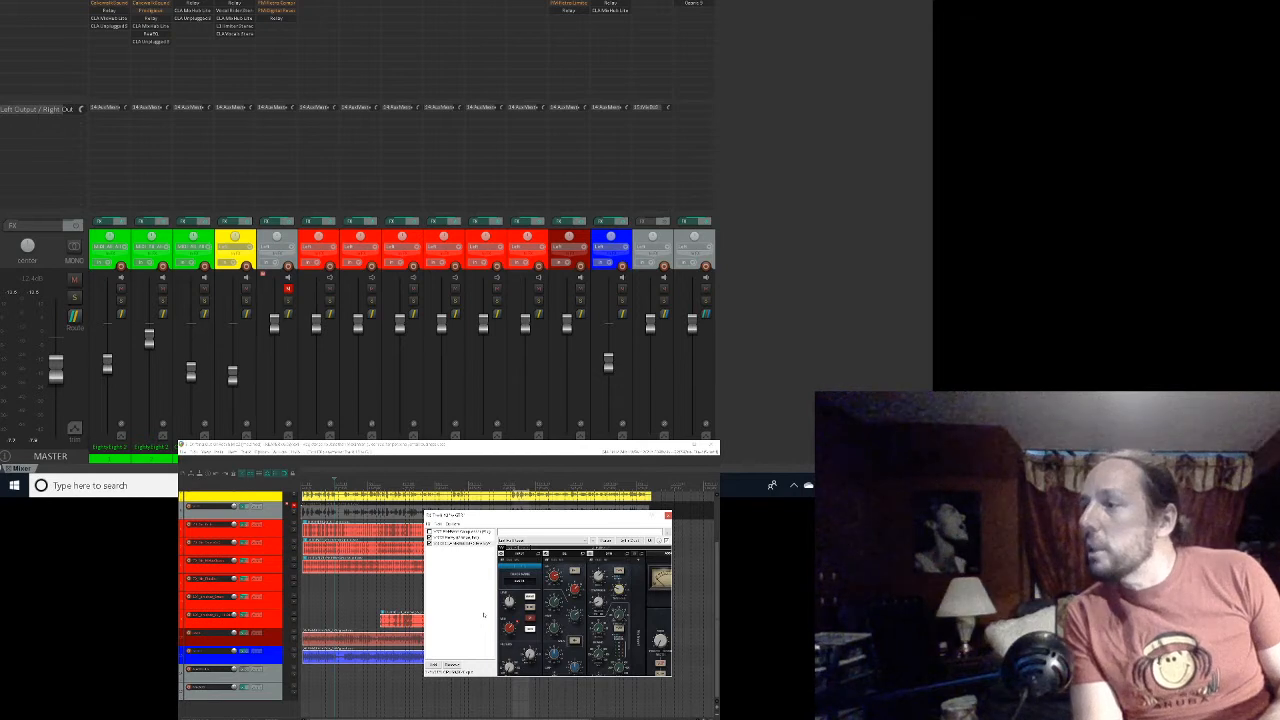
pyautogui.press('space')
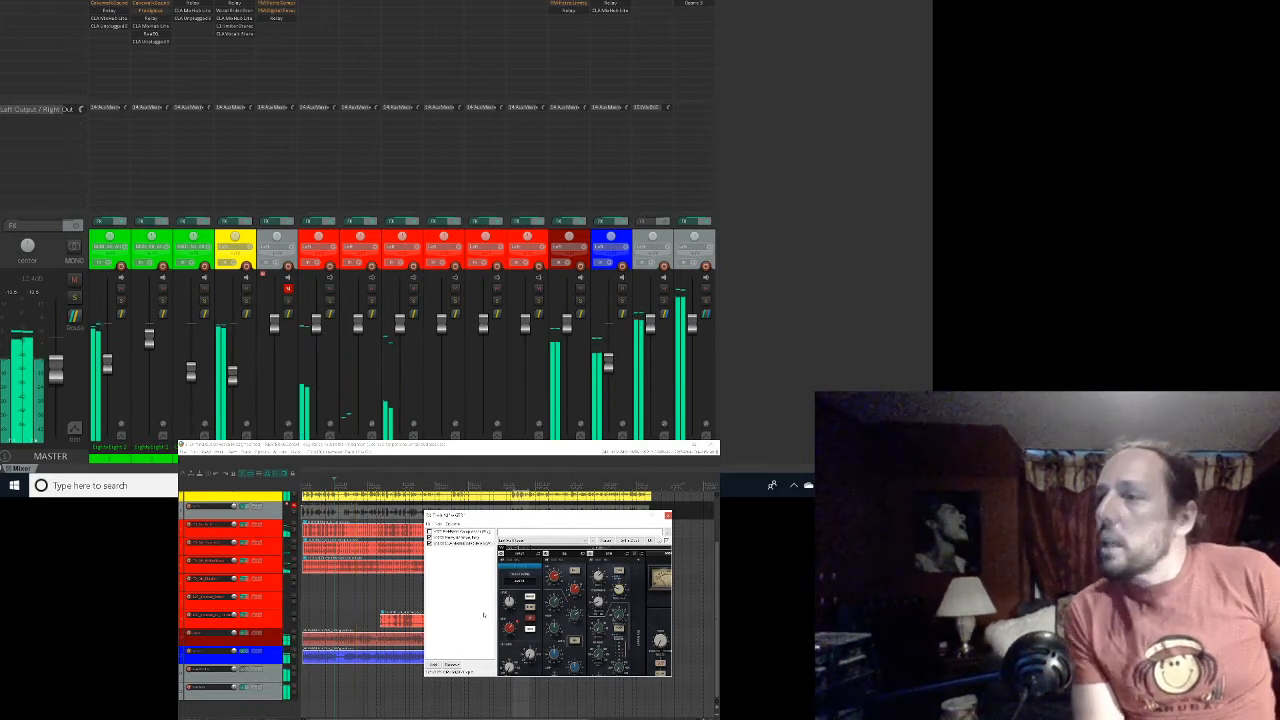
pyautogui.press('space')
# Step: Find the CLA Unplugged plug-ins and insert VST3 CLA Unplugged Stereo (Waves) on the acGTR track
pyautogui.click(434, 665)
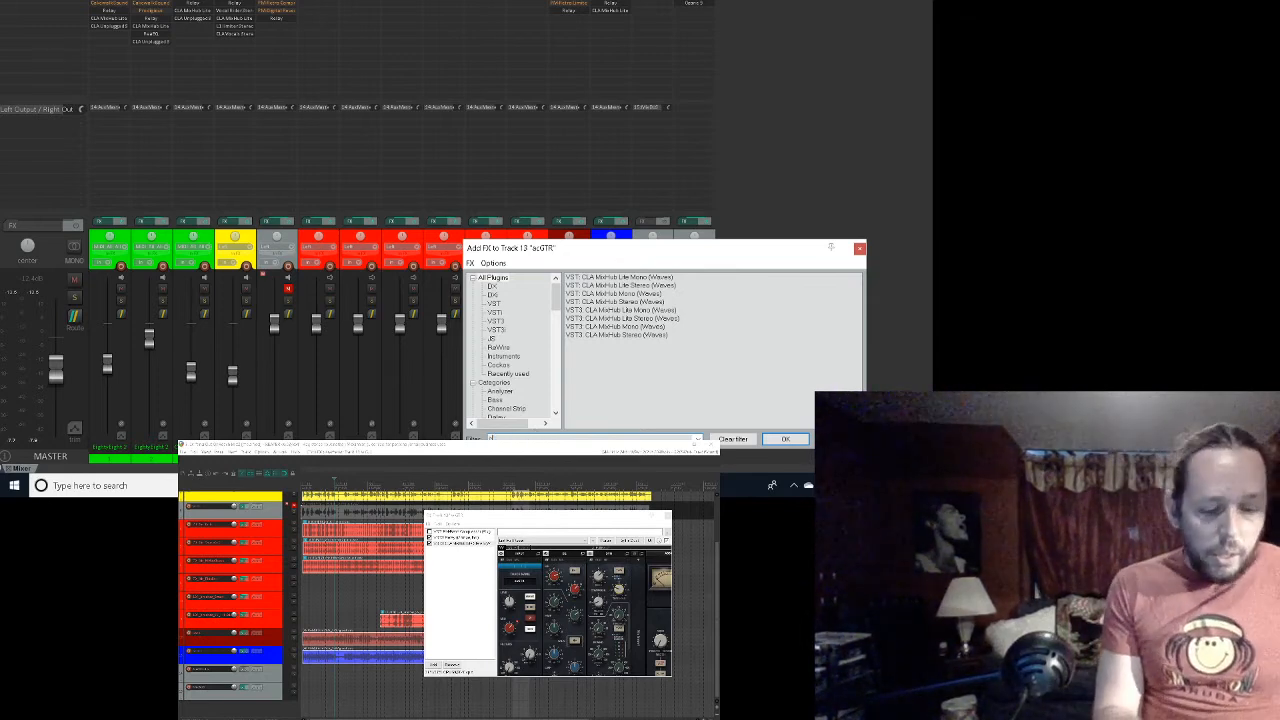
pyautogui.write('la')
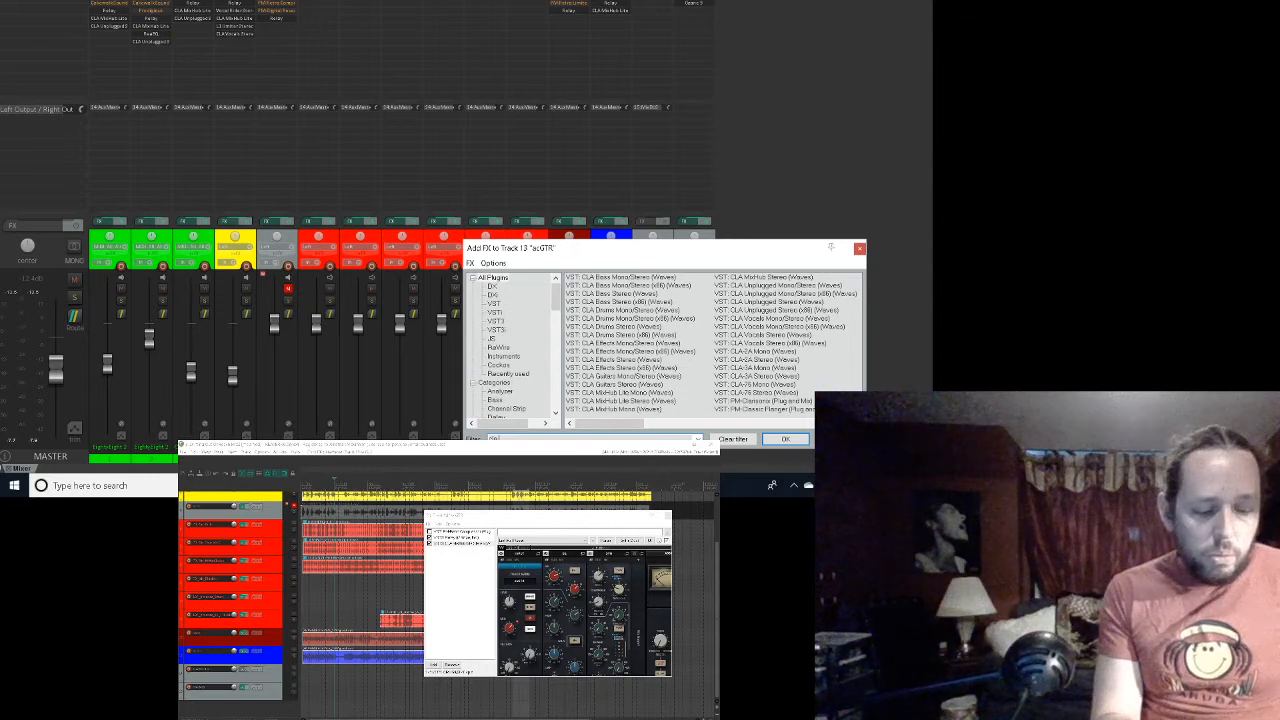
pyautogui.write(' unplugged')
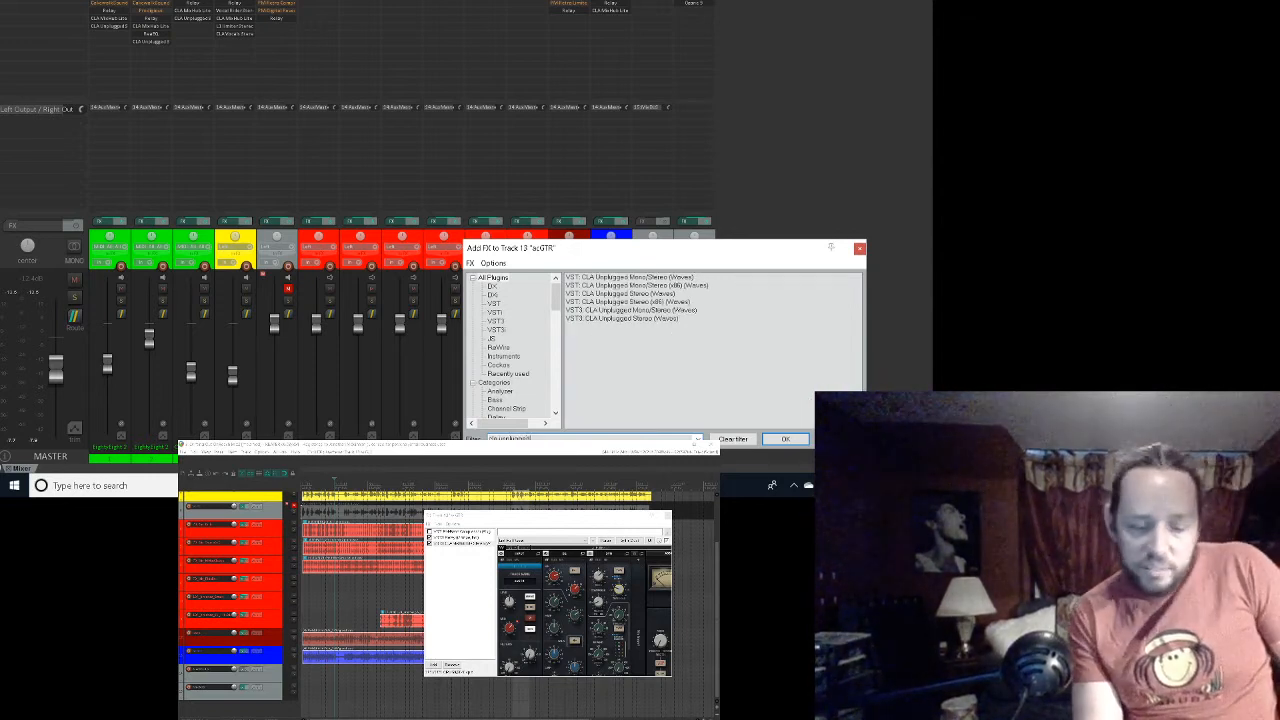
pyautogui.click(621, 318)
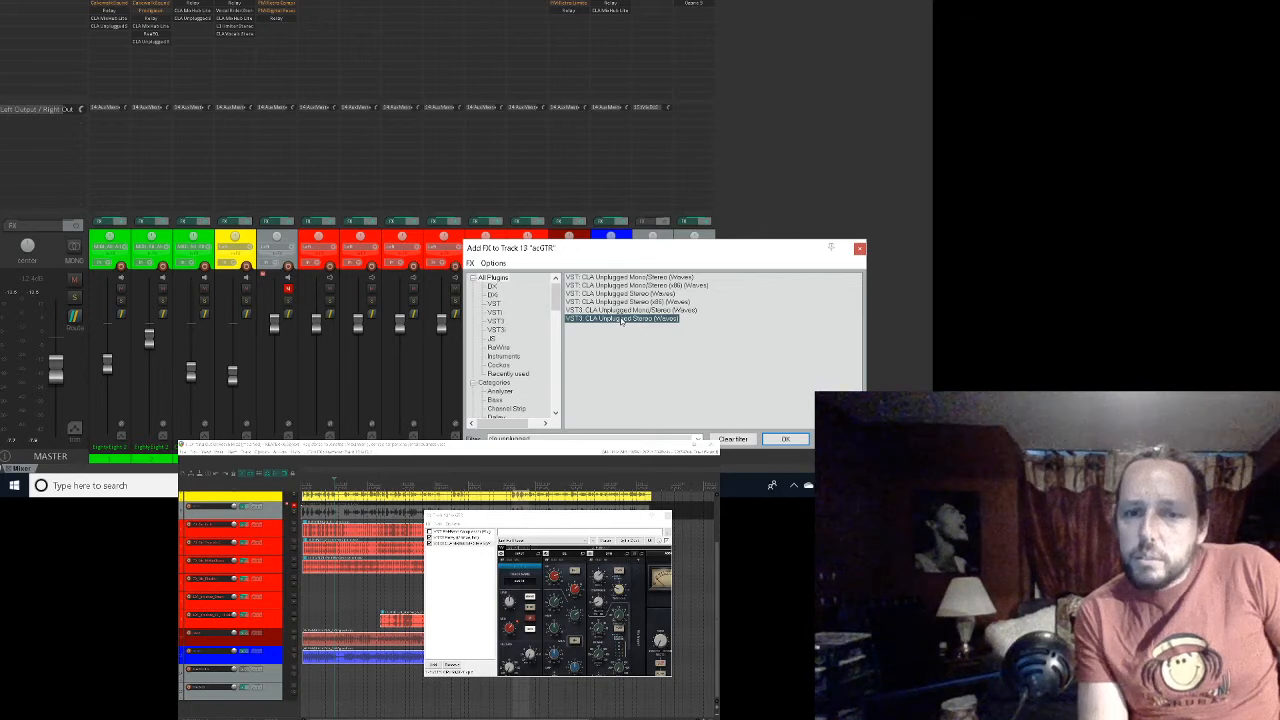
pyautogui.doubleClick(621, 318)
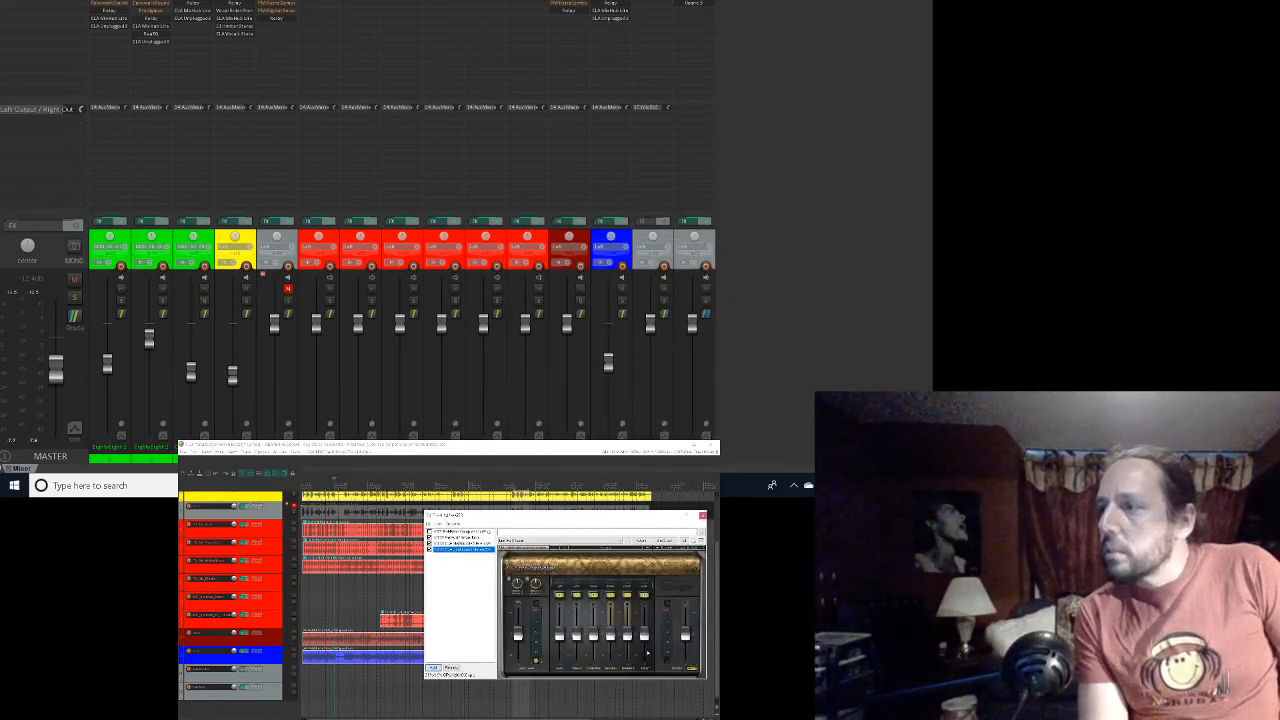
# Step: Switch off CLA Unplugged's effect sections on acGTR, and bring in and balance its last three effect faders while auditioning the mix
pyautogui.click(560, 596)
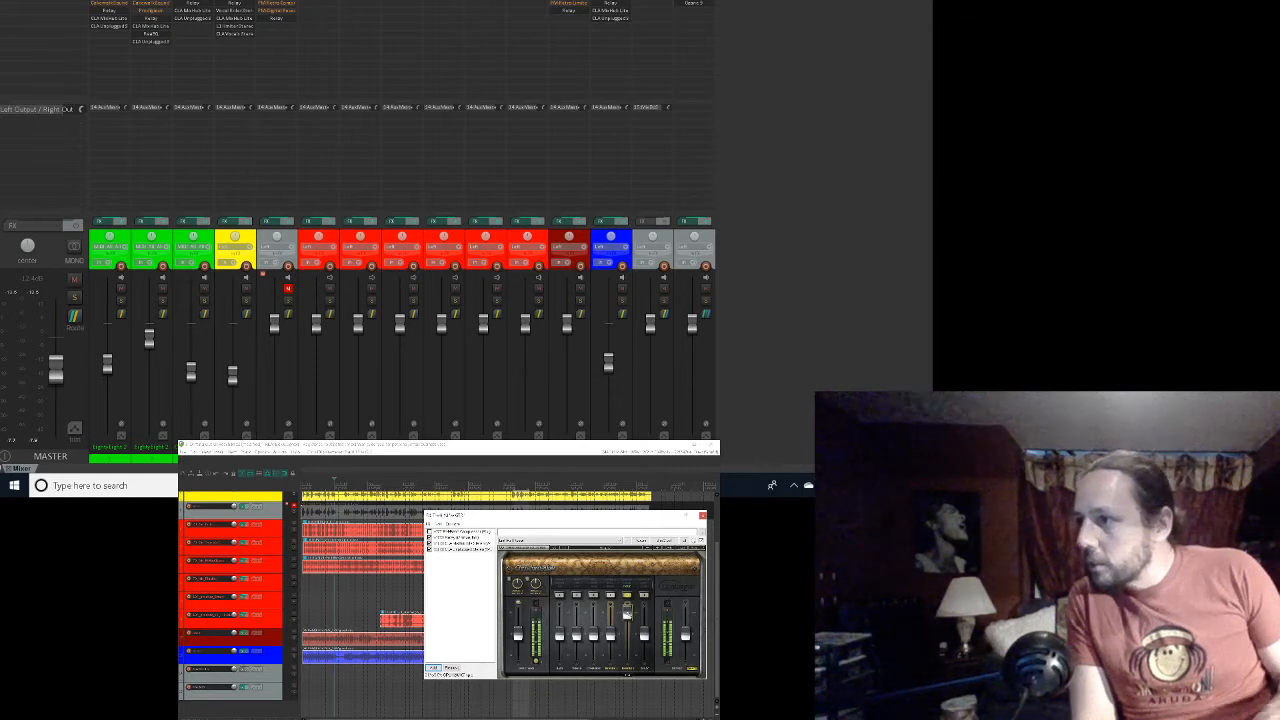
pyautogui.press('space')
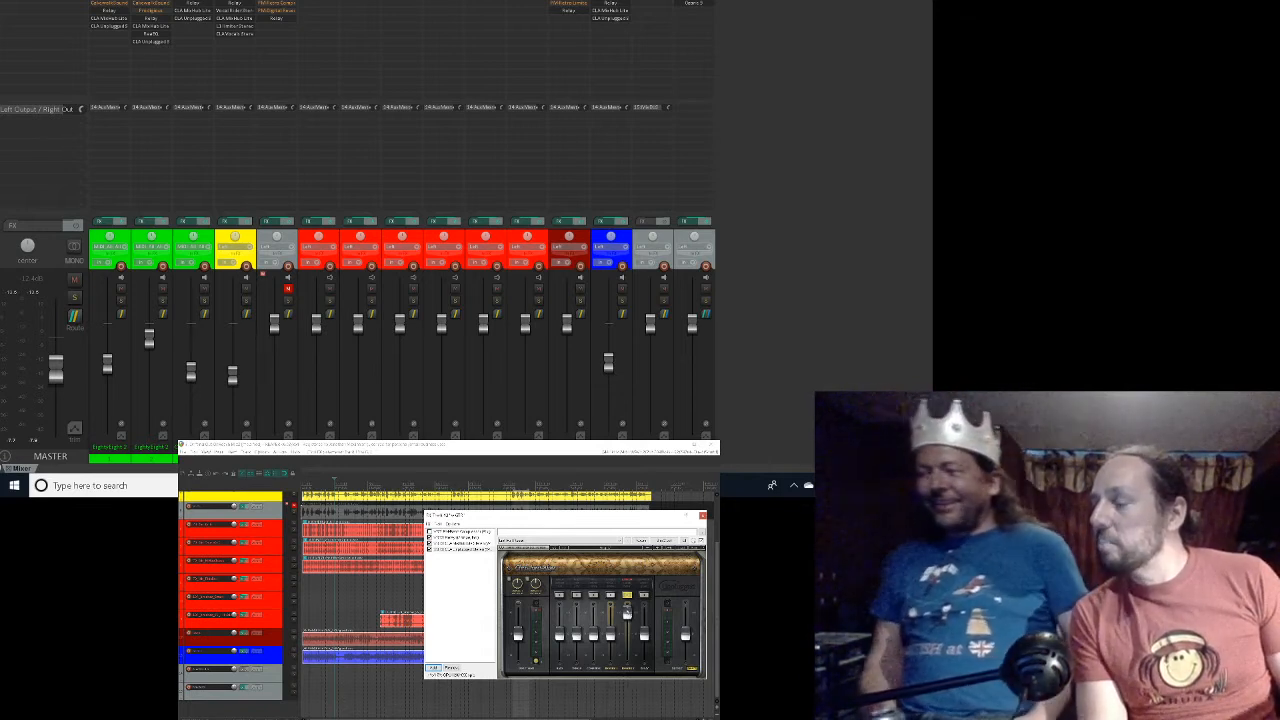
pyautogui.press('space')
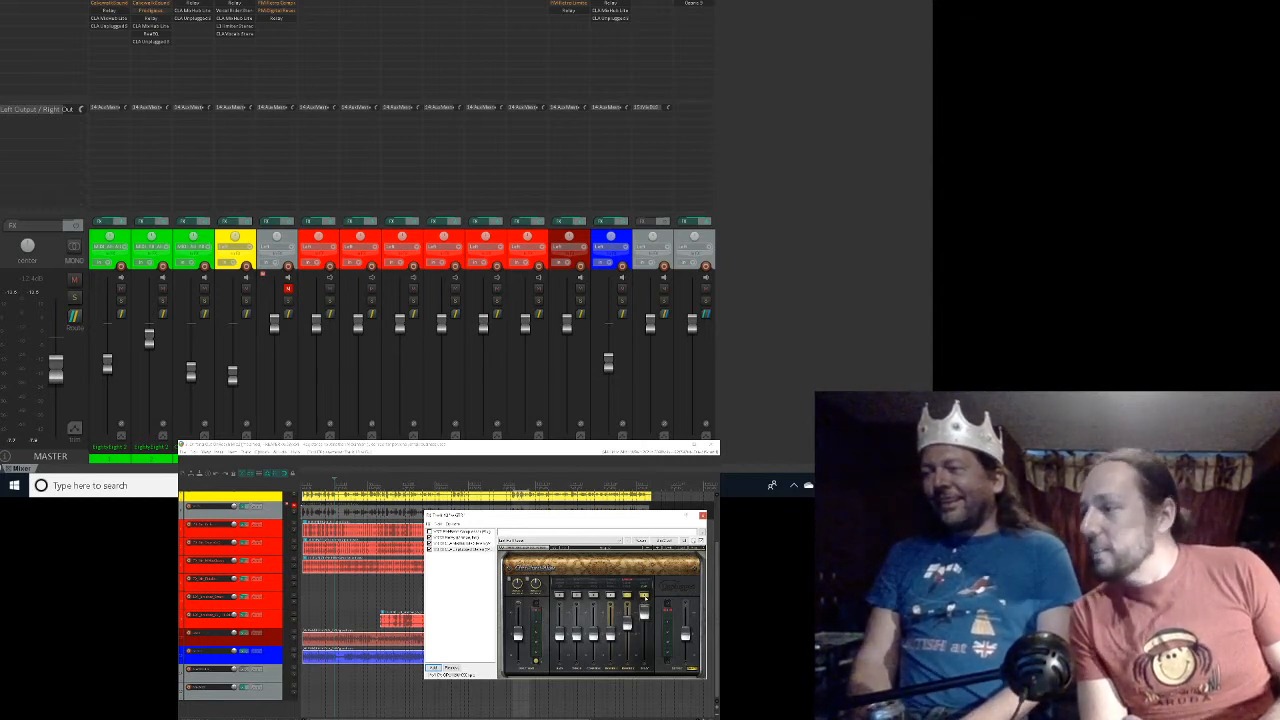
pyautogui.press('space')
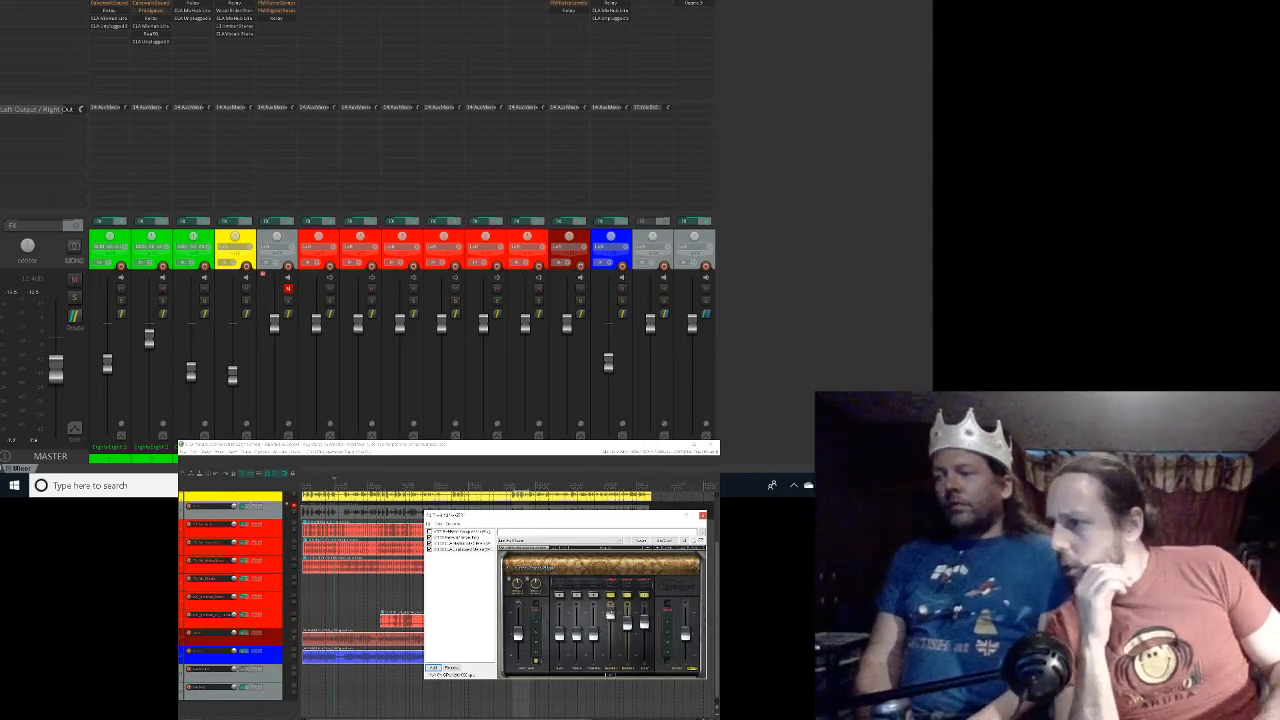
pyautogui.press('space')
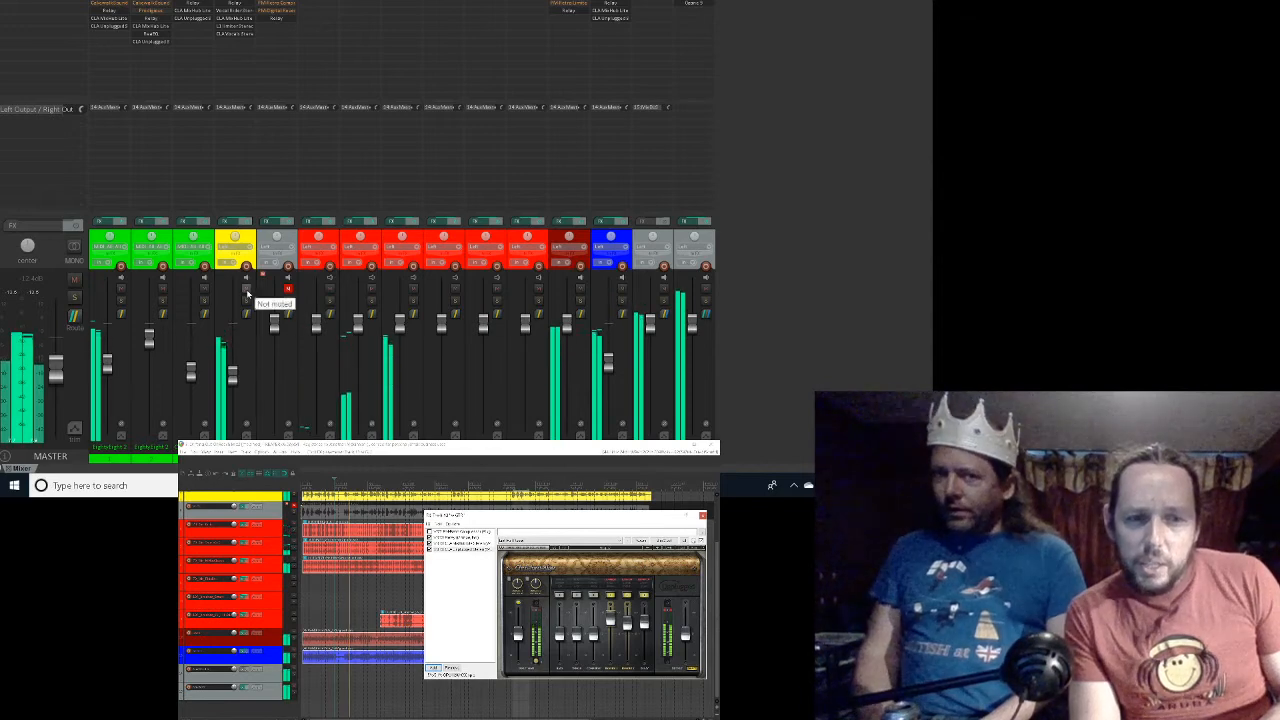
# Step: Mute the yellow track during playback to hear the mix without it, and unmute it
pyautogui.click(247, 290)
pyautogui.press('super+Tab')
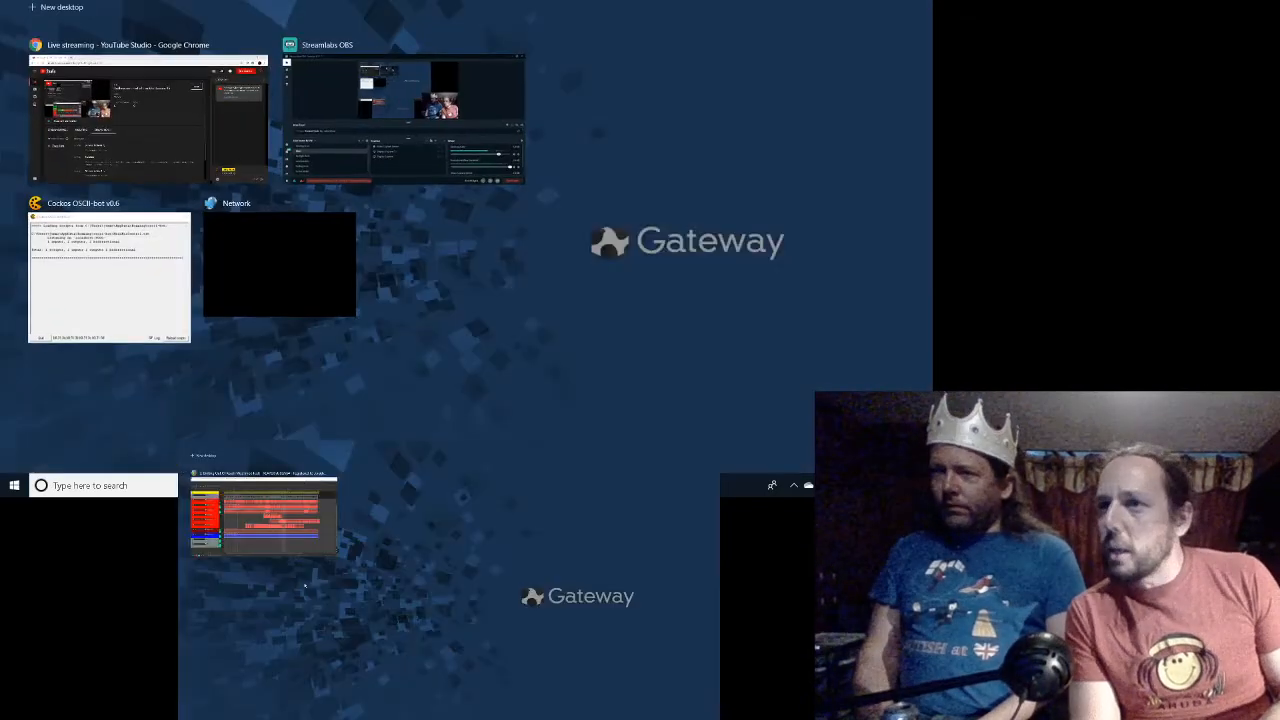
pyautogui.click(274, 518)
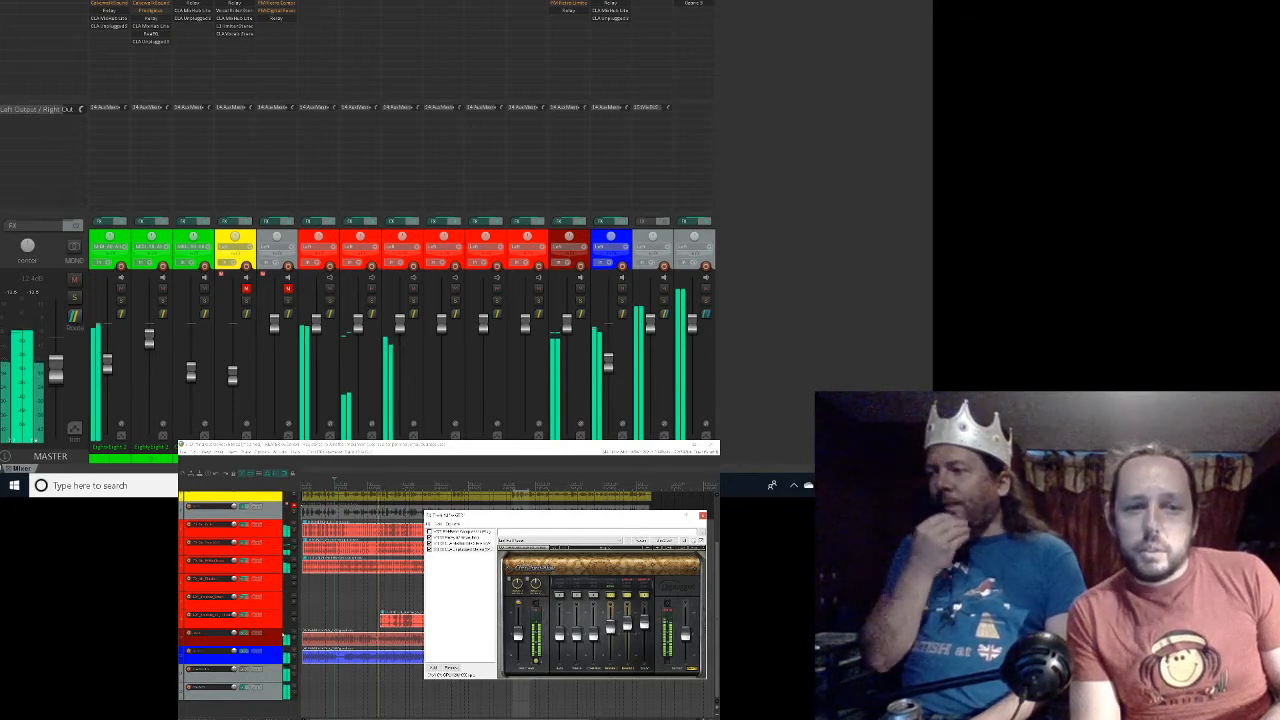
pyautogui.click(246, 290)
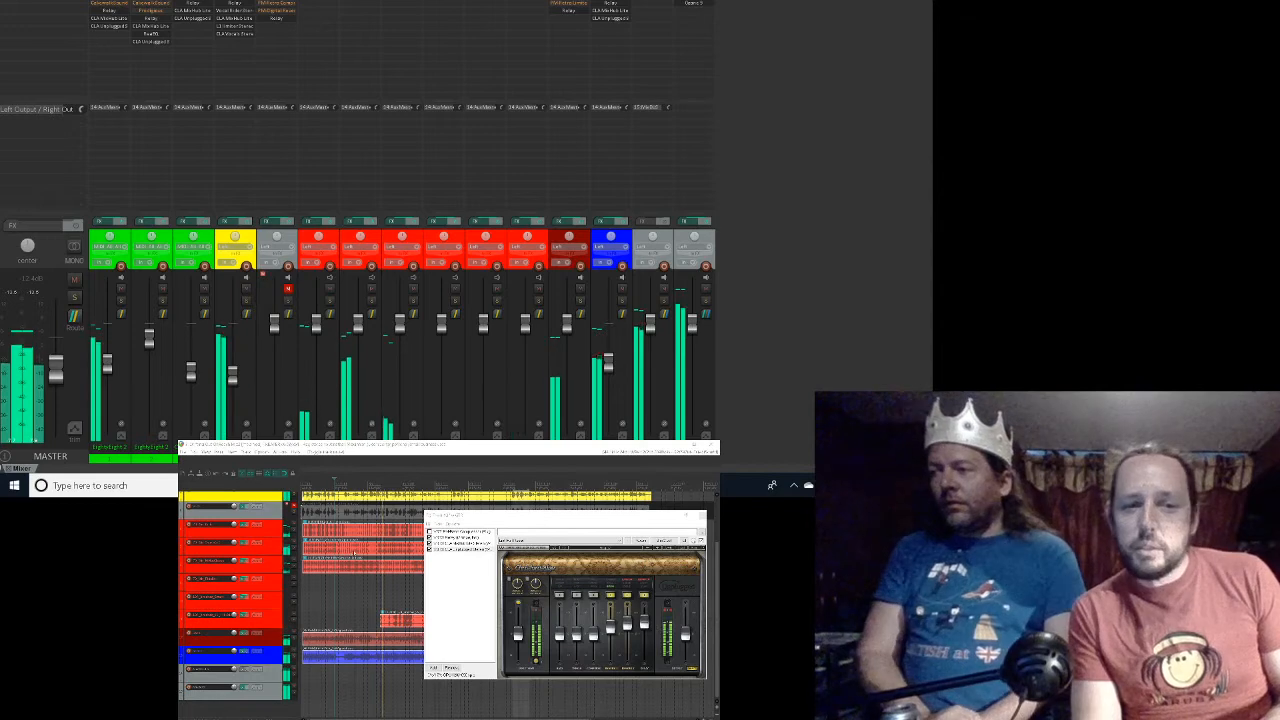
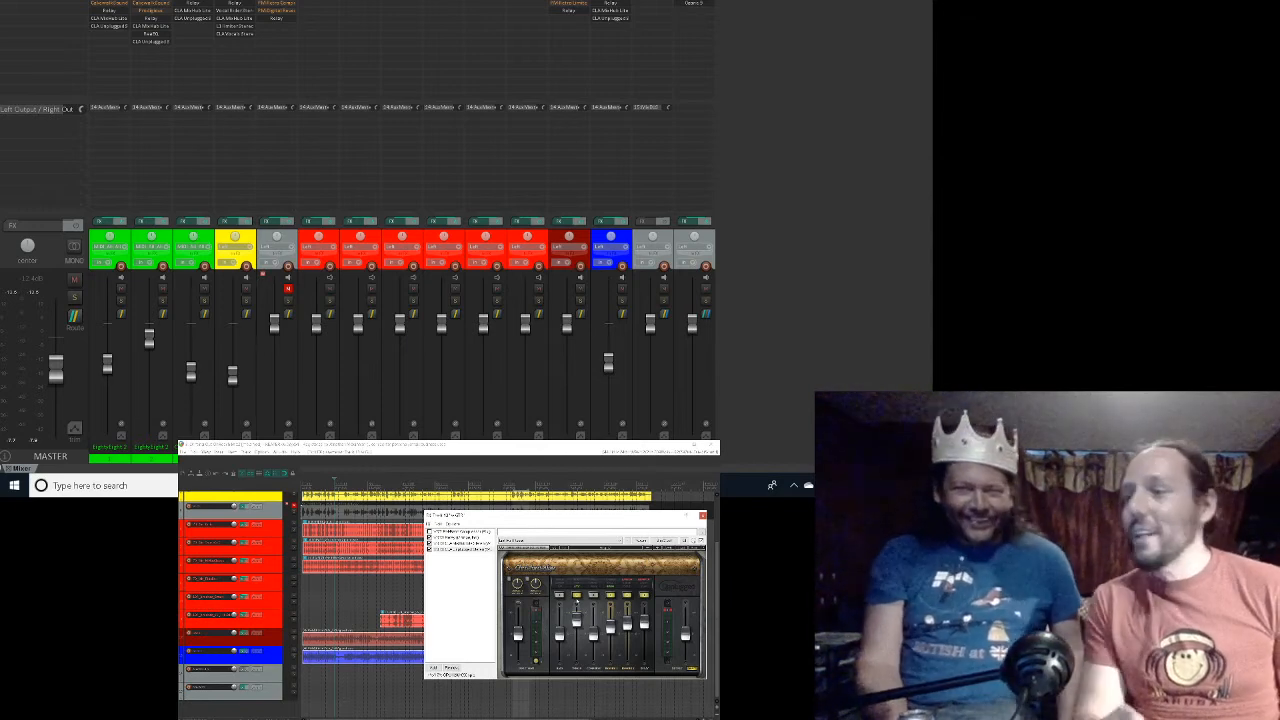
# Step: Set CLA Unplugged's Treble and Compress faders and lower the blue acGTR channel's volume during playback, closing the effects window
pyautogui.press('space')
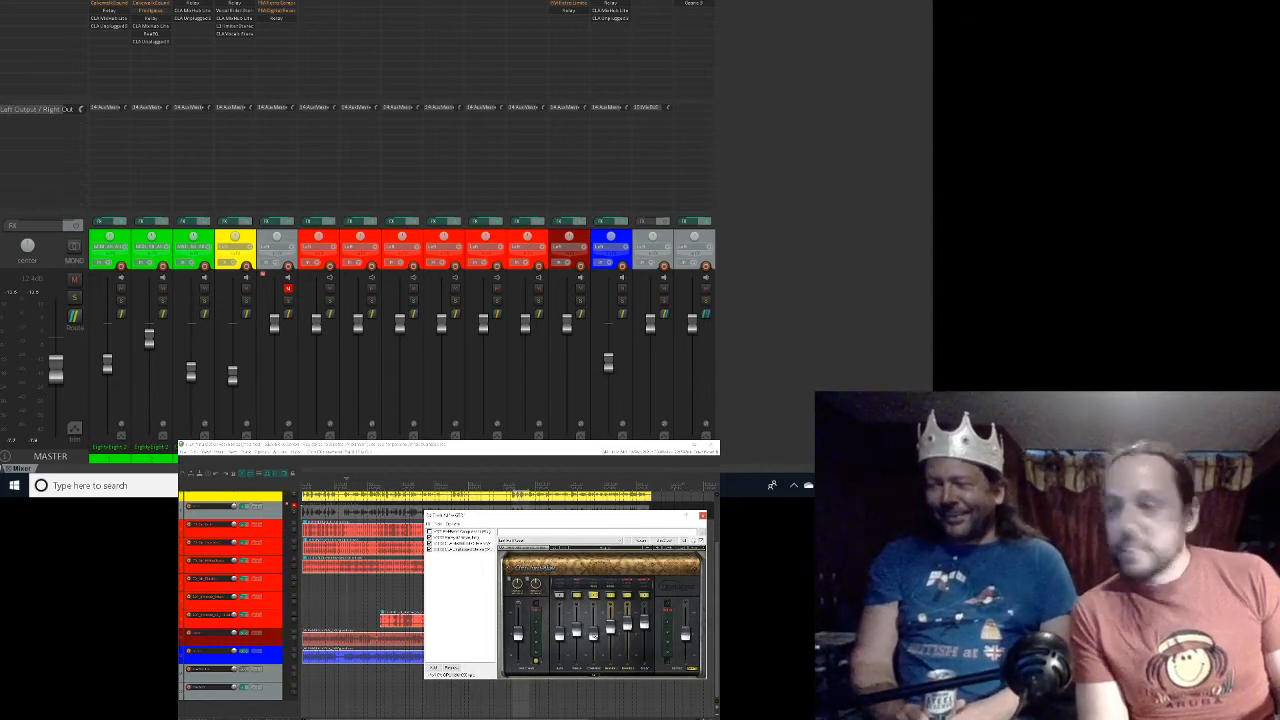
pyautogui.press('space')
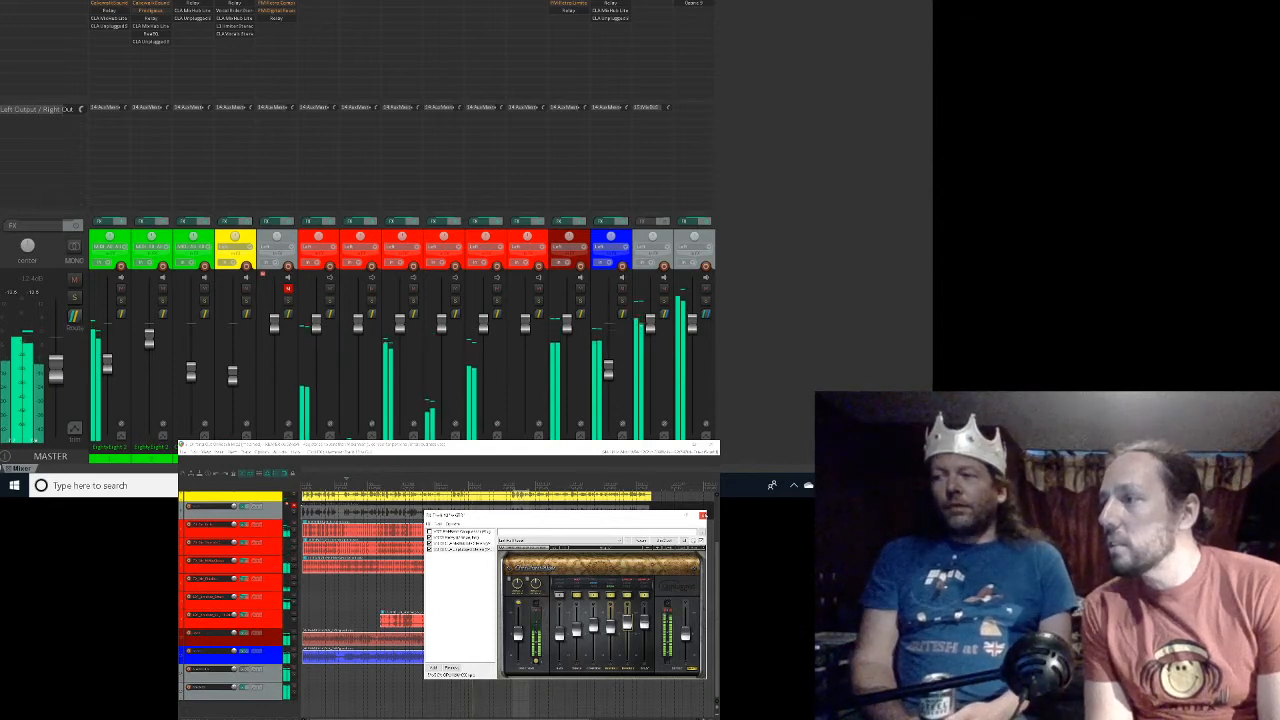
pyautogui.click(704, 516)
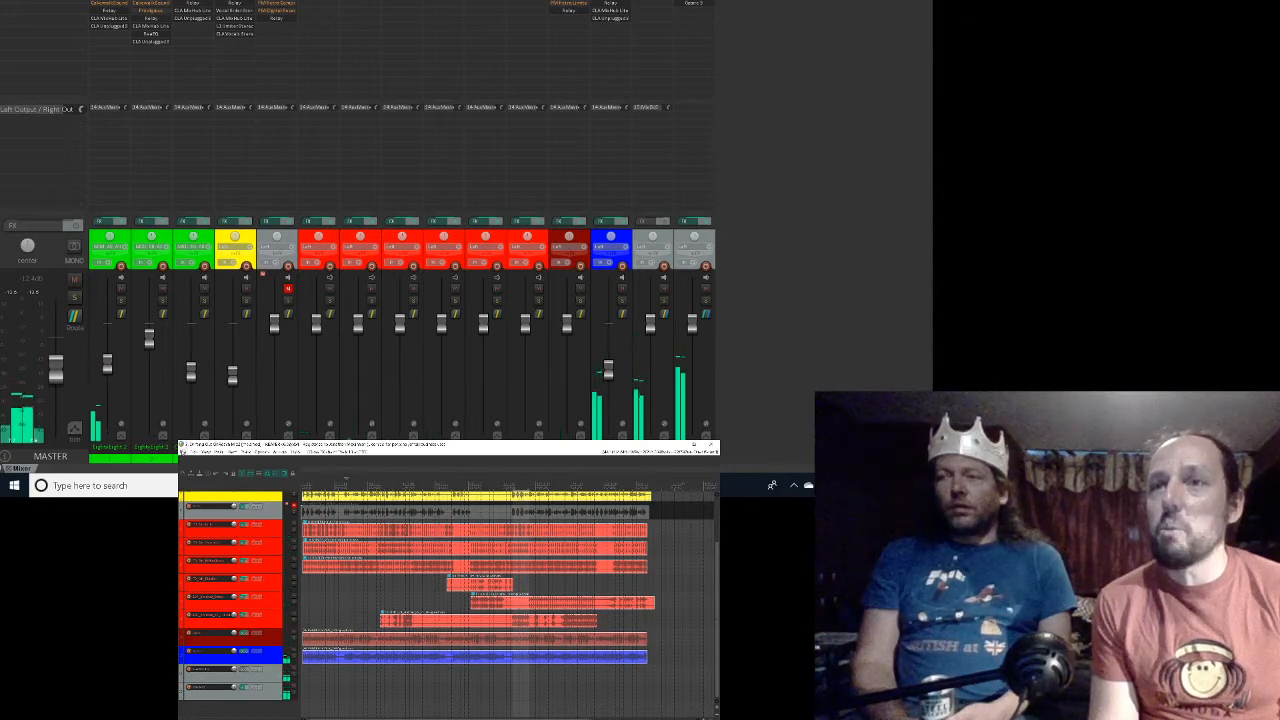
# Step: Save the project with the acGTR processing and level changes, and save it once more
pyautogui.click(183, 452)
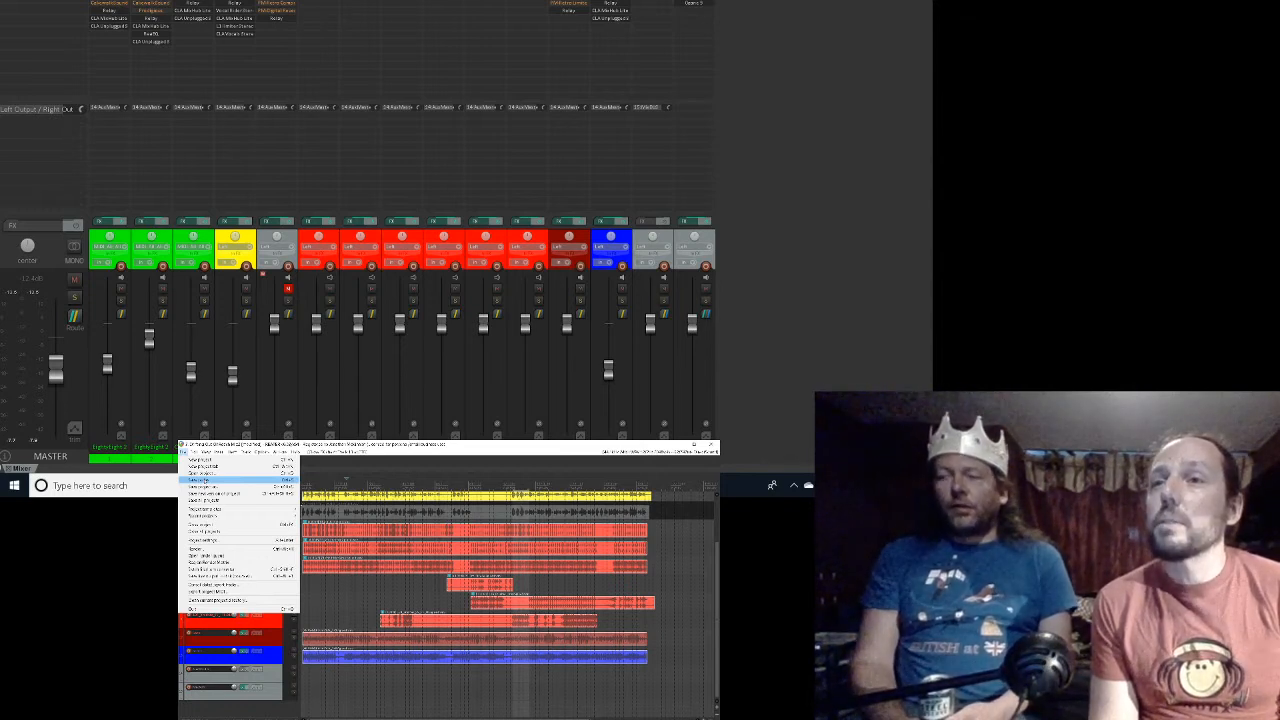
pyautogui.click(204, 481)
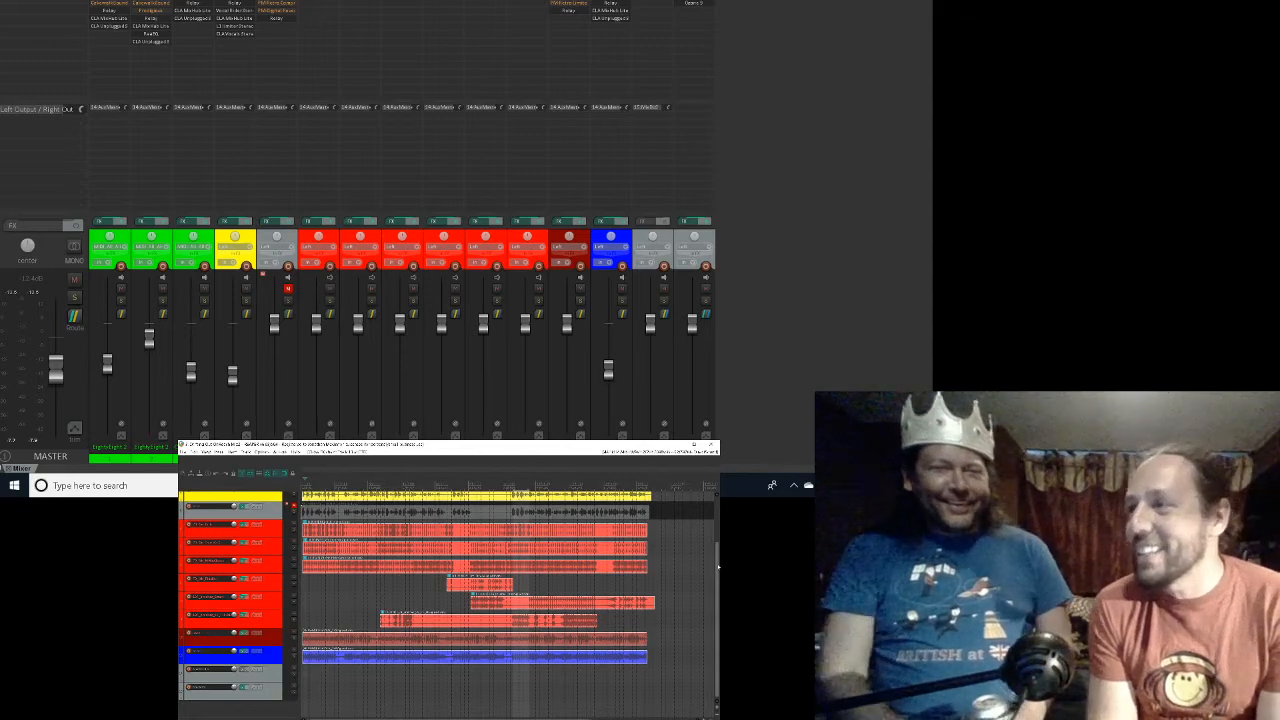
pyautogui.moveTo(718, 567); pyautogui.dragTo(720, 520)
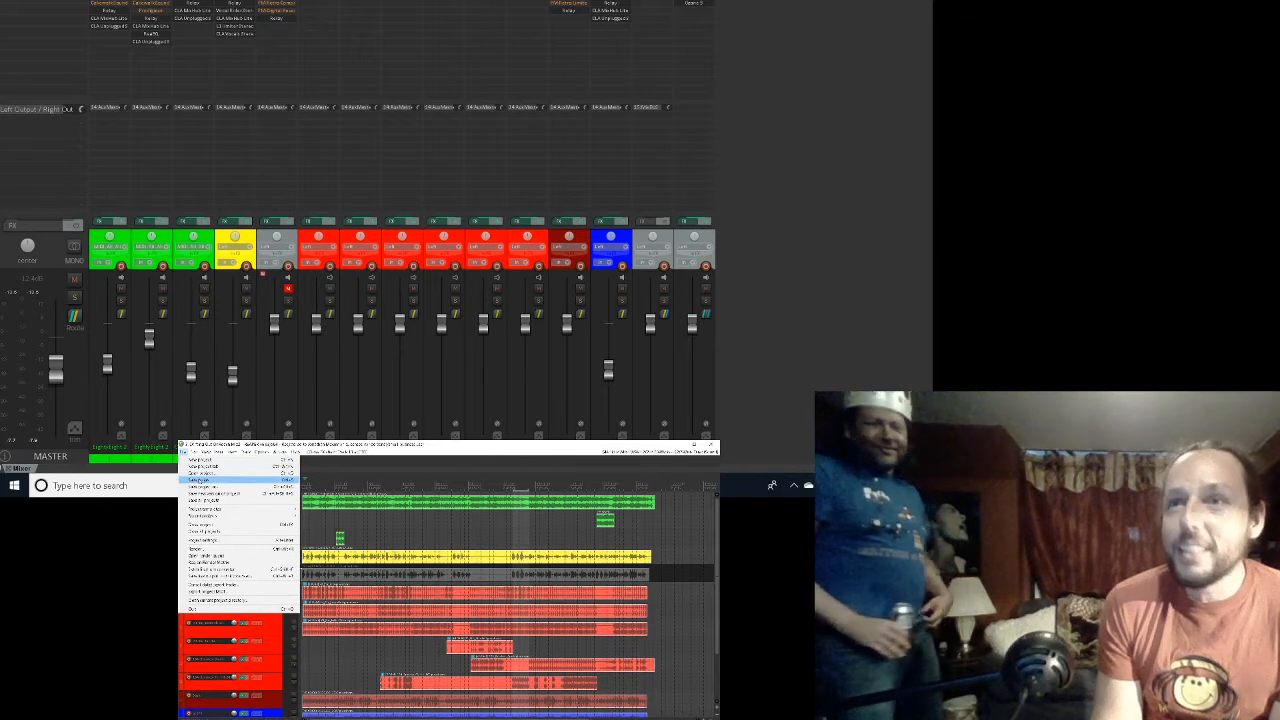
pyautogui.click(204, 481)
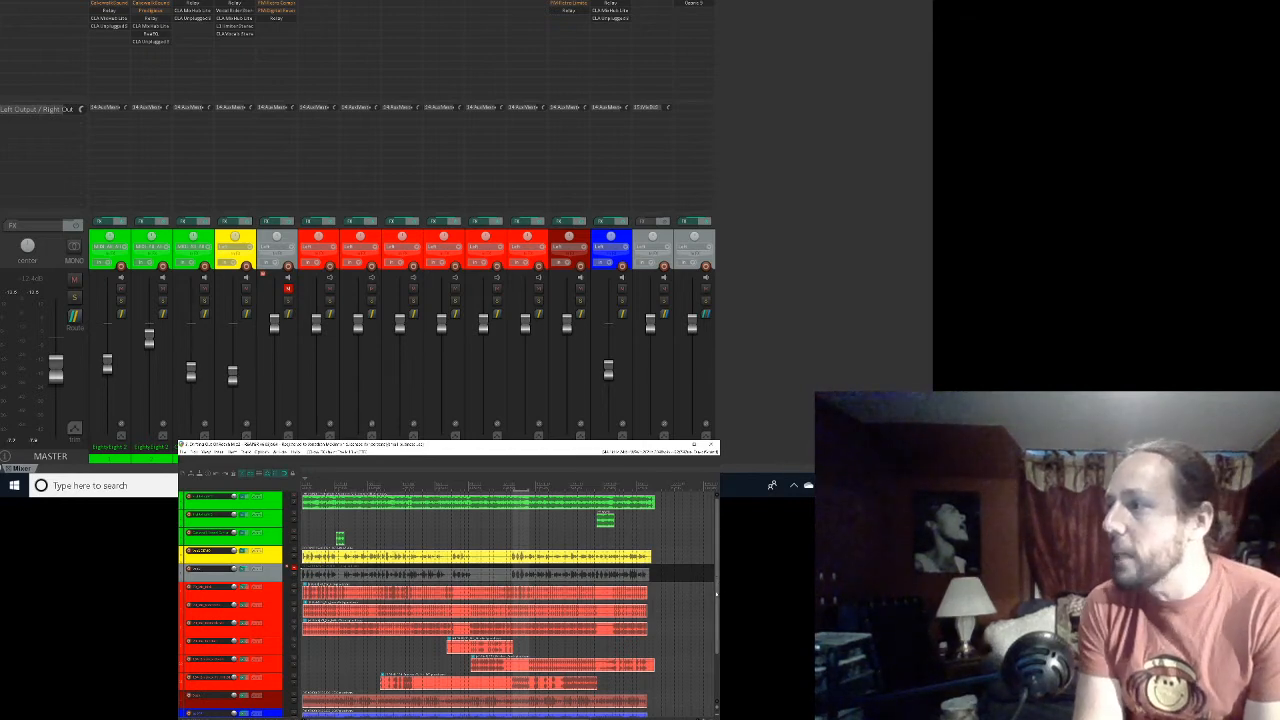
# Step: Open the Bass track's effects and add the VST3 CLA MixHub Lite Stereo plug-in after Relay
pyautogui.moveTo(716, 594)
pyautogui.mouseDown()
pyautogui.moveTo(703, 657)
pyautogui.moveTo(719, 572)
pyautogui.mouseUp()
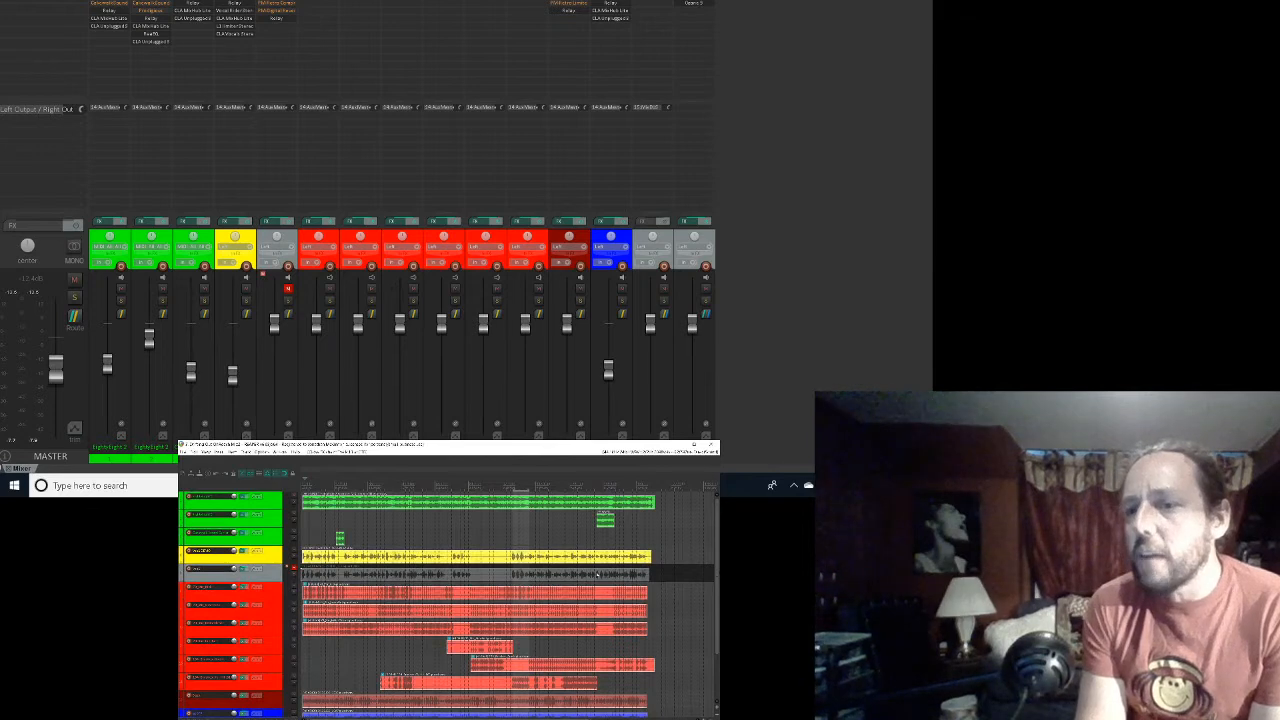
pyautogui.click(246, 697)
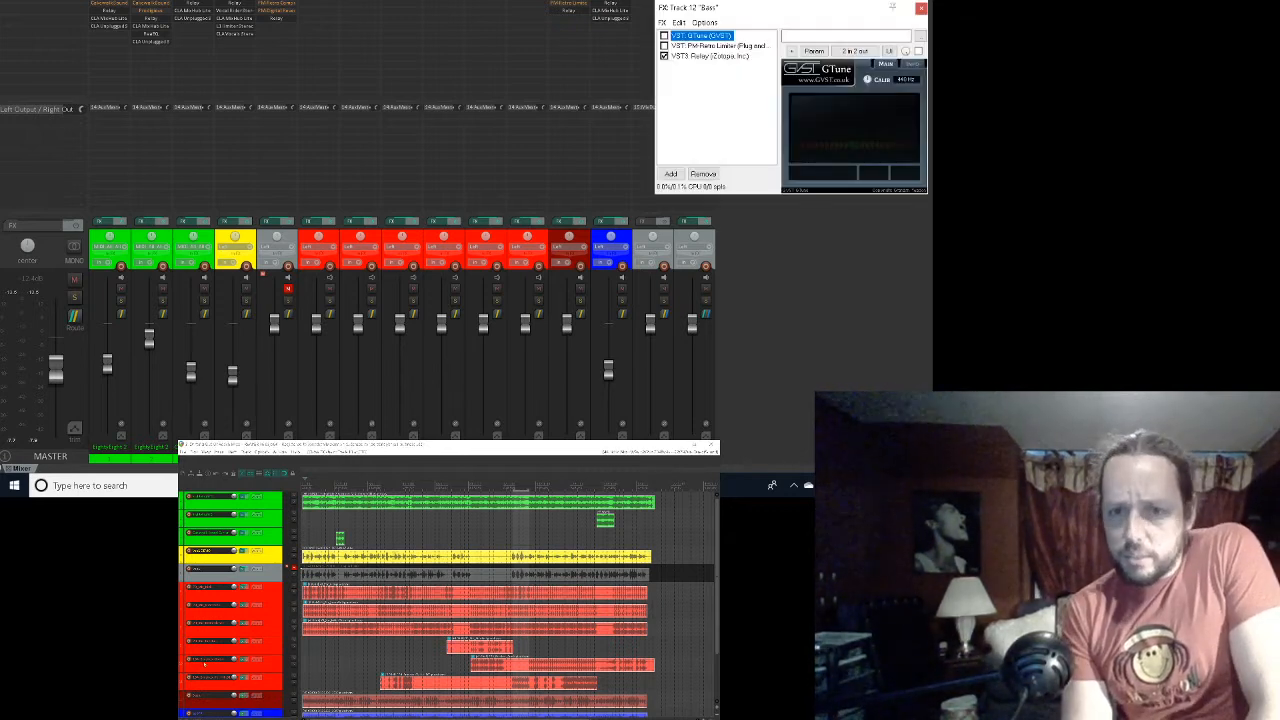
pyautogui.click(718, 62)
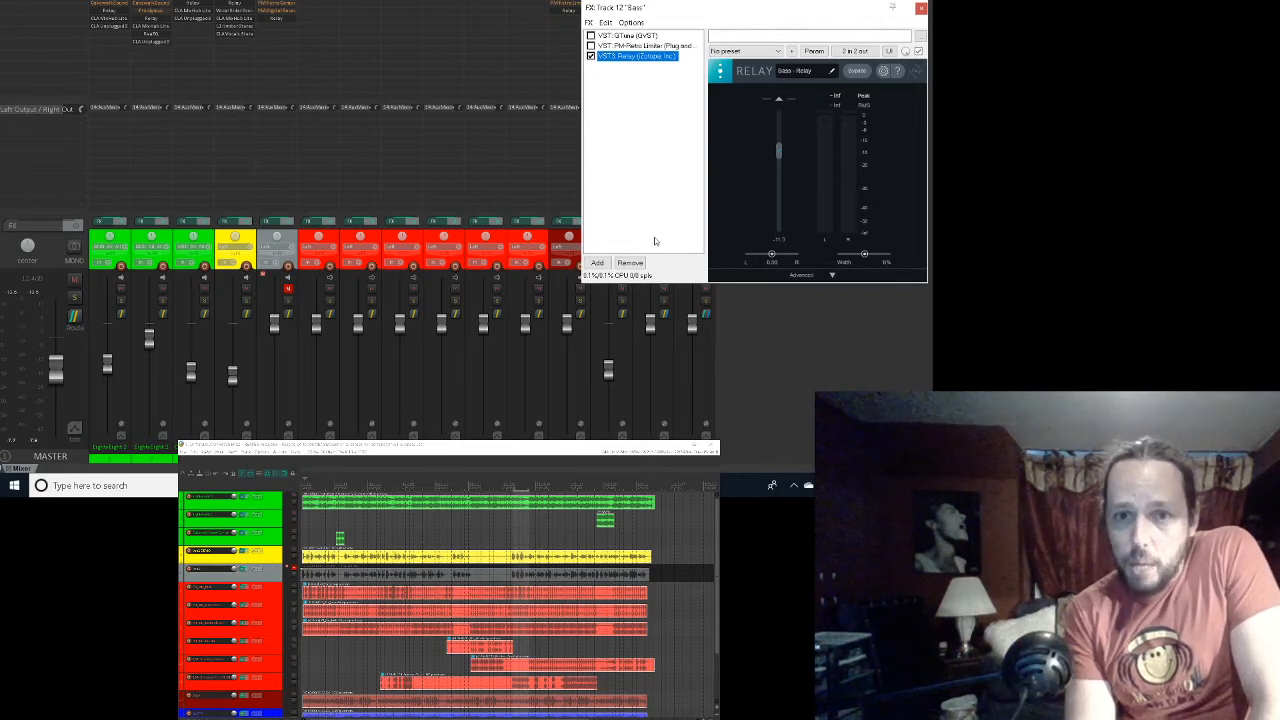
pyautogui.click(600, 263)
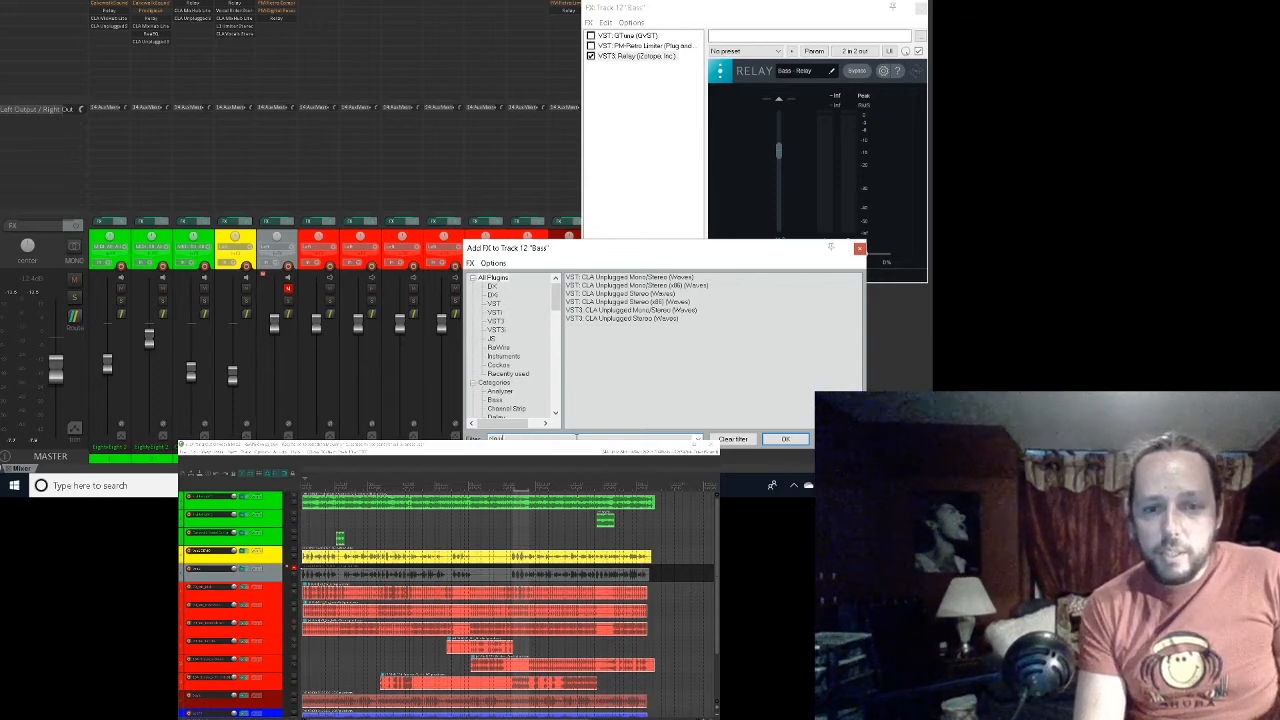
pyautogui.press('BackSpace')
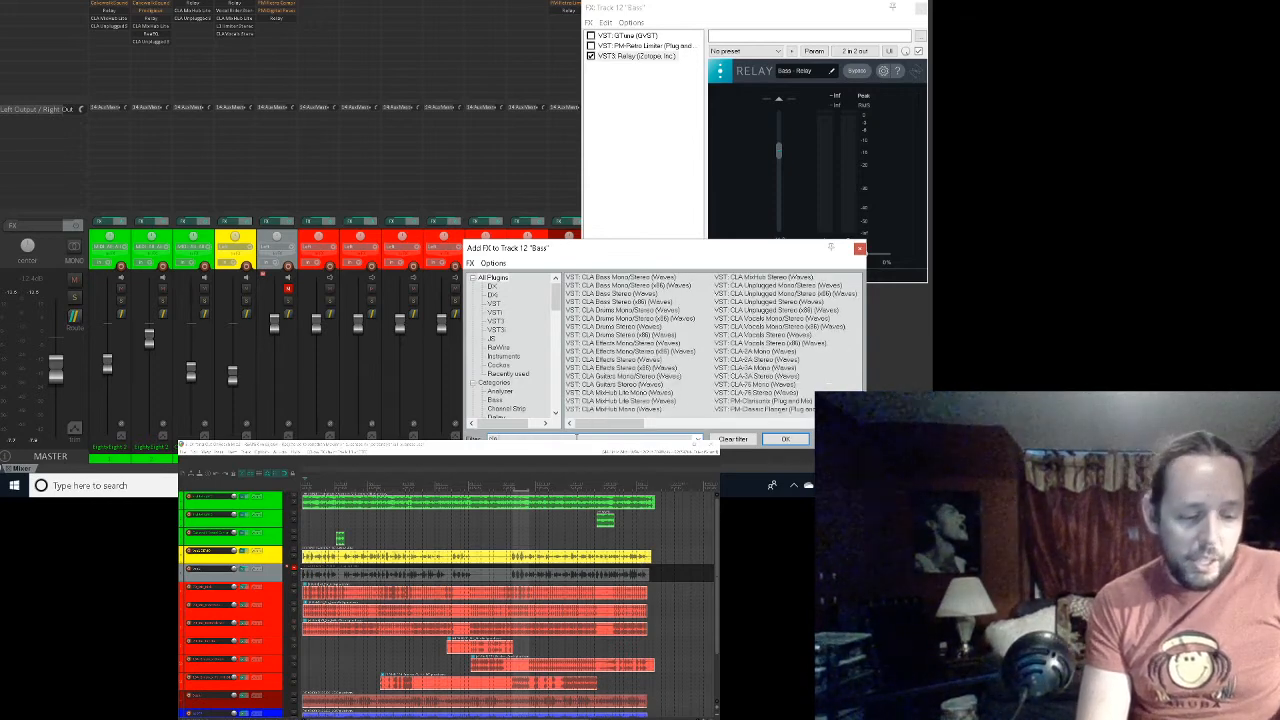
pyautogui.write('mi')
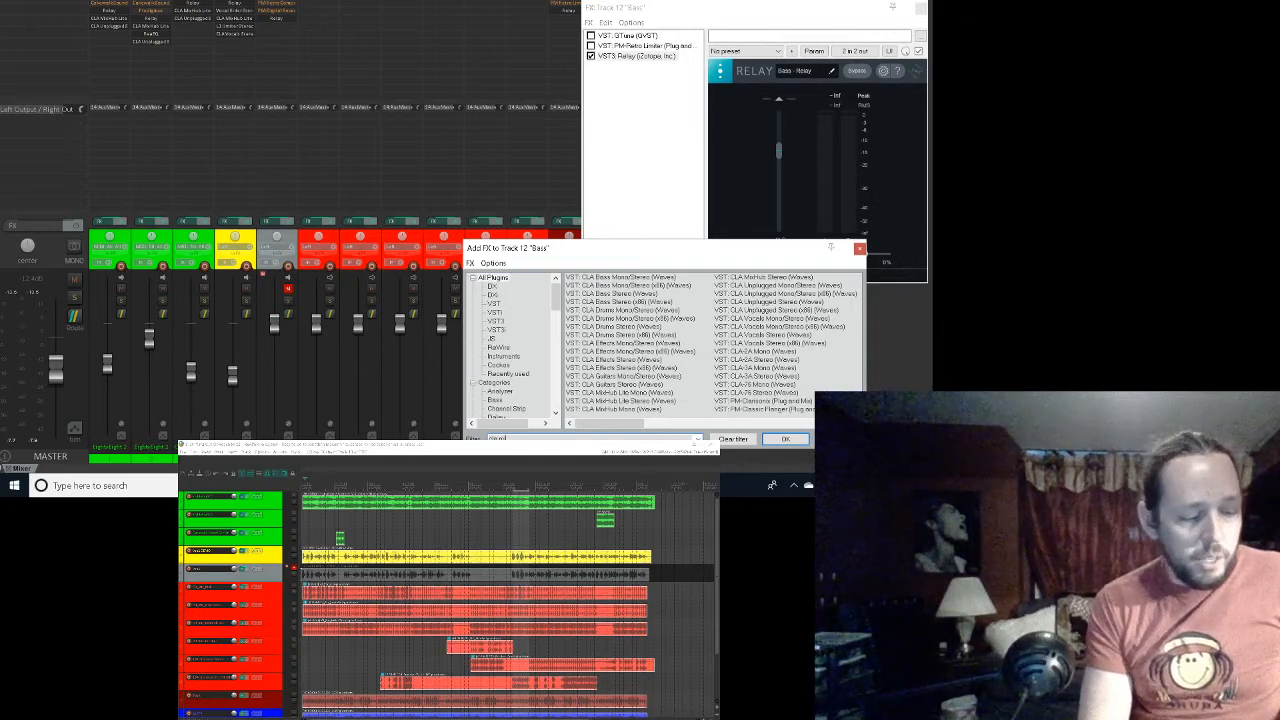
pyautogui.write('xhub')
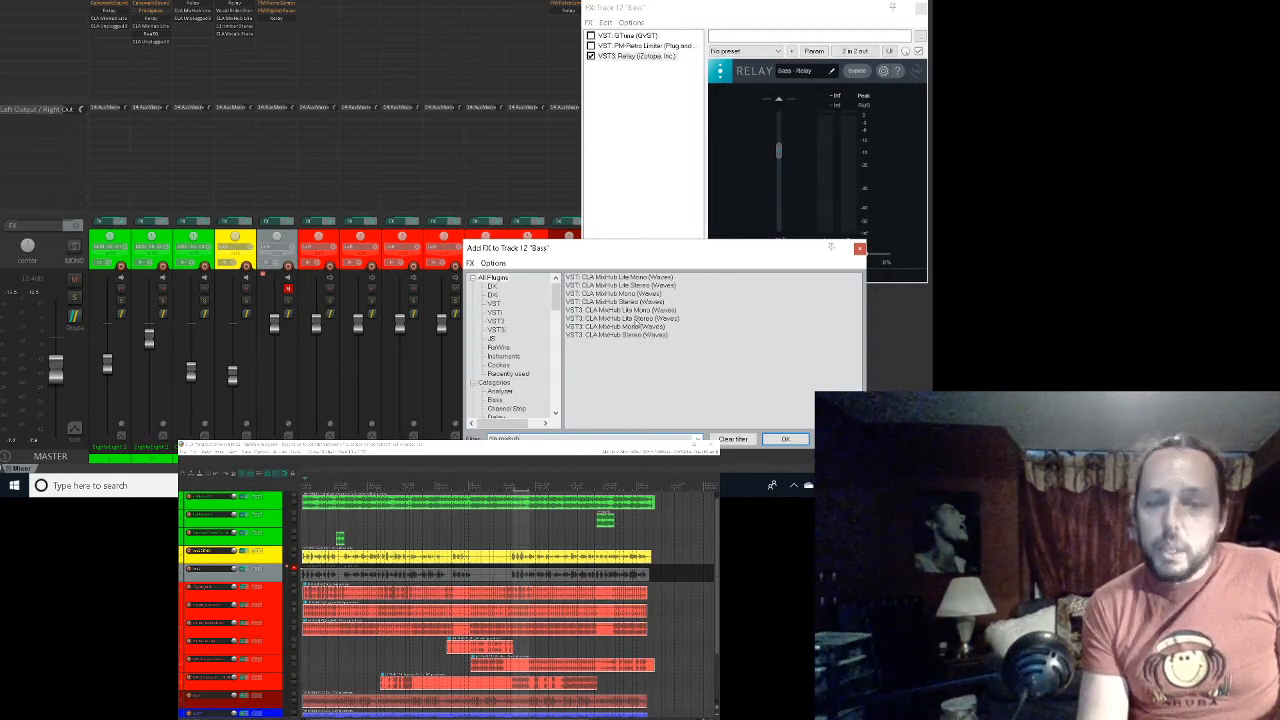
pyautogui.click(637, 319)
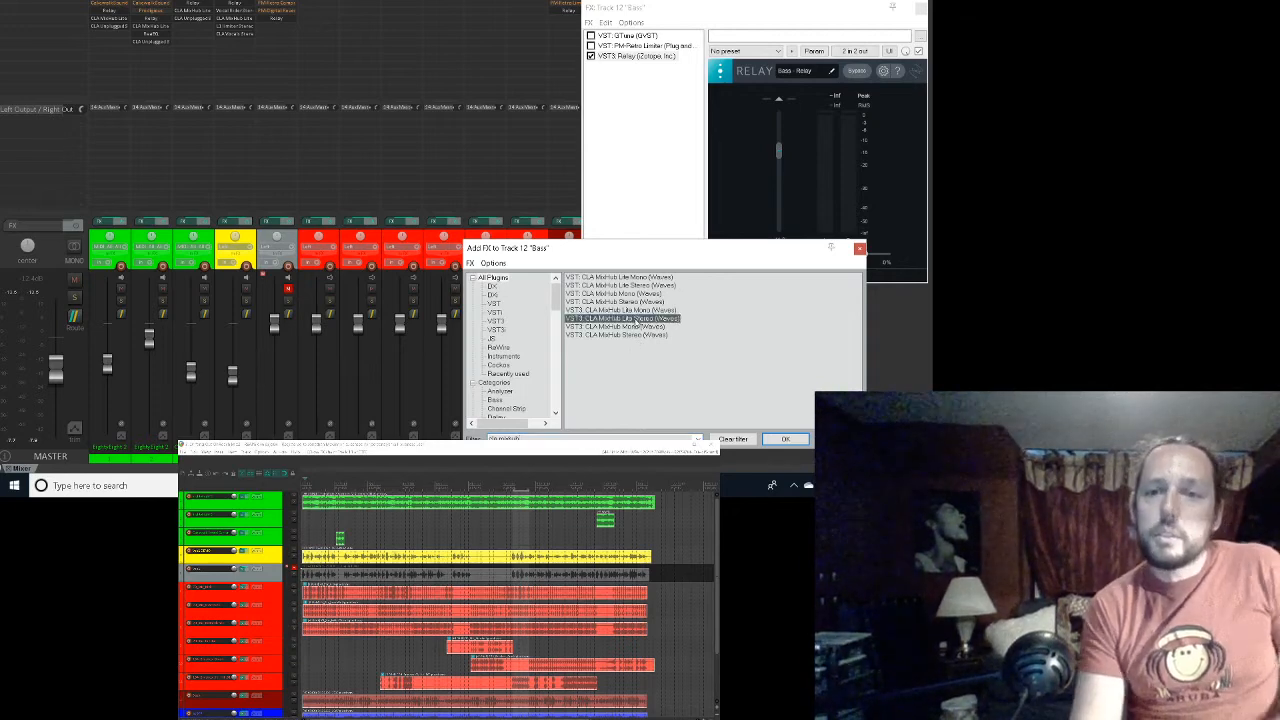
pyautogui.doubleClick(637, 319)
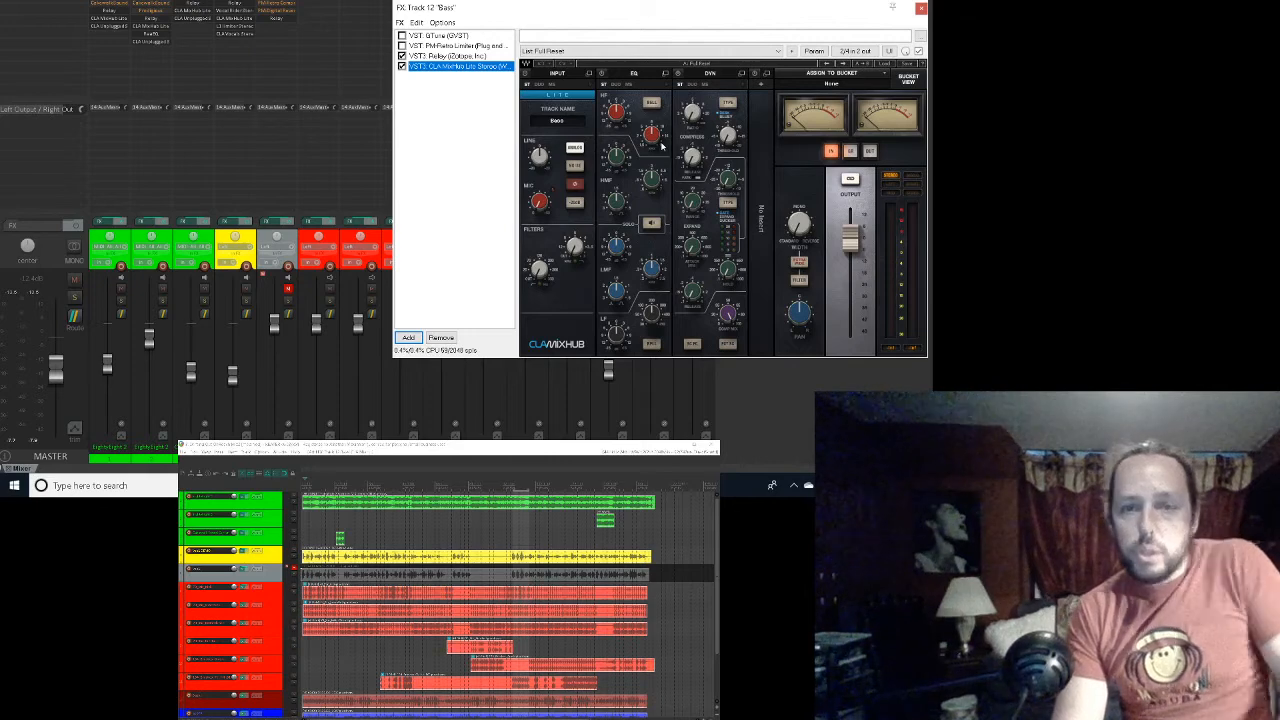
# Step: Shape the HF band of MixHub's EQ on Bass during playback, trying the Bell shape and switching it back off
pyautogui.press('space')
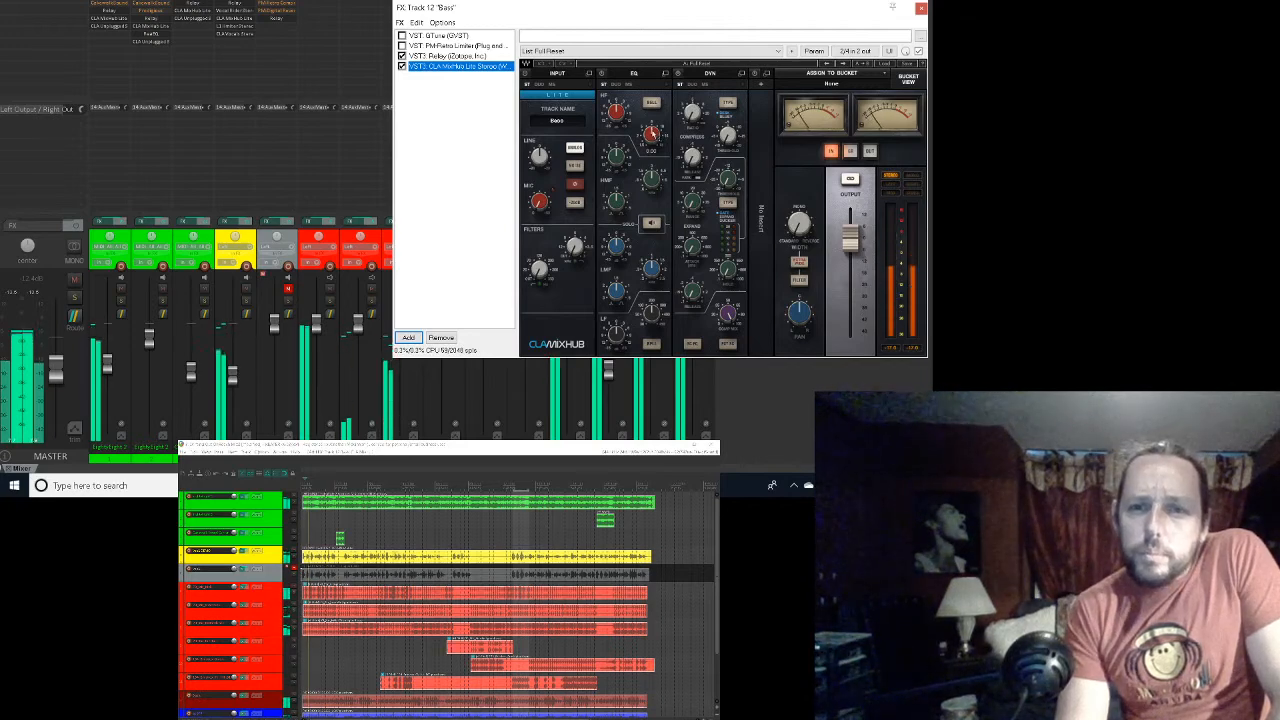
pyautogui.moveTo(651, 135); pyautogui.dragTo(651, 126)
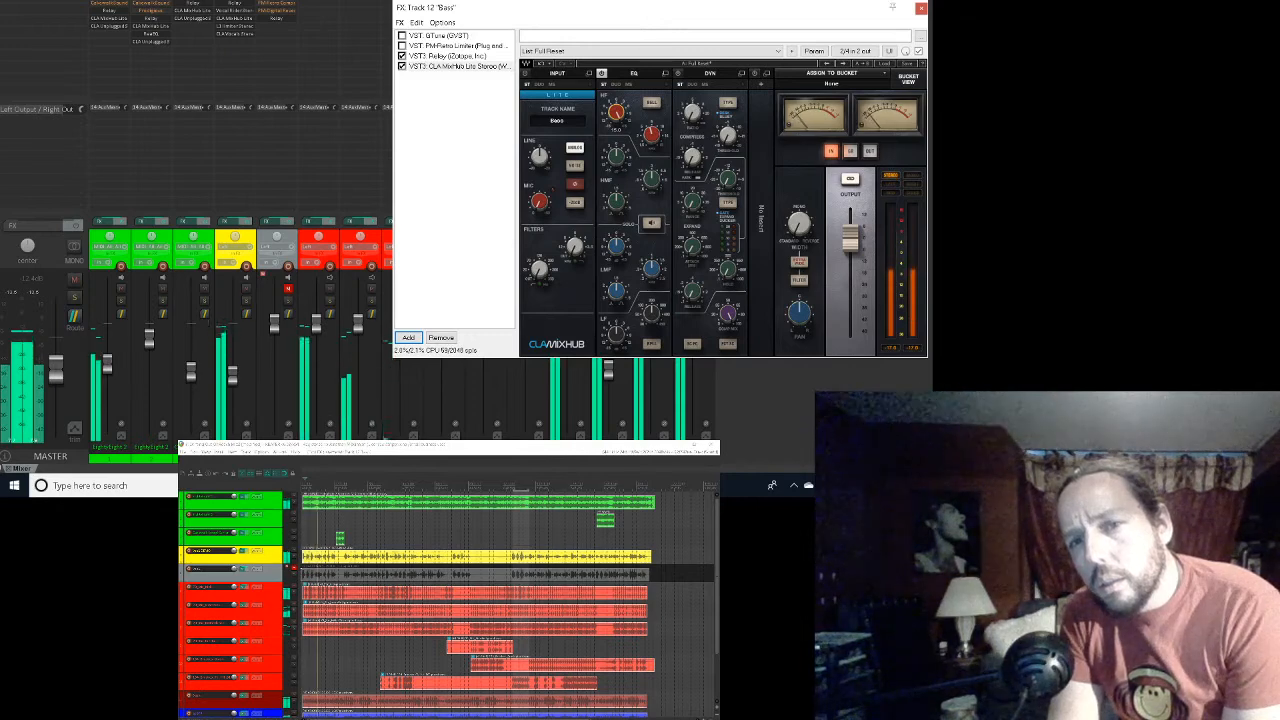
pyautogui.click(651, 104)
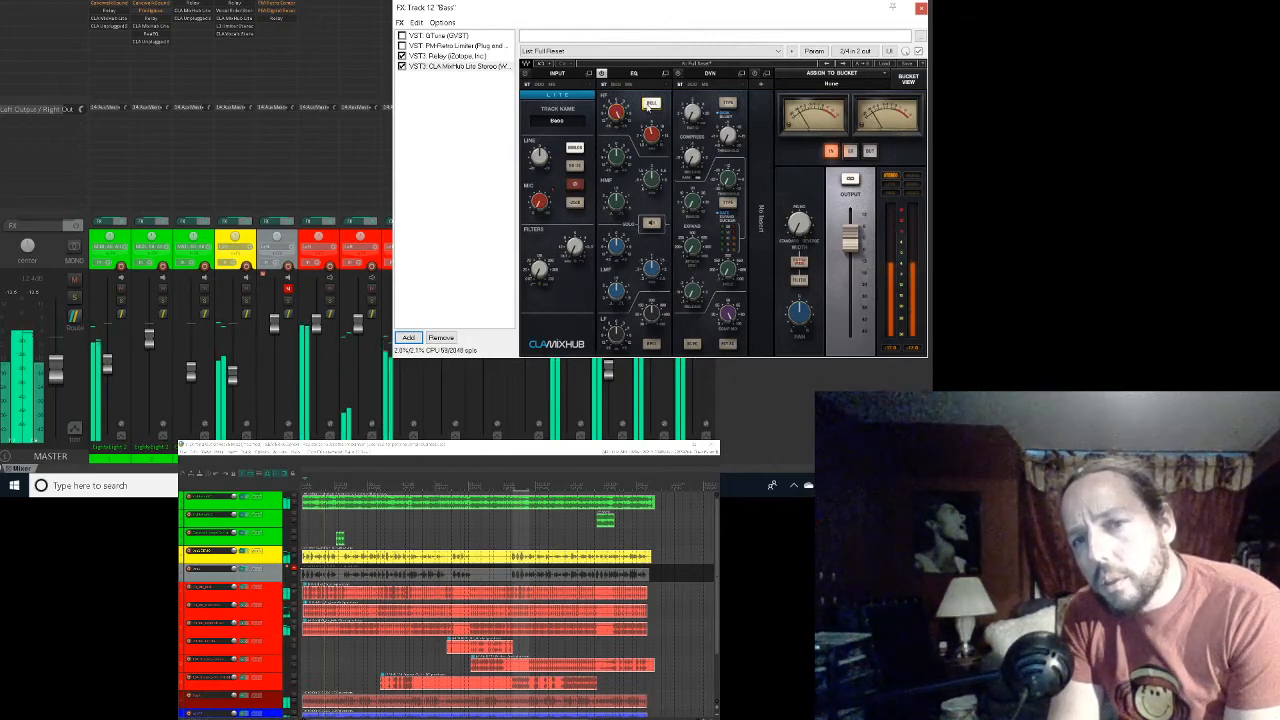
pyautogui.click(648, 107)
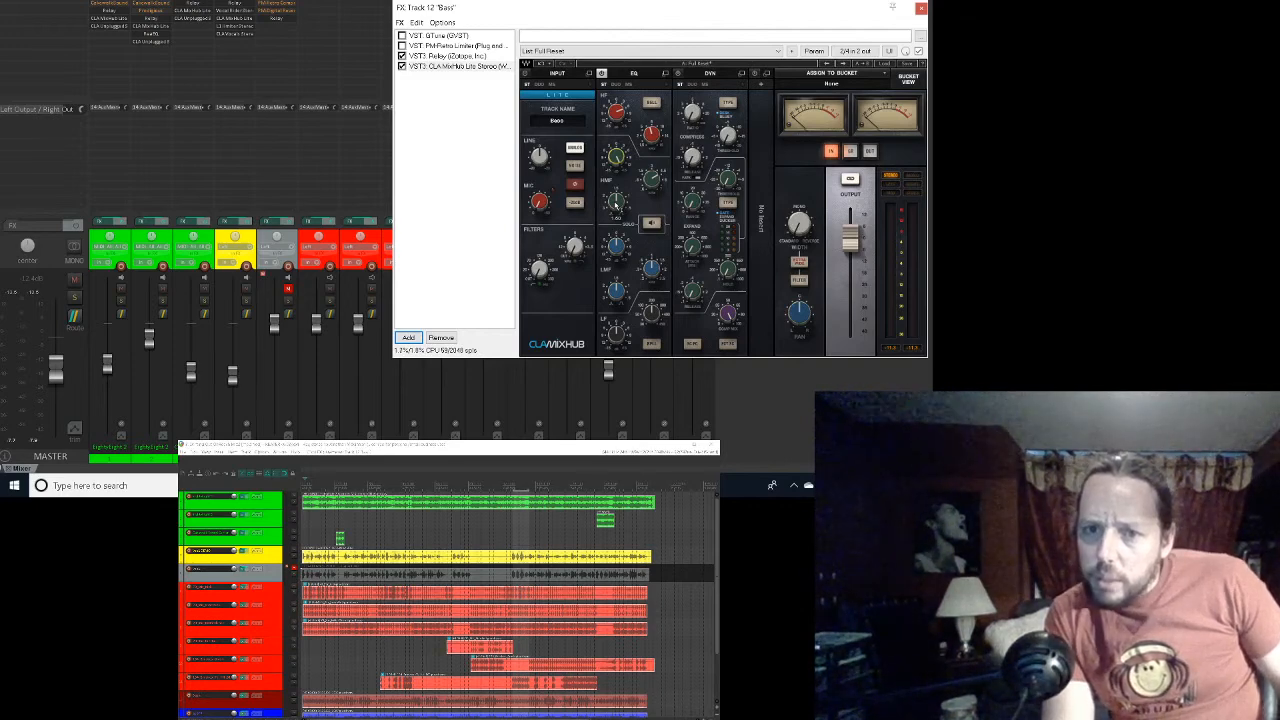
# Step: Tune the HMF band and adjust the lower bands of MixHub's EQ on Bass while auditioning the mix
pyautogui.press('space')
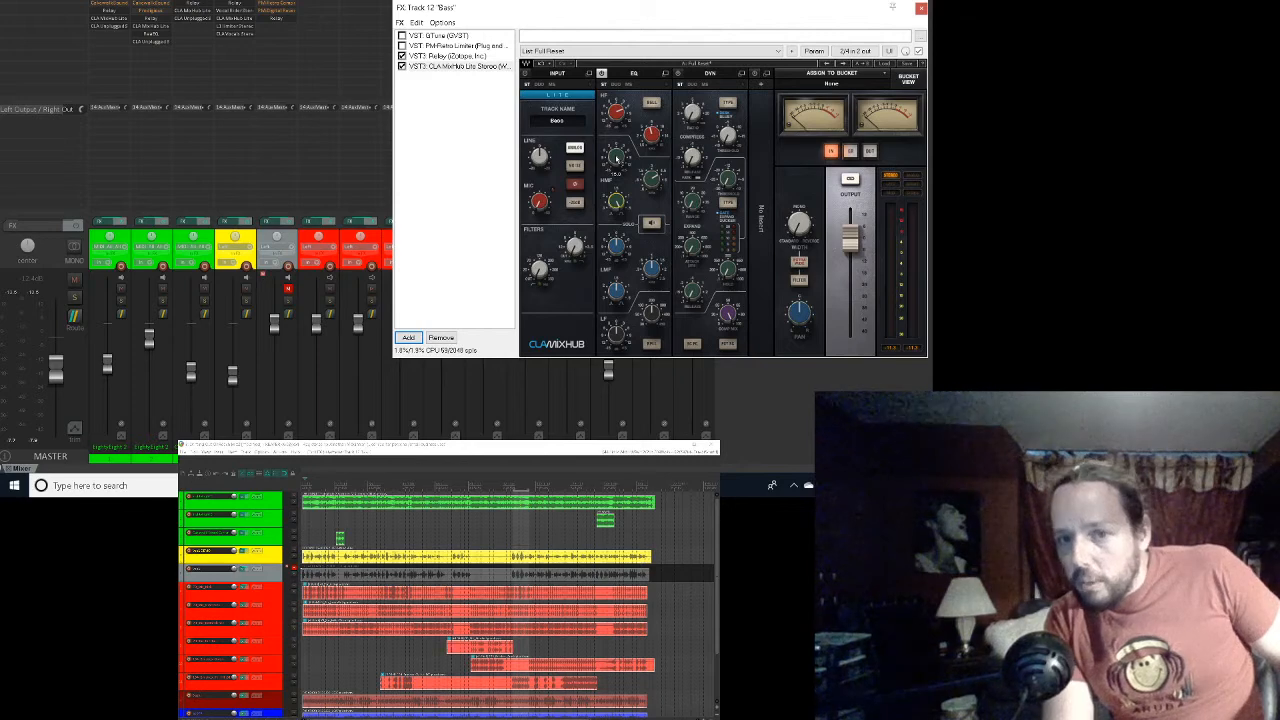
pyautogui.press('space')
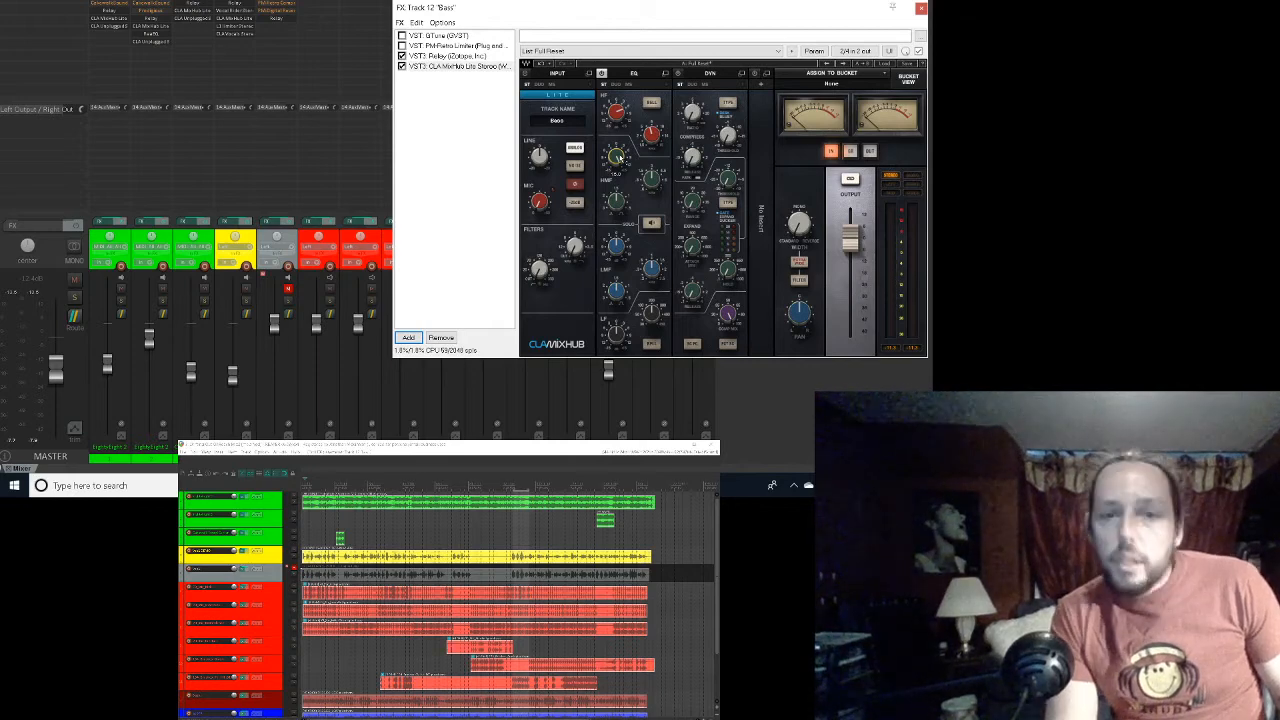
pyautogui.press('space')
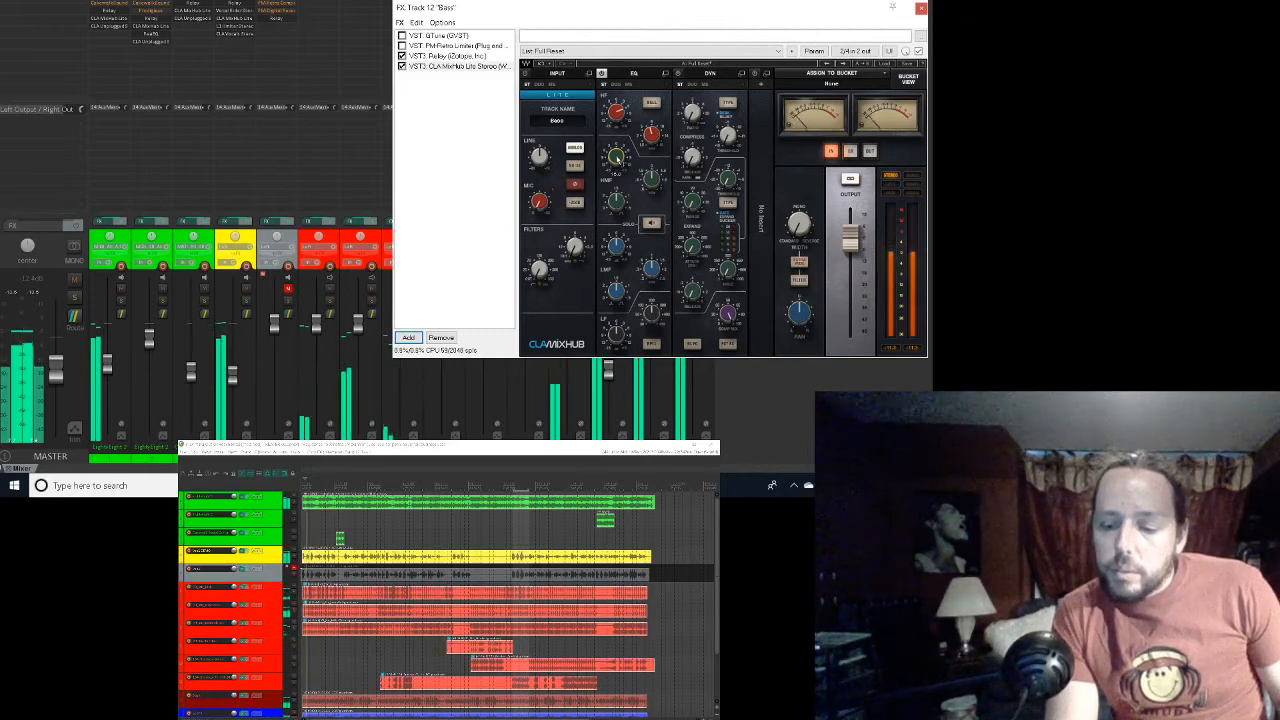
pyautogui.doubleClick(617, 163)
pyautogui.click(619, 162)
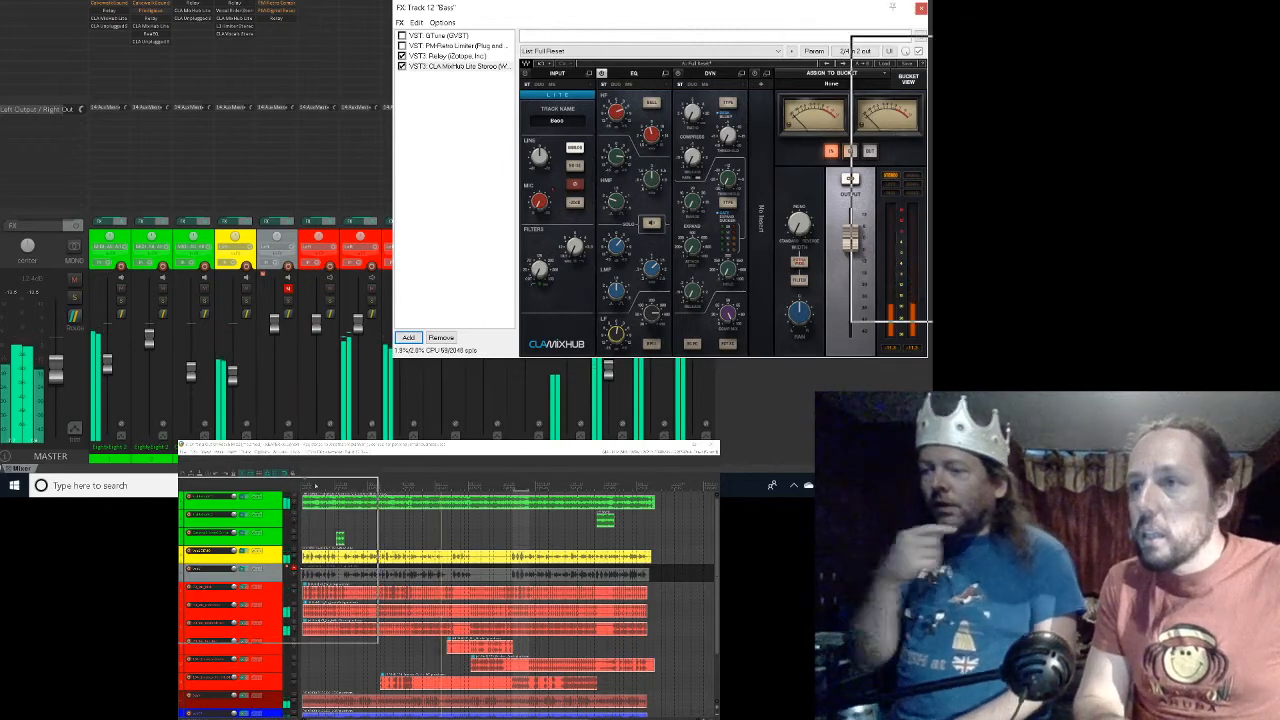
# Step: Move the Bass effects window clear of the mixer faders, lower the Bass channel slightly, and maximize the effects window
pyautogui.moveTo(447, 521); pyautogui.dragTo(506, 524)
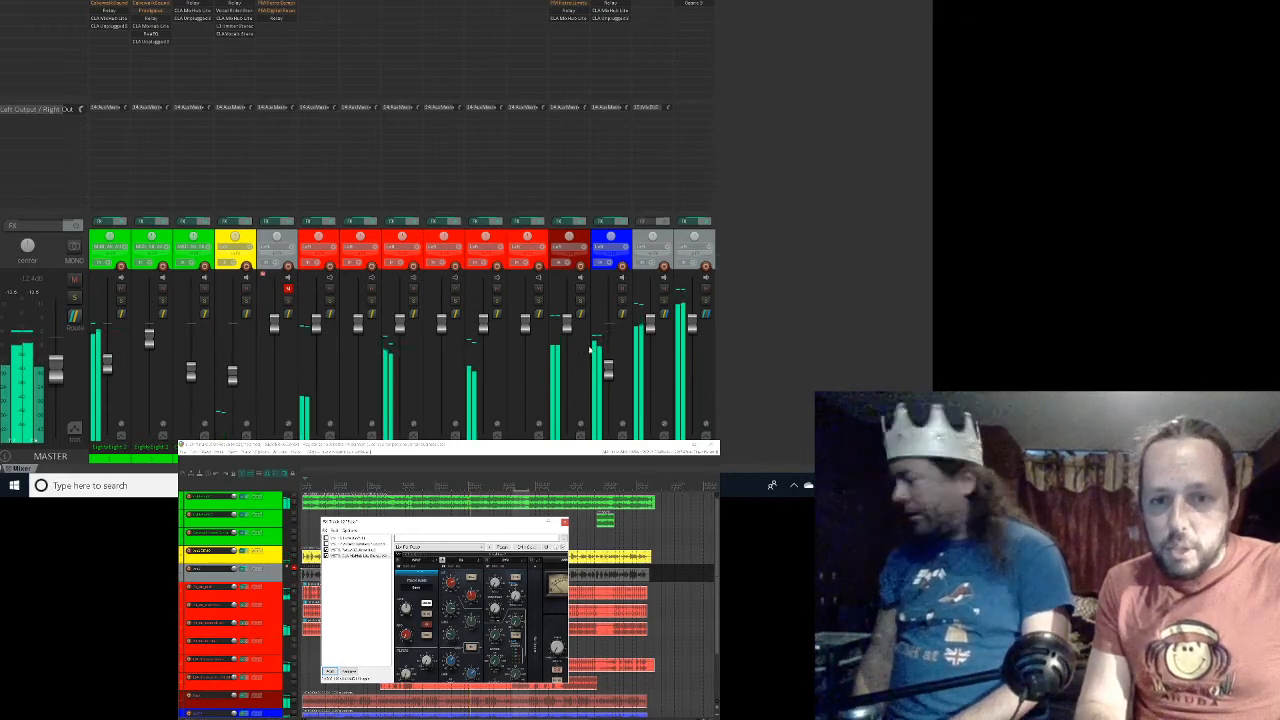
pyautogui.click(566, 325)
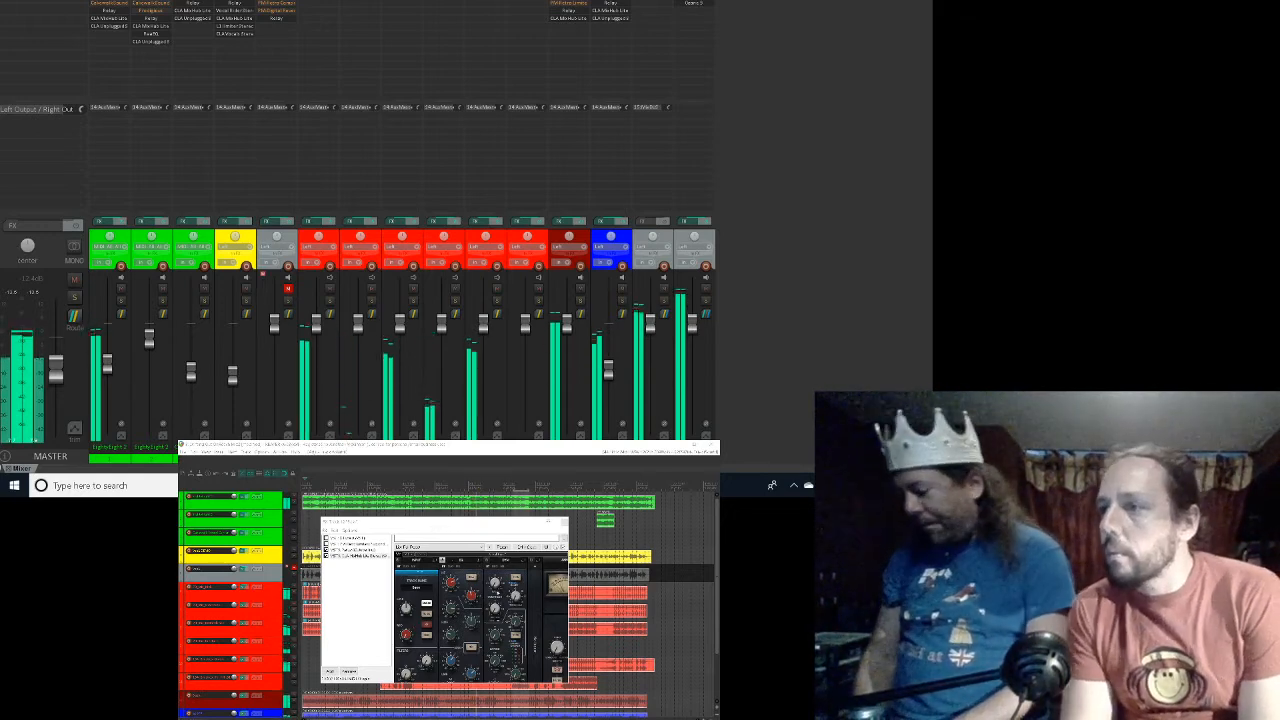
pyautogui.moveTo(489, 524); pyautogui.dragTo(486, 444)
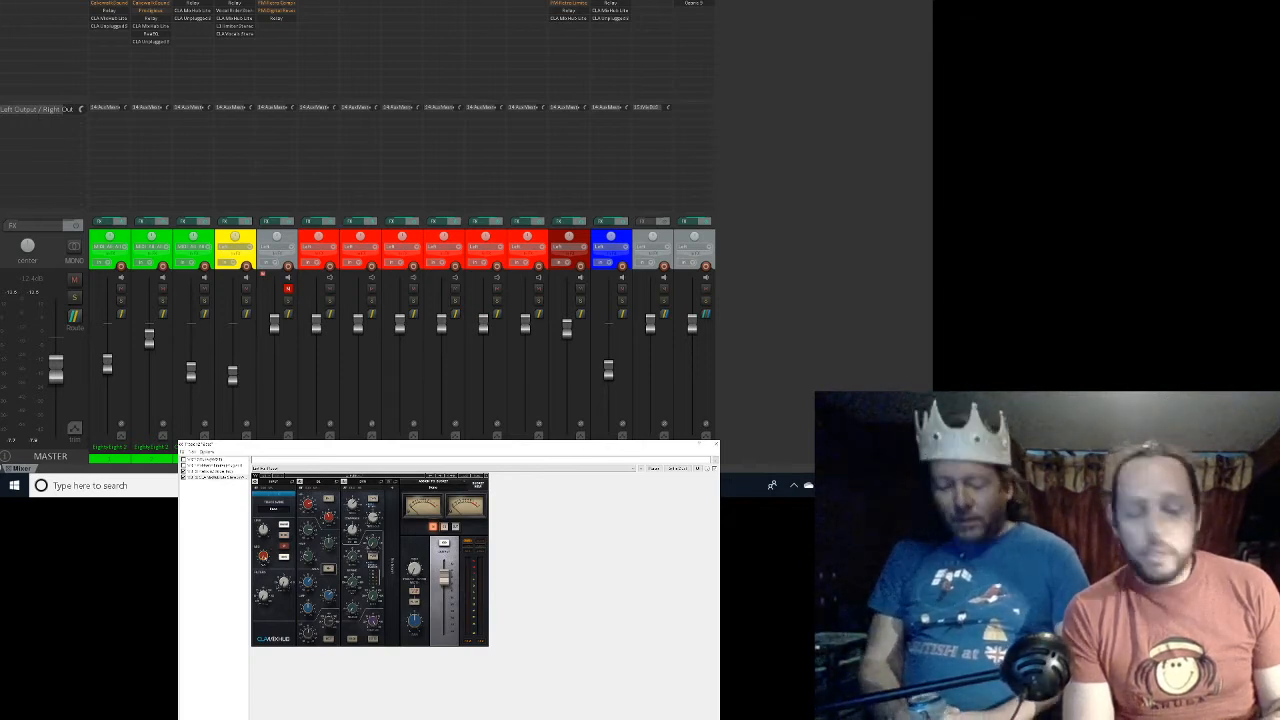
# Step: Play the mix in several passes and lower the Bass channel's volume further to balance it
pyautogui.press('space')
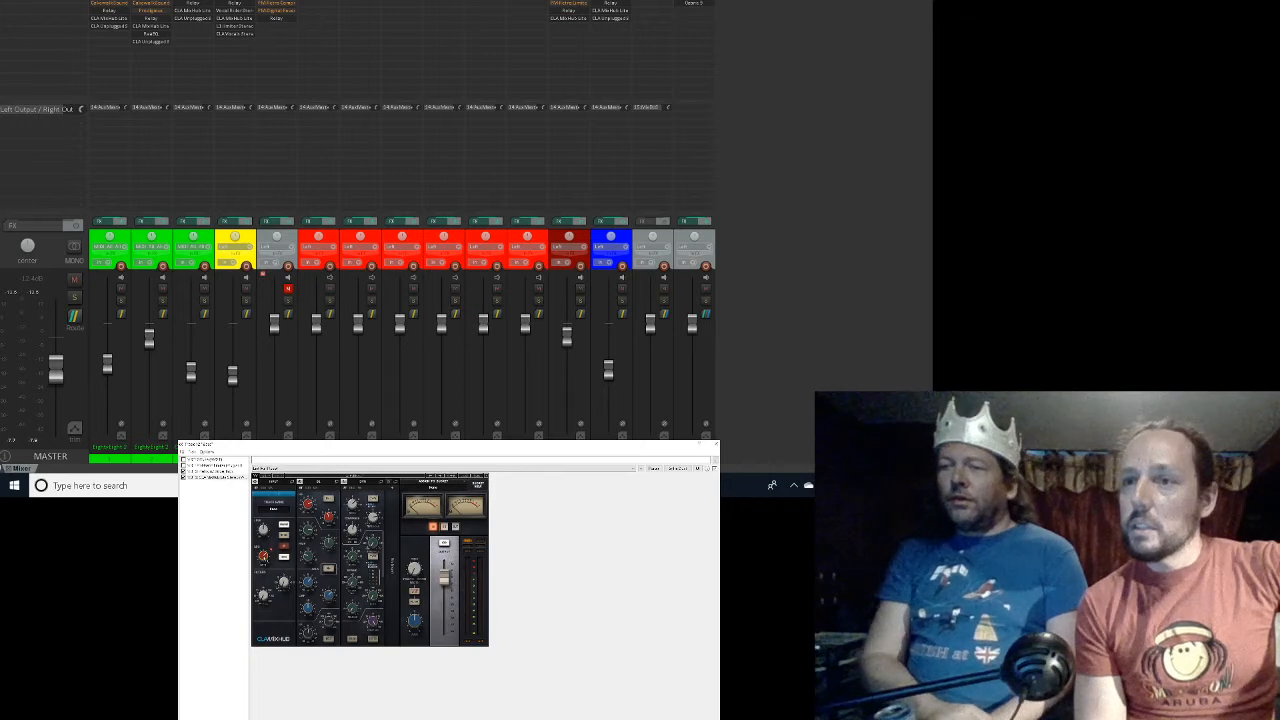
pyautogui.press('space')
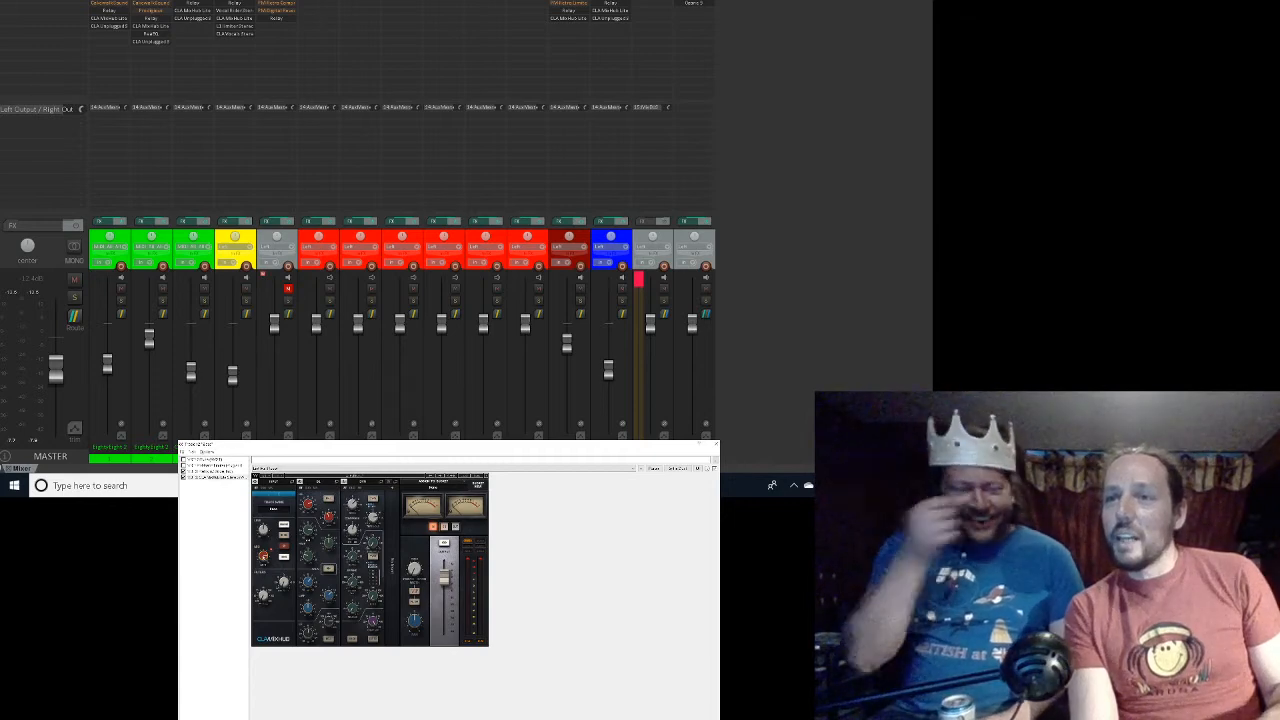
pyautogui.press('space')
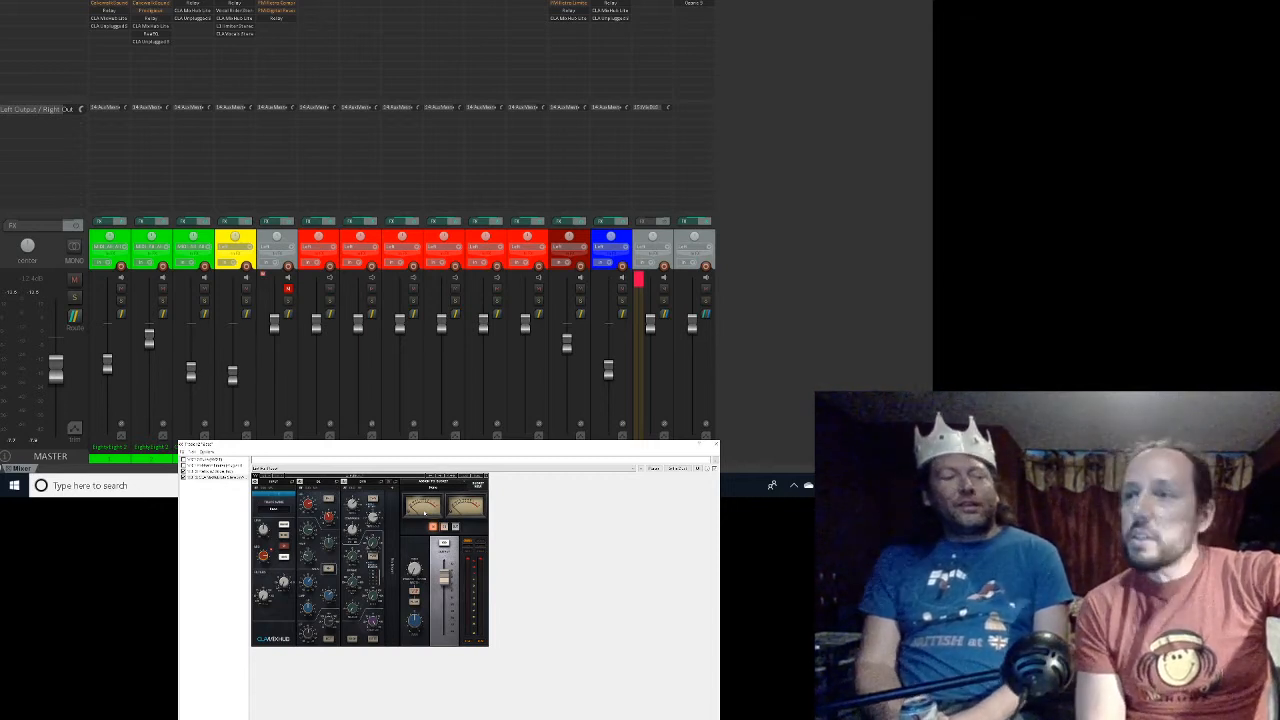
pyautogui.press('space')
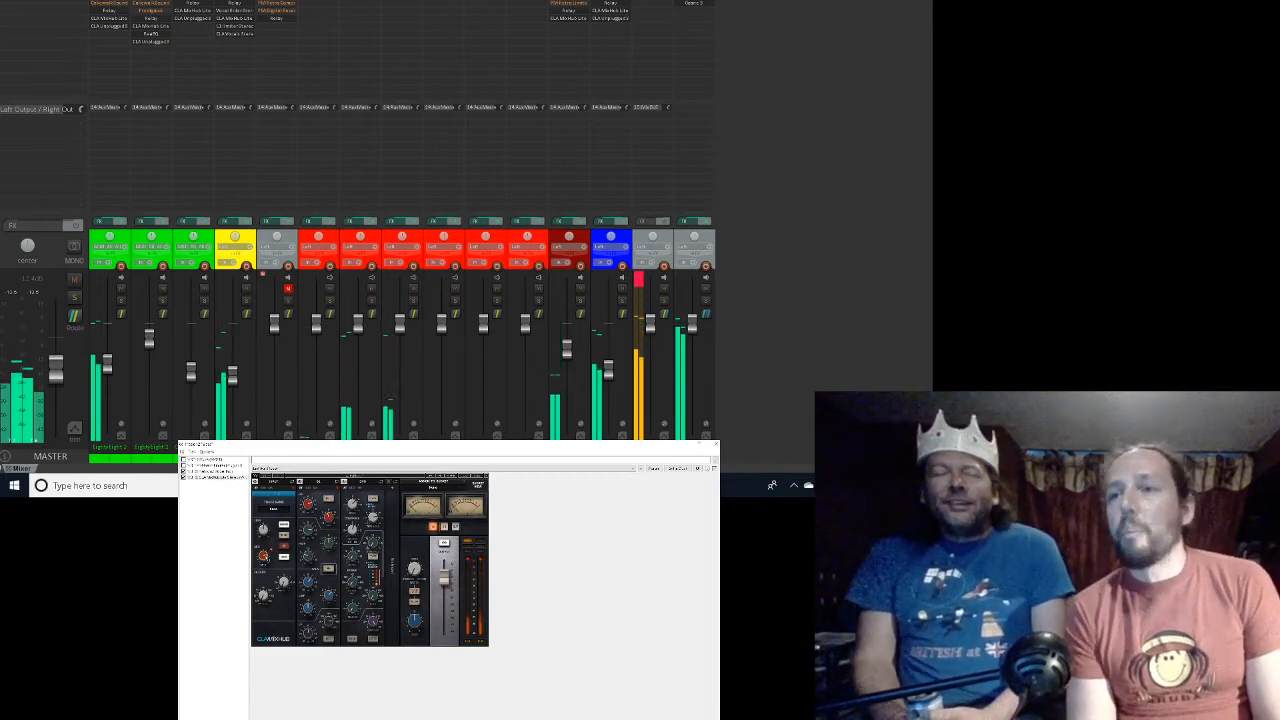
pyautogui.press('space')
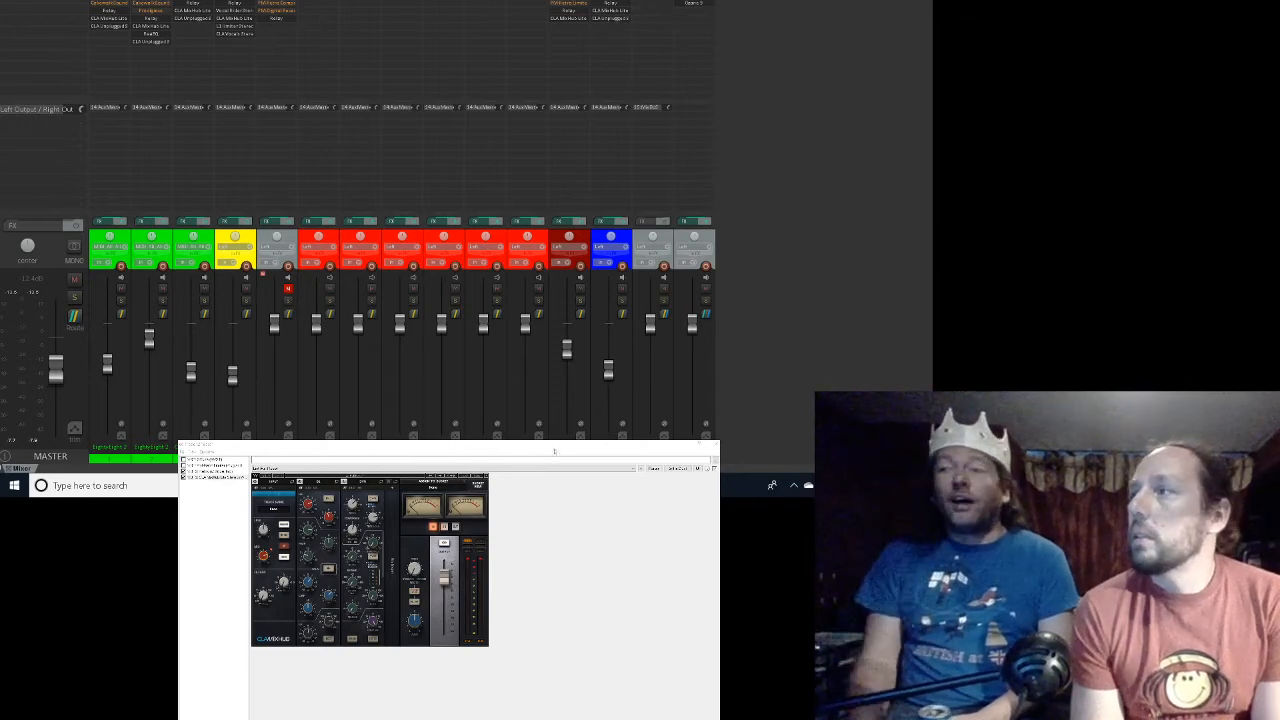
# Step: Restore the maximized Bass effects window and save the project
pyautogui.moveTo(568, 446); pyautogui.dragTo(552, 504)
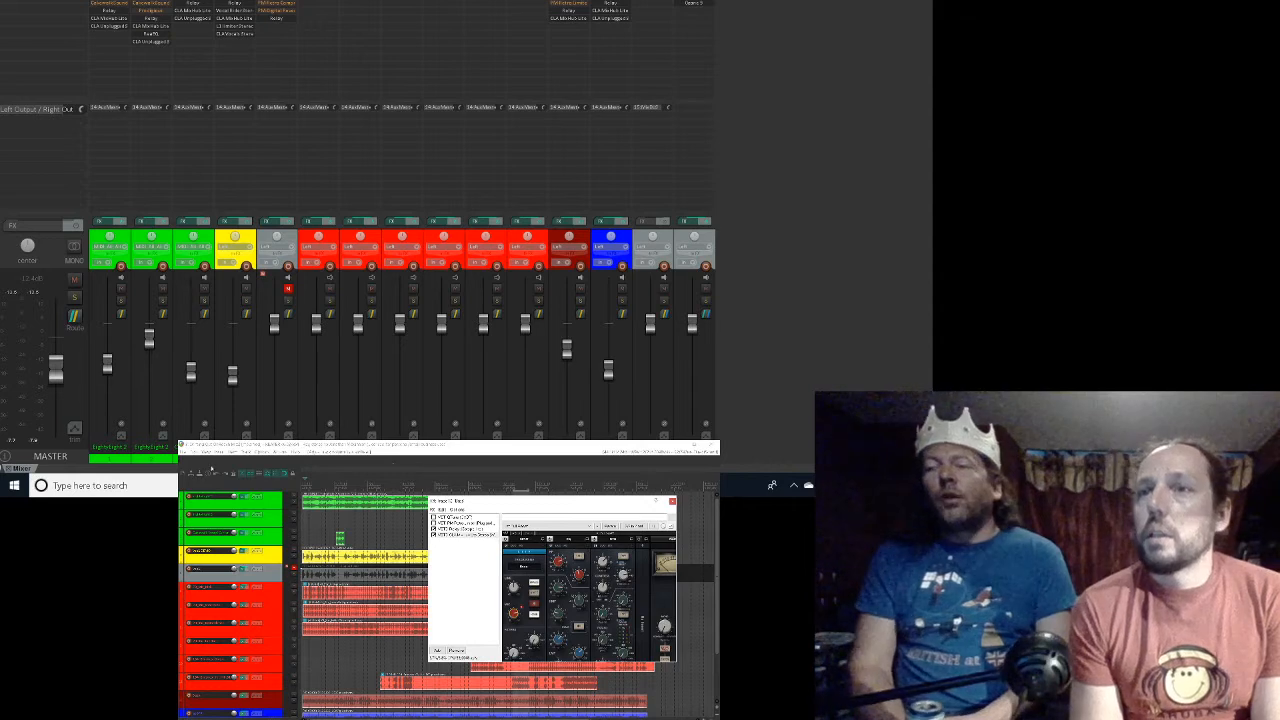
pyautogui.click(184, 453)
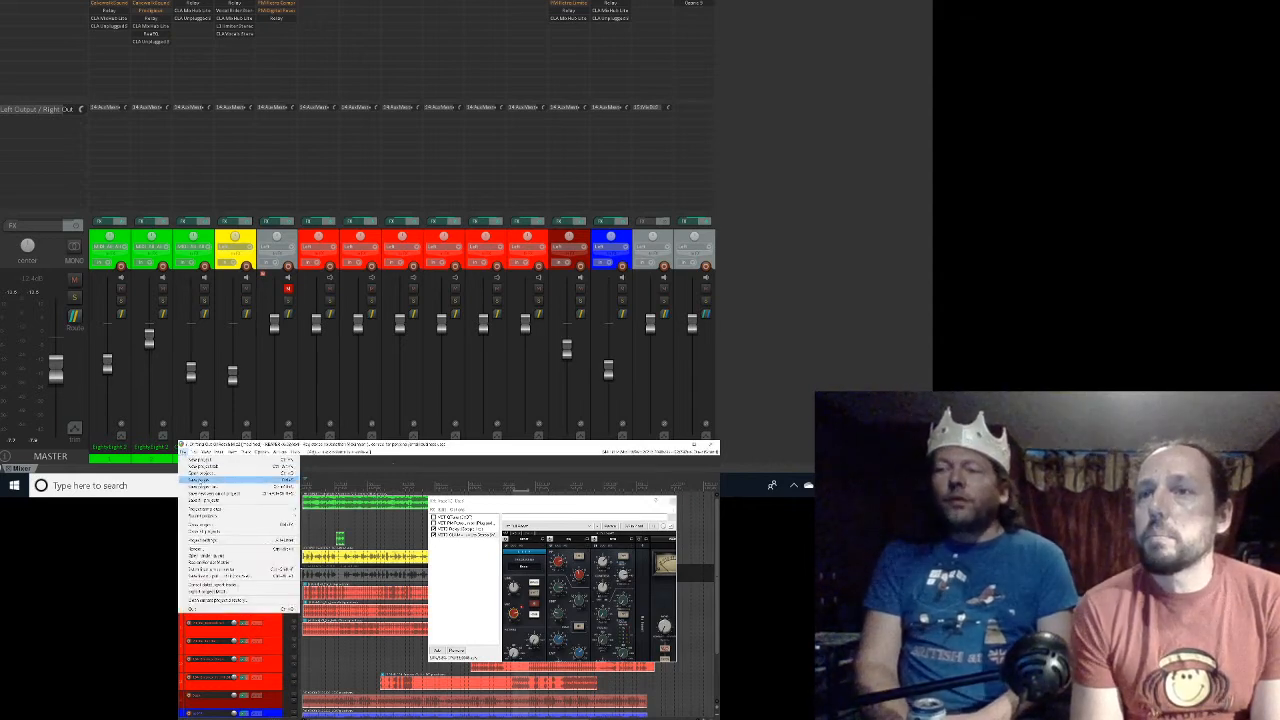
pyautogui.click(199, 481)
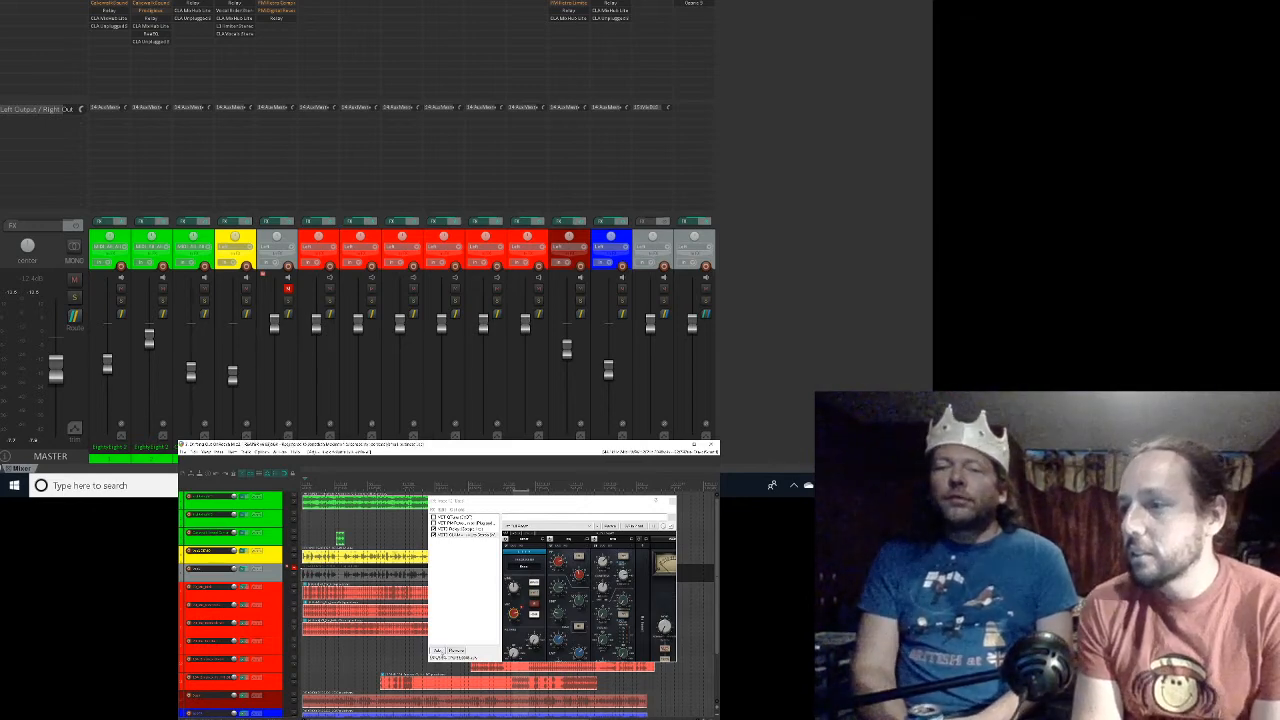
# Step: Add the VST3 CLA Bass Stereo plug-in to the Bass track and switch off its six effect sections
pyautogui.click(437, 651)
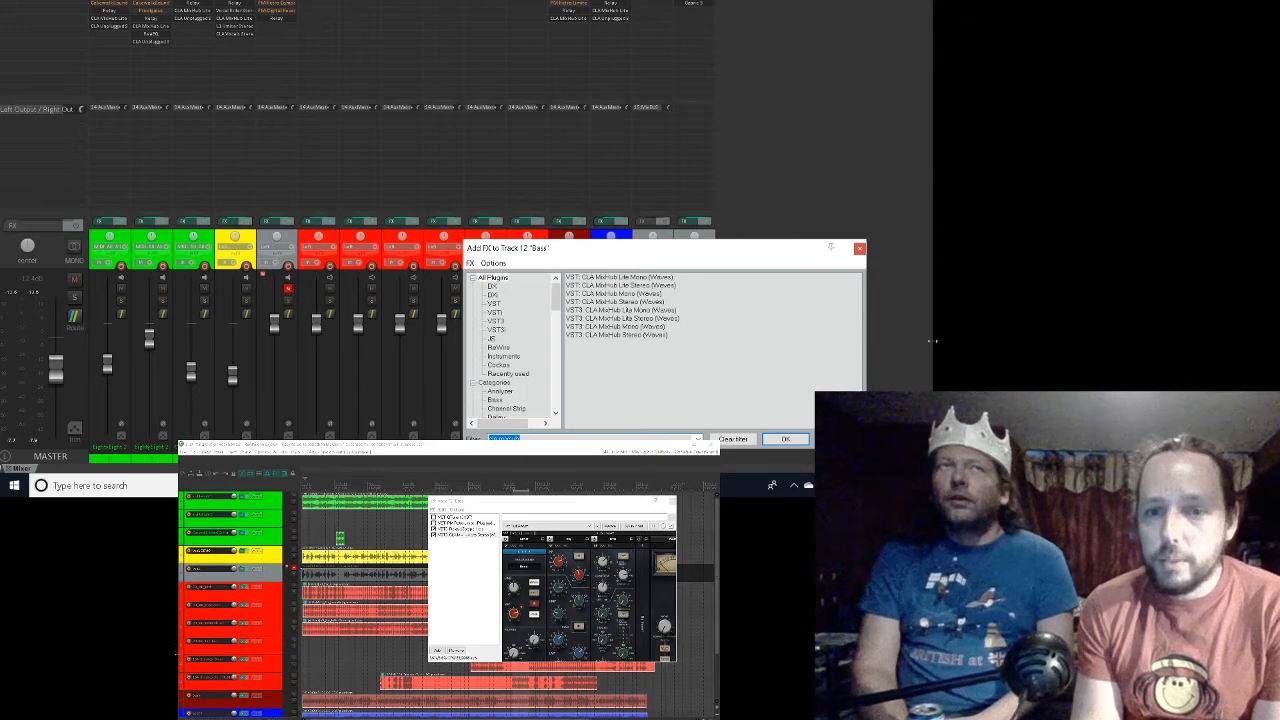
pyautogui.click(549, 437)
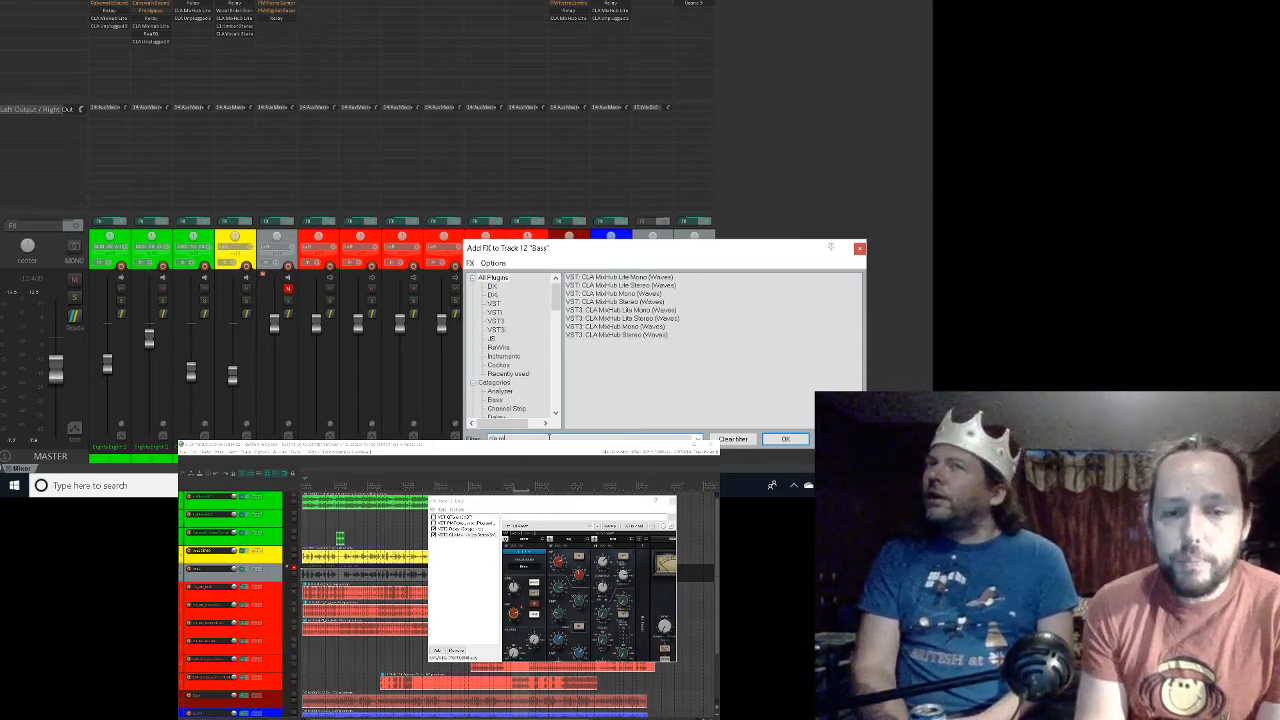
pyautogui.press('BackSpace')
pyautogui.press('BackSpace')
pyautogui.press('BackSpace')
pyautogui.press('BackSpace')
pyautogui.press('BackSpace')
pyautogui.press('BackSpace')
pyautogui.press('BackSpace')
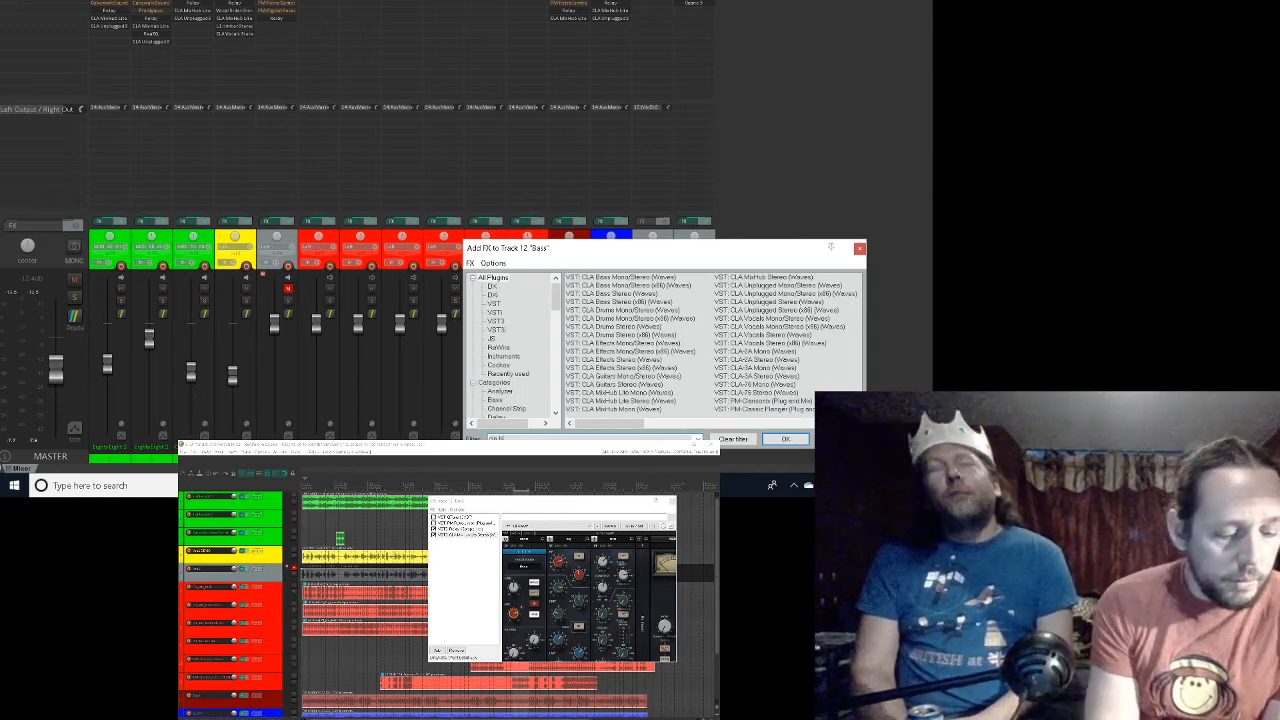
pyautogui.write('bass')
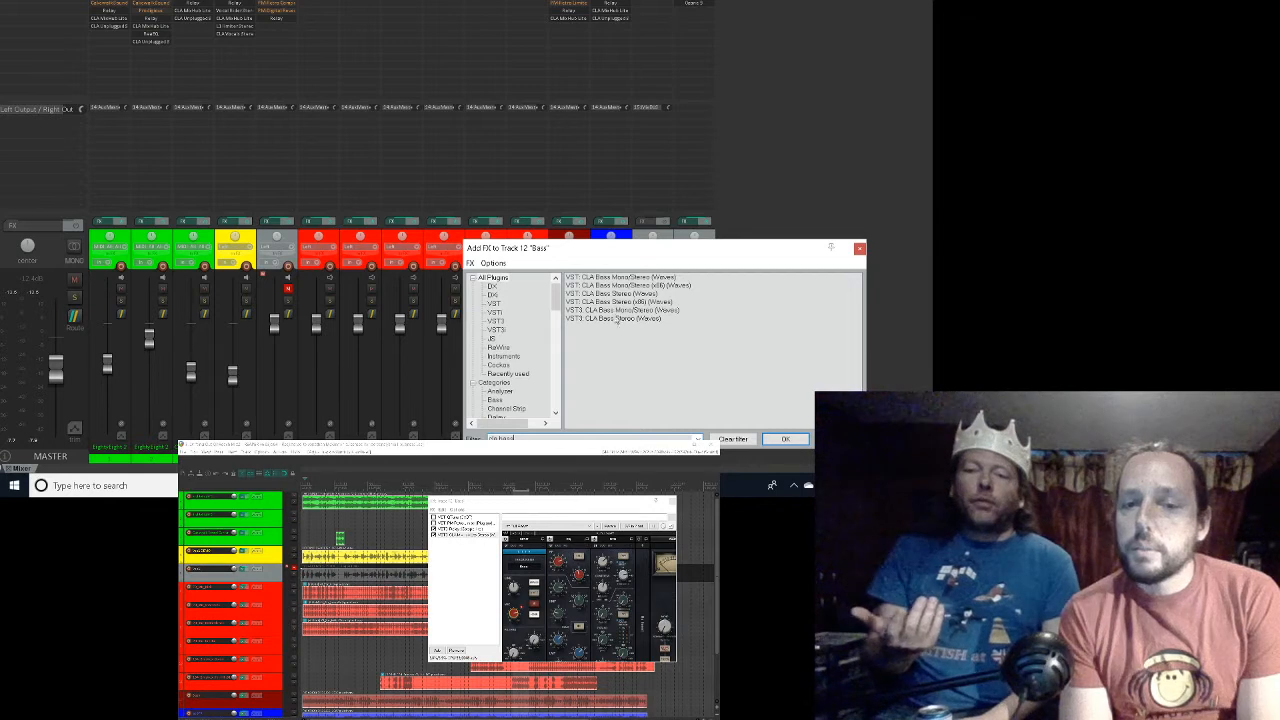
pyautogui.click(617, 319)
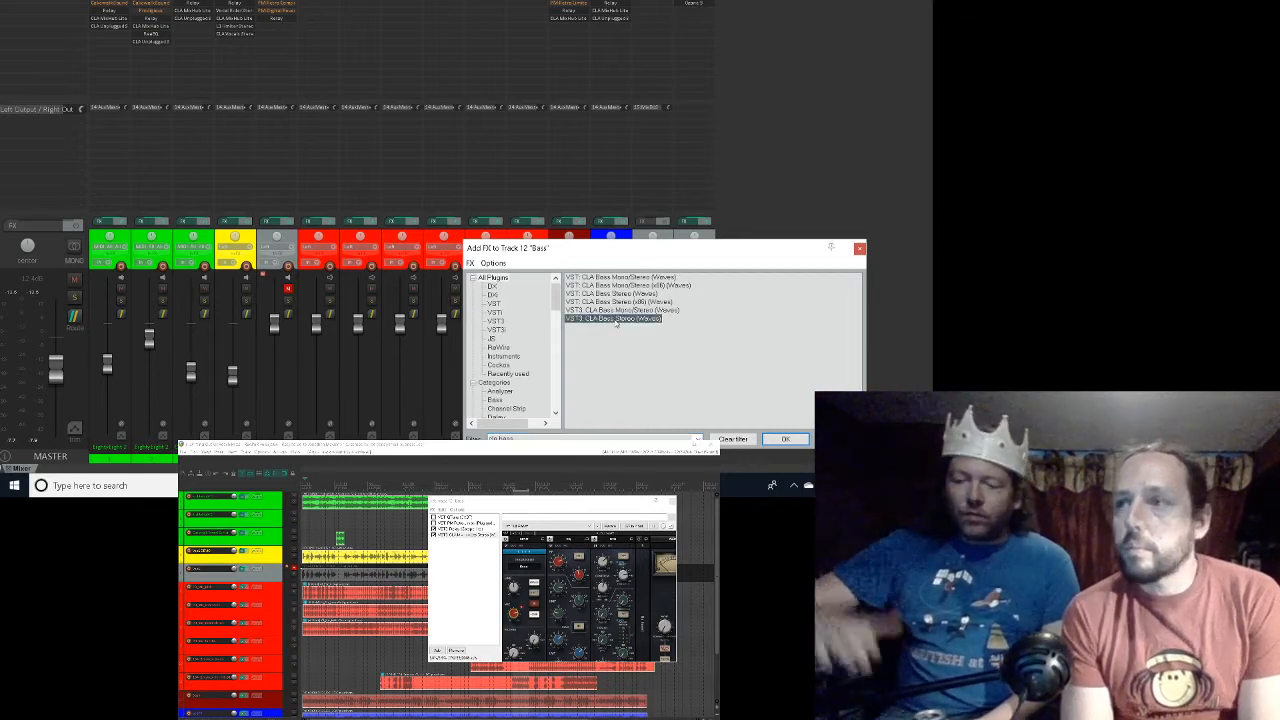
pyautogui.doubleClick(616, 320)
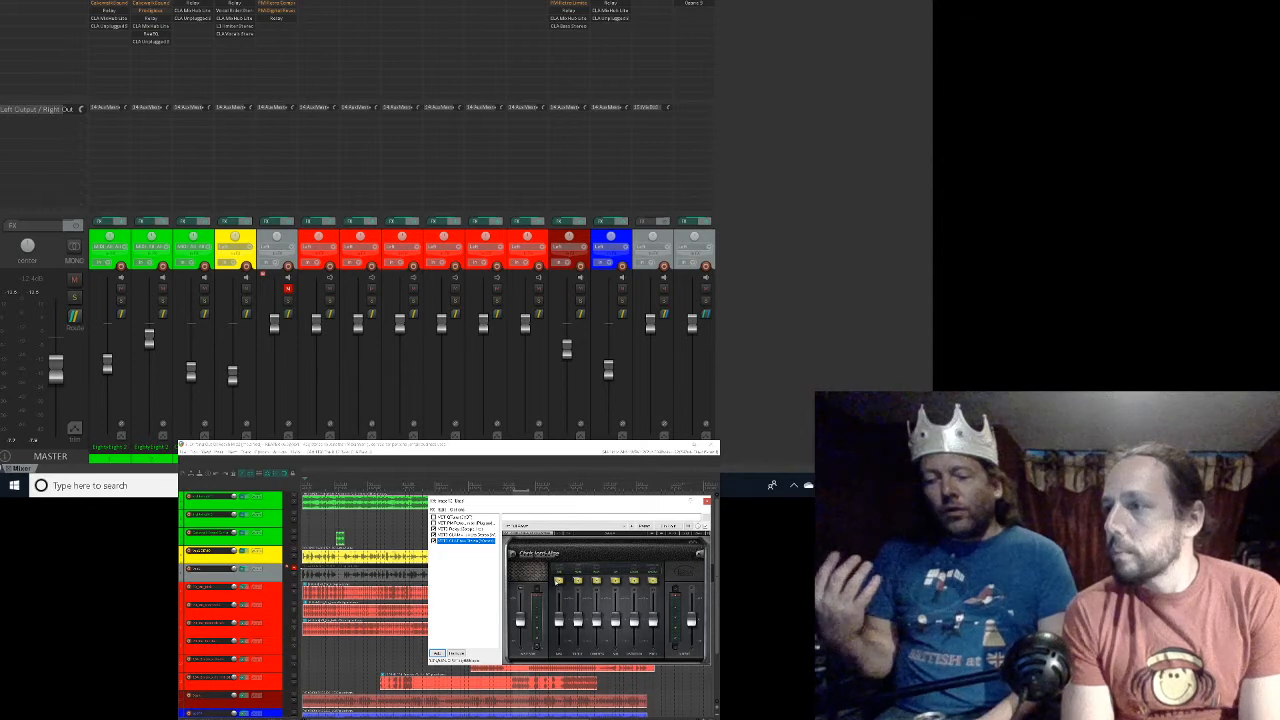
pyautogui.click(557, 581)
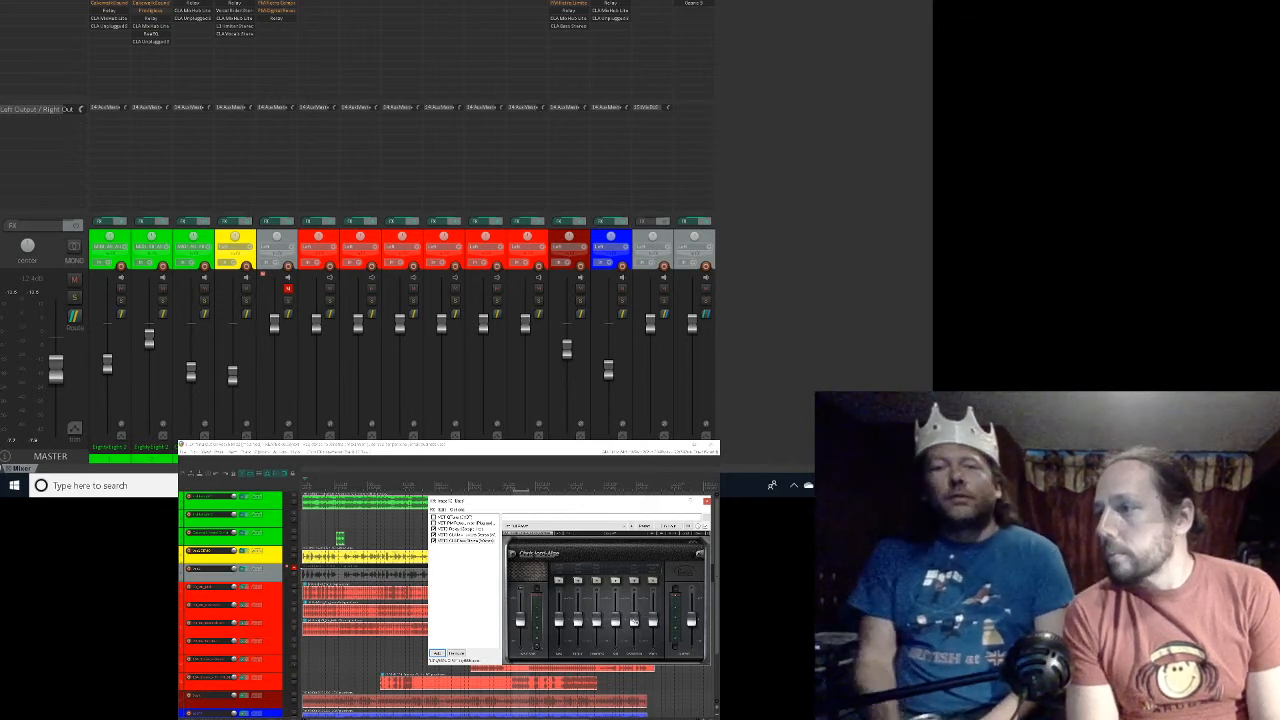
# Step: Play the mix with the Bass effects window maximized, switch on CLA Bass's Distortion section, and raise its fader moderately
pyautogui.press('space')
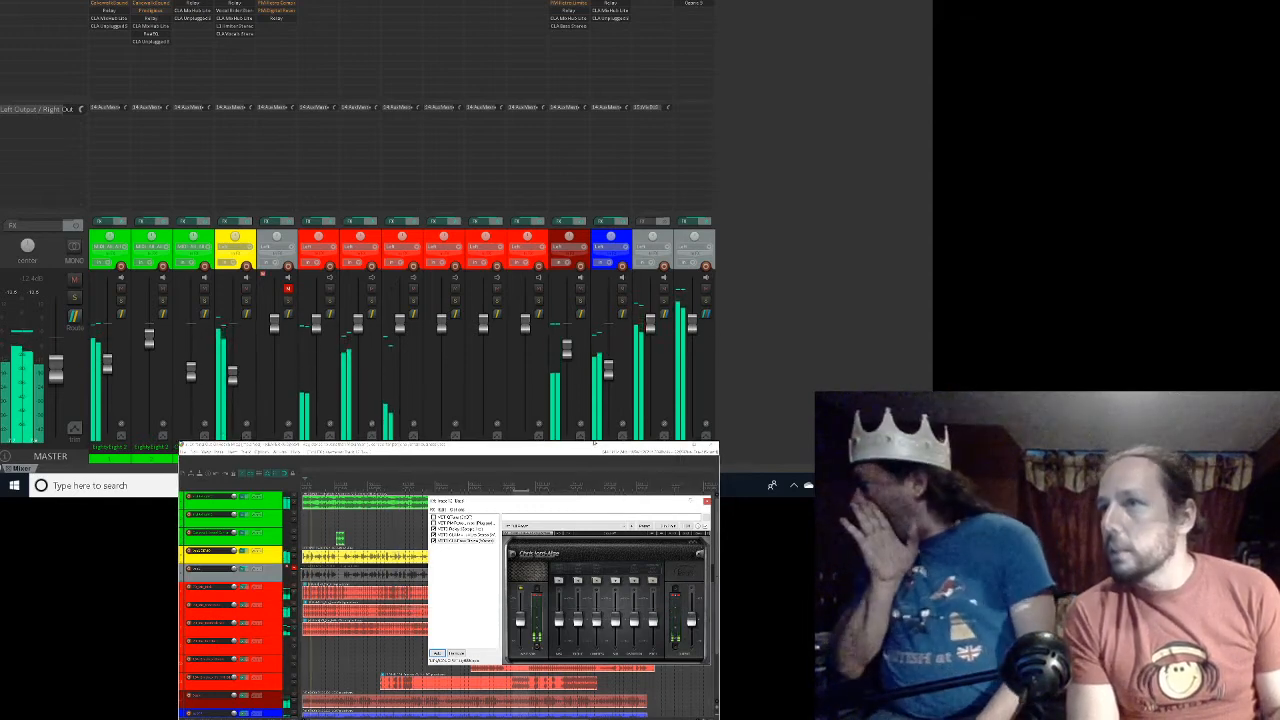
pyautogui.moveTo(595, 501); pyautogui.dragTo(595, 443)
pyautogui.click(402, 523)
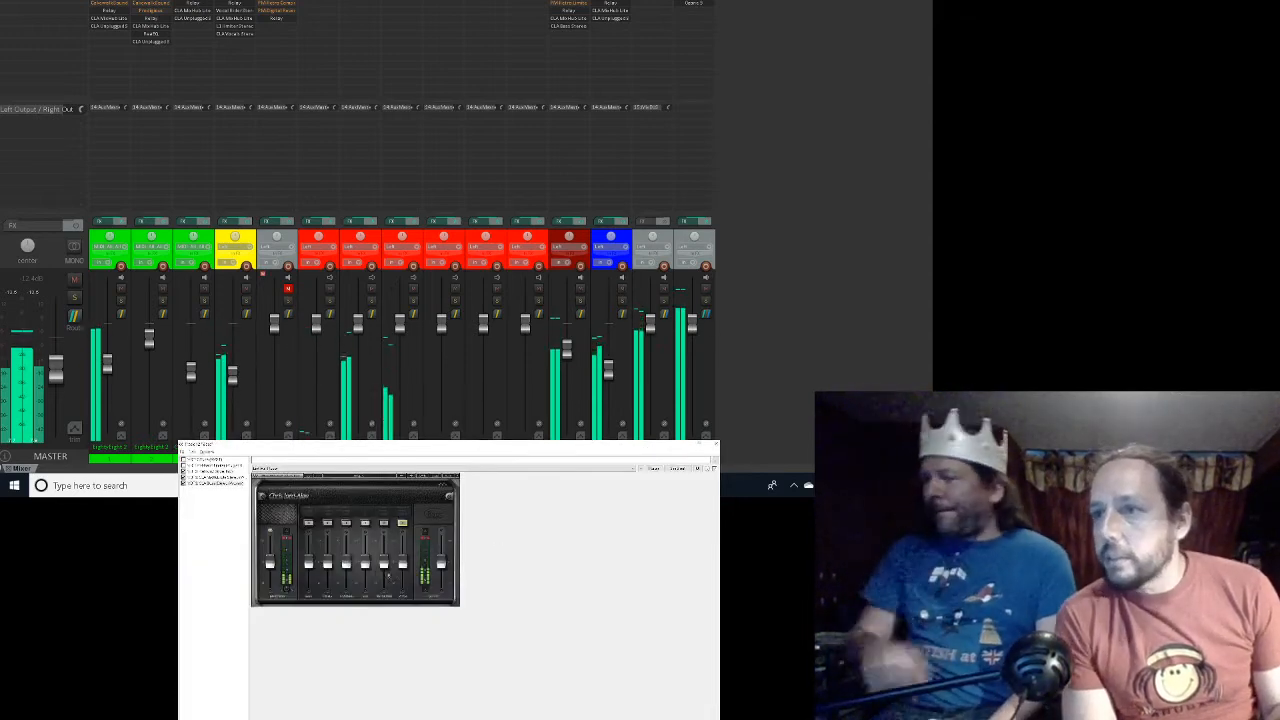
pyautogui.click(384, 523)
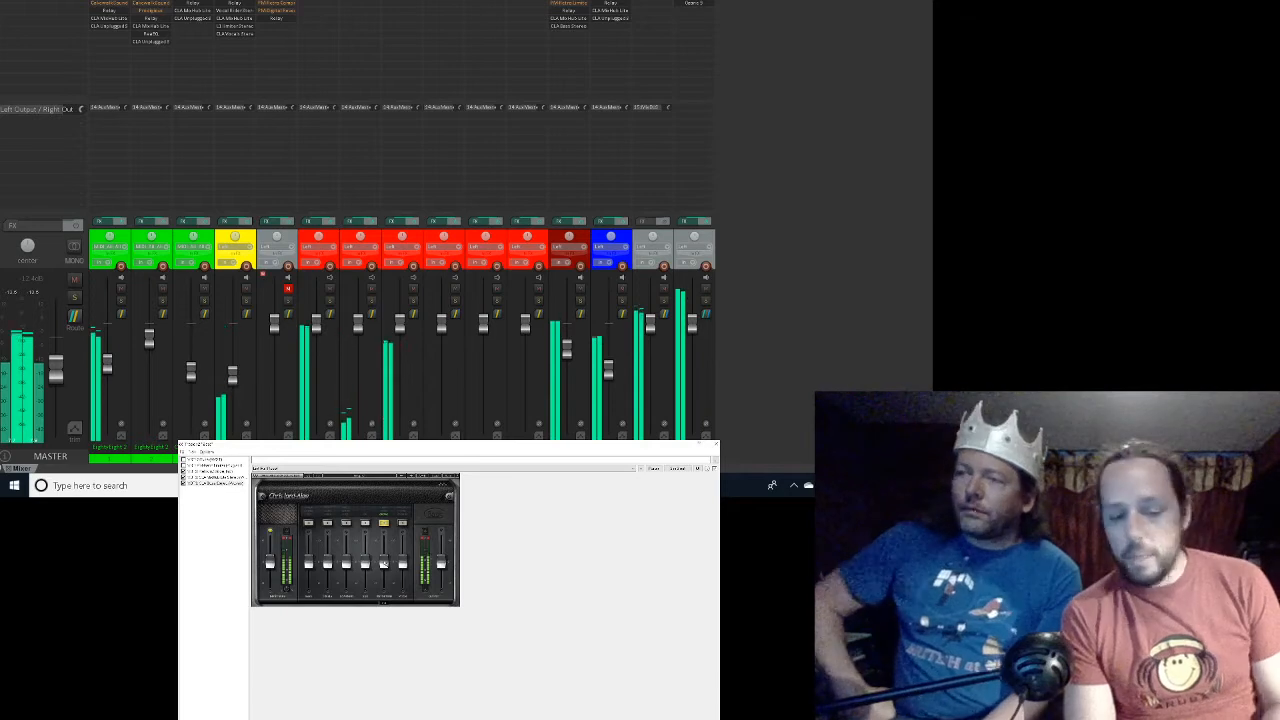
pyautogui.moveTo(385, 564); pyautogui.dragTo(385, 557)
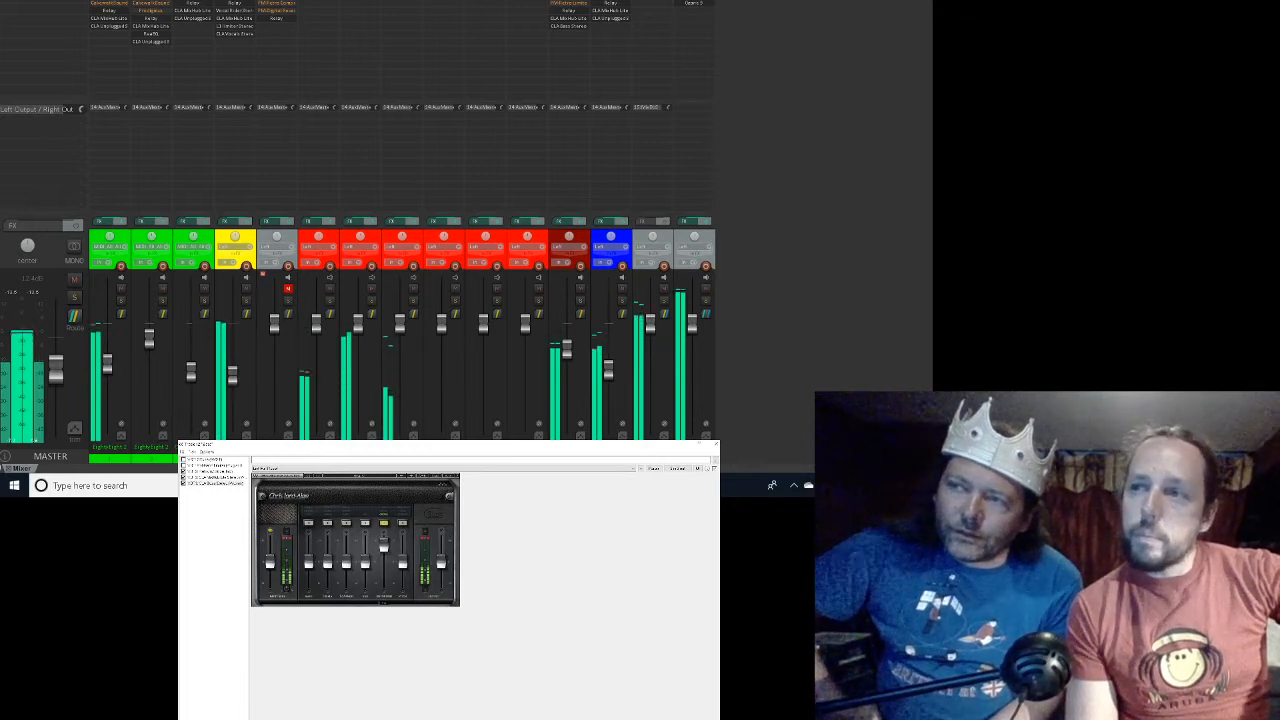
pyautogui.moveTo(384, 545); pyautogui.dragTo(384, 554)
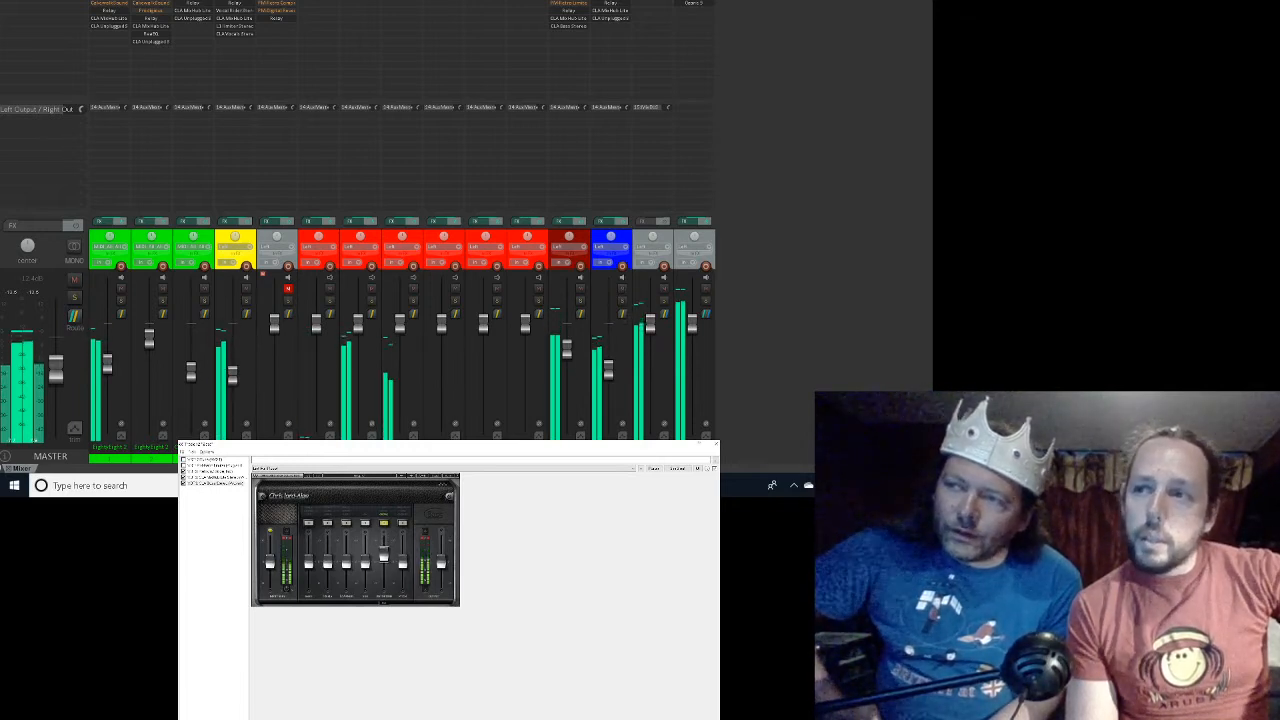
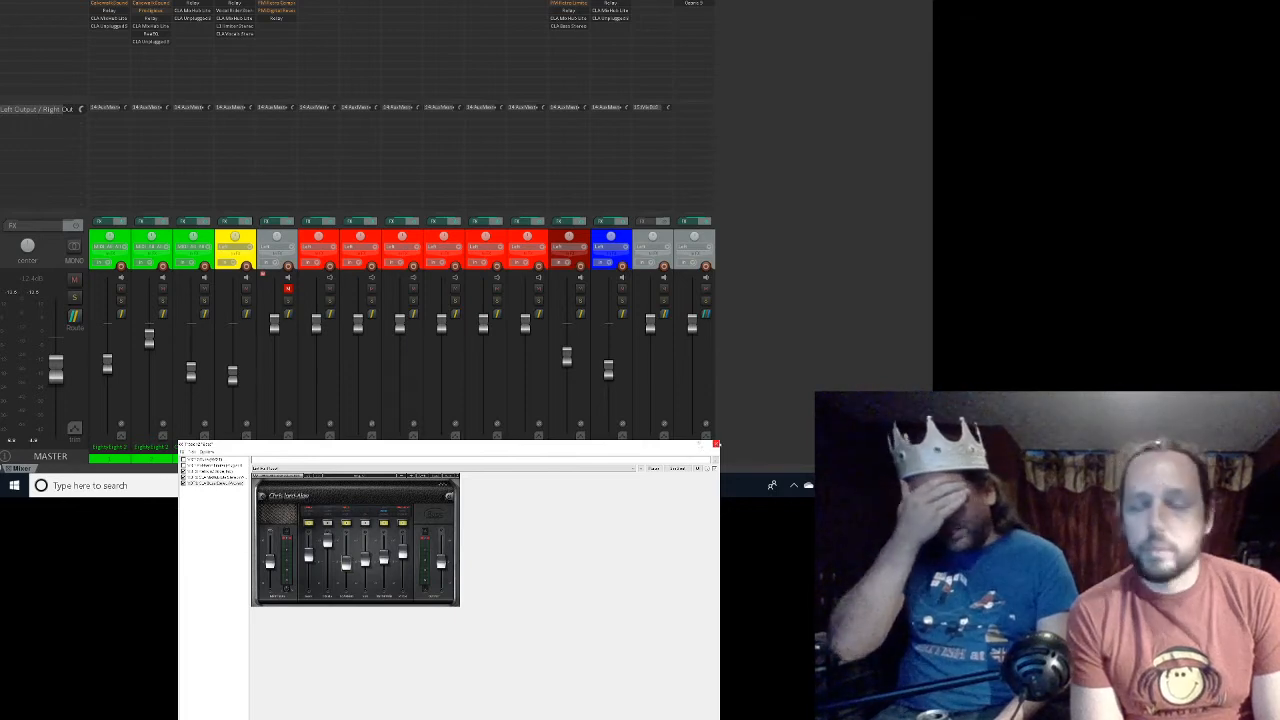
# Step: Close the Bass effects window, save the project, and play the song from the beginning
pyautogui.click(716, 443)
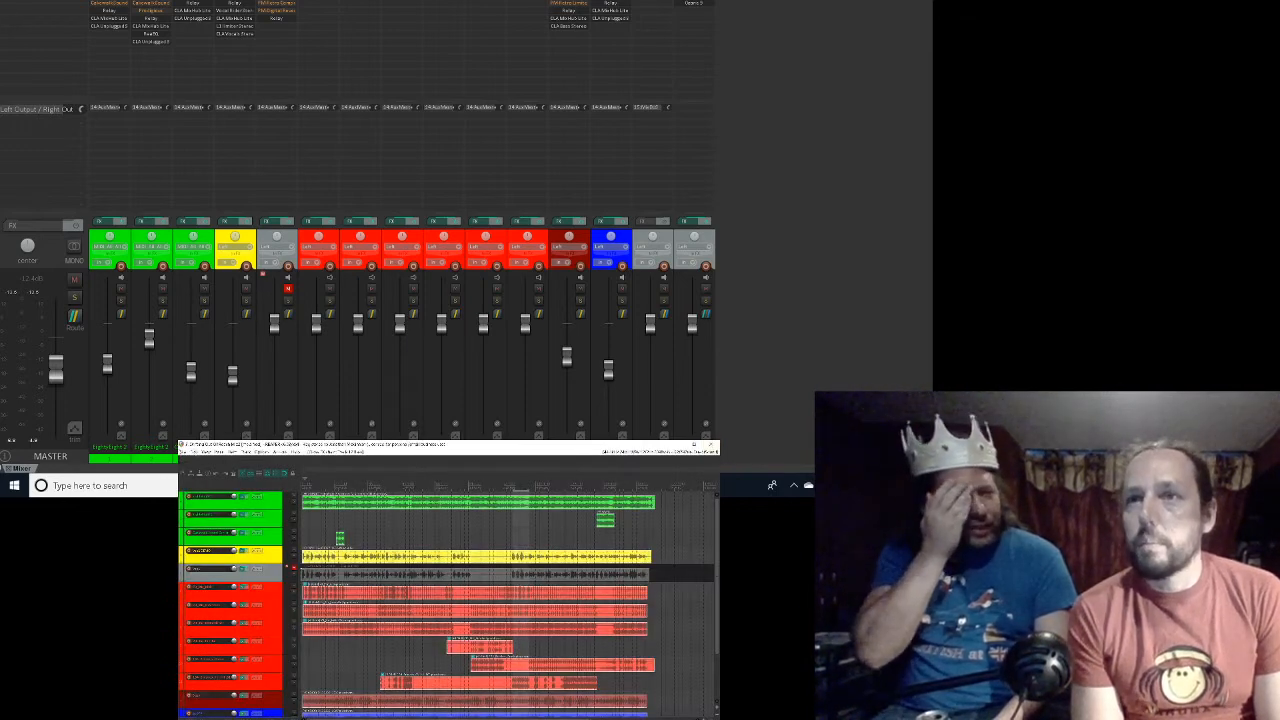
pyautogui.click(183, 452)
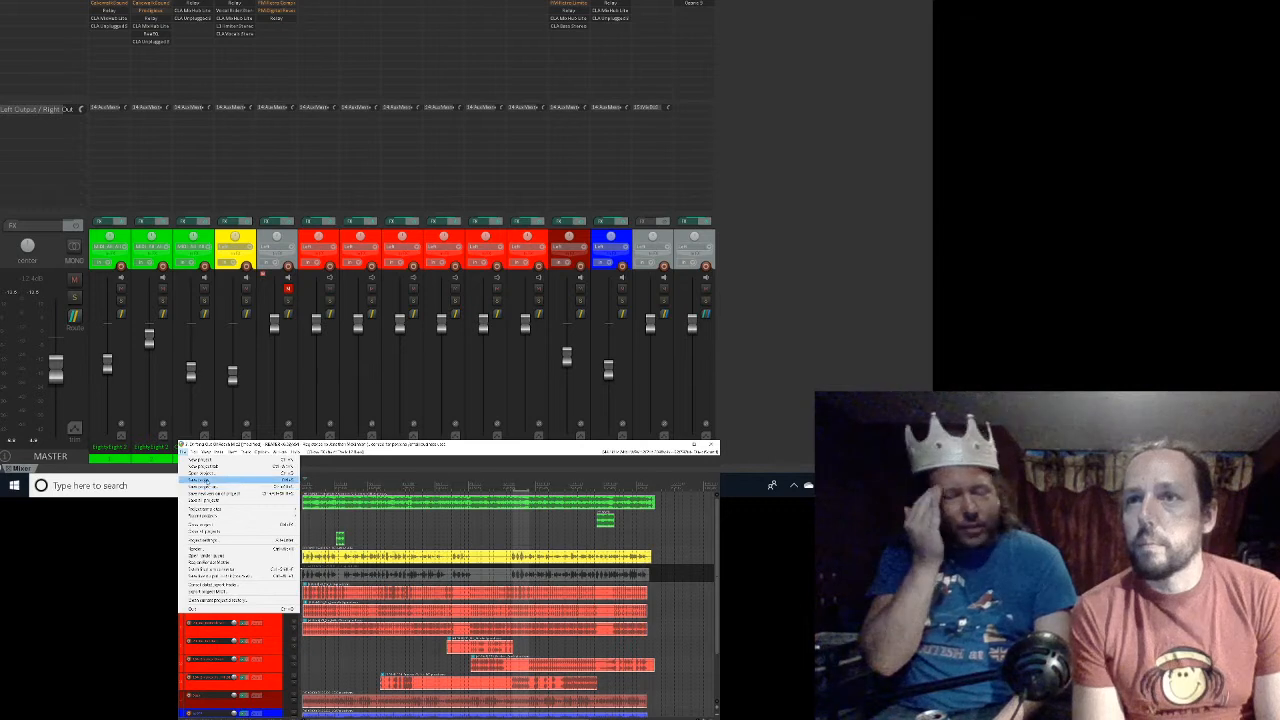
pyautogui.click(208, 481)
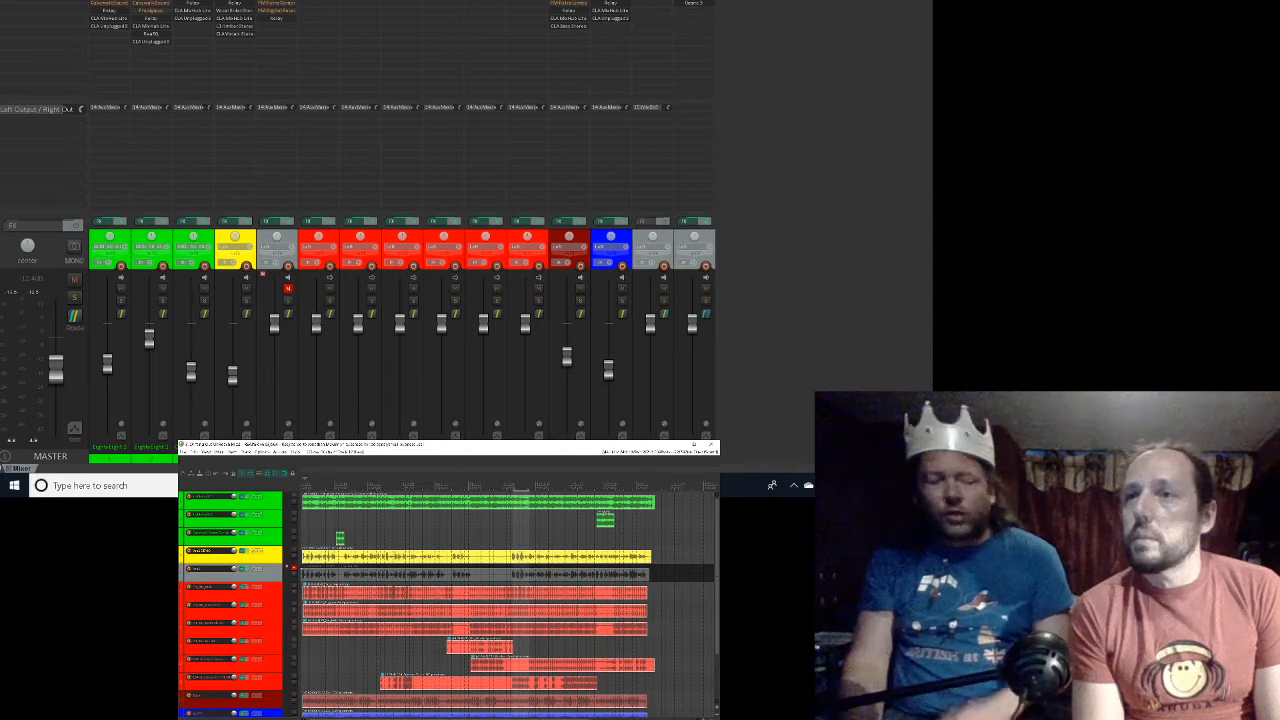
pyautogui.doubleClick(304, 480)
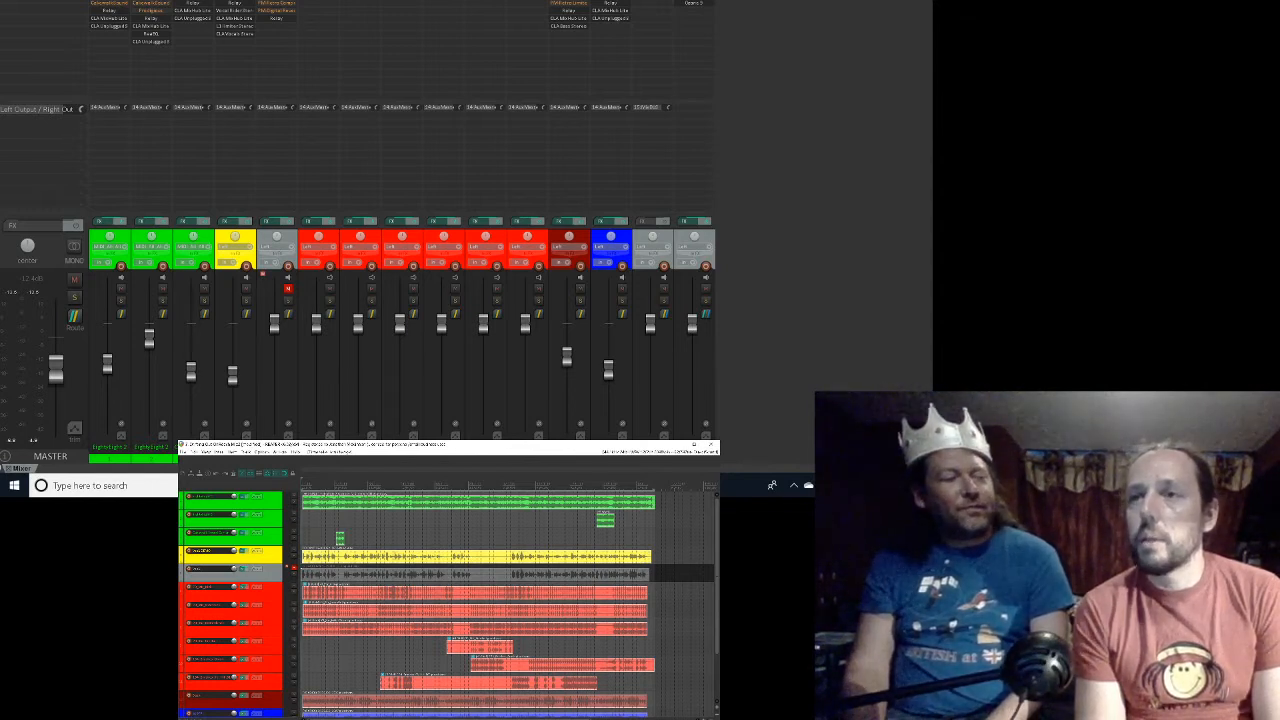
pyautogui.press('space')
# Step: Switch to Streamlabs, put the stream on the Be Right Back scene, and minimize the Streamlabs window to return to the mixer
pyautogui.click(552, 485)
pyautogui.moveTo(525, 485)
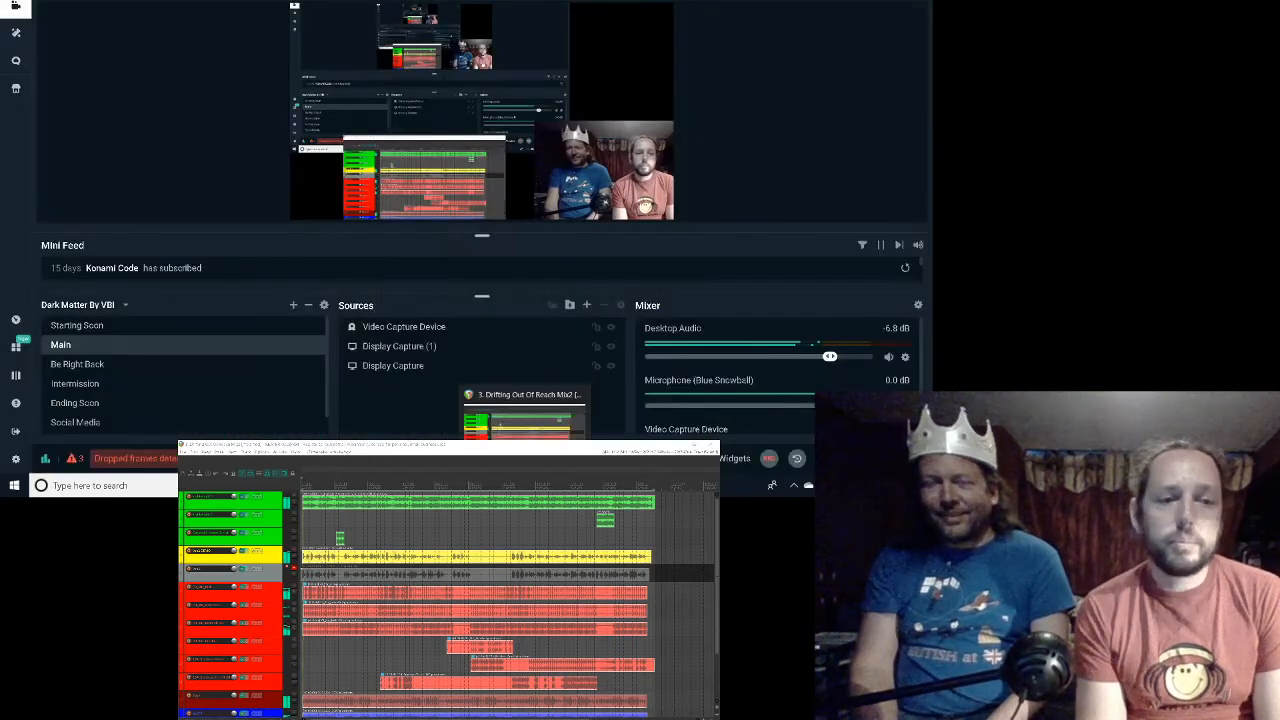
pyautogui.click(99, 368)
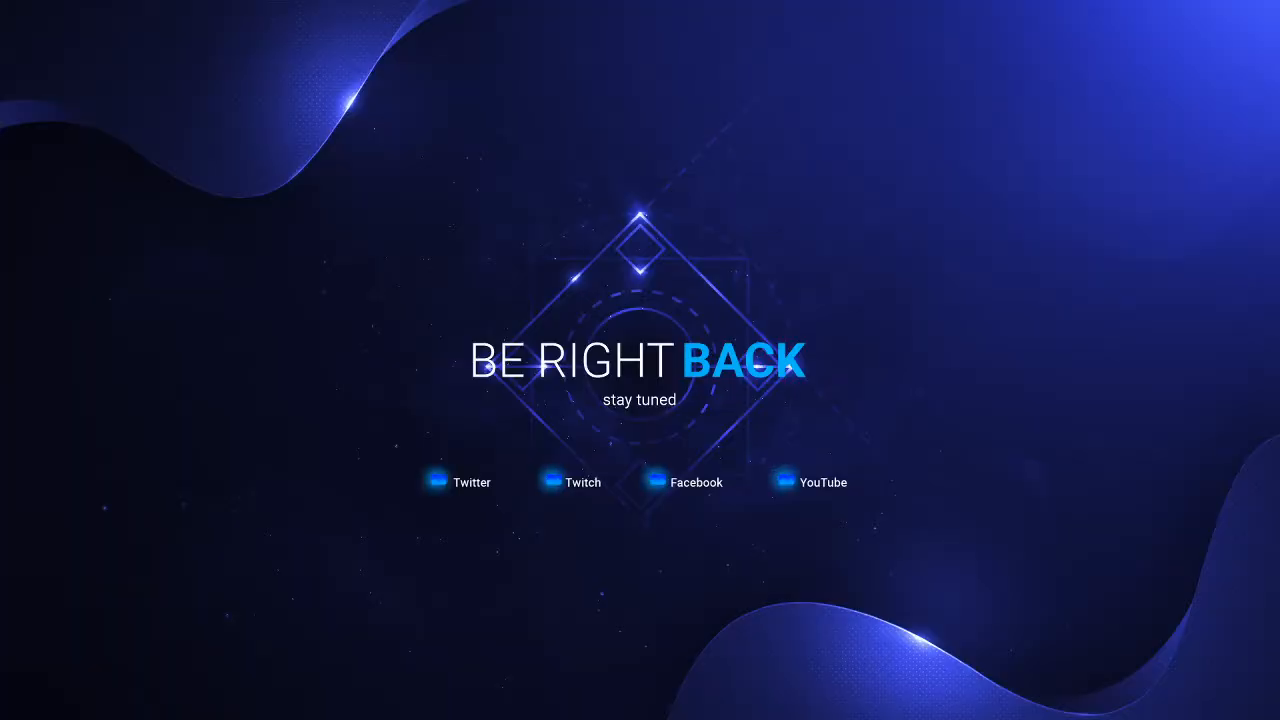
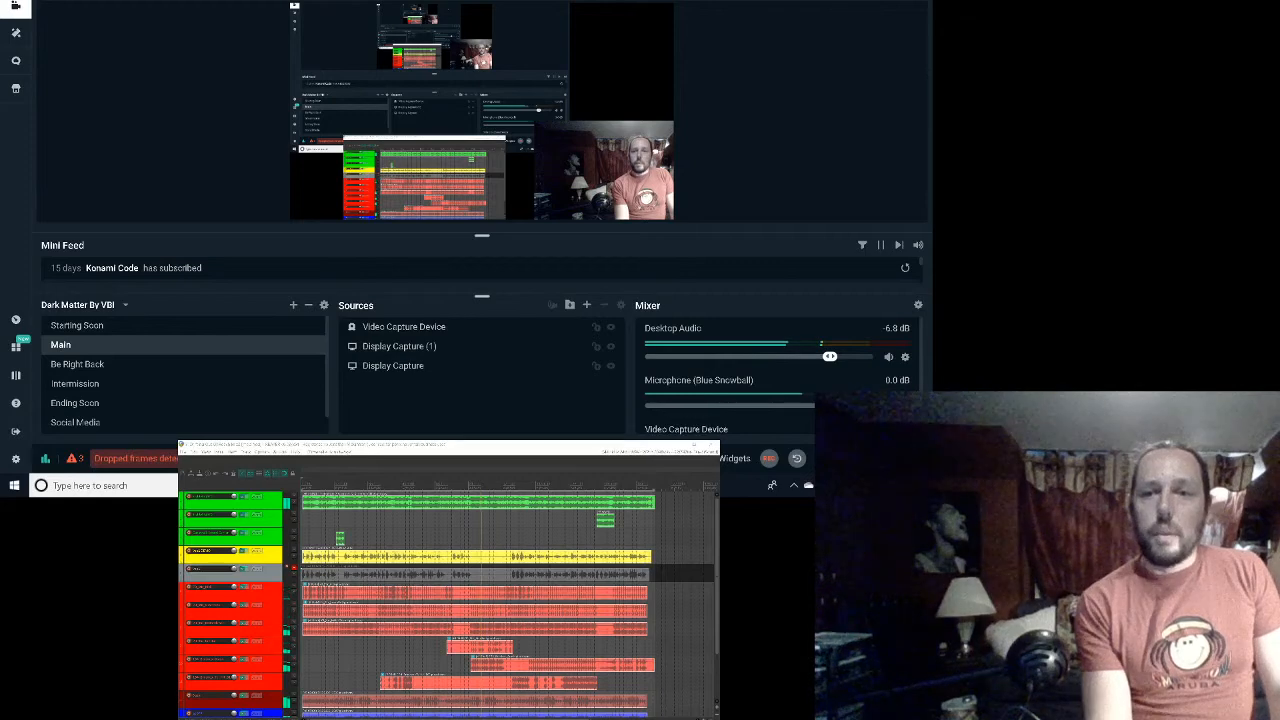
pyautogui.click(866, 1)
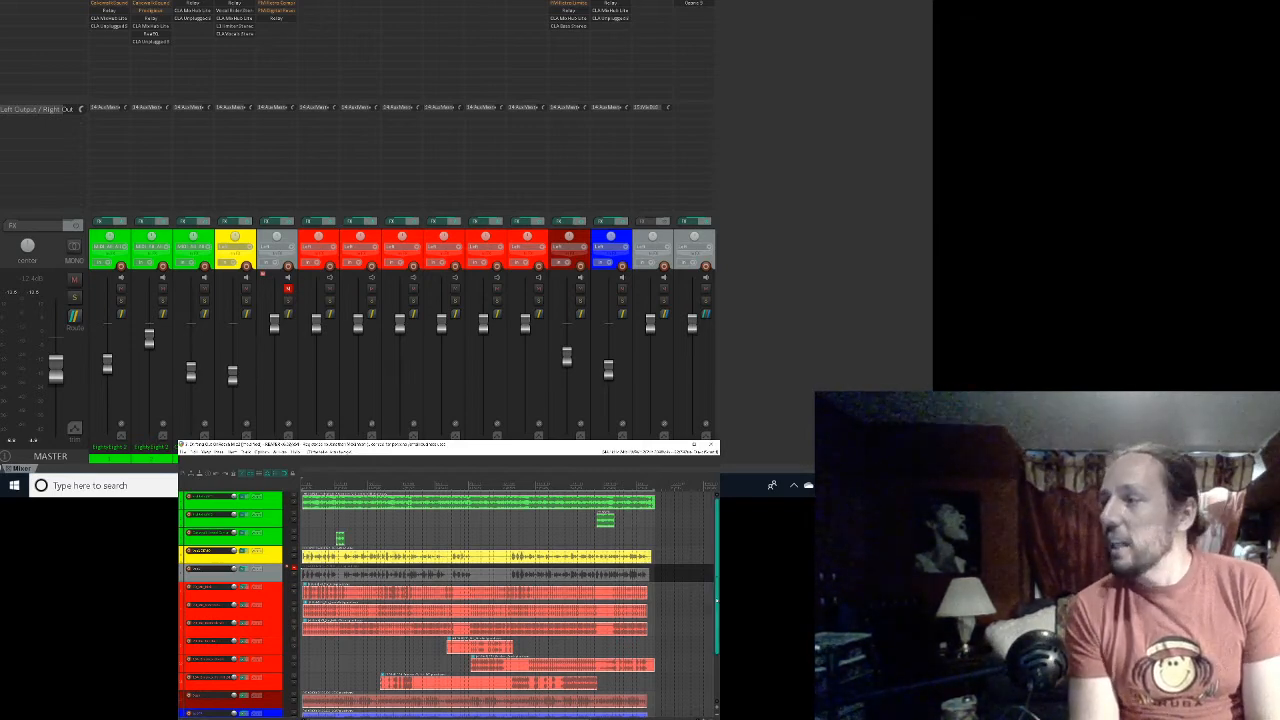
# Step: Select a time range in the middle of the song and shorten it by moving its start to a later point
pyautogui.moveTo(716, 600)
pyautogui.mouseDown()
pyautogui.moveTo(713, 625)
pyautogui.moveTo(720, 584)
pyautogui.mouseUp()
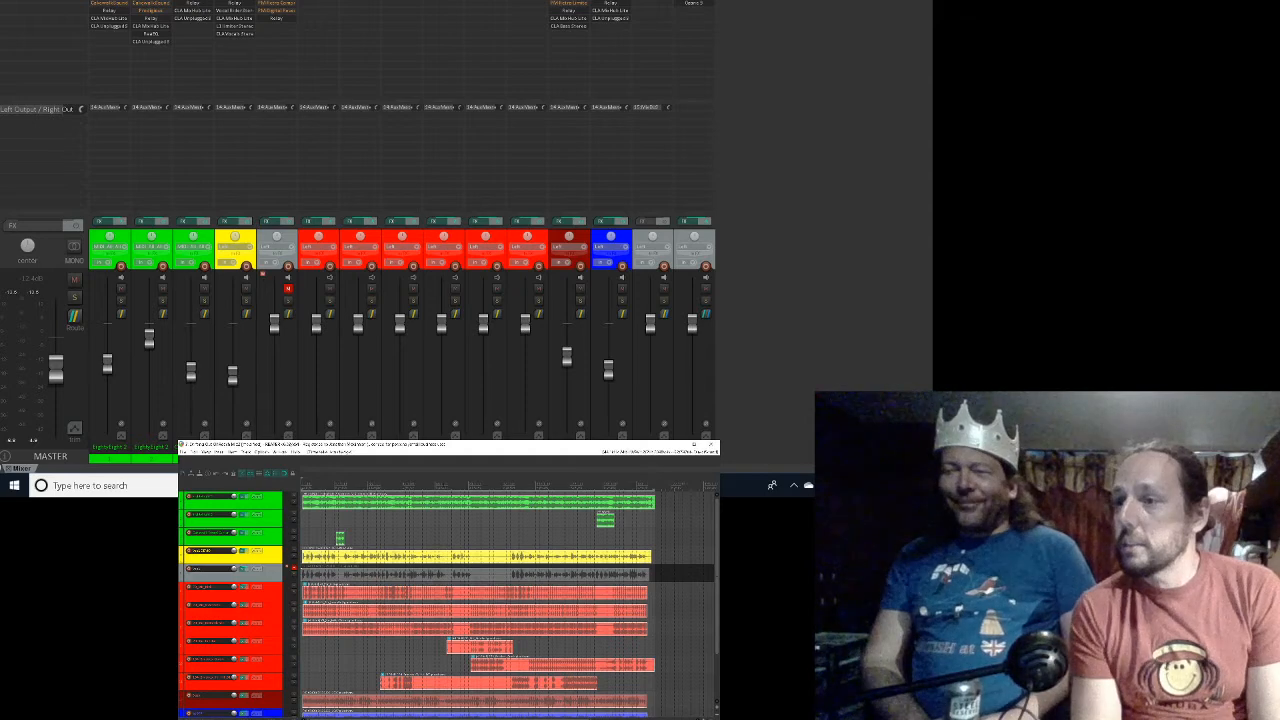
pyautogui.moveTo(444, 486); pyautogui.dragTo(510, 488)
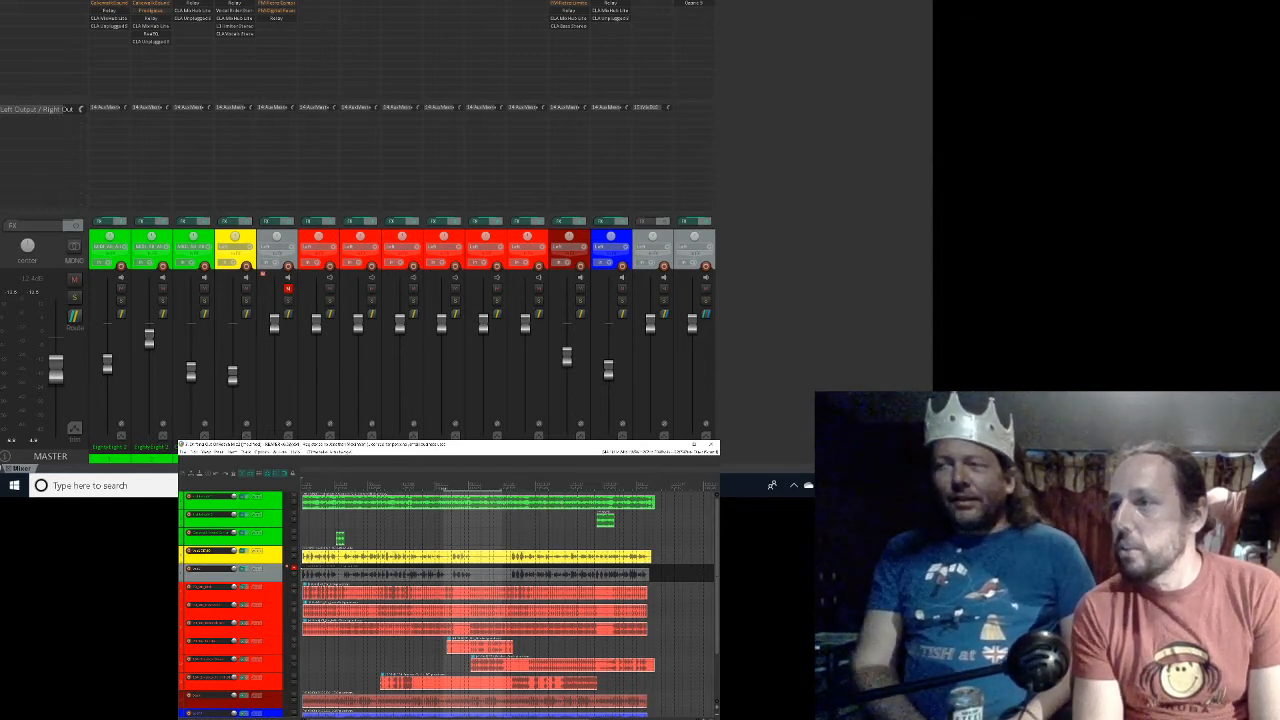
pyautogui.moveTo(444, 490); pyautogui.dragTo(470, 490)
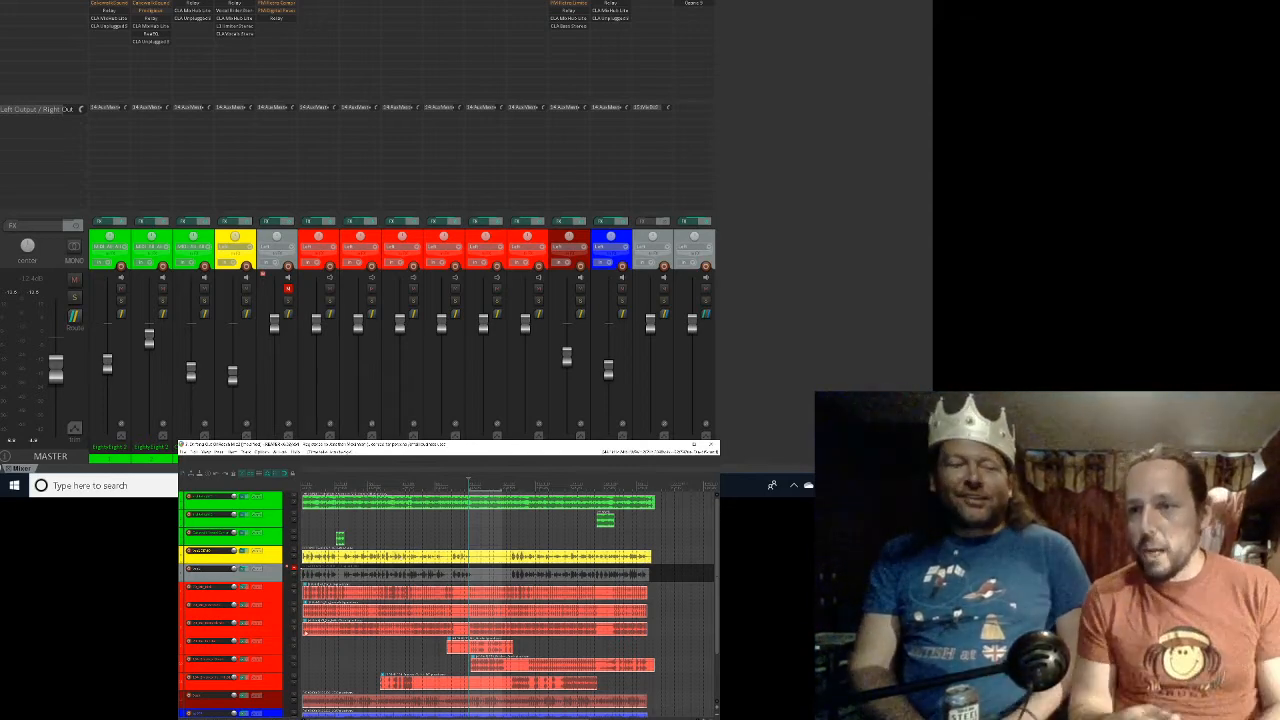
# Step: Add the VST3 CLA MixHub Lite Stereo plug-in to the 70_Stir_RideBell track
pyautogui.click(243, 640)
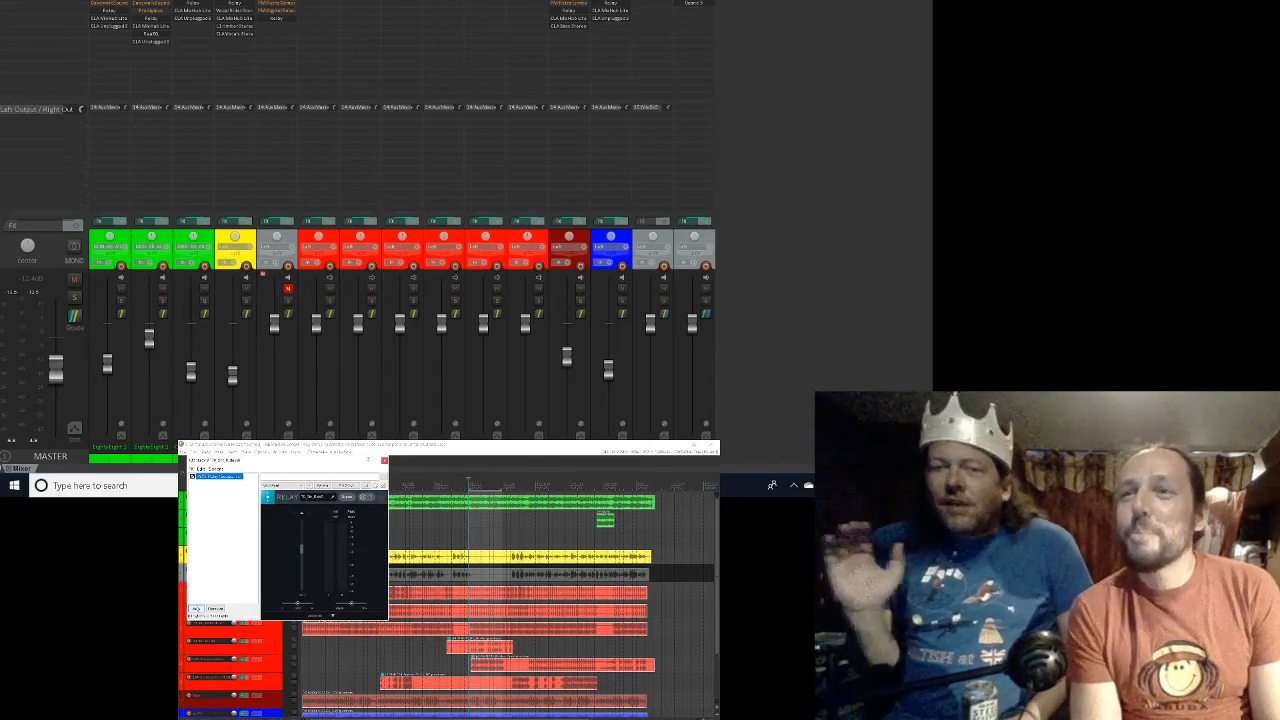
pyautogui.click(197, 609)
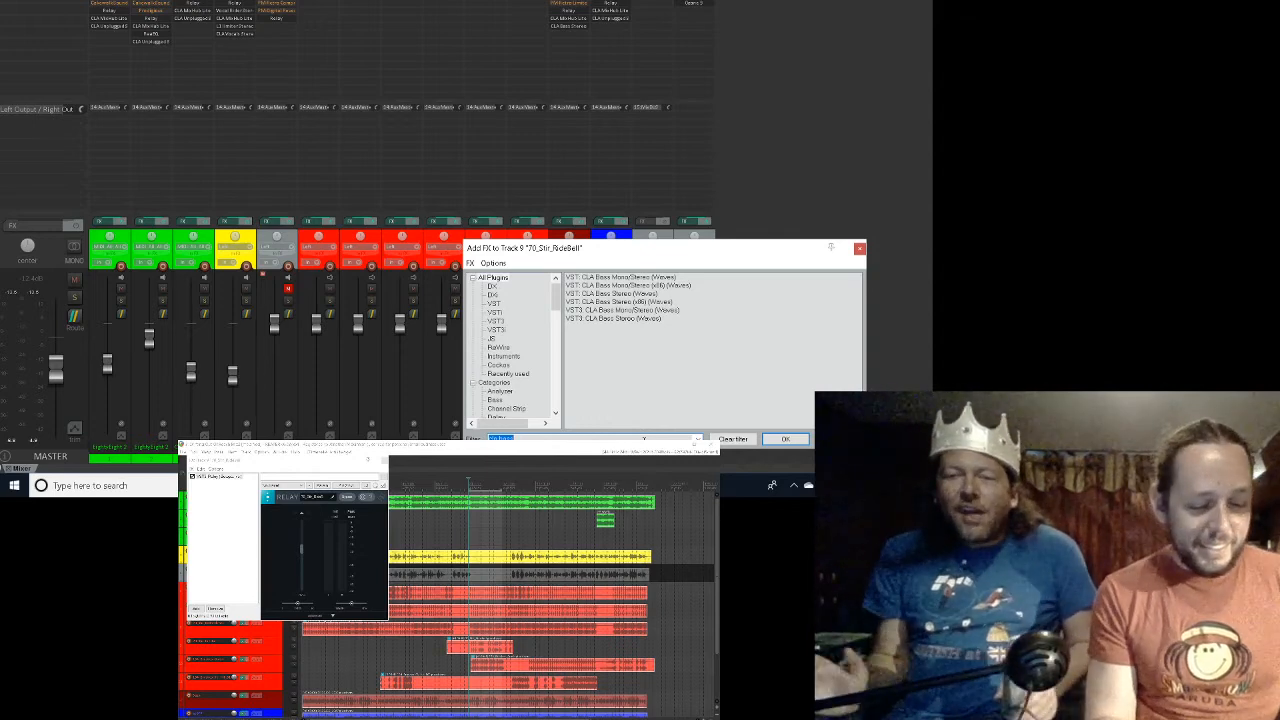
pyautogui.press('BackSpace')
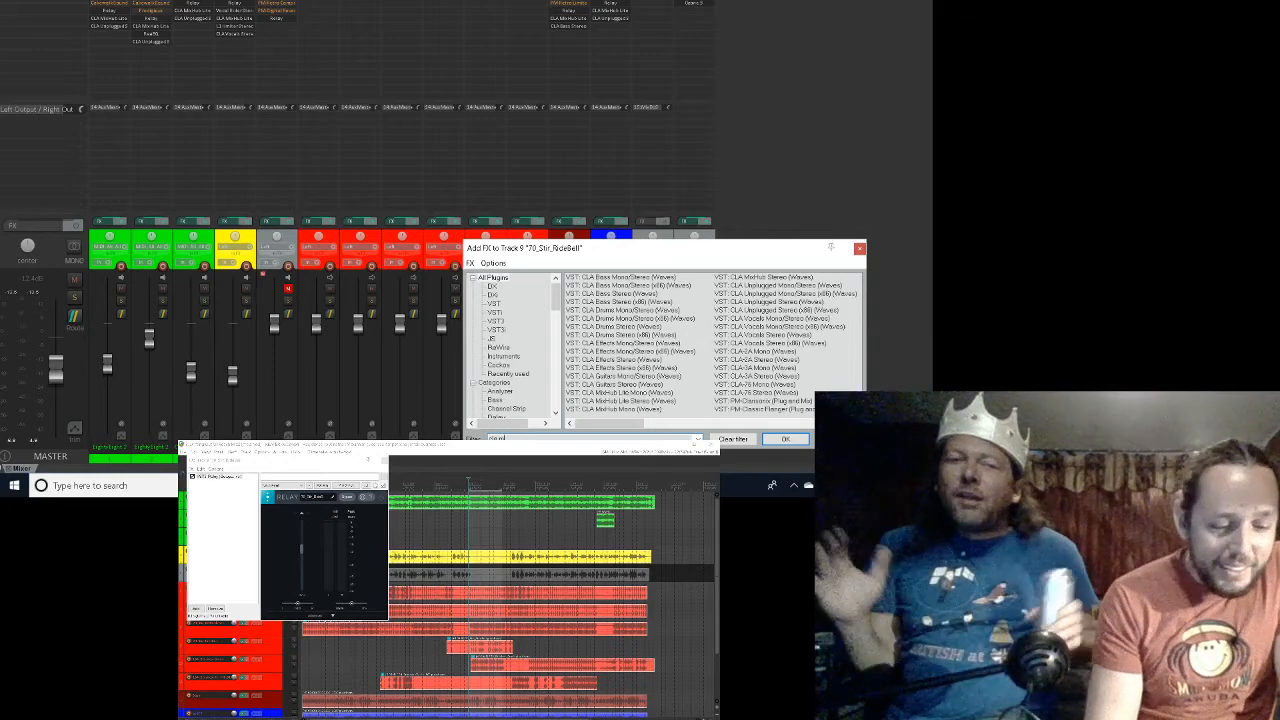
pyautogui.write('ixhub')
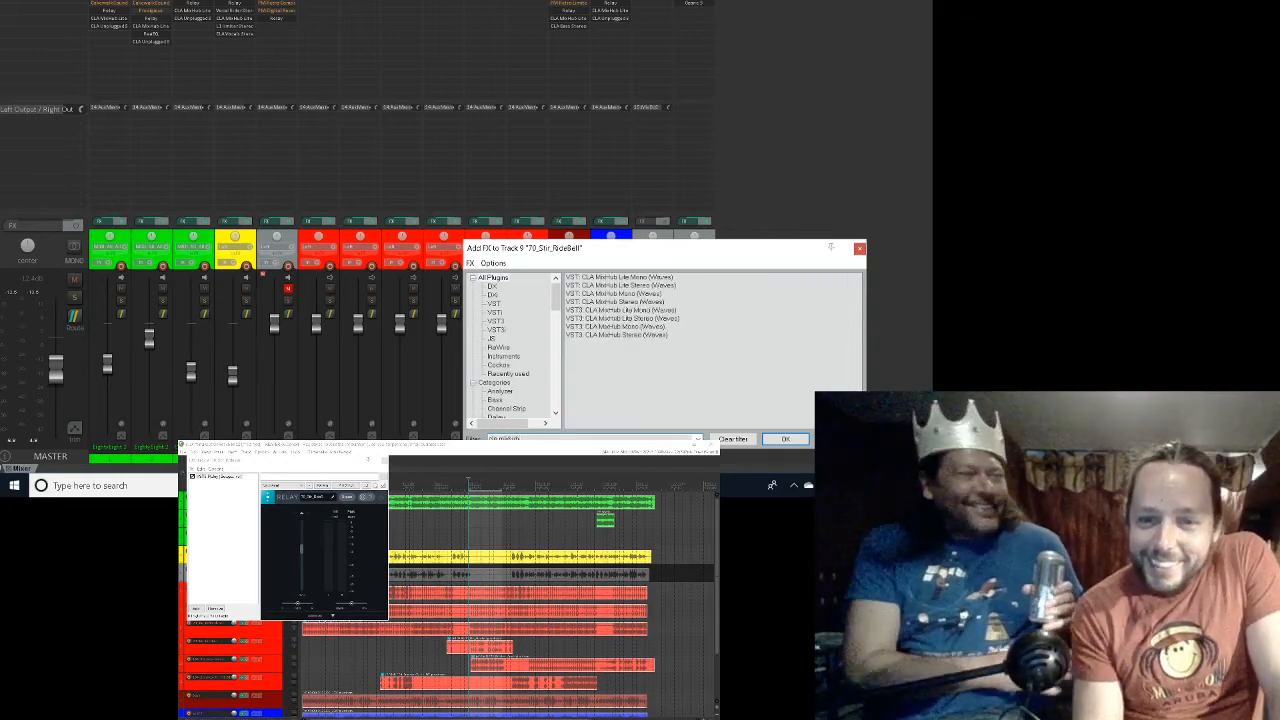
pyautogui.click(622, 318)
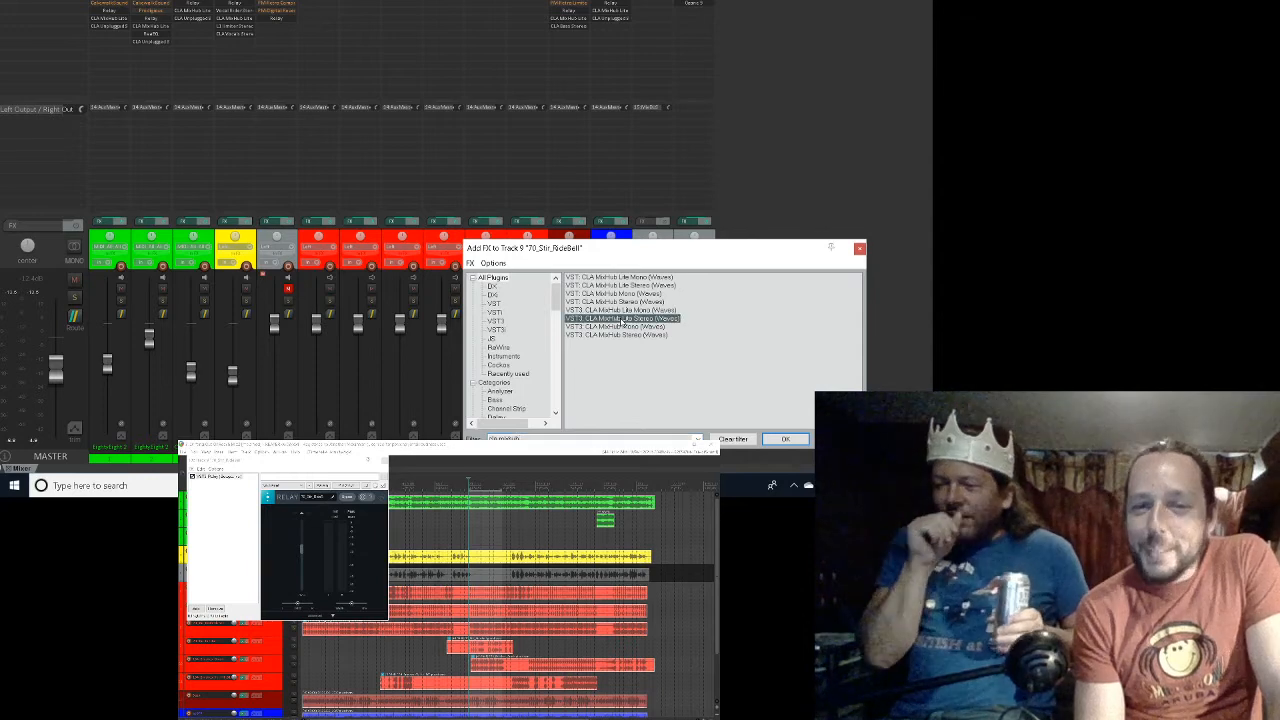
pyautogui.doubleClick(622, 318)
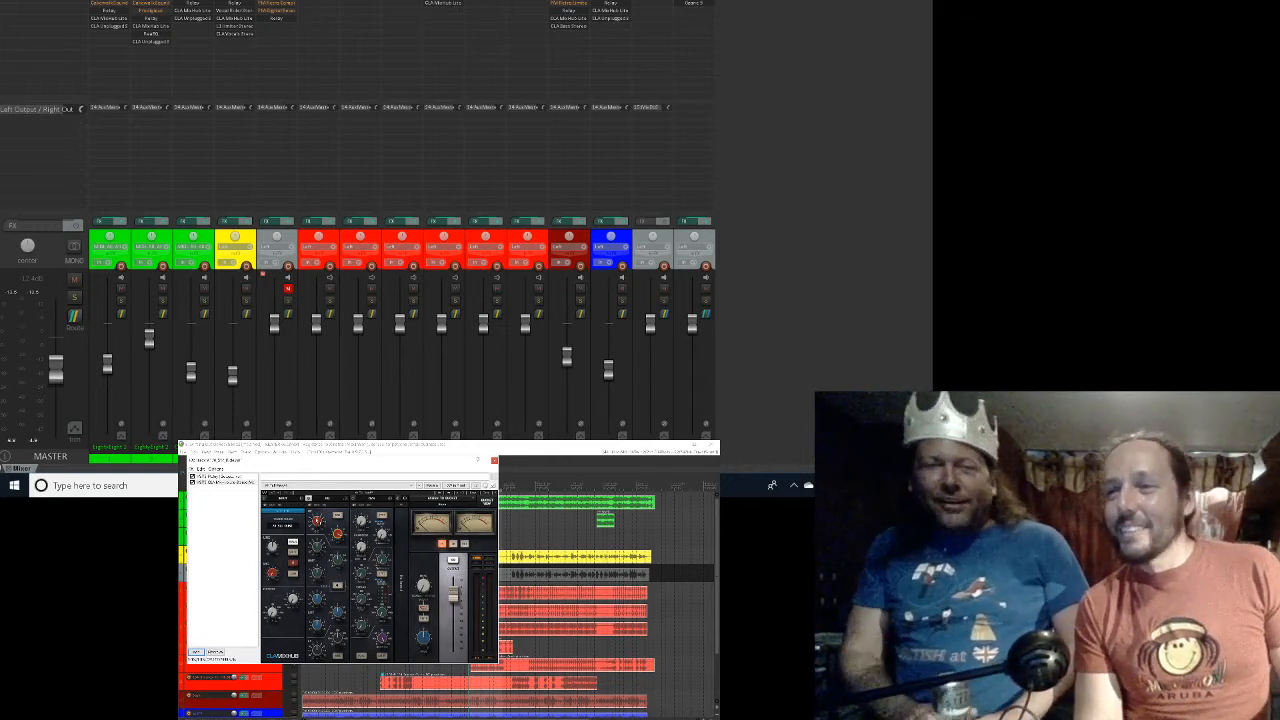
# Step: Play the selected section to hear the ride bell in the mix, save the project, and restart playback
pyautogui.press('space')
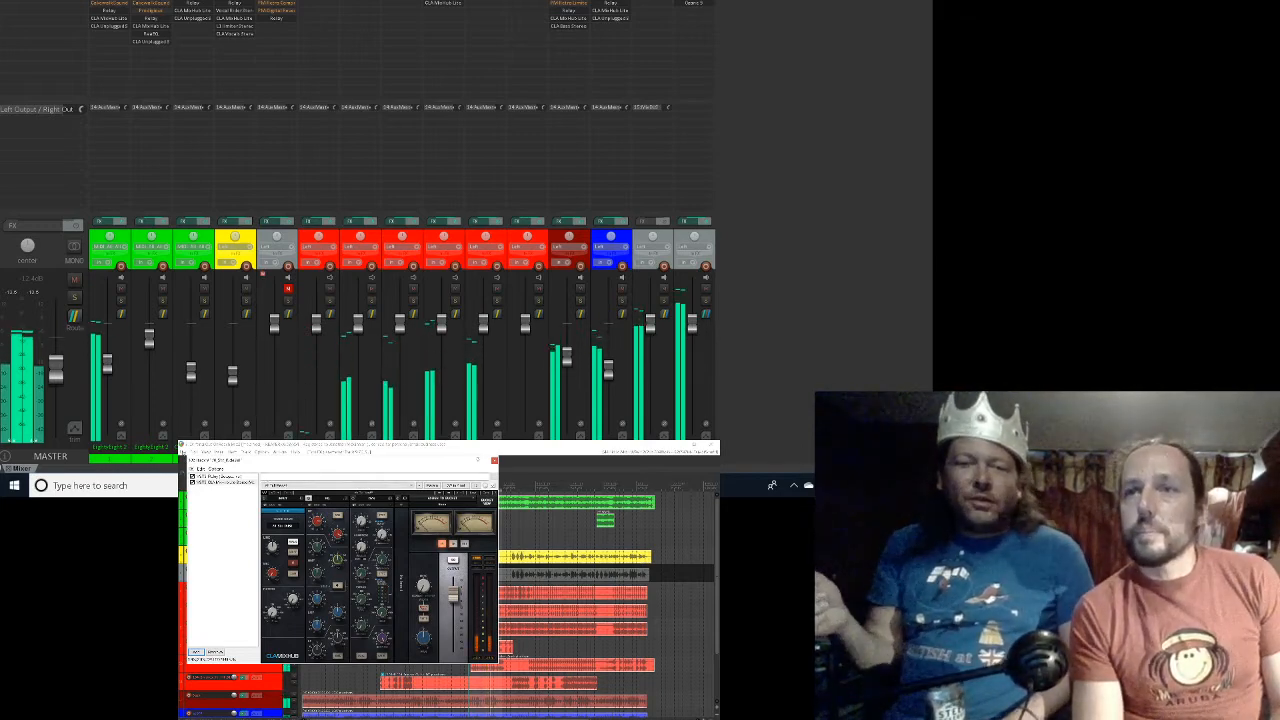
pyautogui.click(184, 452)
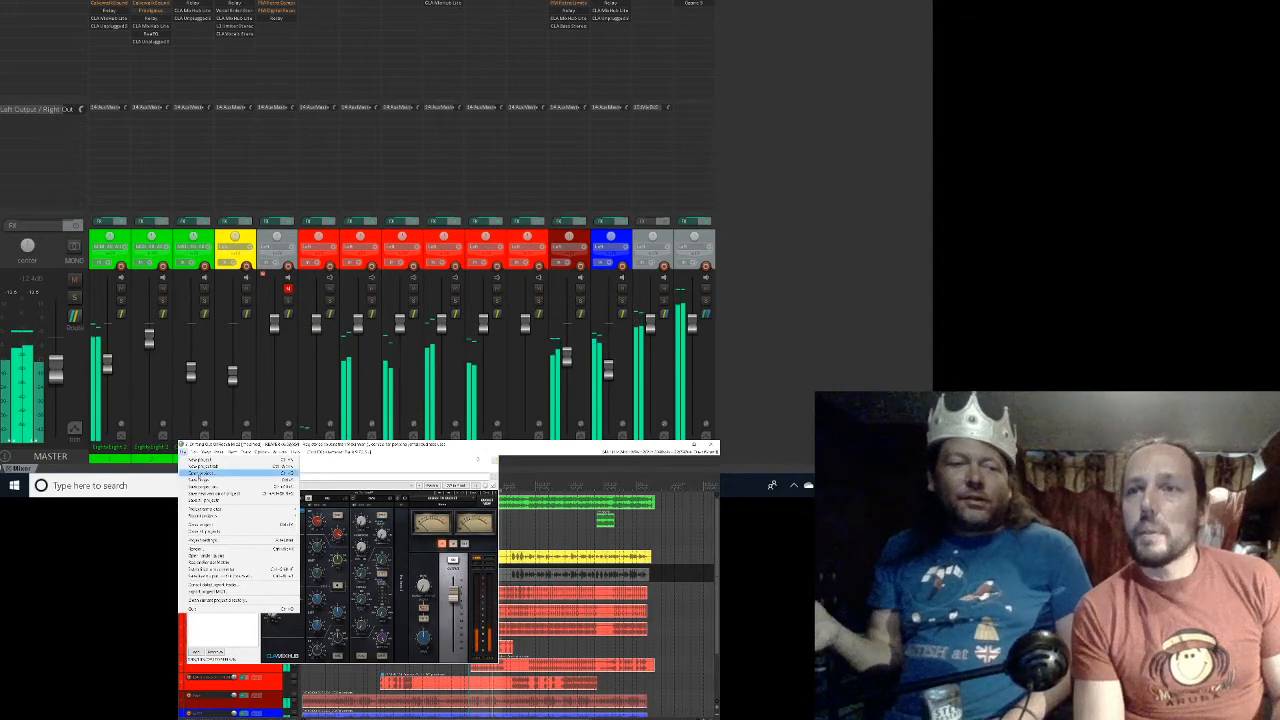
pyautogui.click(206, 478)
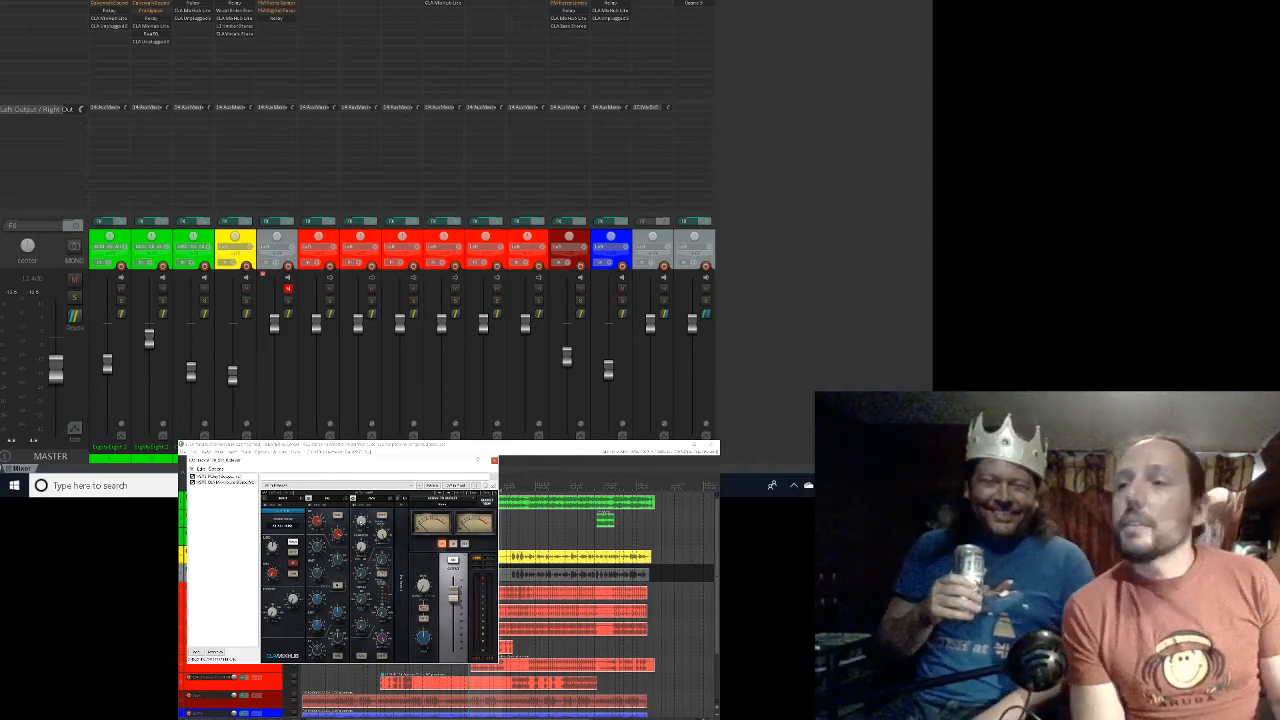
pyautogui.press('space')
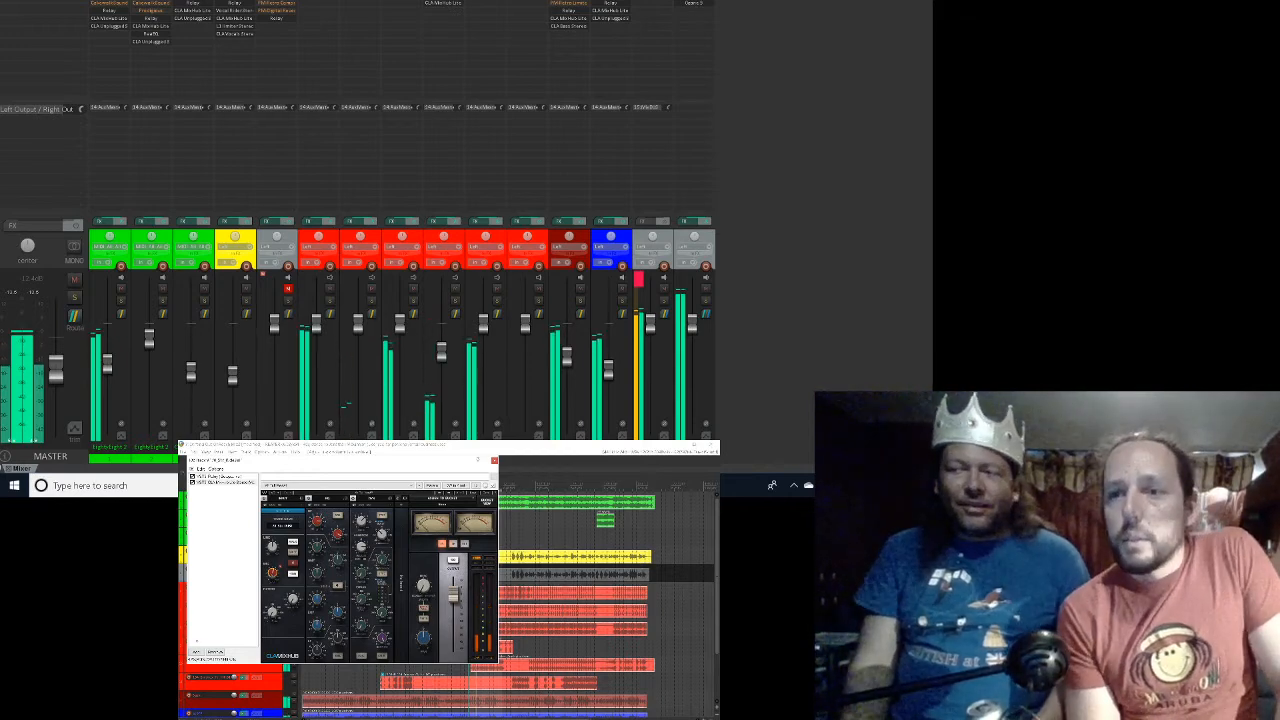
# Step: Add the VST3 CLA Drums Stereo plug-in to the 70_Stir_RideBell track and save the project
pyautogui.click(196, 652)
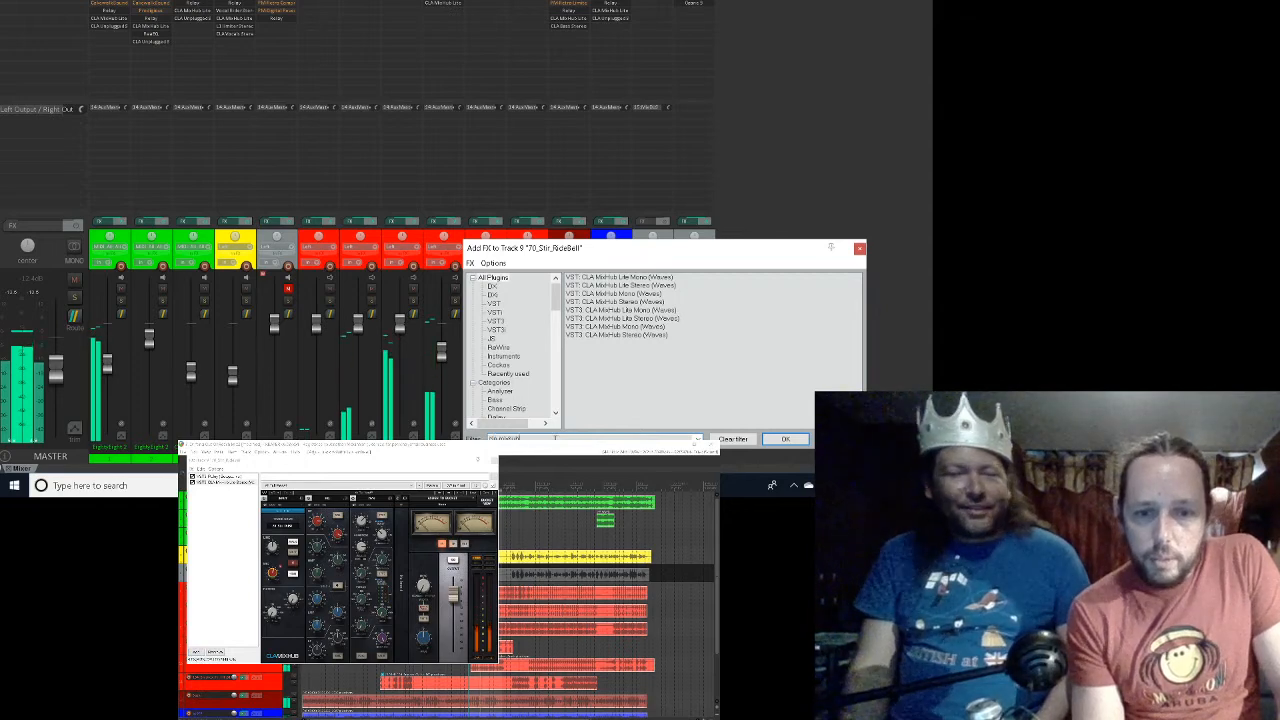
pyautogui.write('cla mix')
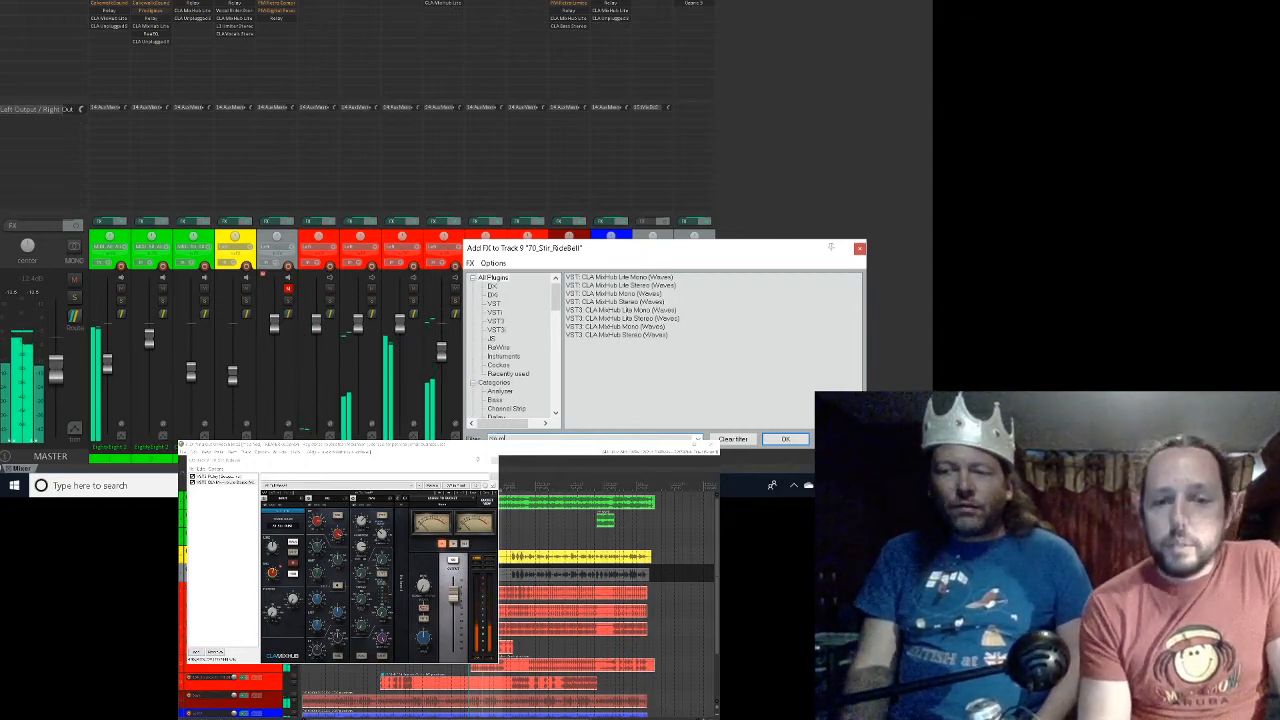
pyautogui.press('BackSpace')
pyautogui.press('BackSpace')
pyautogui.press('BackSpace')
pyautogui.press('BackSpace')
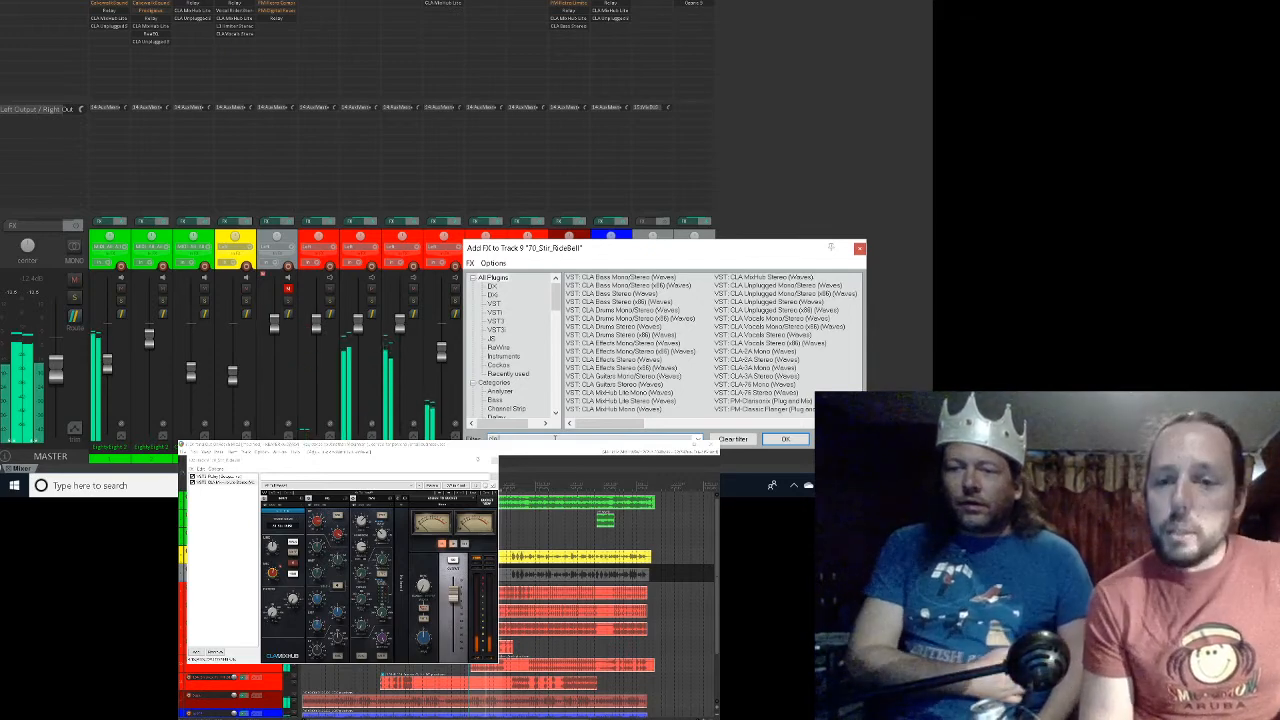
pyautogui.write('drums')
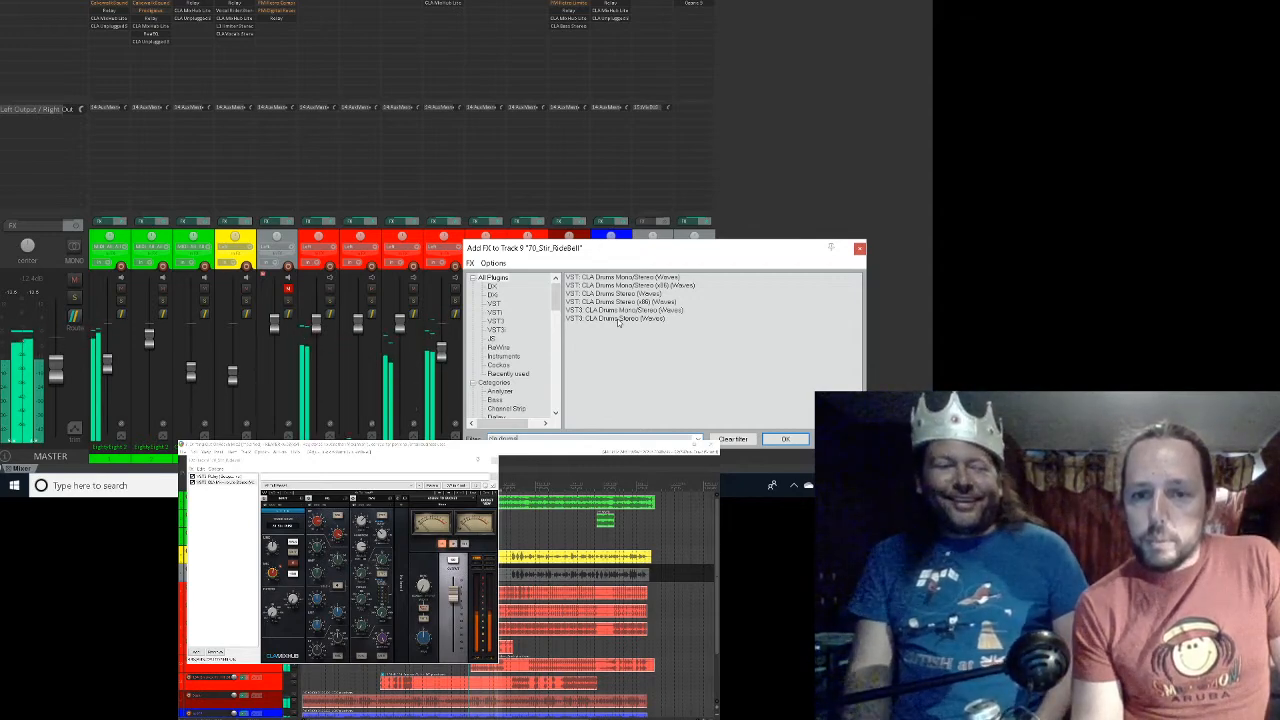
pyautogui.click(618, 320)
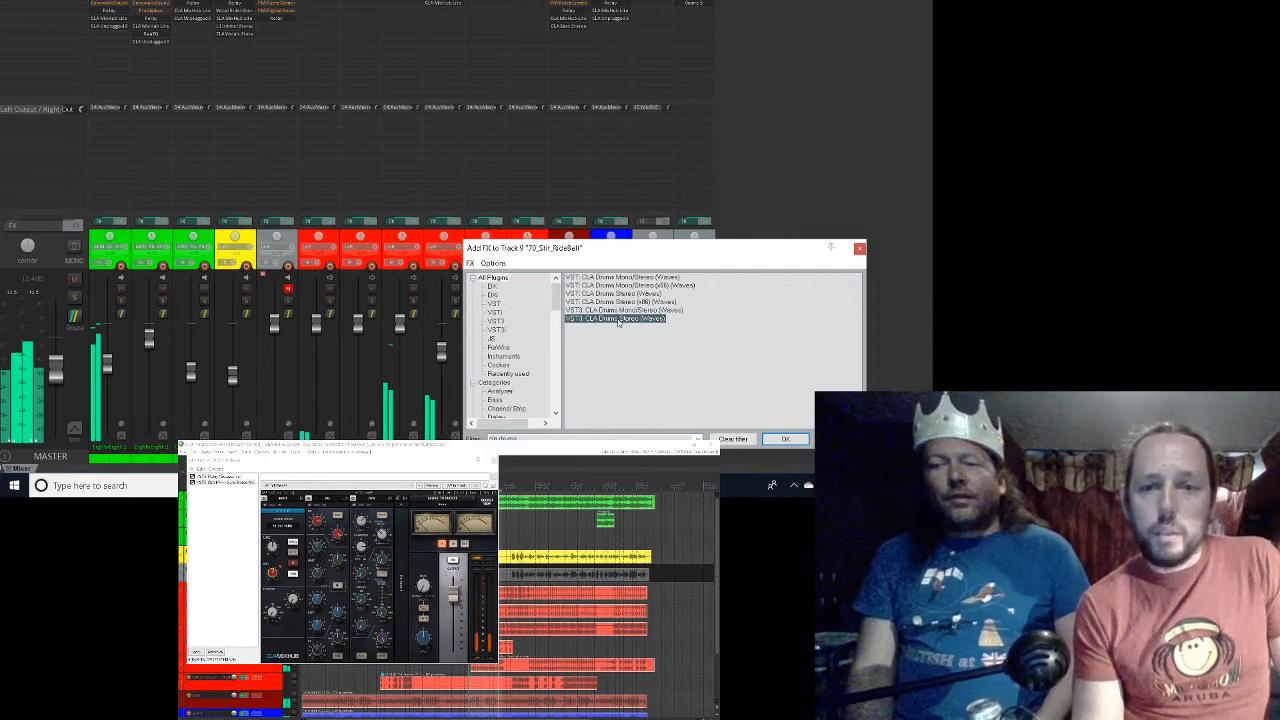
pyautogui.doubleClick(618, 320)
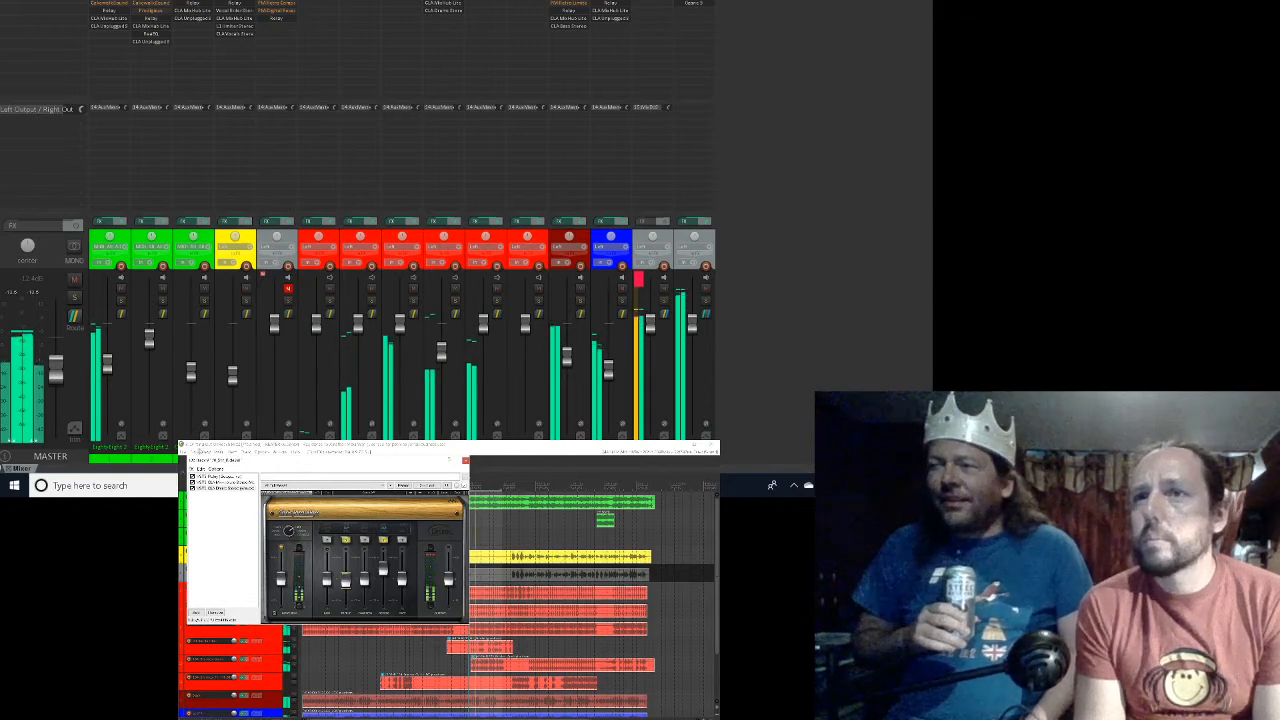
pyautogui.click(183, 452)
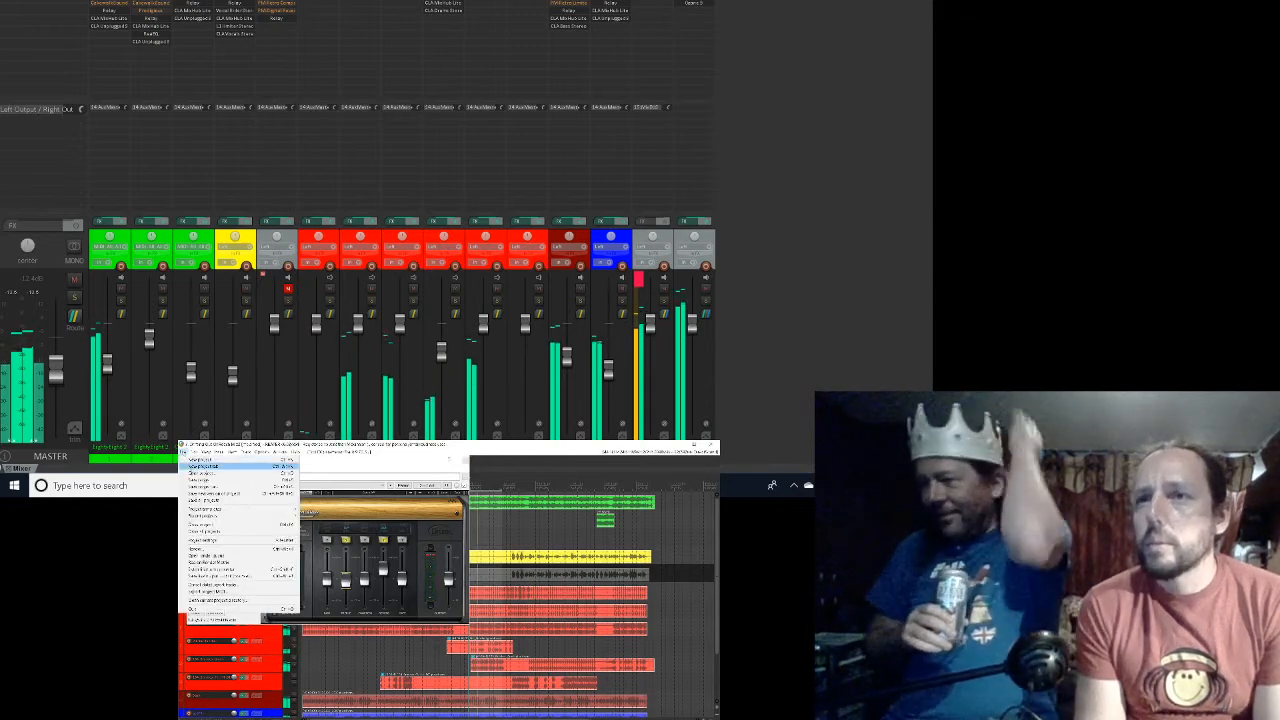
pyautogui.click(200, 480)
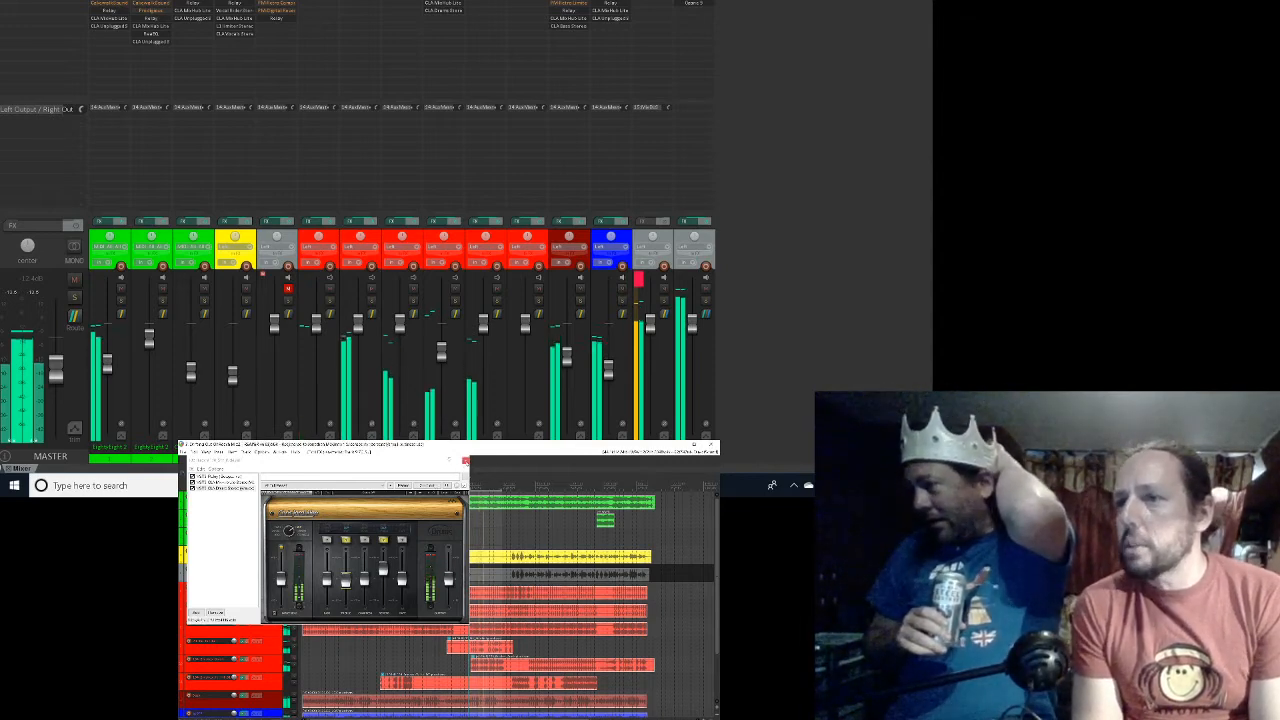
# Step: Review the CLA MixHub Lite Stereo plug-in on the eighth track with playback, close its window, and save the project
pyautogui.click(465, 461)
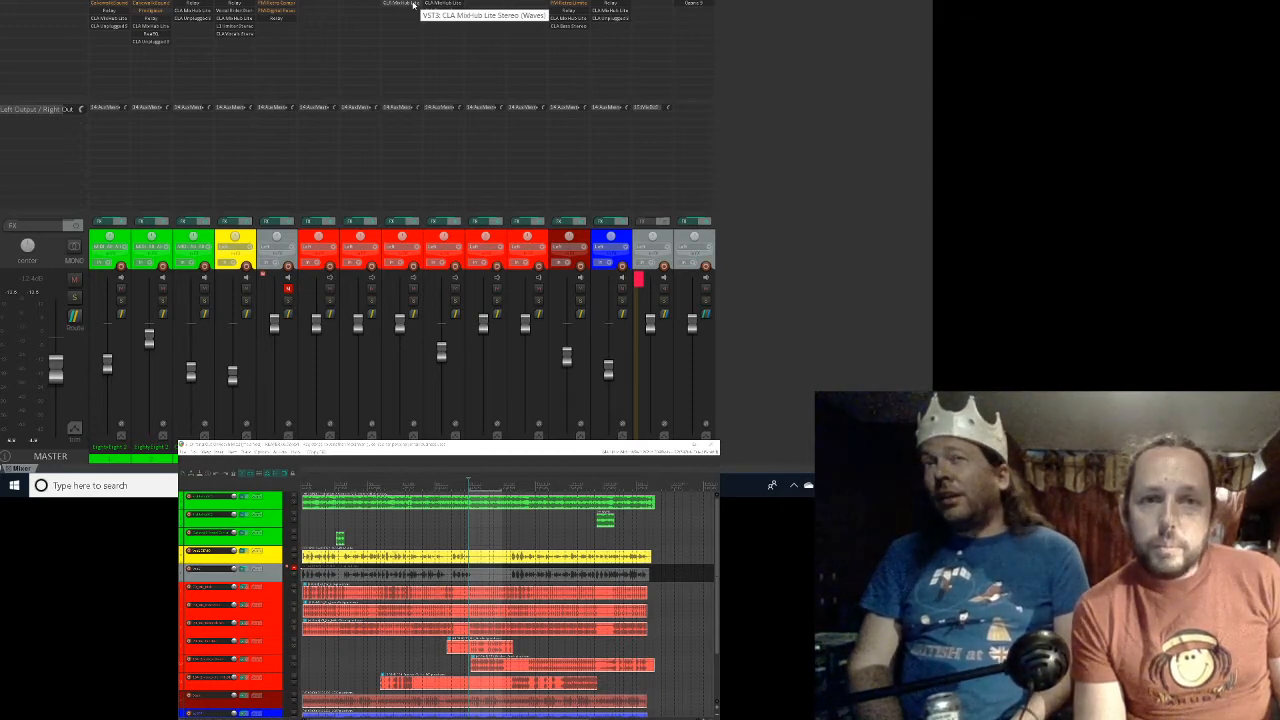
pyautogui.click(413, 4)
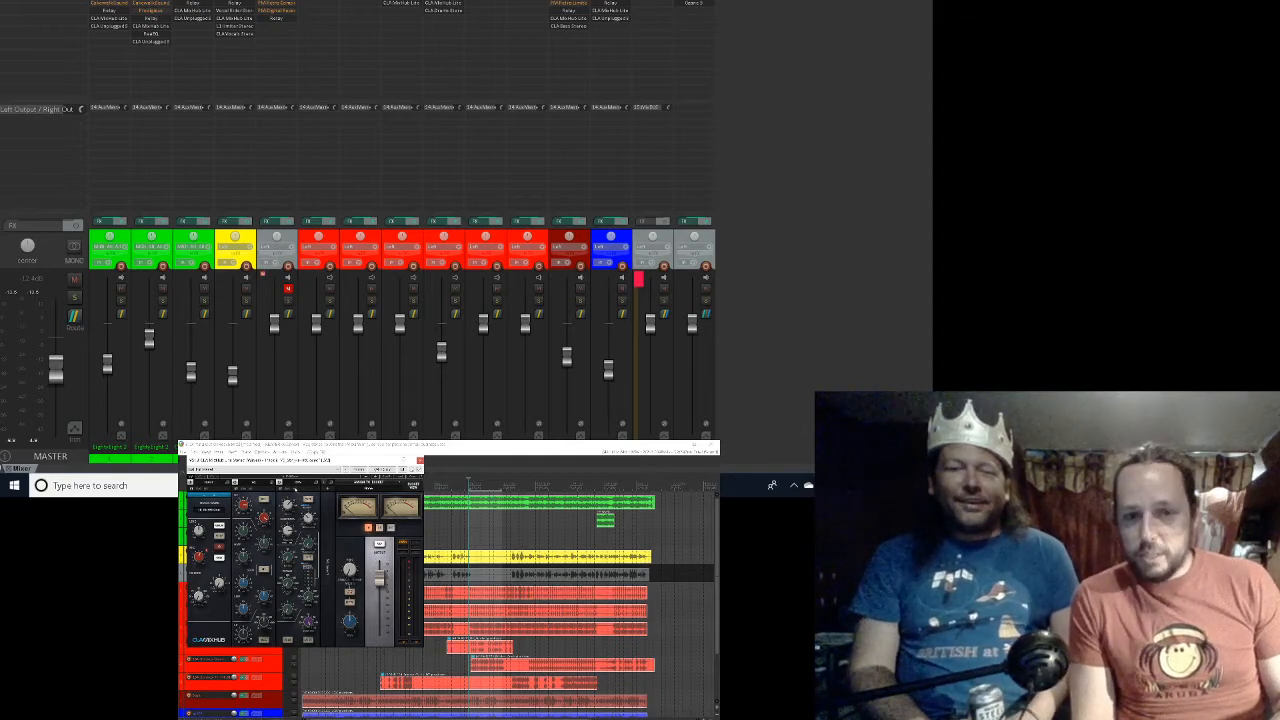
pyautogui.press('space')
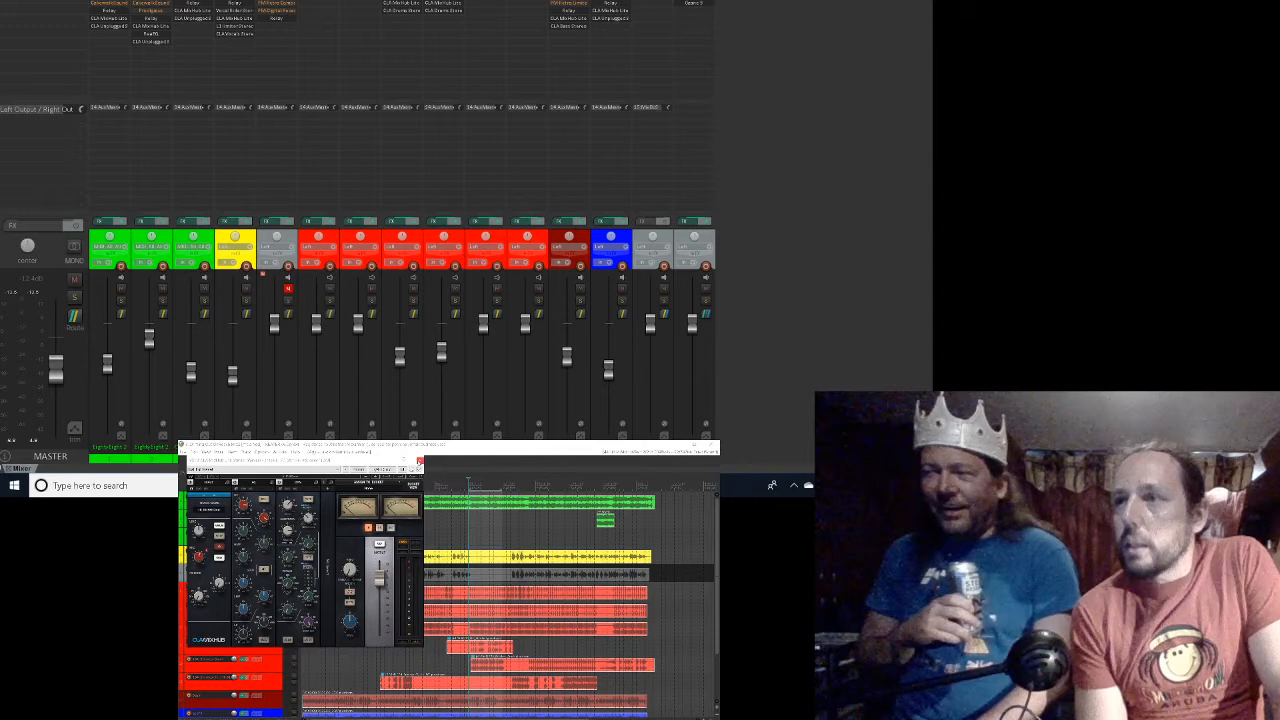
pyautogui.click(420, 461)
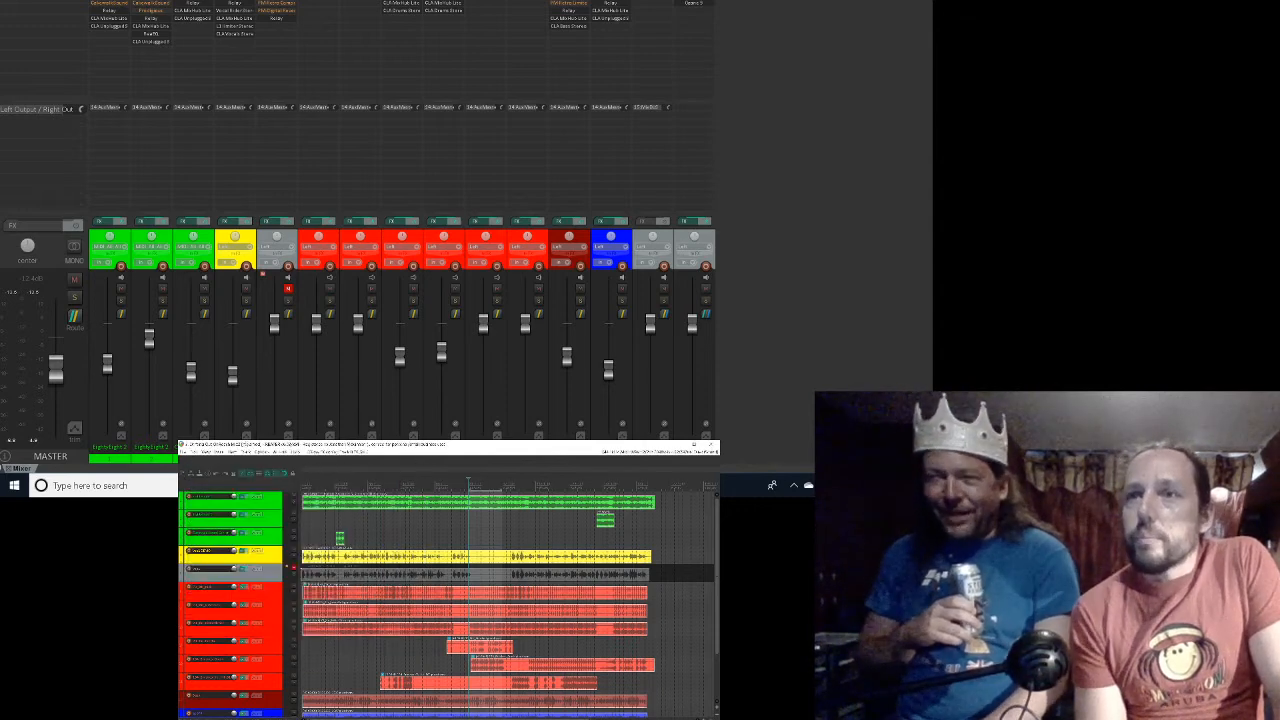
pyautogui.click(183, 452)
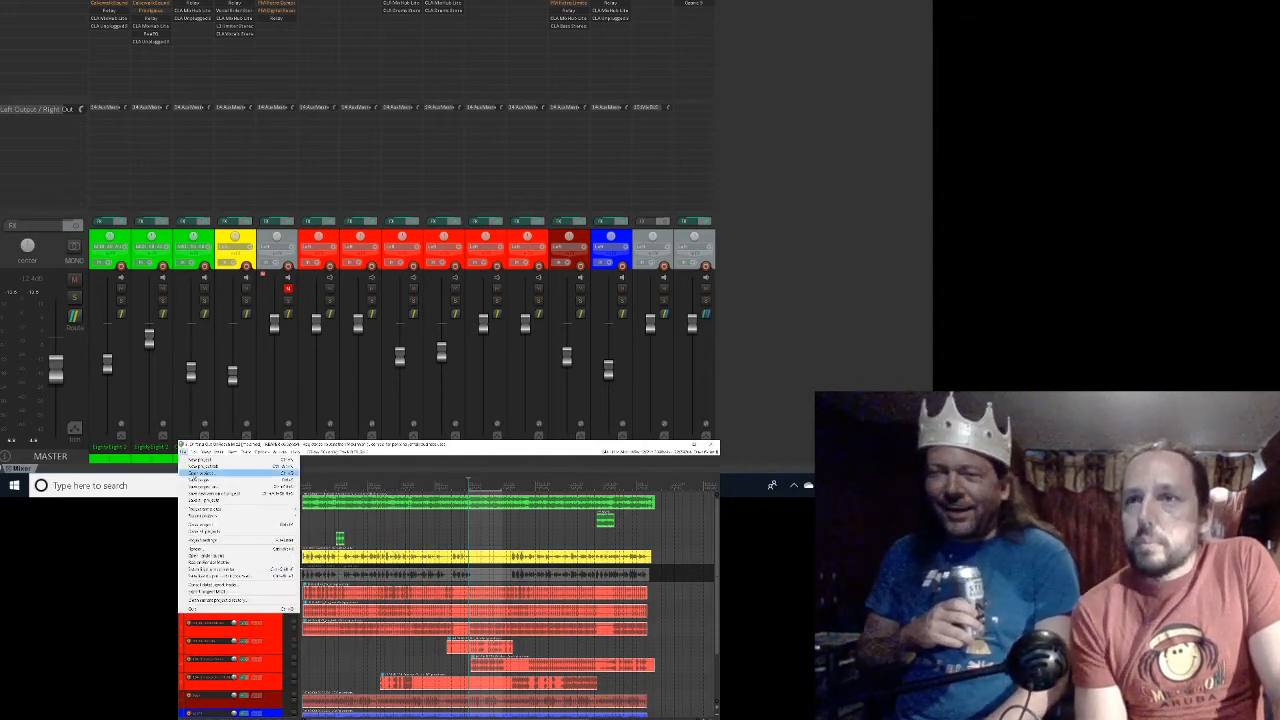
pyautogui.click(199, 480)
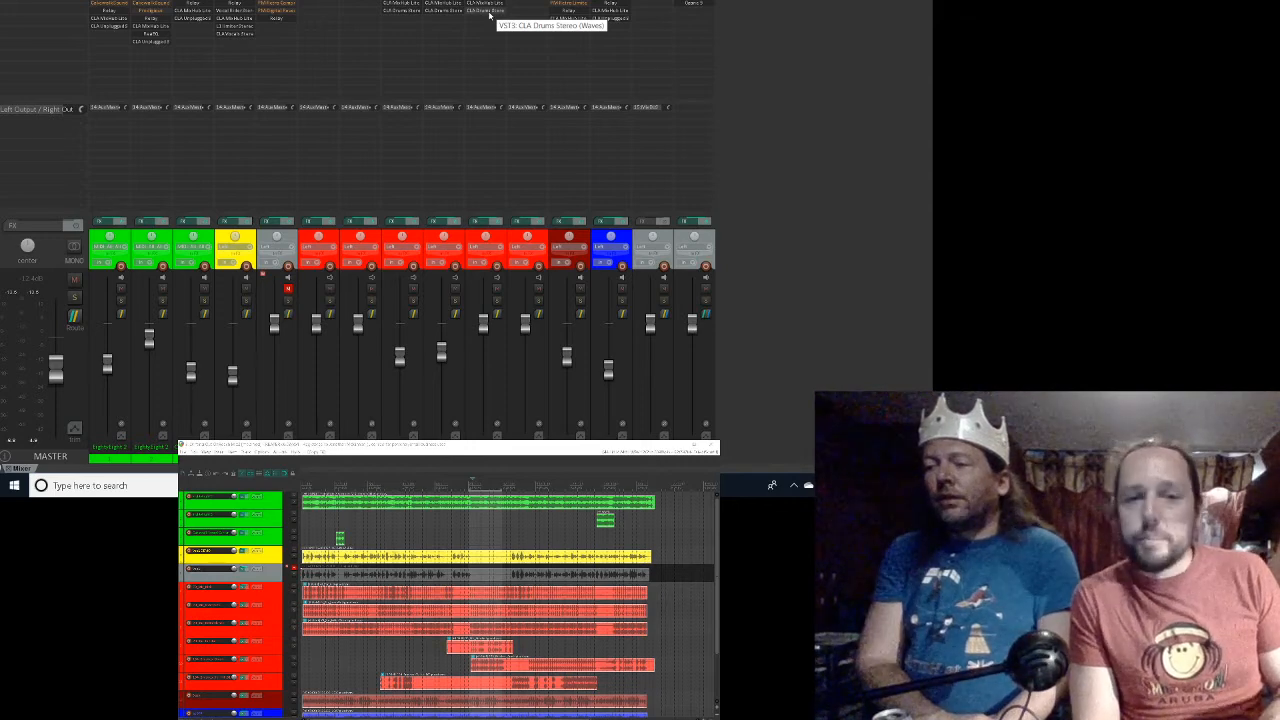
# Step: Play the selected section and open the CLA Drums Stereo plug-in in track 10's effects chain
pyautogui.press('space')
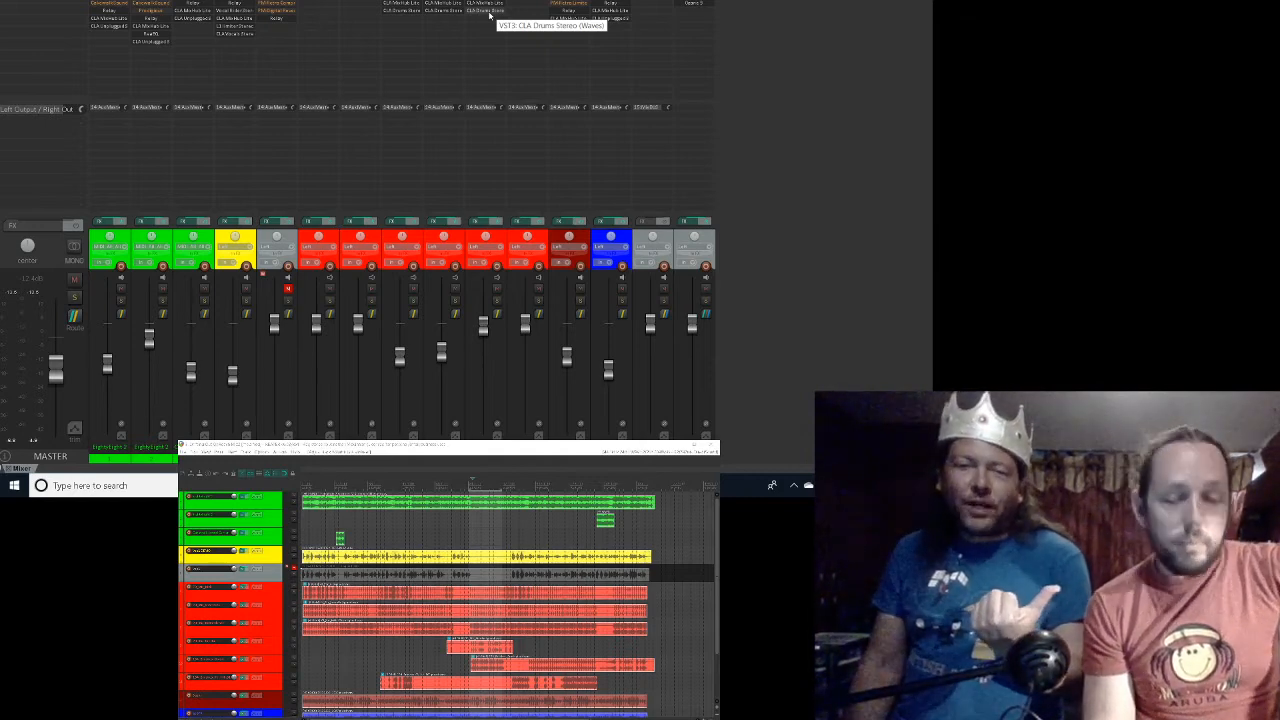
pyautogui.press('space')
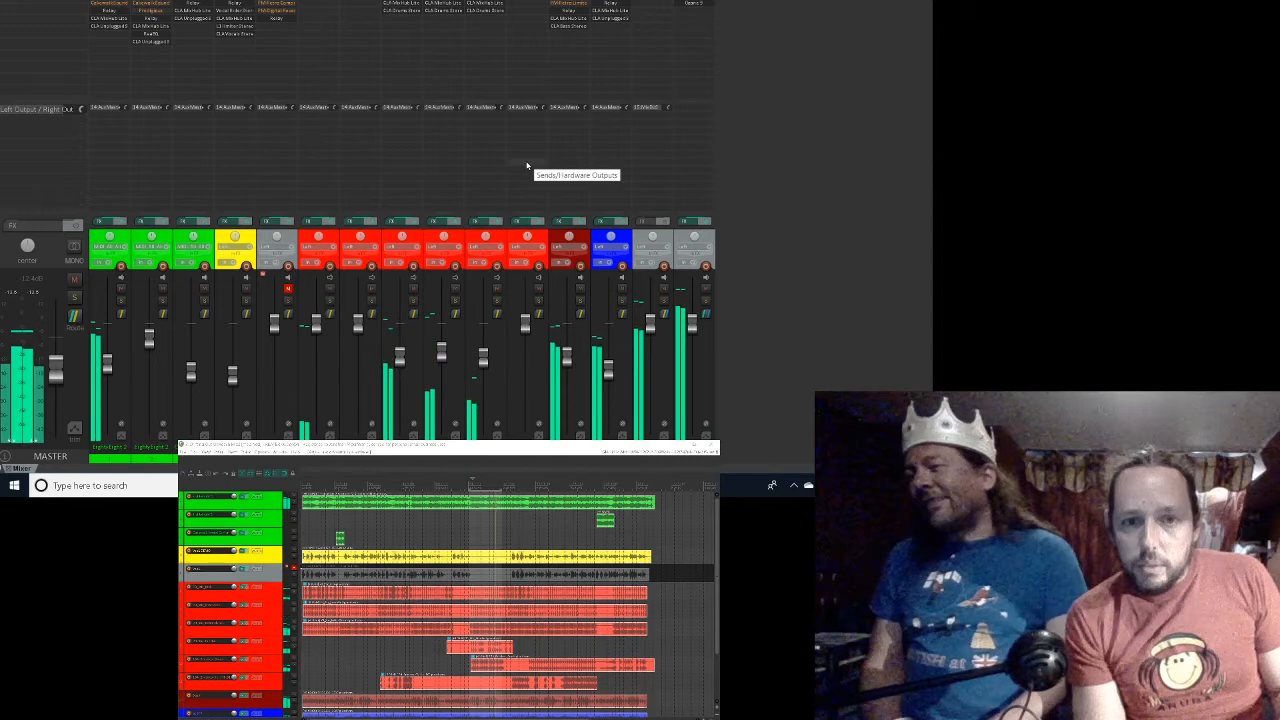
pyautogui.click(481, 222)
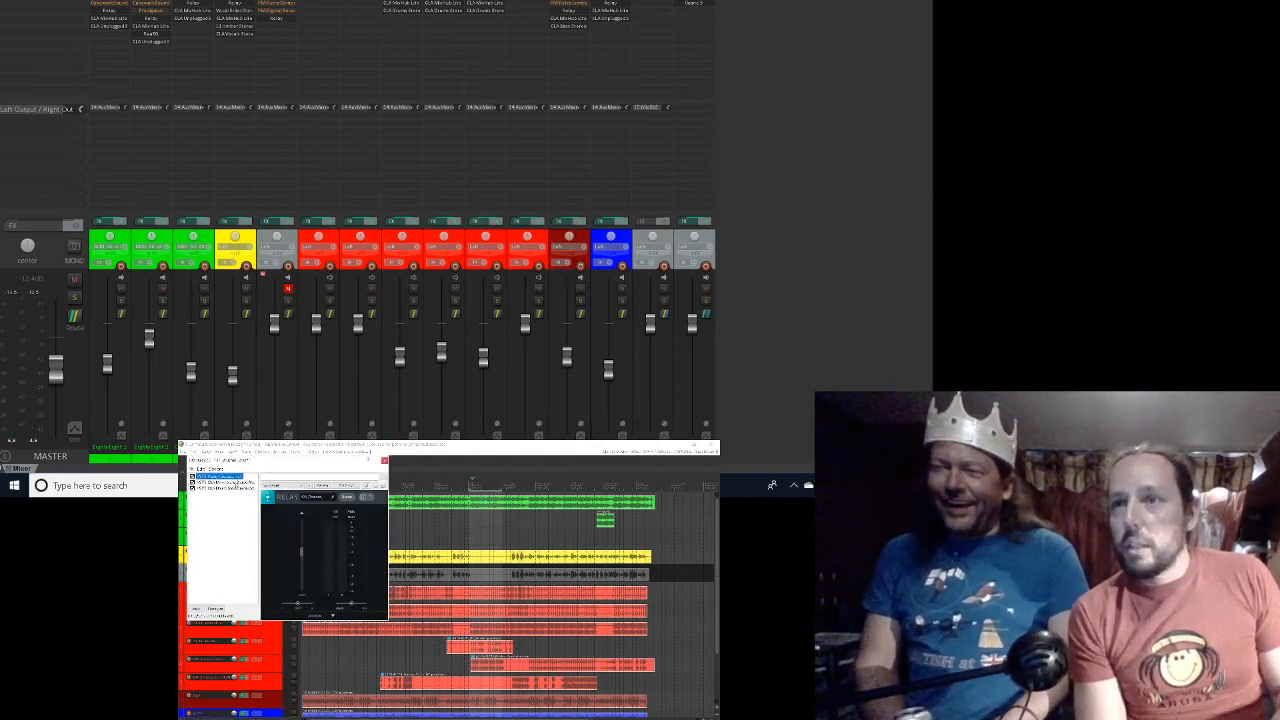
pyautogui.click(225, 488)
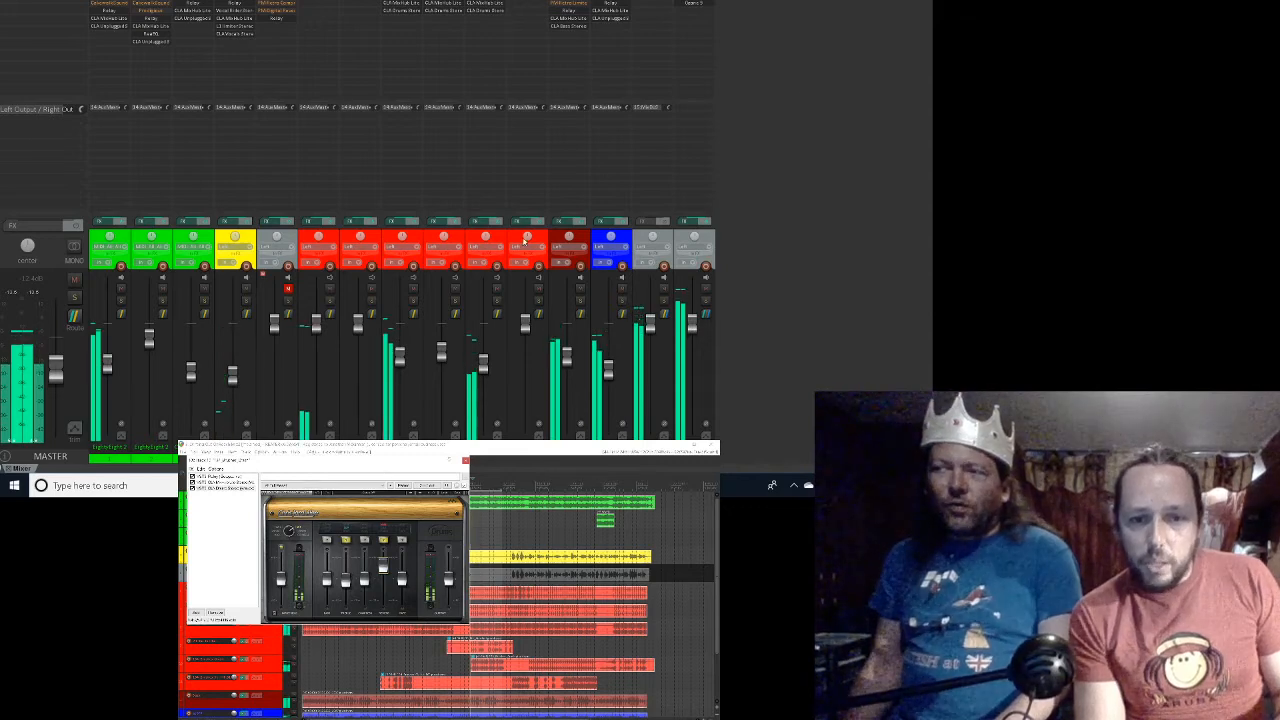
# Step: Compare track 10 soloed and in the full mix, then close its effects window and save the project
pyautogui.click(496, 301)
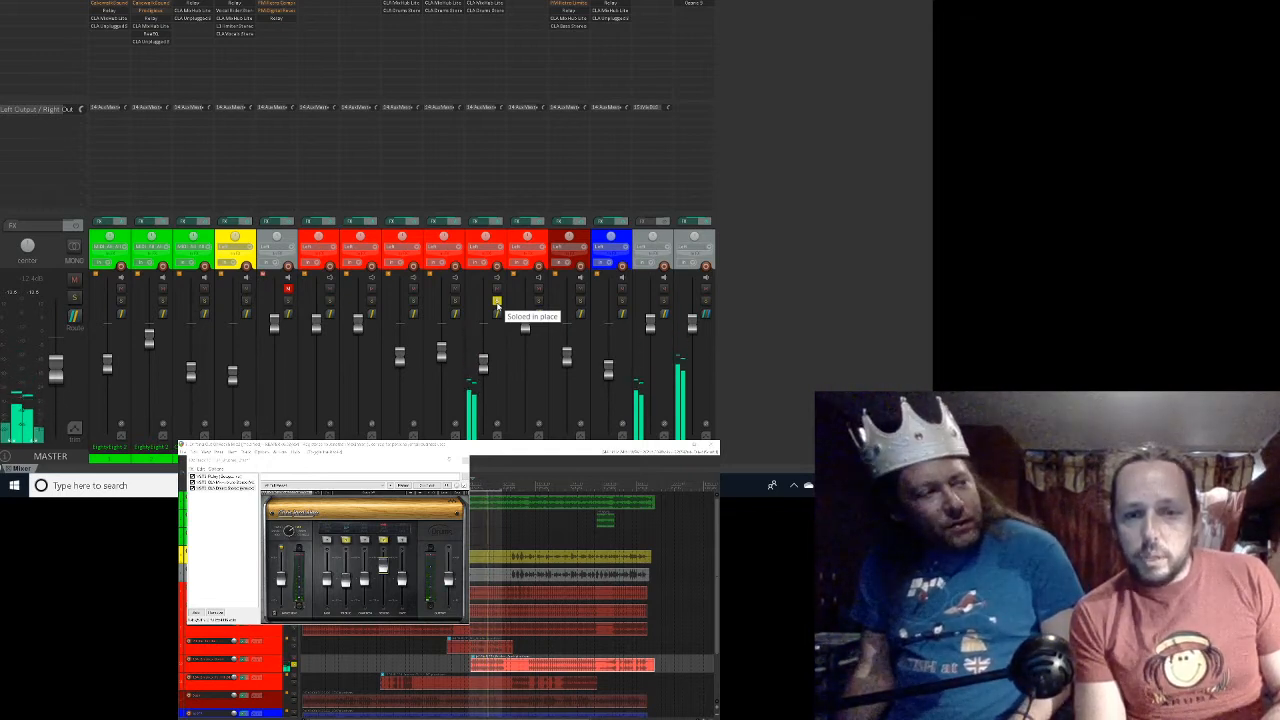
pyautogui.click(497, 301)
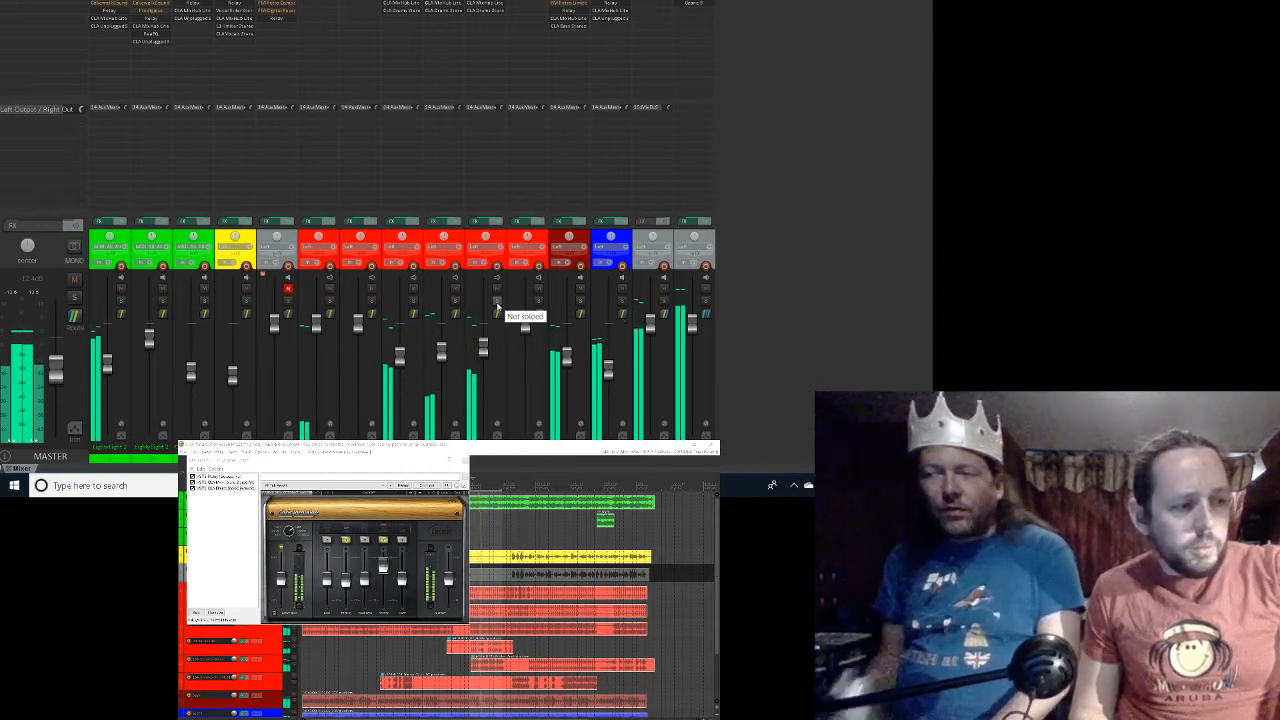
pyautogui.click(497, 304)
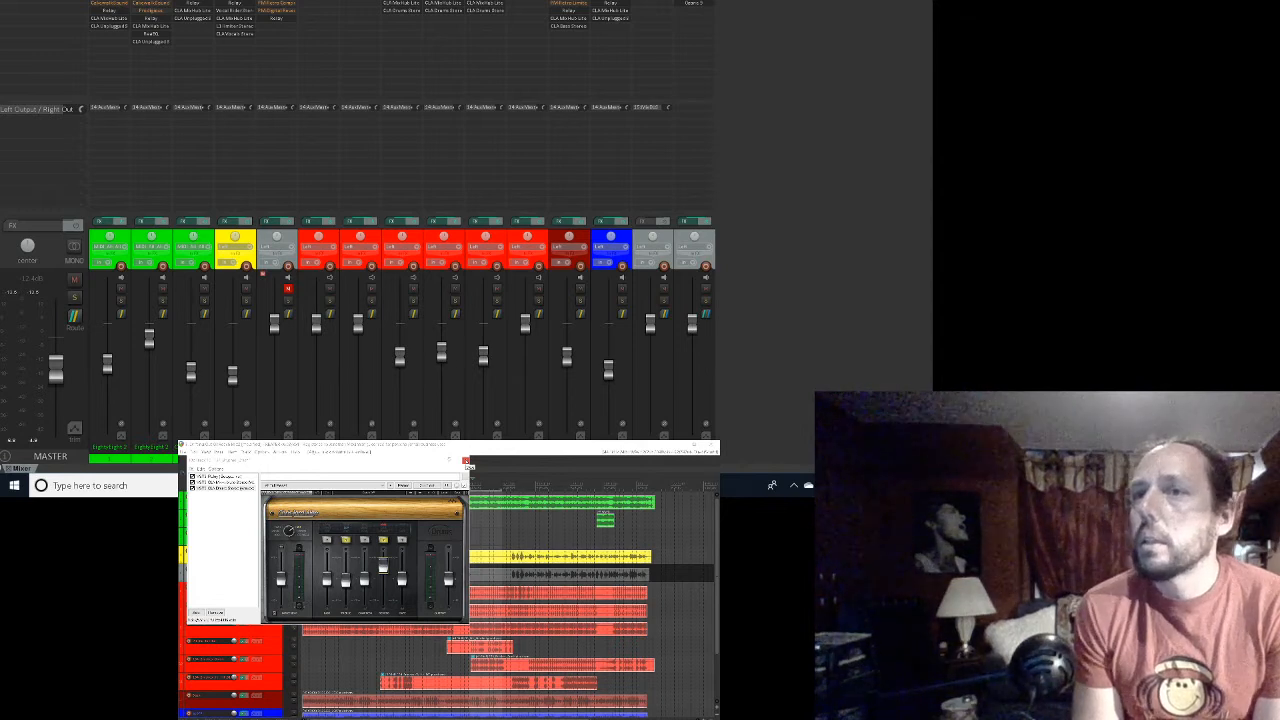
pyautogui.click(465, 461)
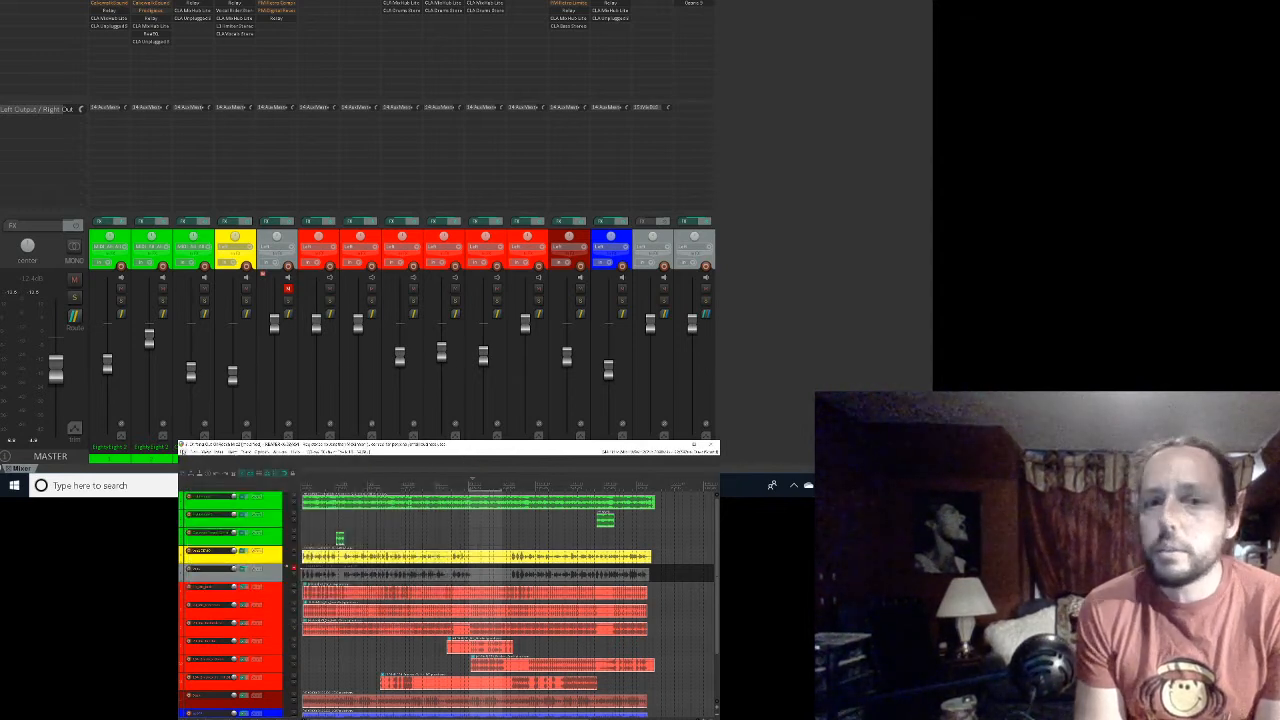
pyautogui.click(183, 452)
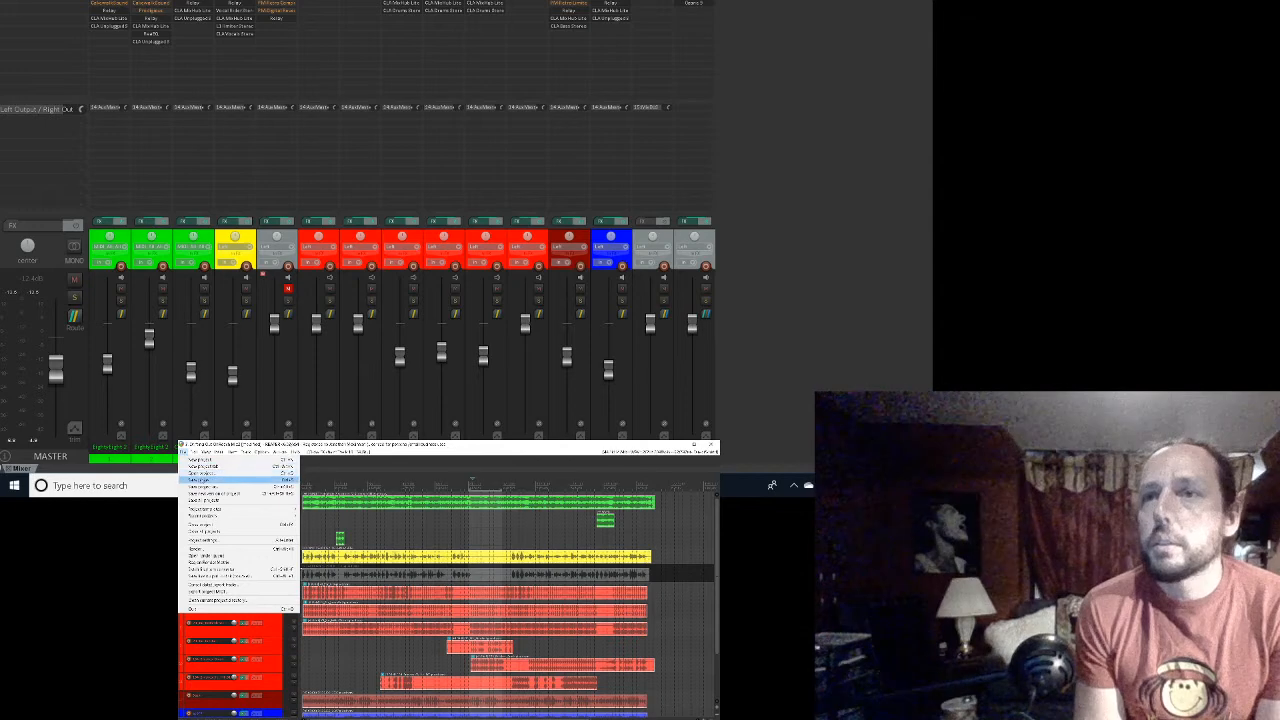
pyautogui.click(200, 480)
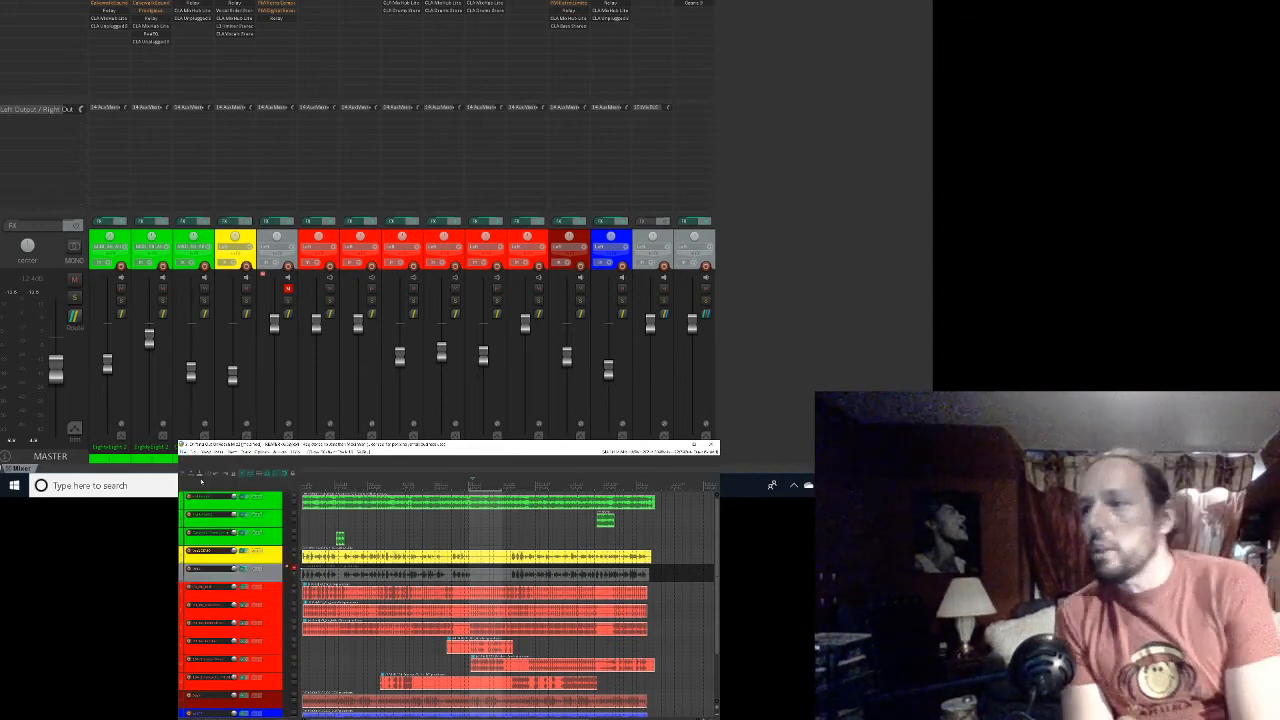
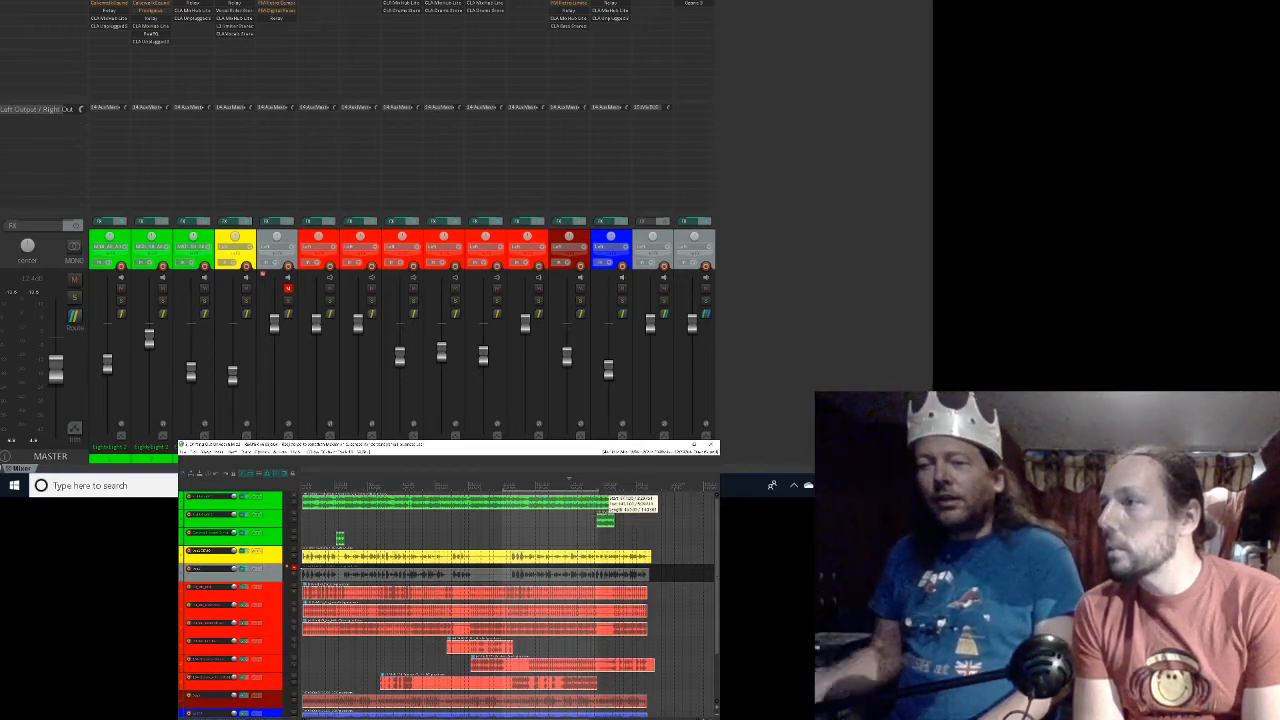
# Step: Loop a short time range late in the song with the 134_Brushes_SN_HH_F01 track soloed
pyautogui.moveTo(602, 486); pyautogui.dragTo(602, 486)
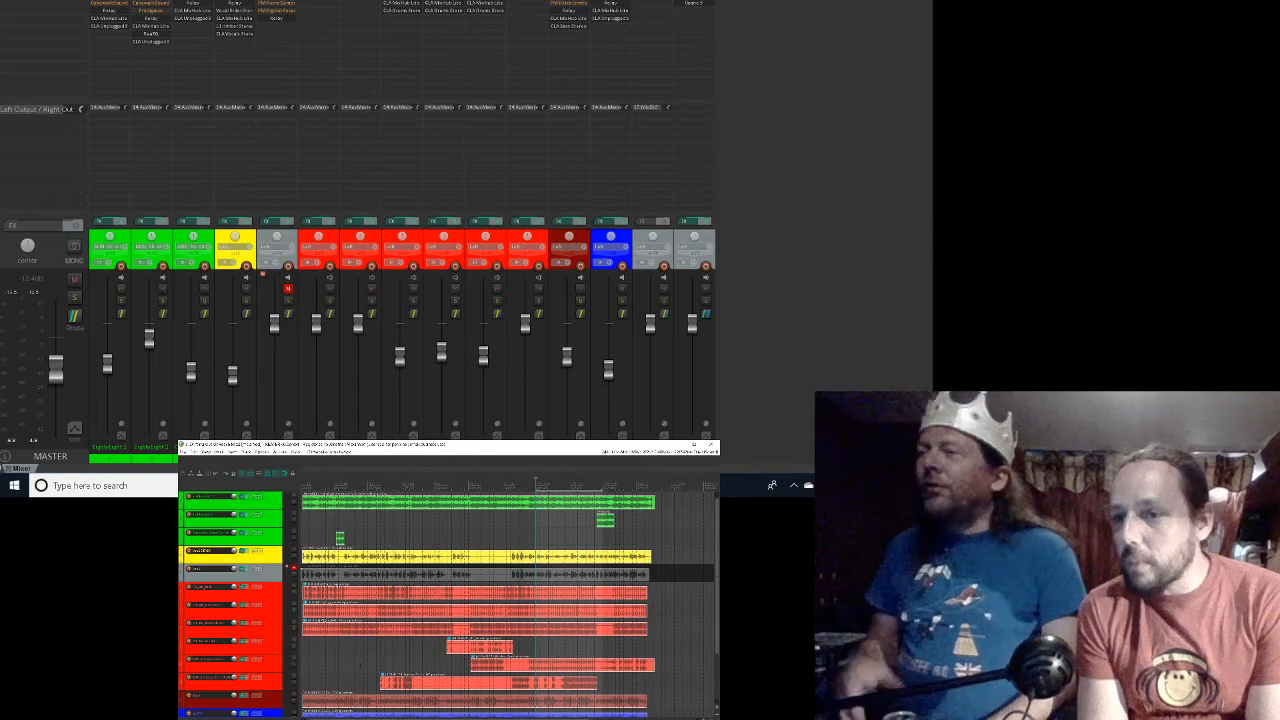
pyautogui.click(294, 682)
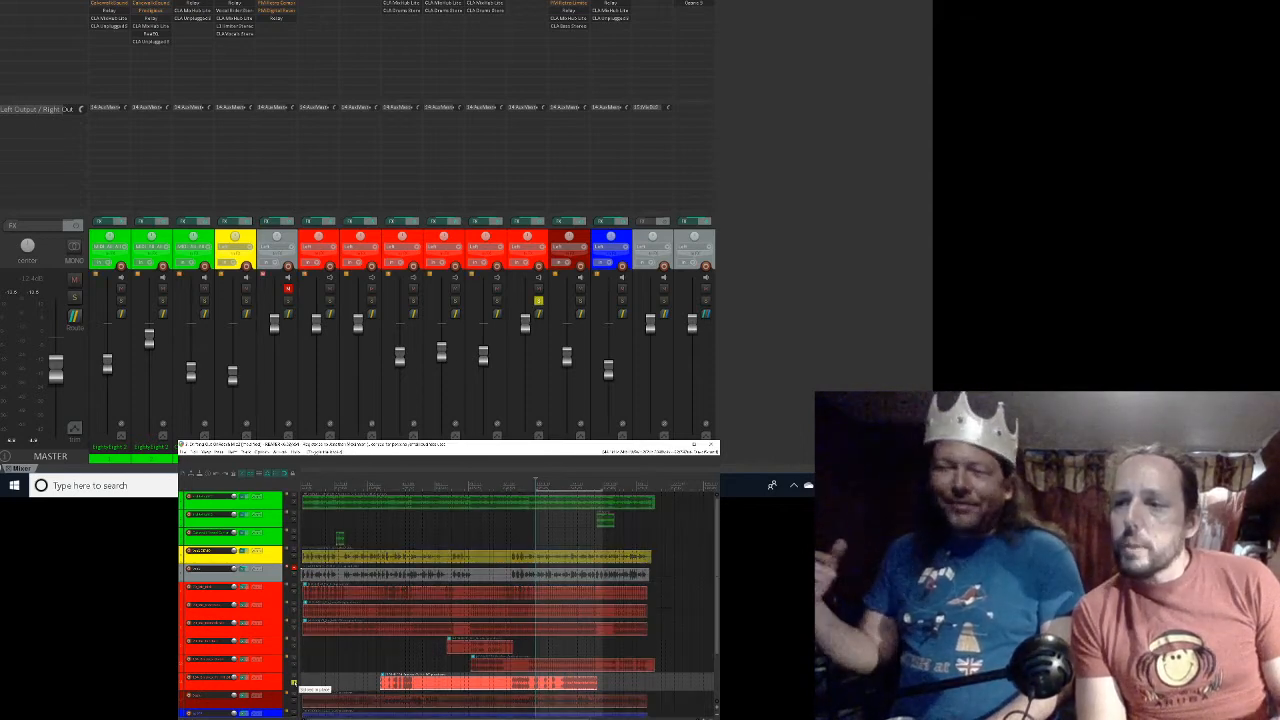
pyautogui.press('space')
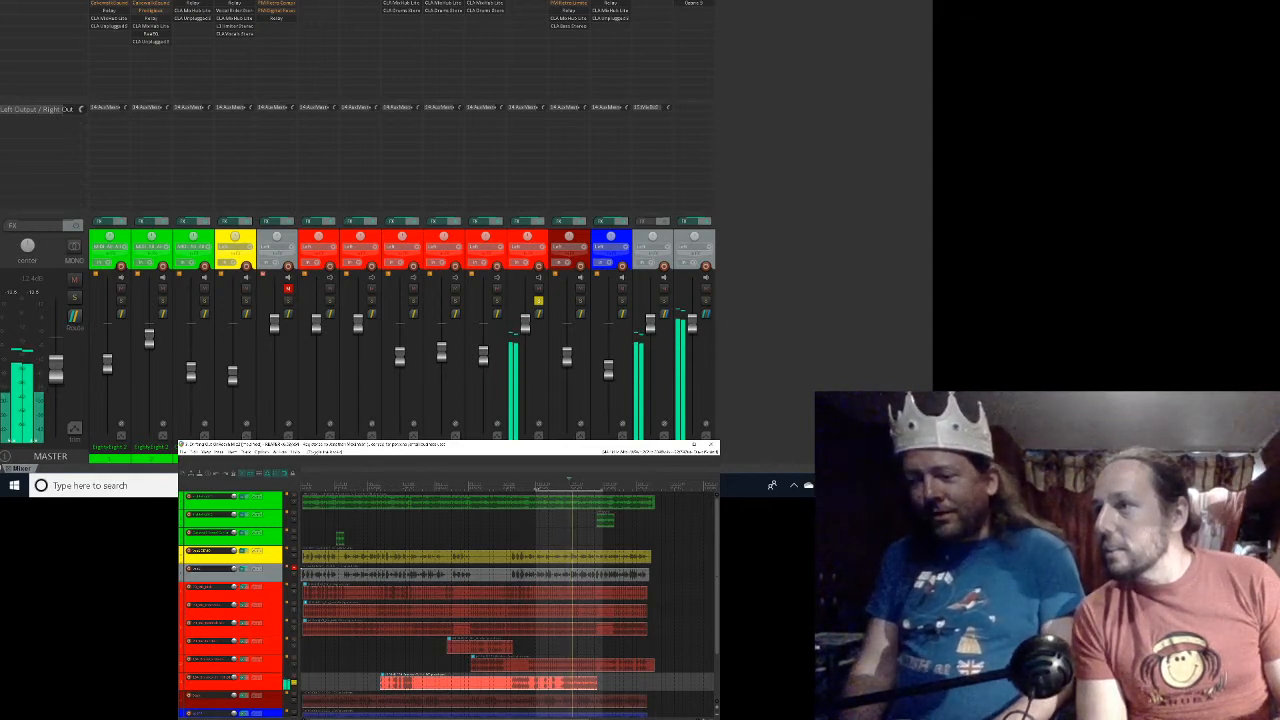
pyautogui.moveTo(536, 489); pyautogui.dragTo(570, 489)
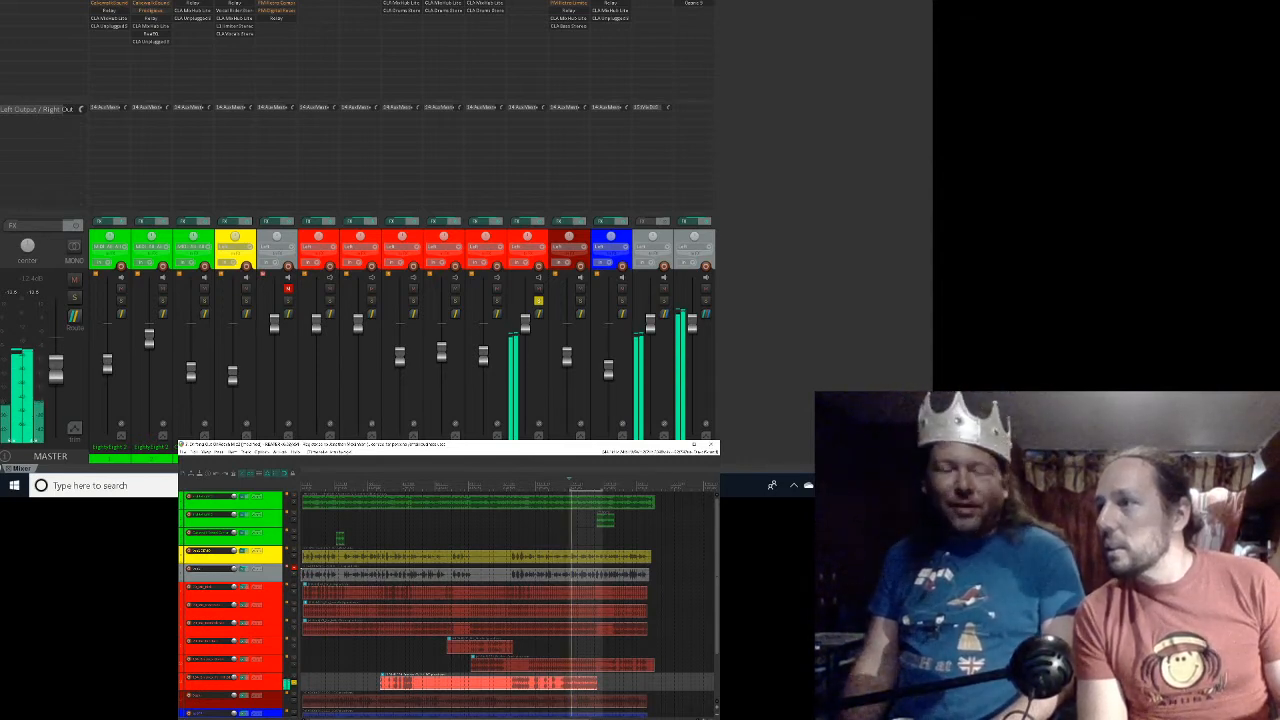
pyautogui.moveTo(570, 489); pyautogui.dragTo(594, 489)
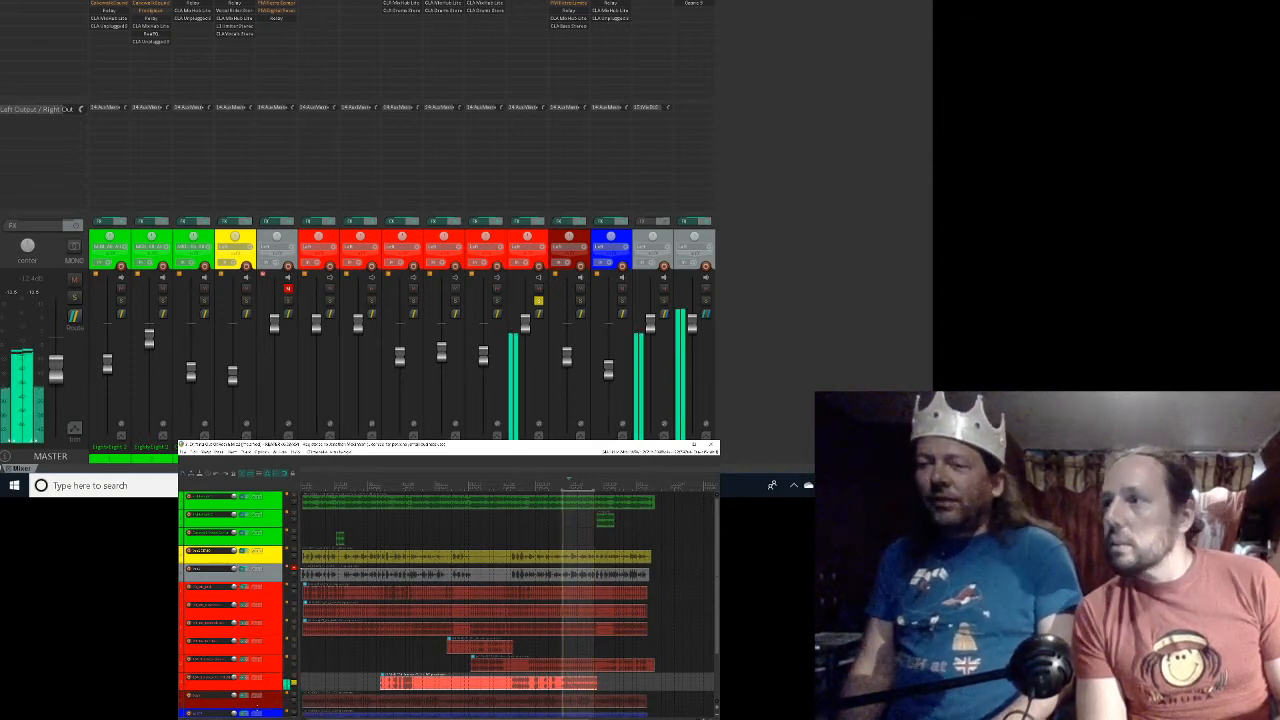
# Step: Compare the 134_Brushes_SN_HH_F01 track soloed and within the full mix during playback
pyautogui.click(290, 683)
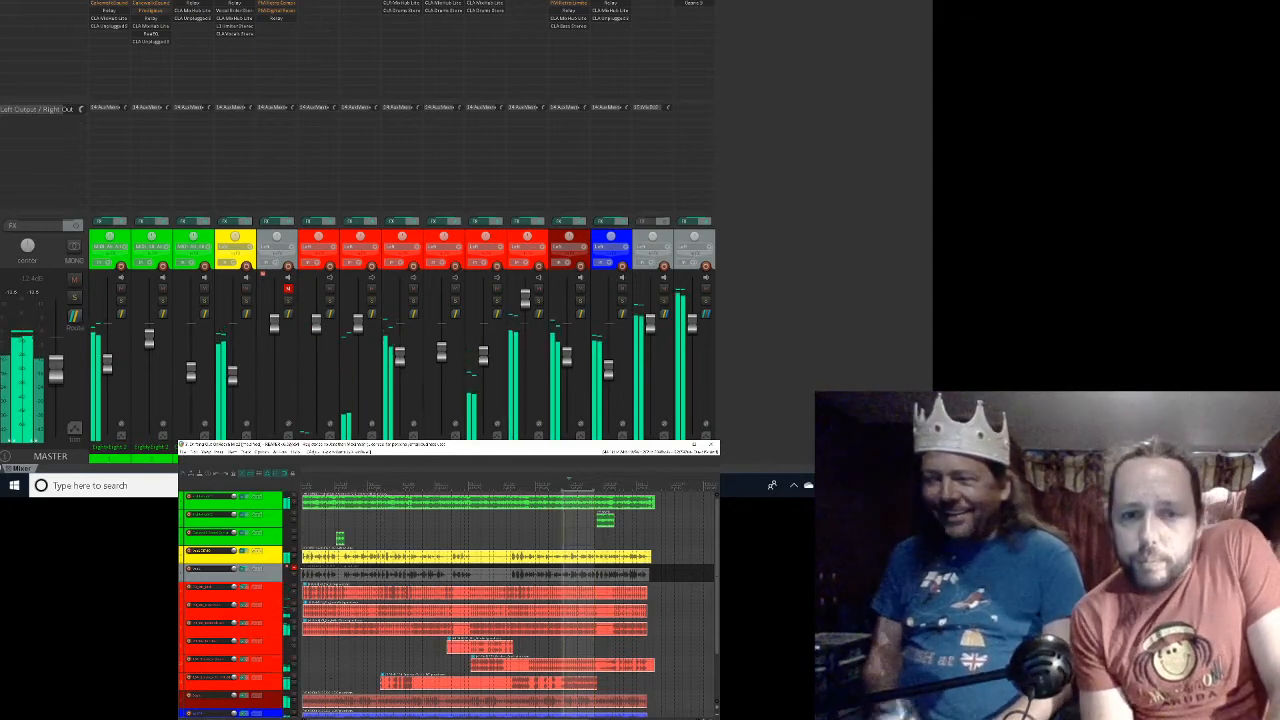
pyautogui.click(538, 301)
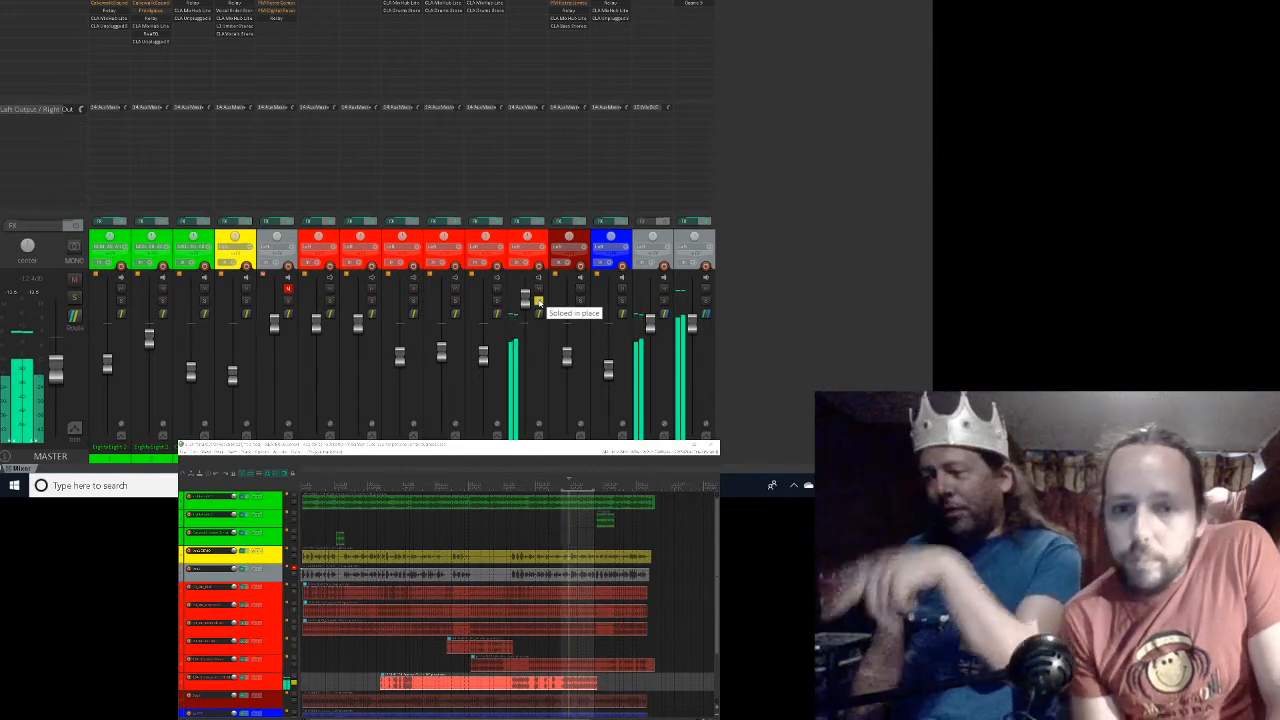
pyautogui.click(538, 300)
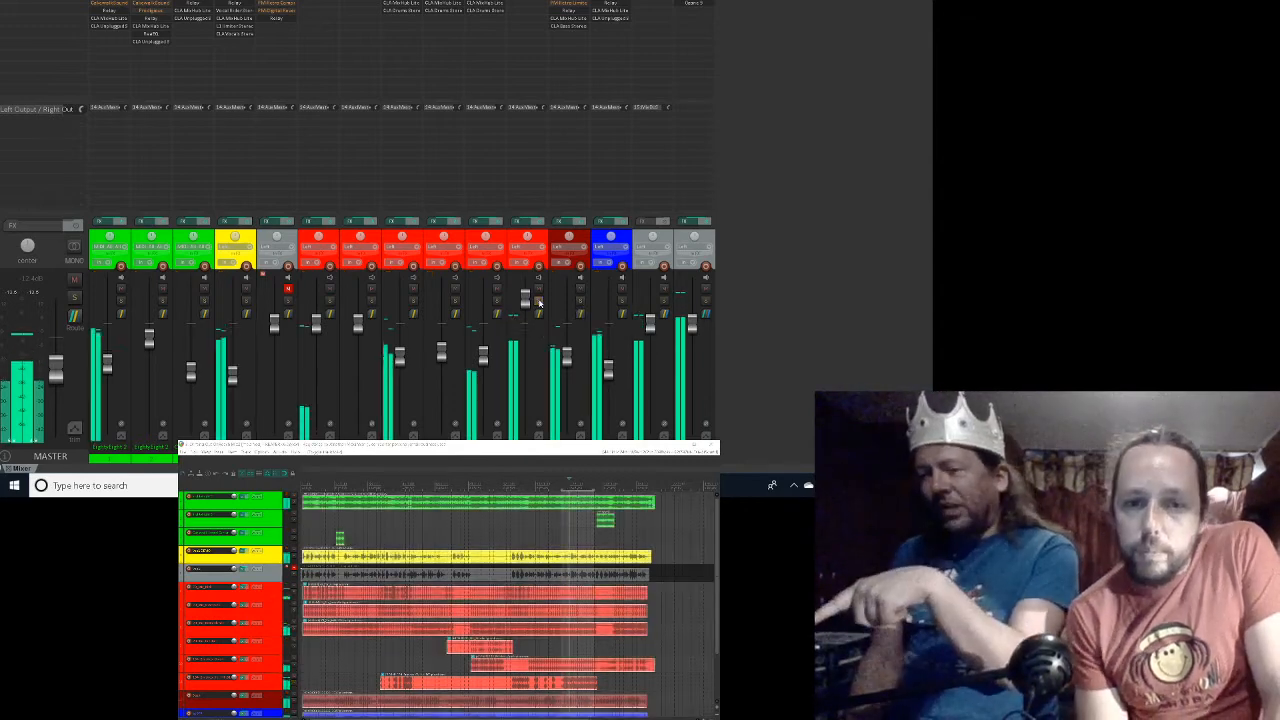
# Step: Add the VST3 CLA MixHub Stereo plug-in to the 134_Brushes_SN_HH_F01 track
pyautogui.click(520, 222)
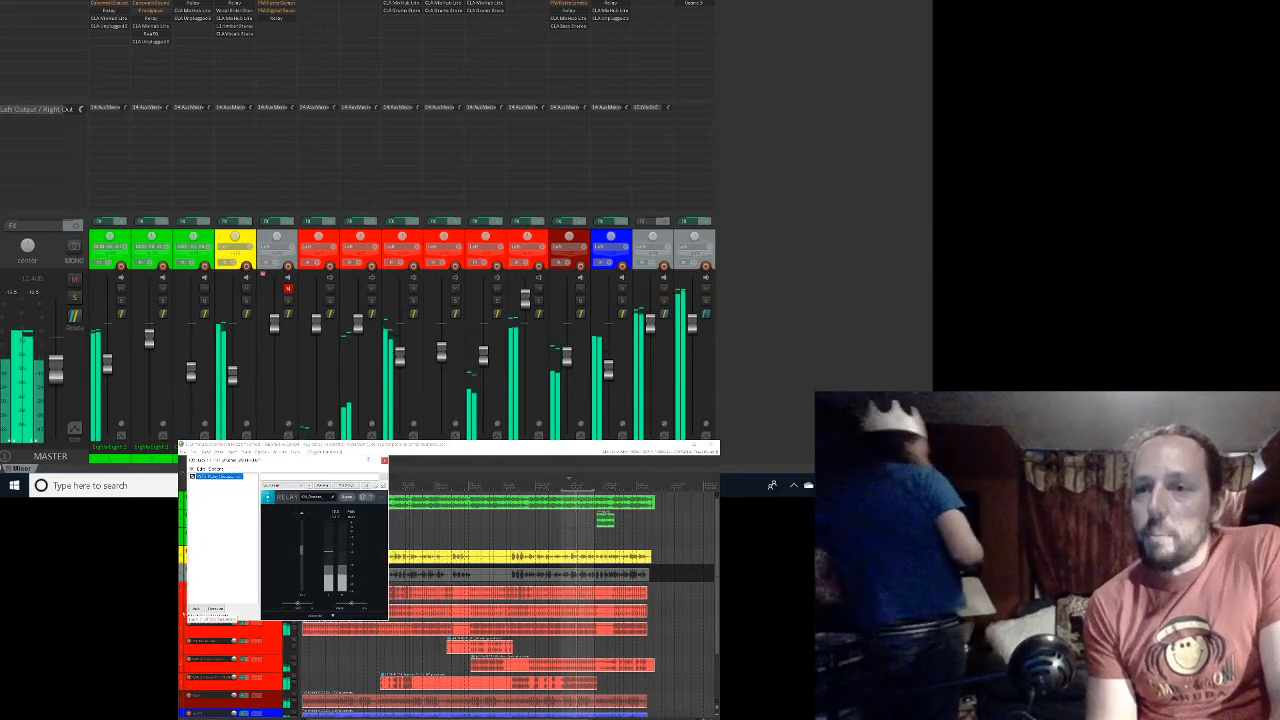
pyautogui.click(196, 608)
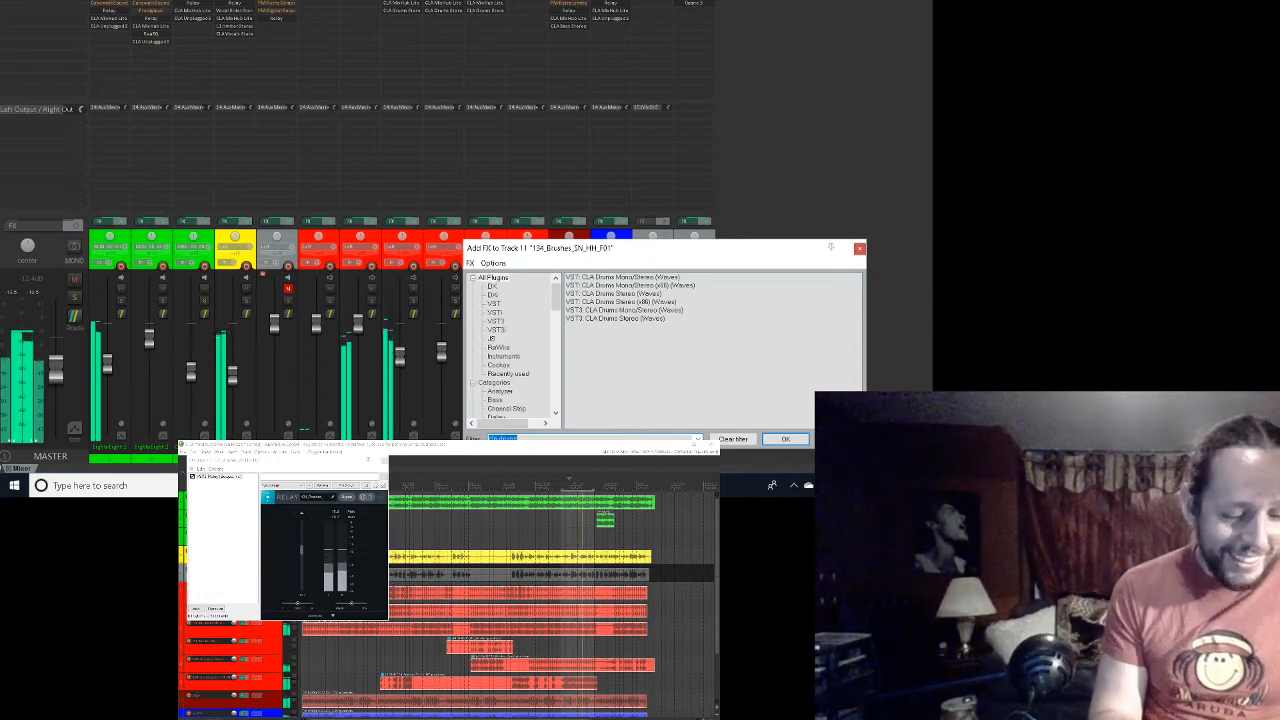
pyautogui.write('cla')
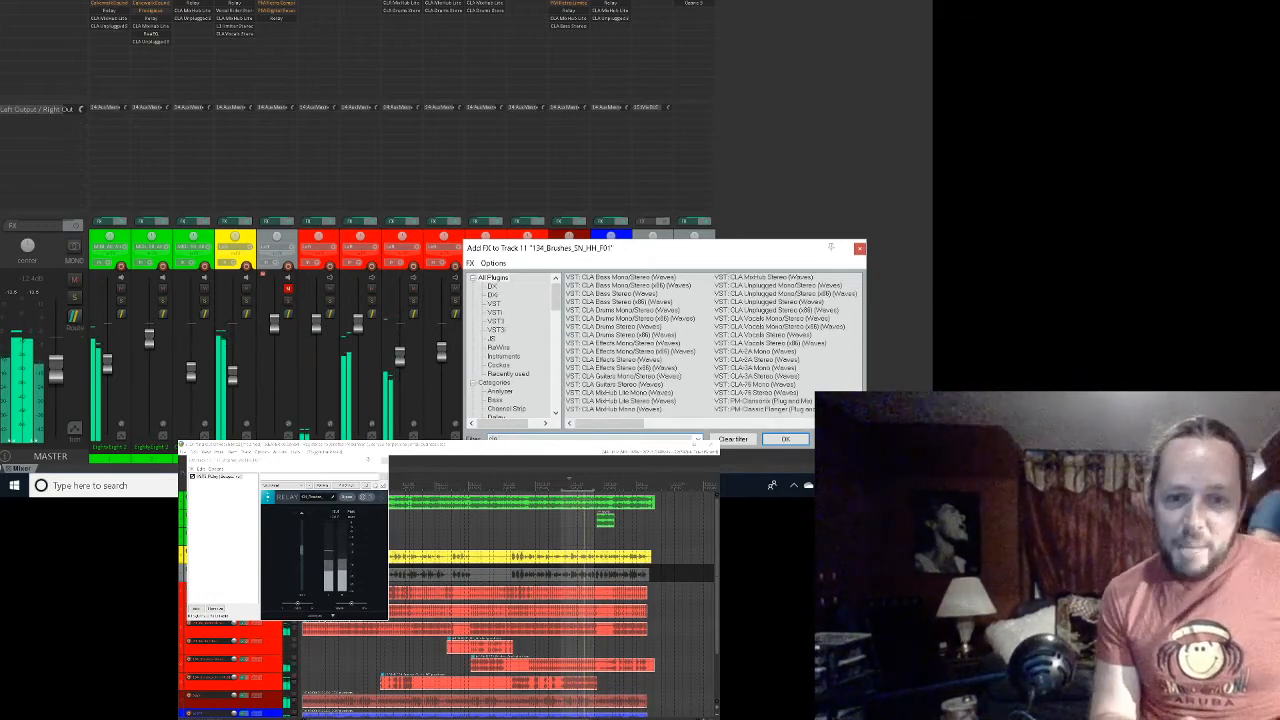
pyautogui.write(' mix')
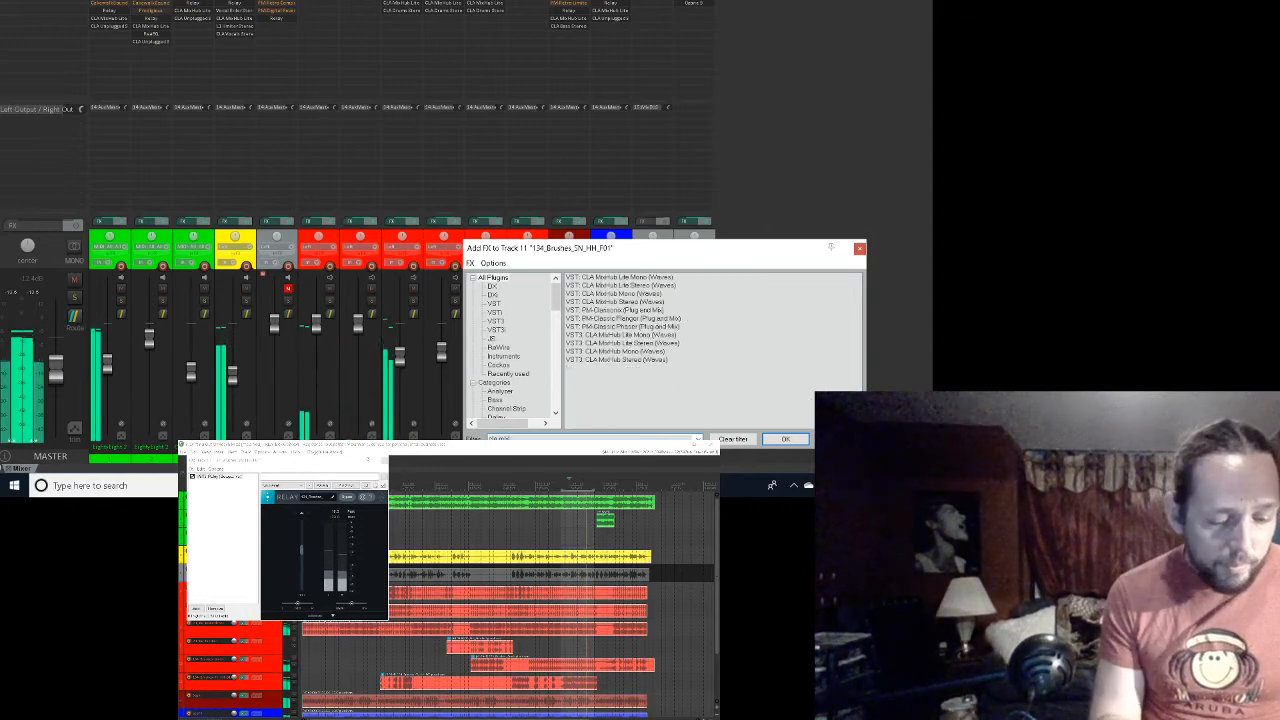
pyautogui.write('hub')
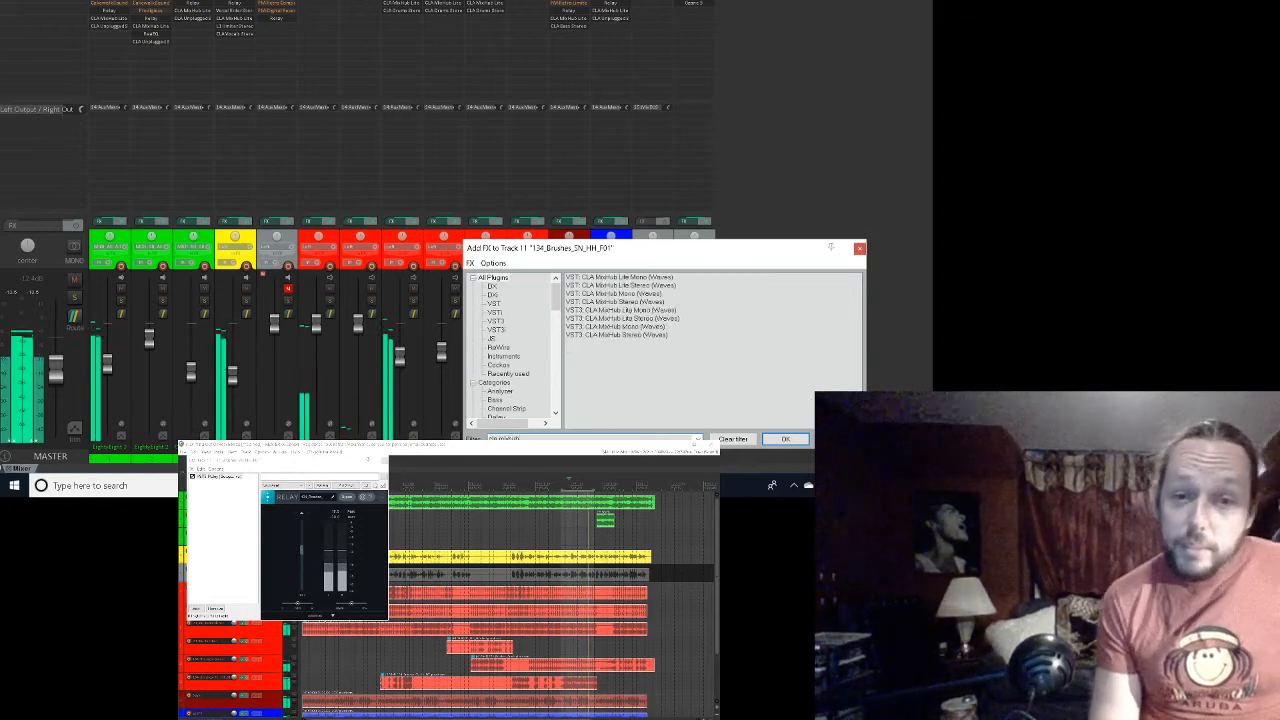
pyautogui.click(640, 337)
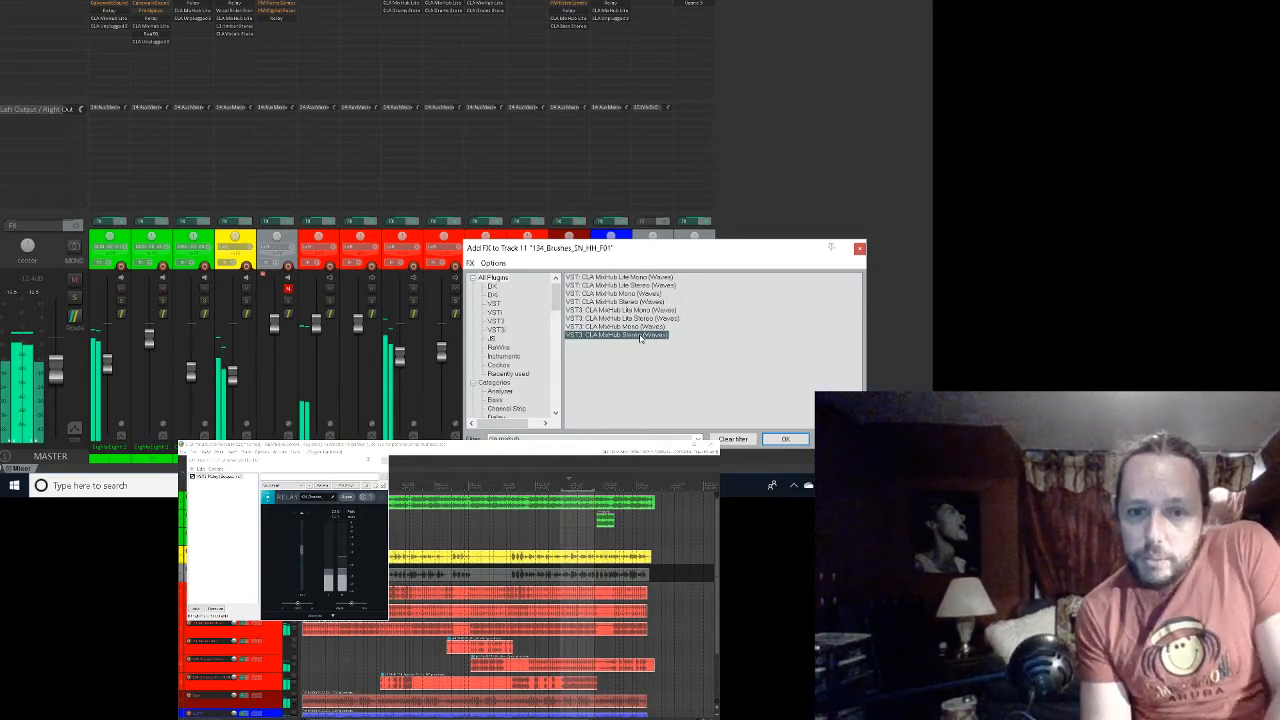
pyautogui.doubleClick(640, 337)
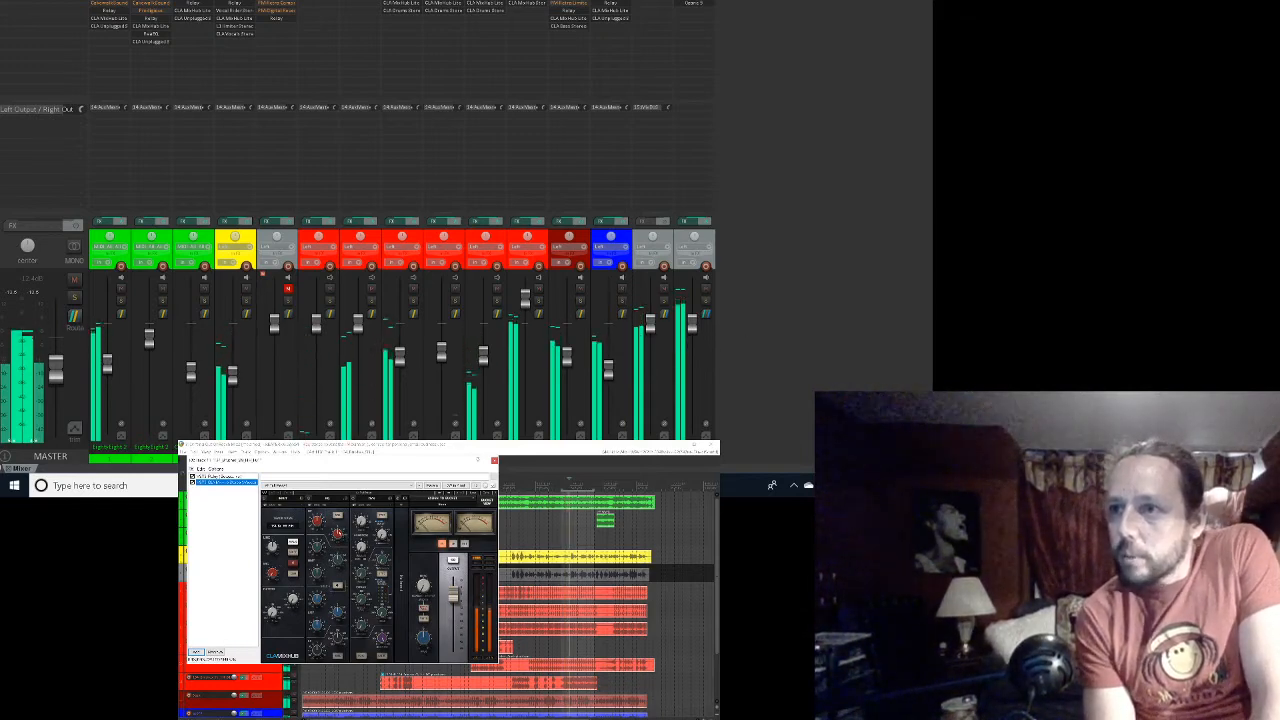
# Step: Switch on the EQ section of the brushes track's CLA MixHub, play the mix, and close the effects window
pyautogui.click(308, 498)
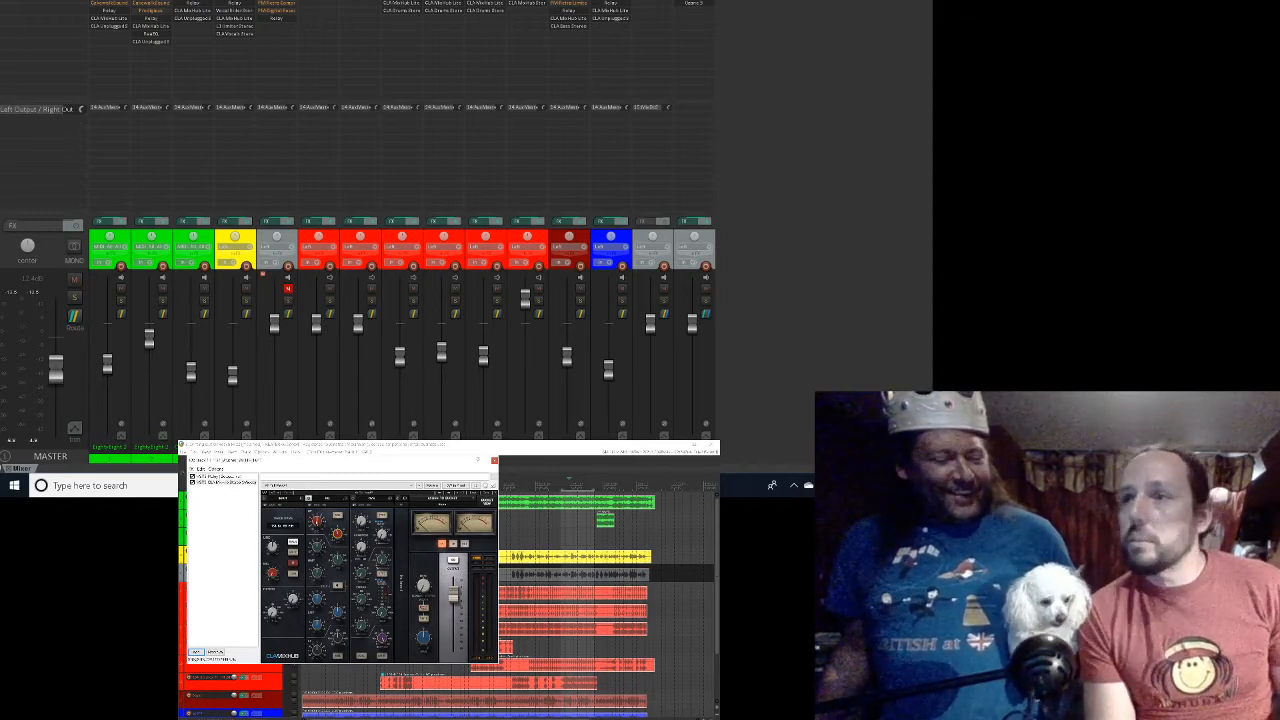
pyautogui.press('space')
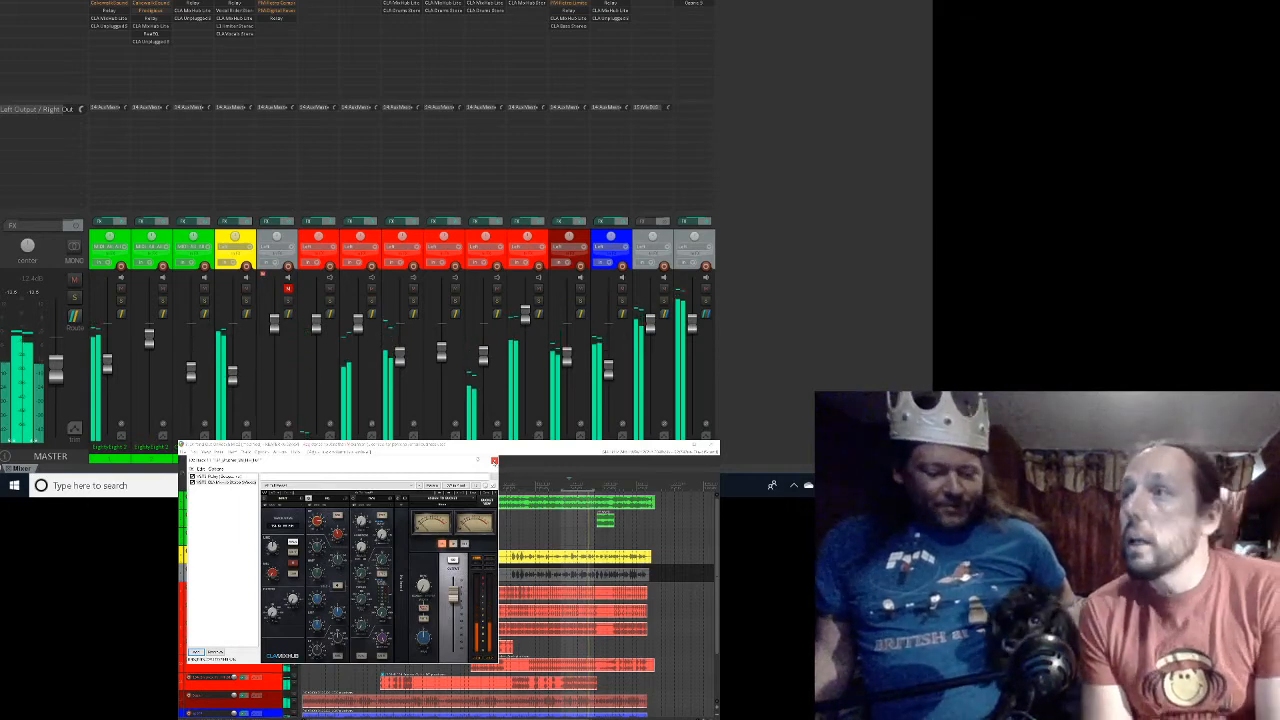
pyautogui.click(494, 461)
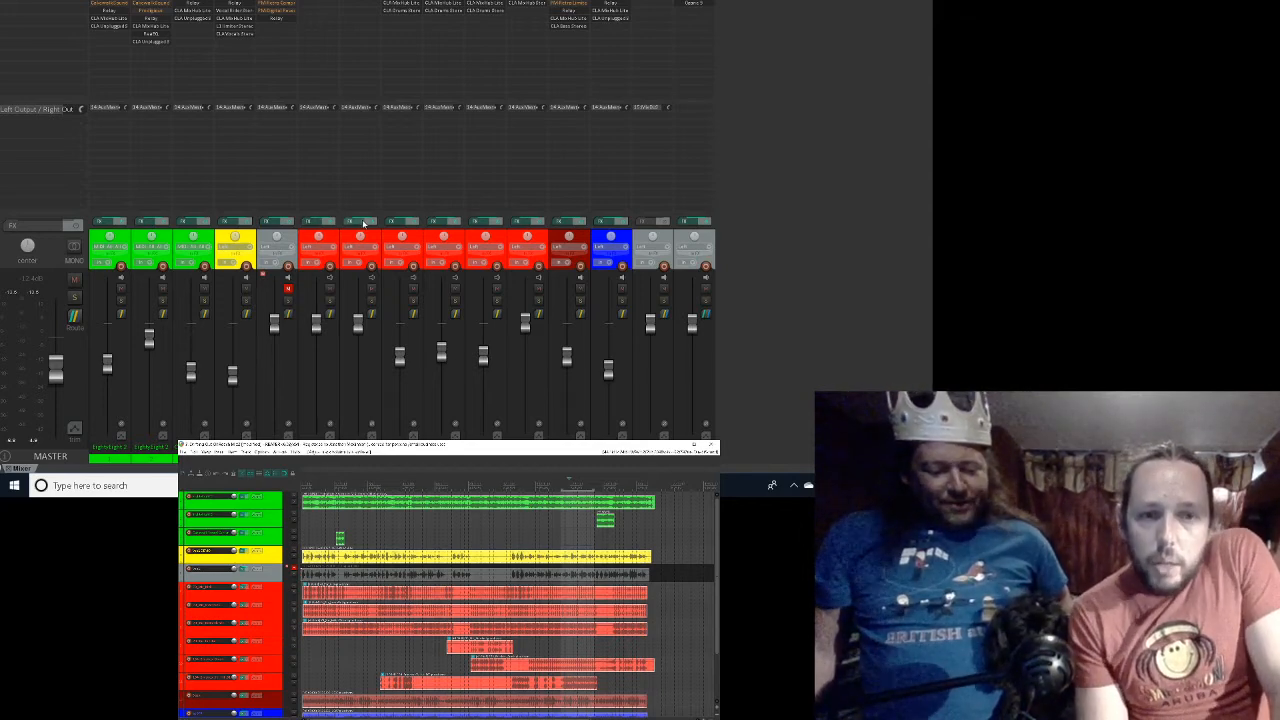
pyautogui.click(350, 222)
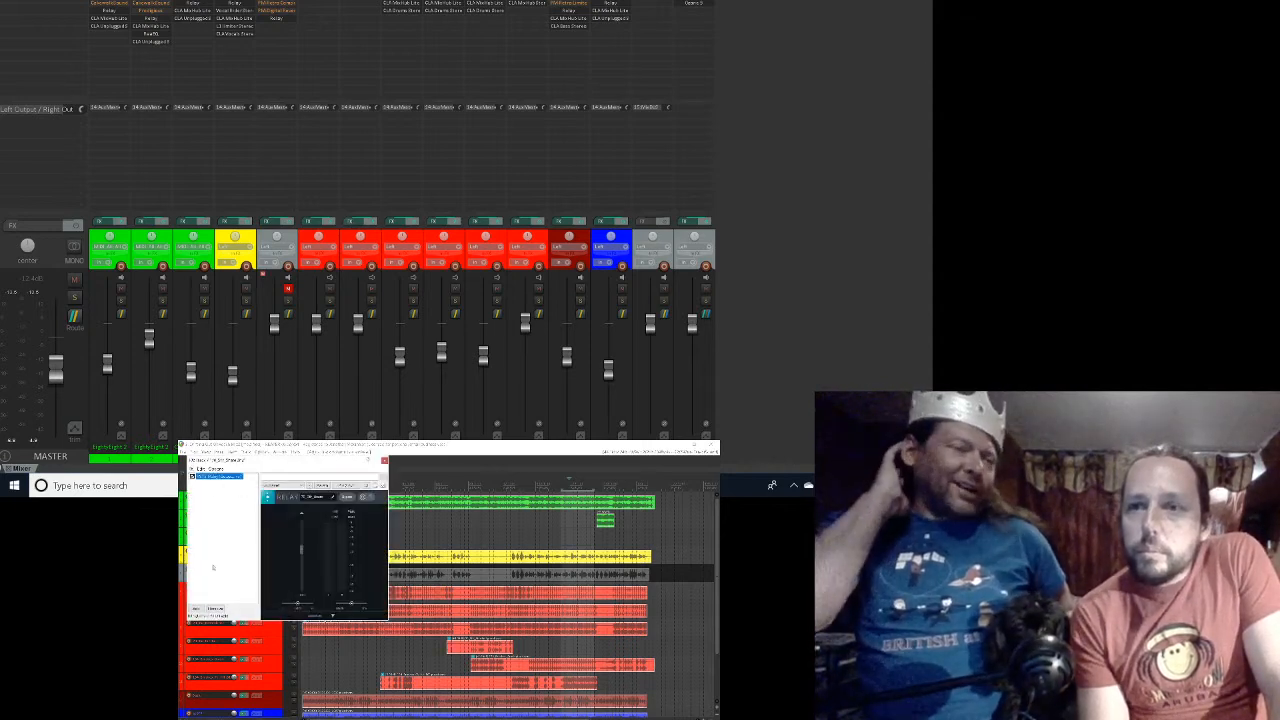
pyautogui.click(197, 608)
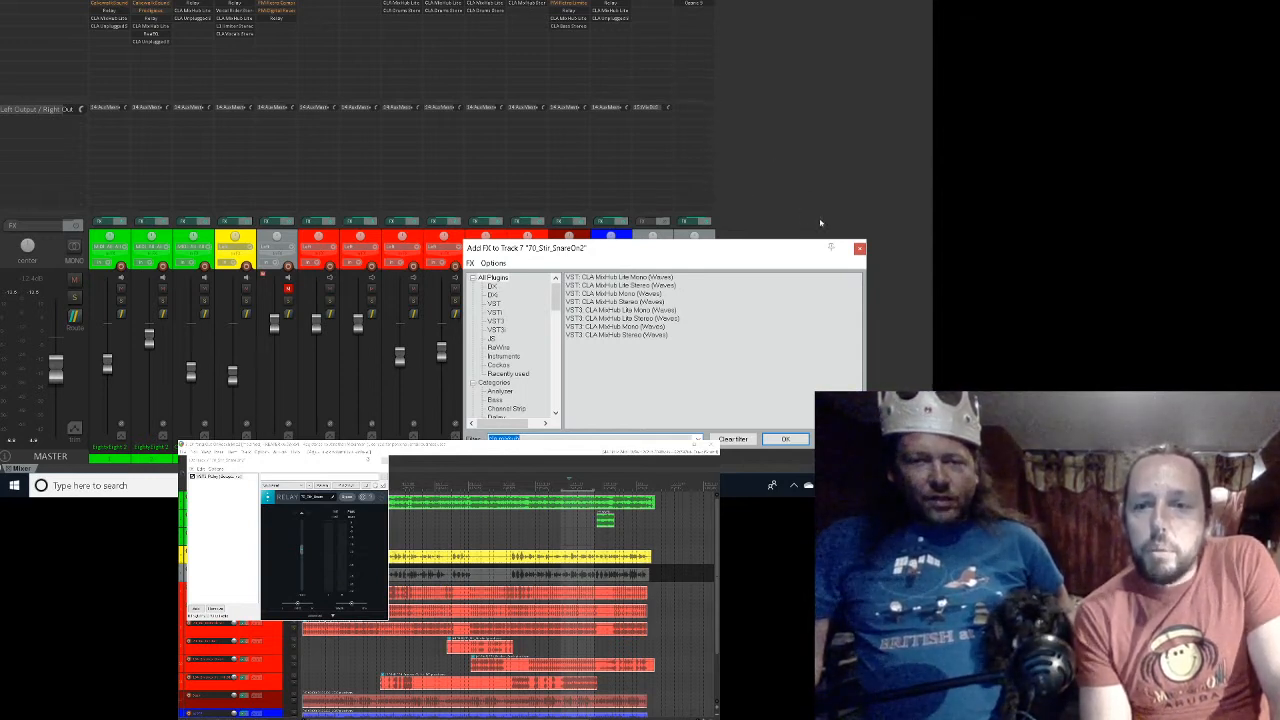
pyautogui.click(859, 248)
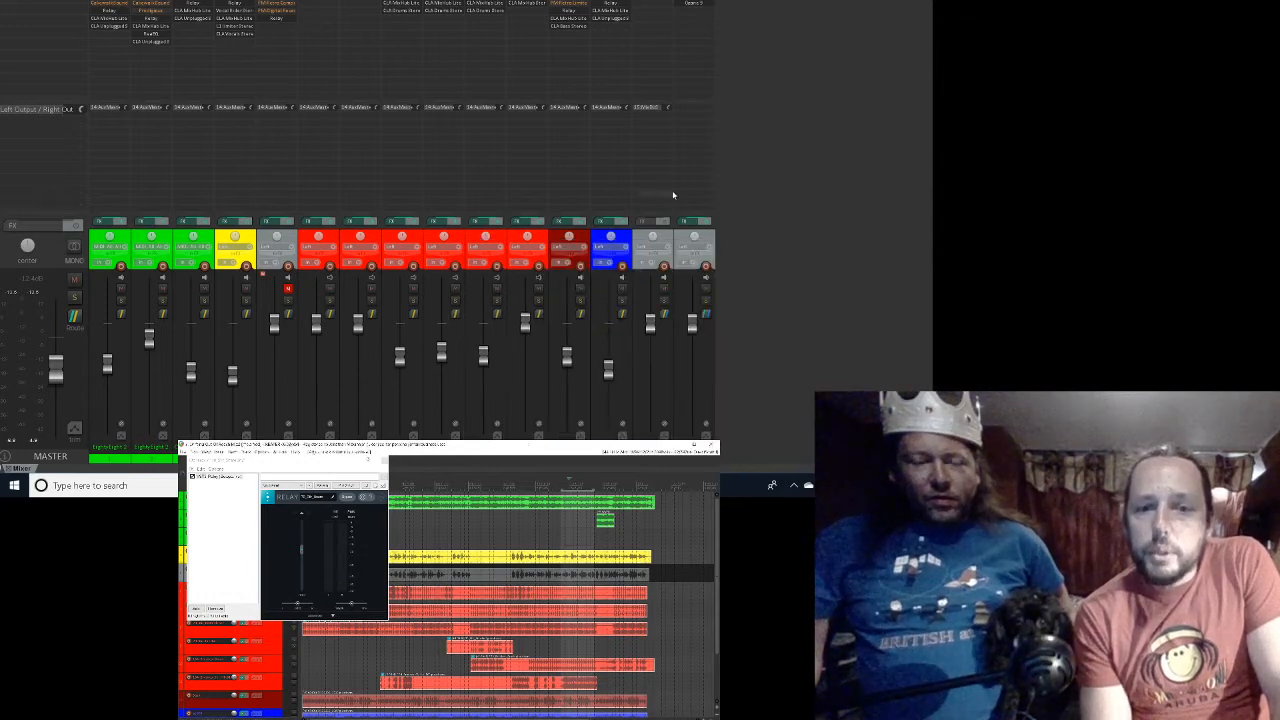
# Step: Try to store the current settings of the brushes track's CLA MixHub as a preset
pyautogui.click(522, 5)
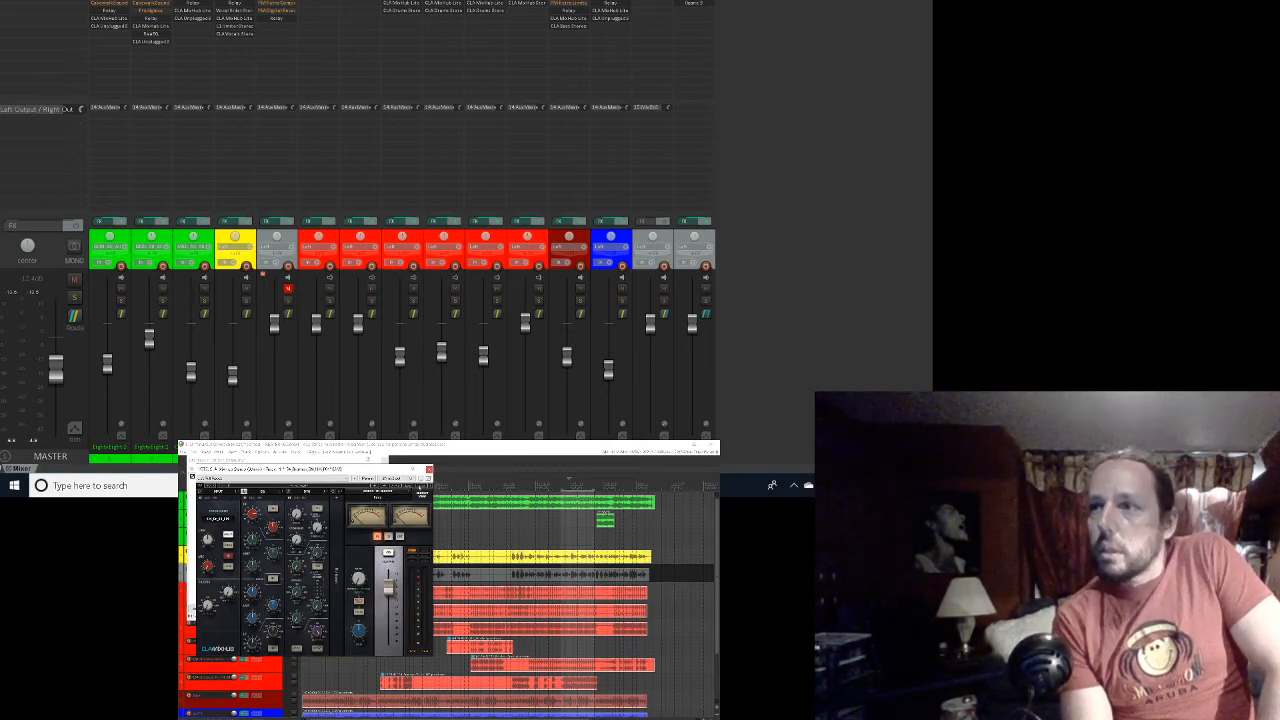
pyautogui.click(420, 487)
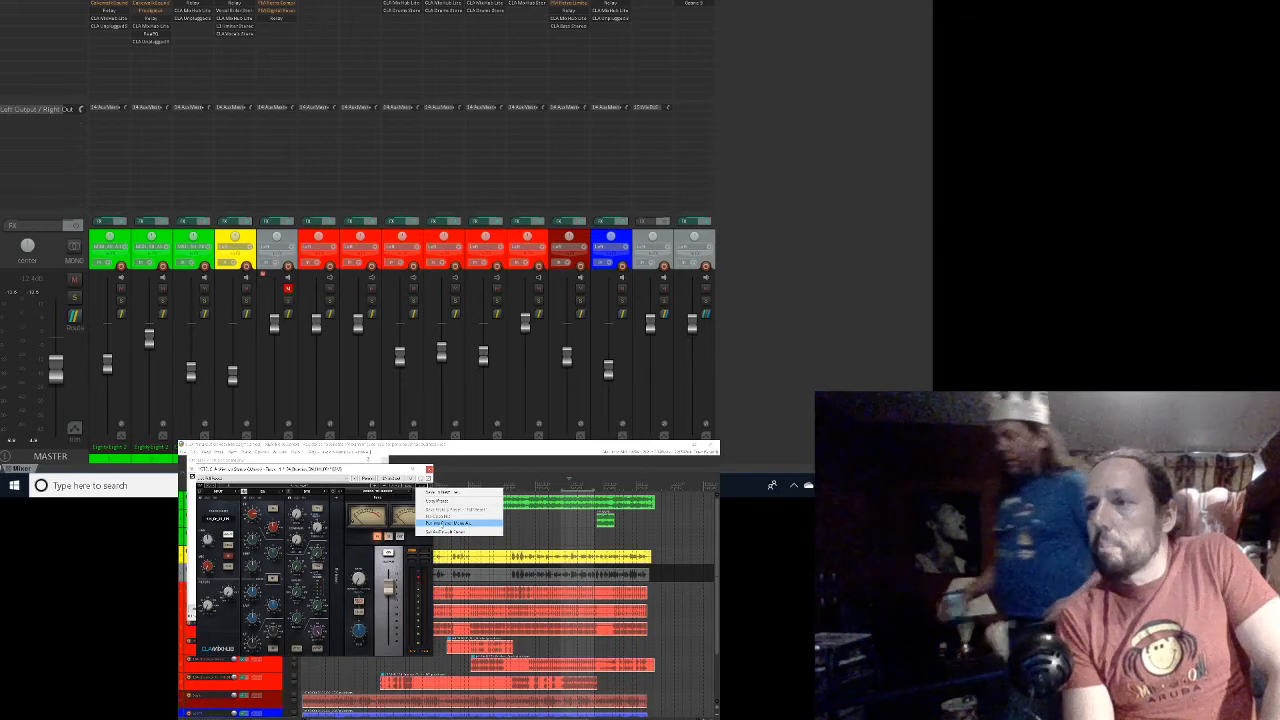
pyautogui.click(447, 523)
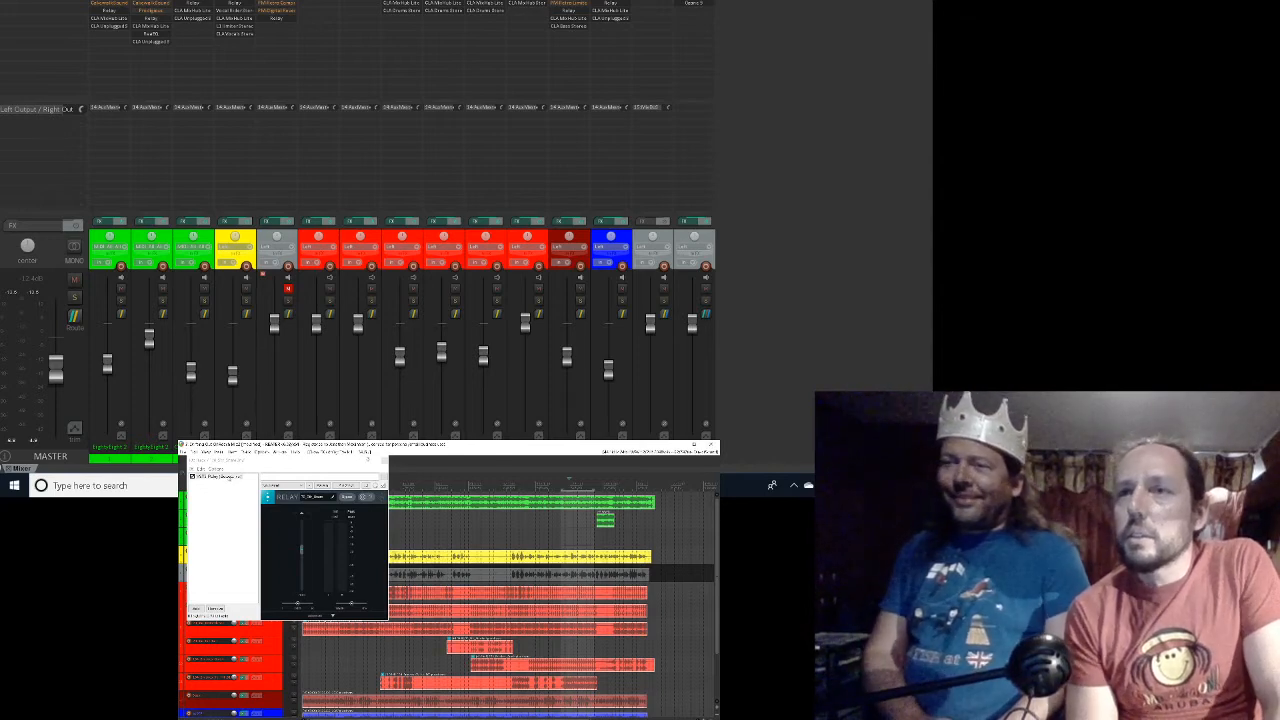
# Step: Try the VST3 CLA MixHub Lite Stereo plug-in on the 70_Stir_SnareOn2 track and remove it again
pyautogui.click(196, 609)
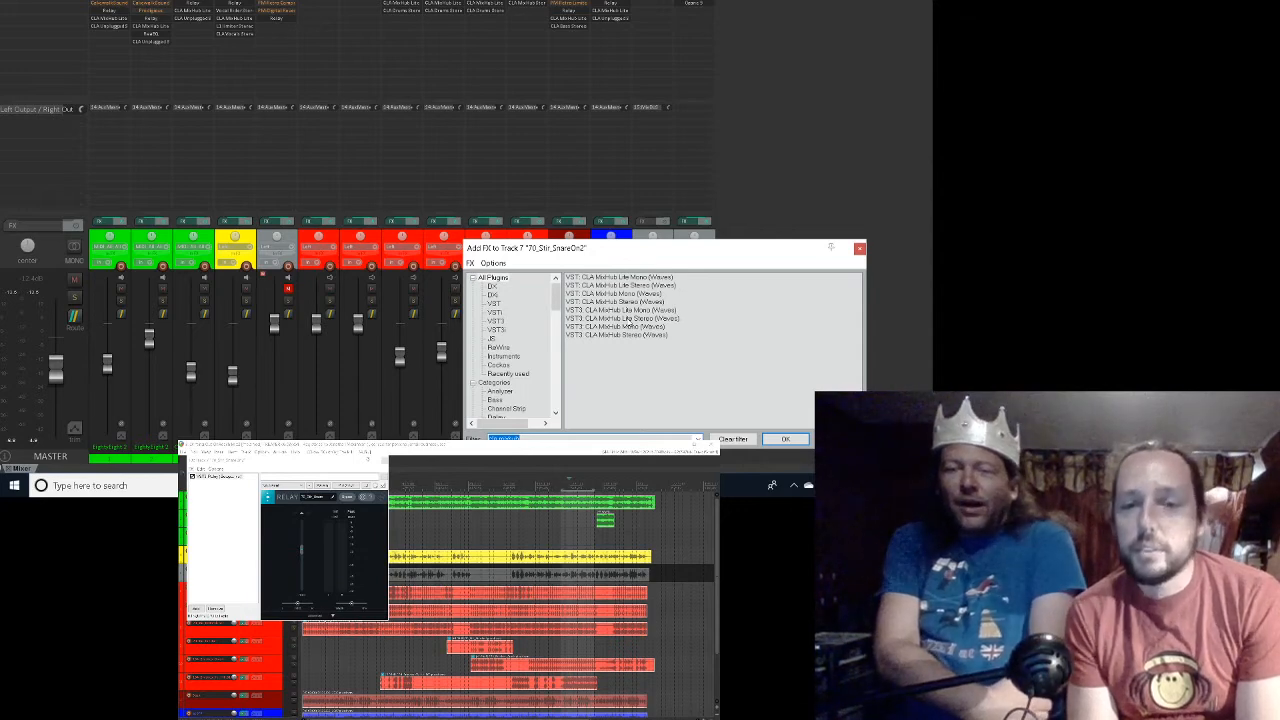
pyautogui.click(655, 319)
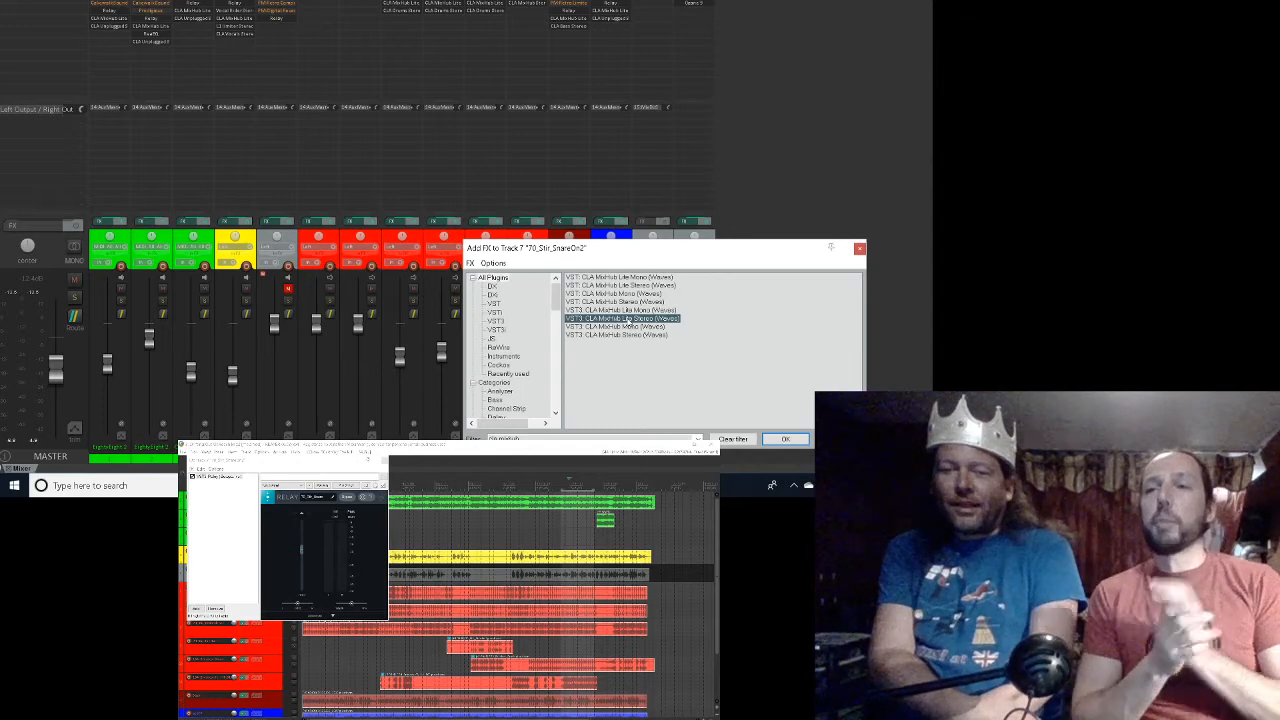
pyautogui.doubleClick(628, 320)
pyautogui.click(628, 320)
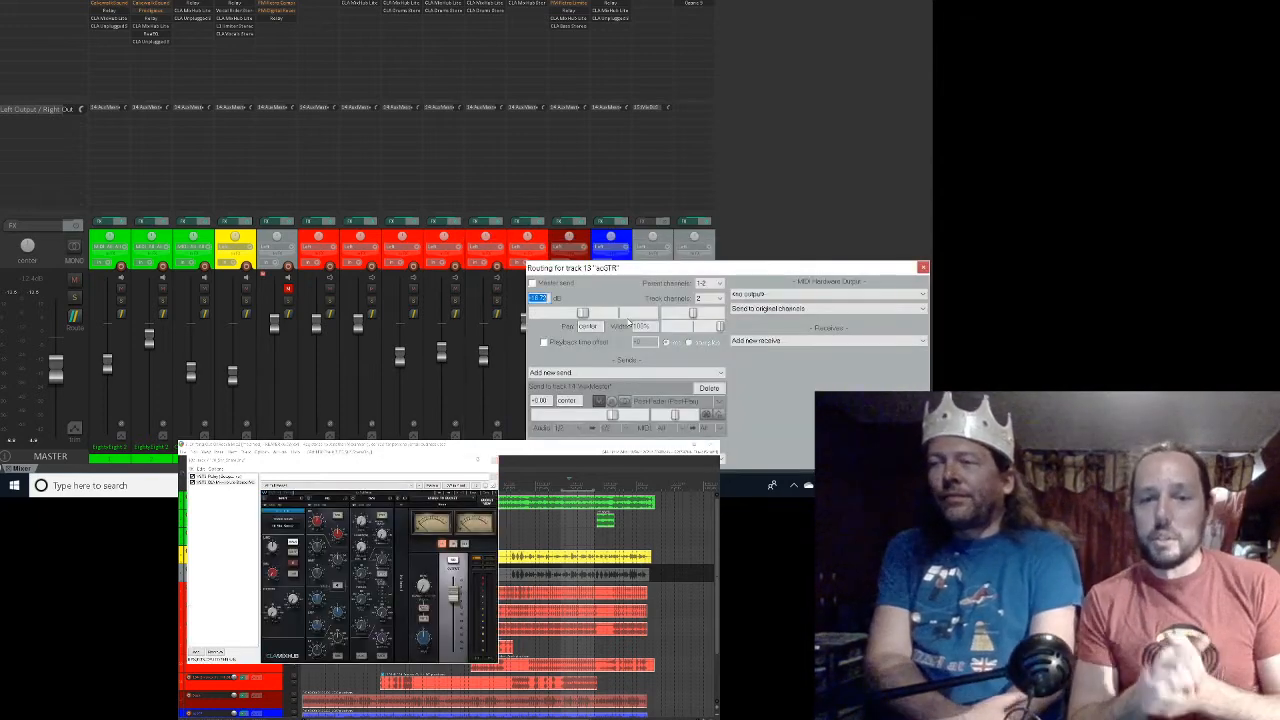
pyautogui.click(922, 268)
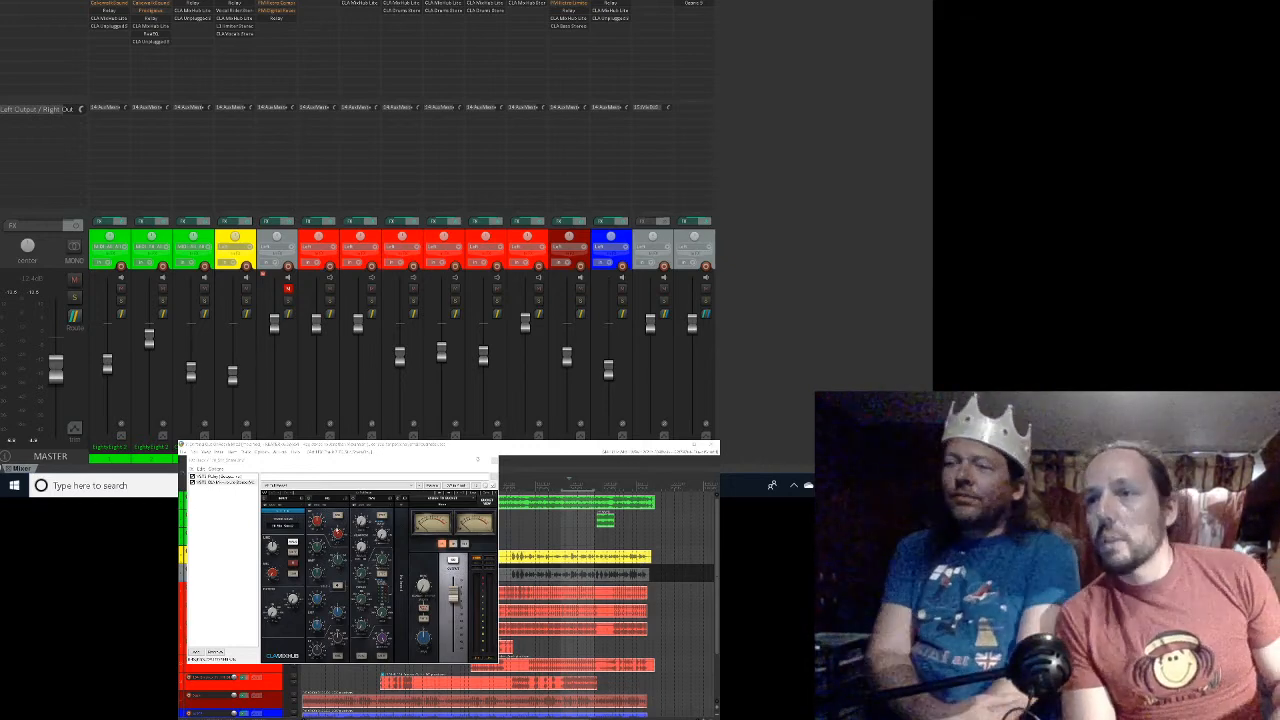
pyautogui.press('space')
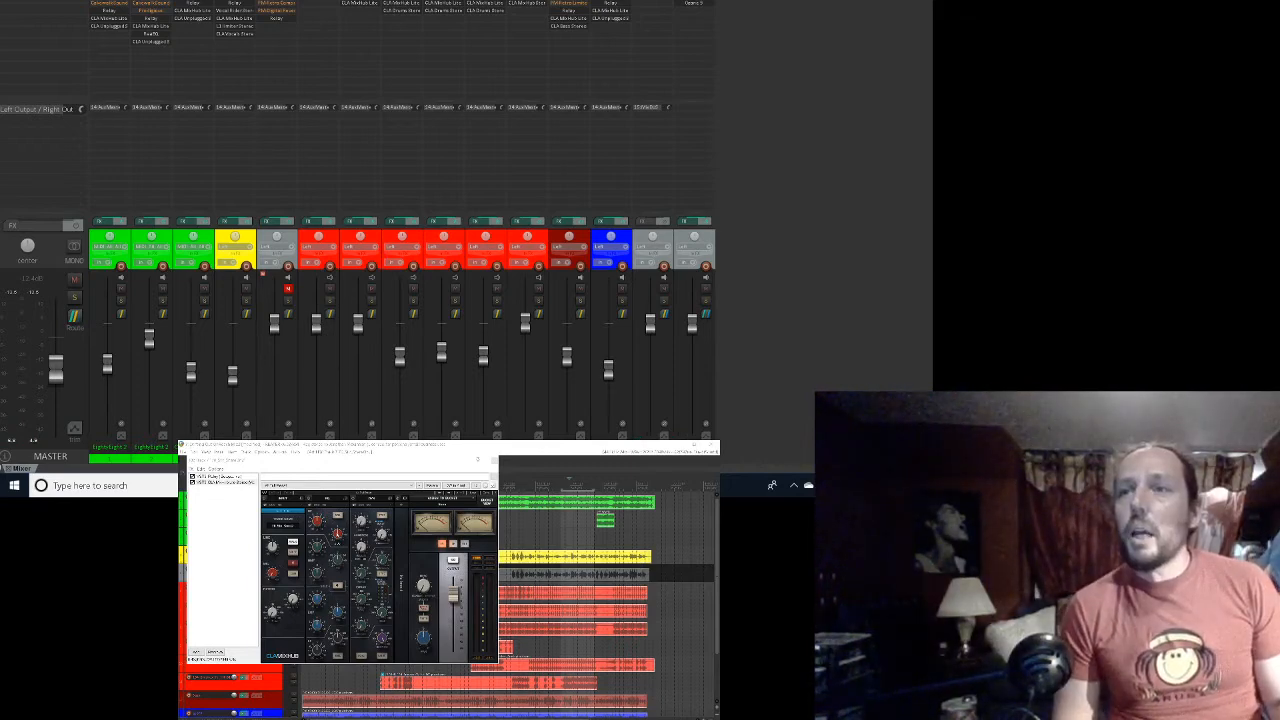
pyautogui.press('Delete')
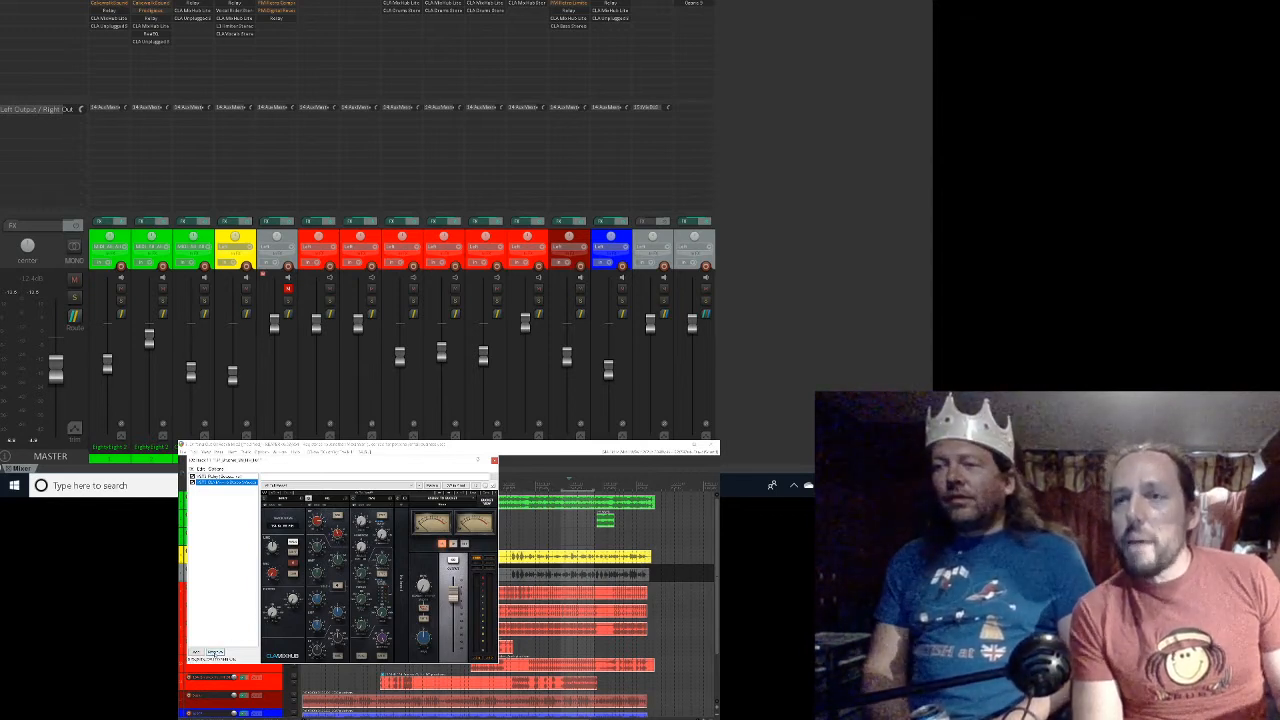
# Step: Replace the MixHub on the 134_Brushes_SN_HH_F01 track with a new VST3 CLA MixHub Lite Stereo
pyautogui.click(215, 653)
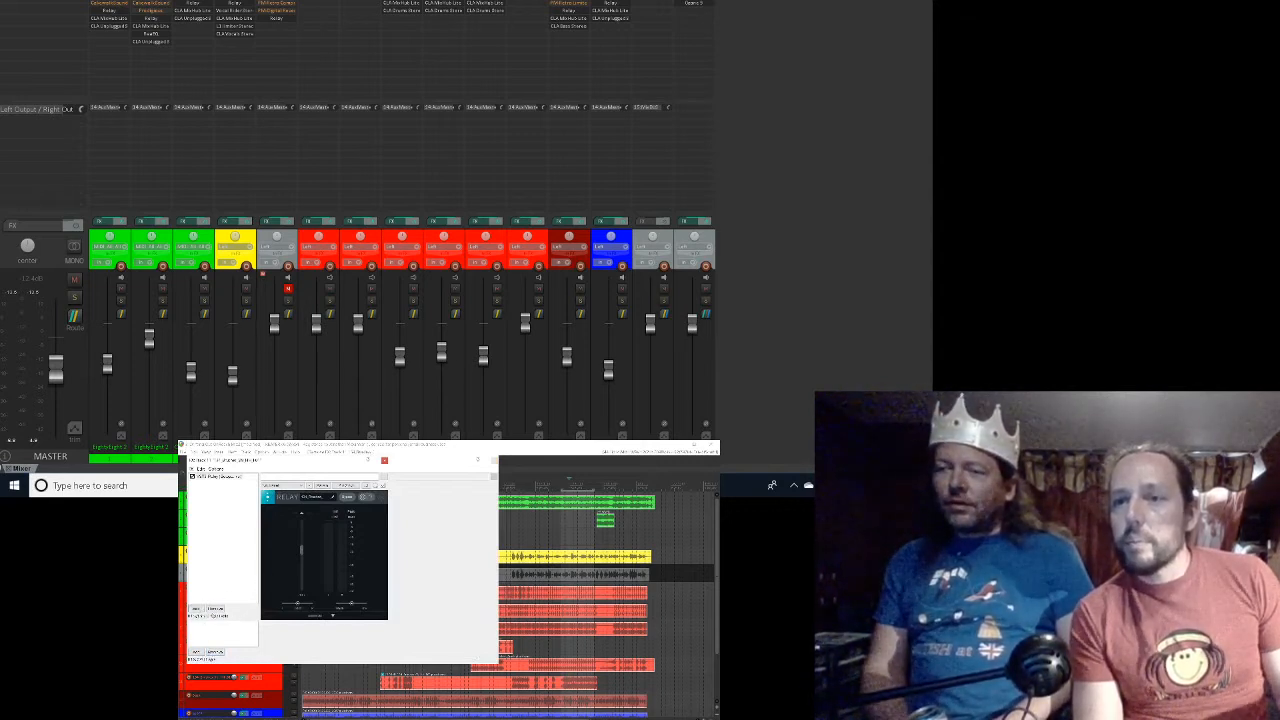
pyautogui.click(197, 608)
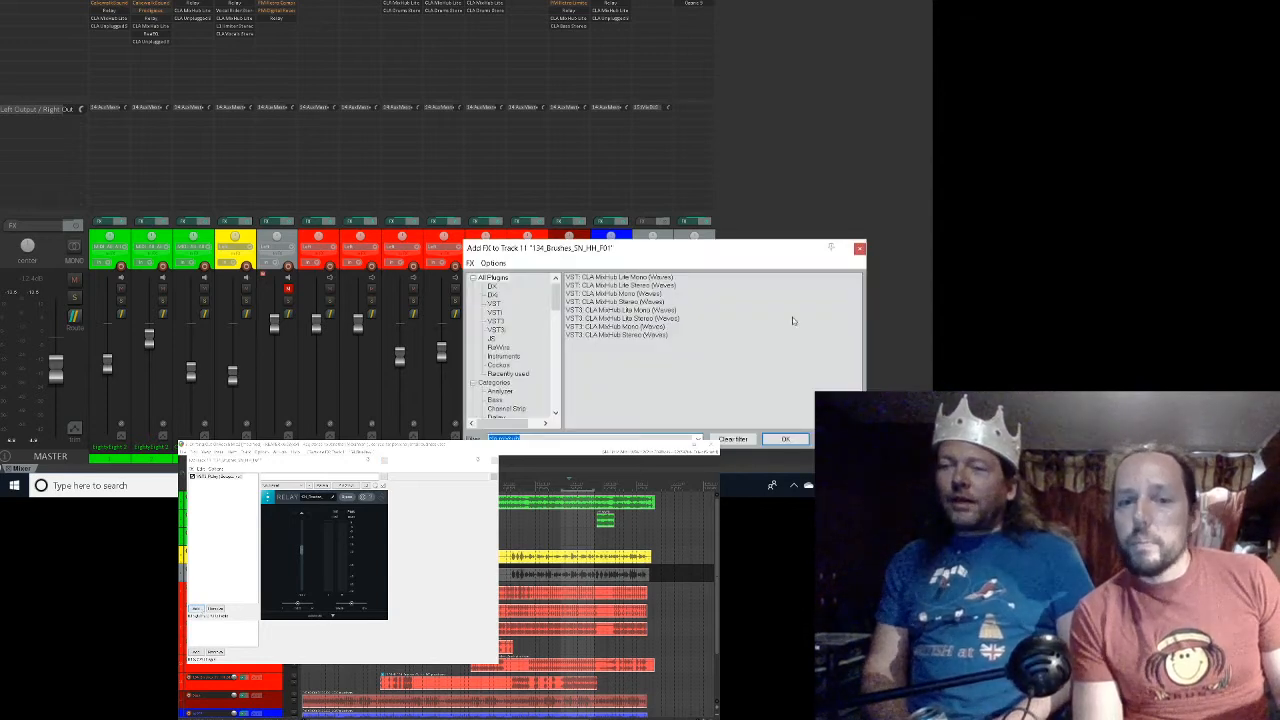
pyautogui.click(633, 318)
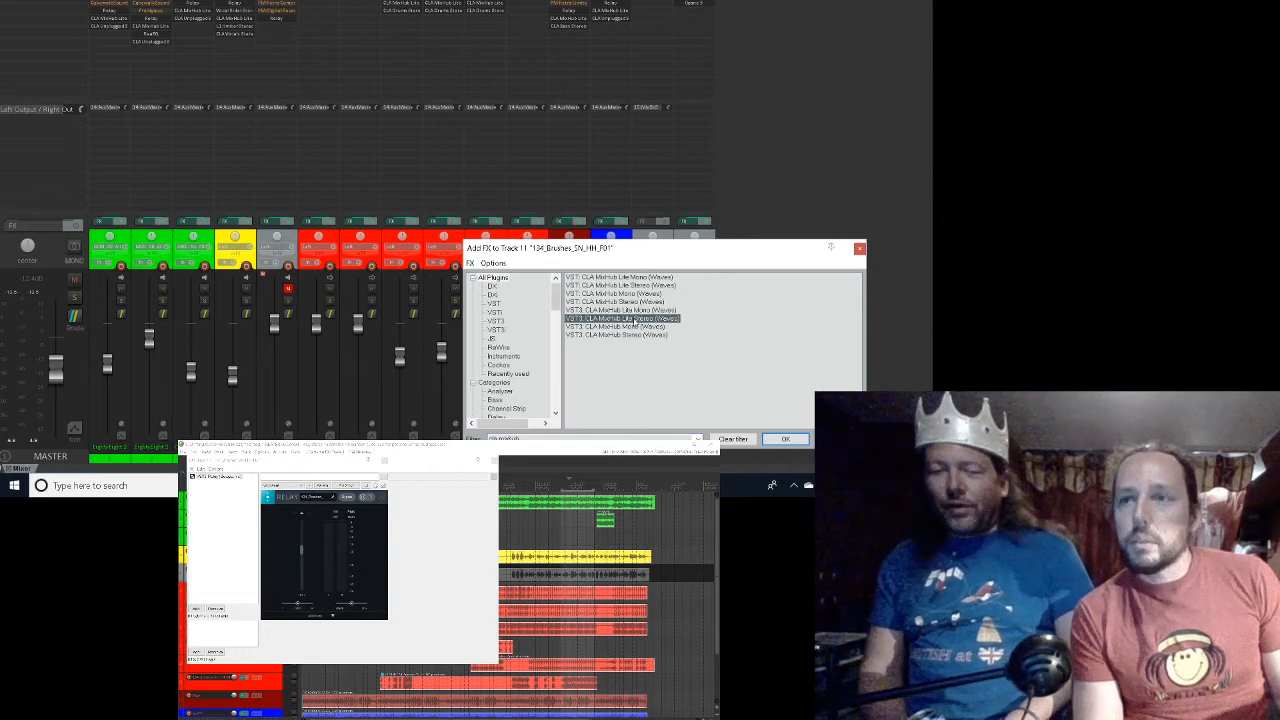
pyautogui.doubleClick(633, 318)
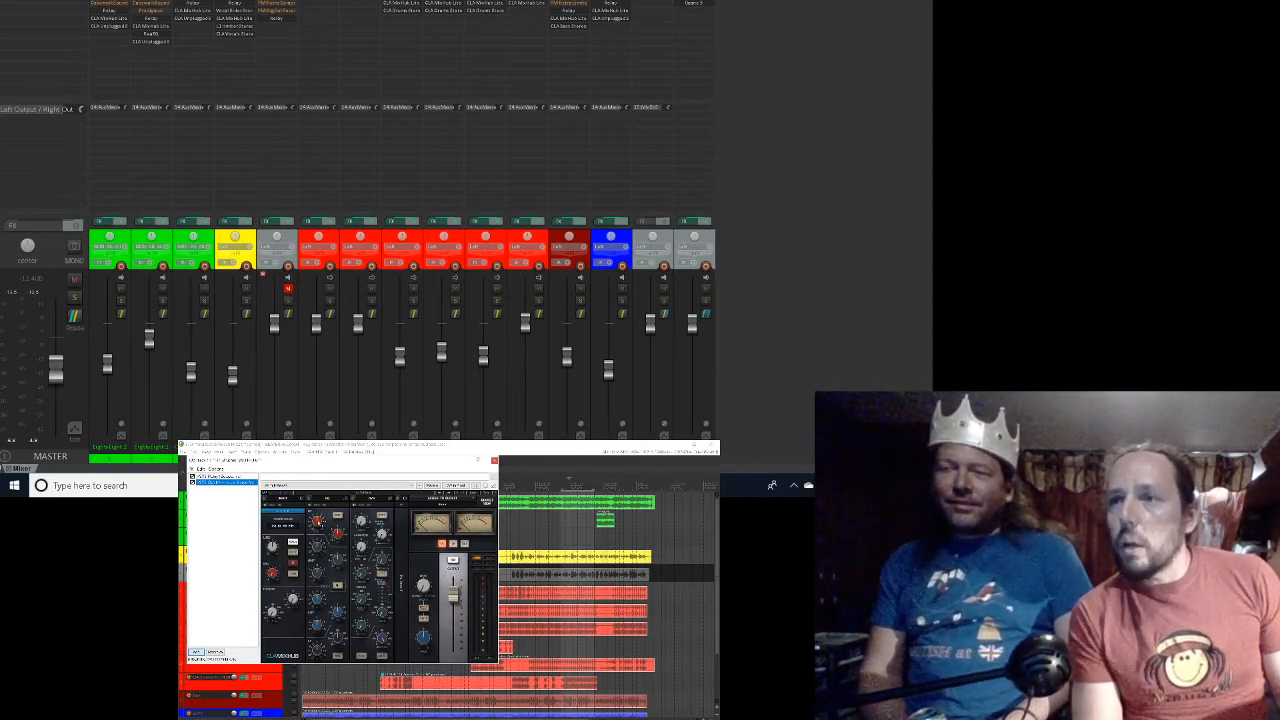
# Step: Switch on the new MixHub's EQ section and, during playback, lower the brushes track's fader and reset its clip indicator
pyautogui.click(308, 498)
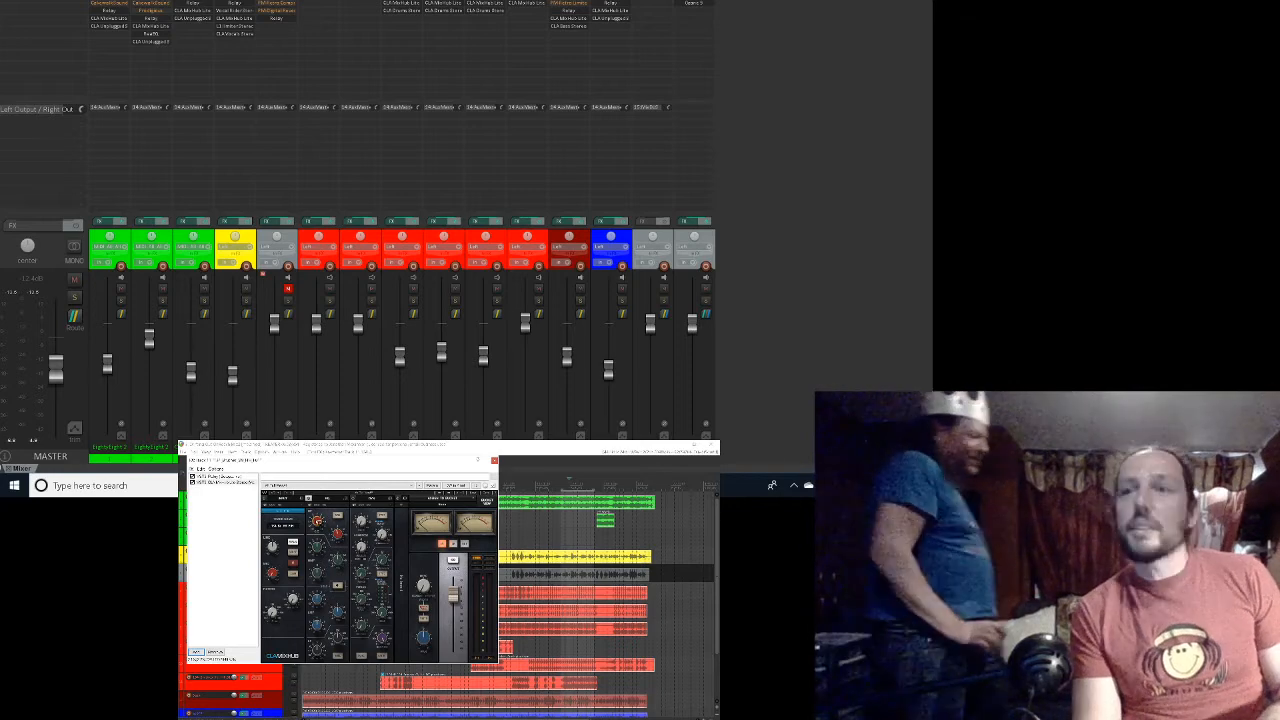
pyautogui.press('space')
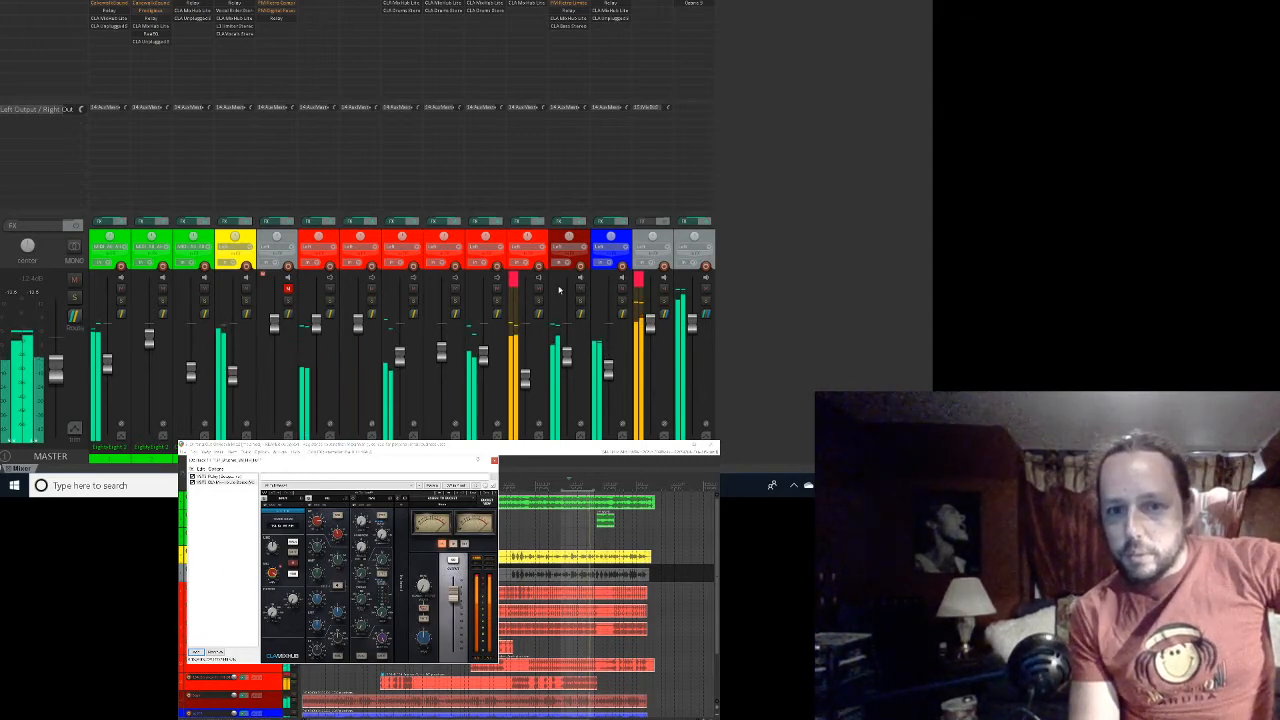
pyautogui.click(515, 281)
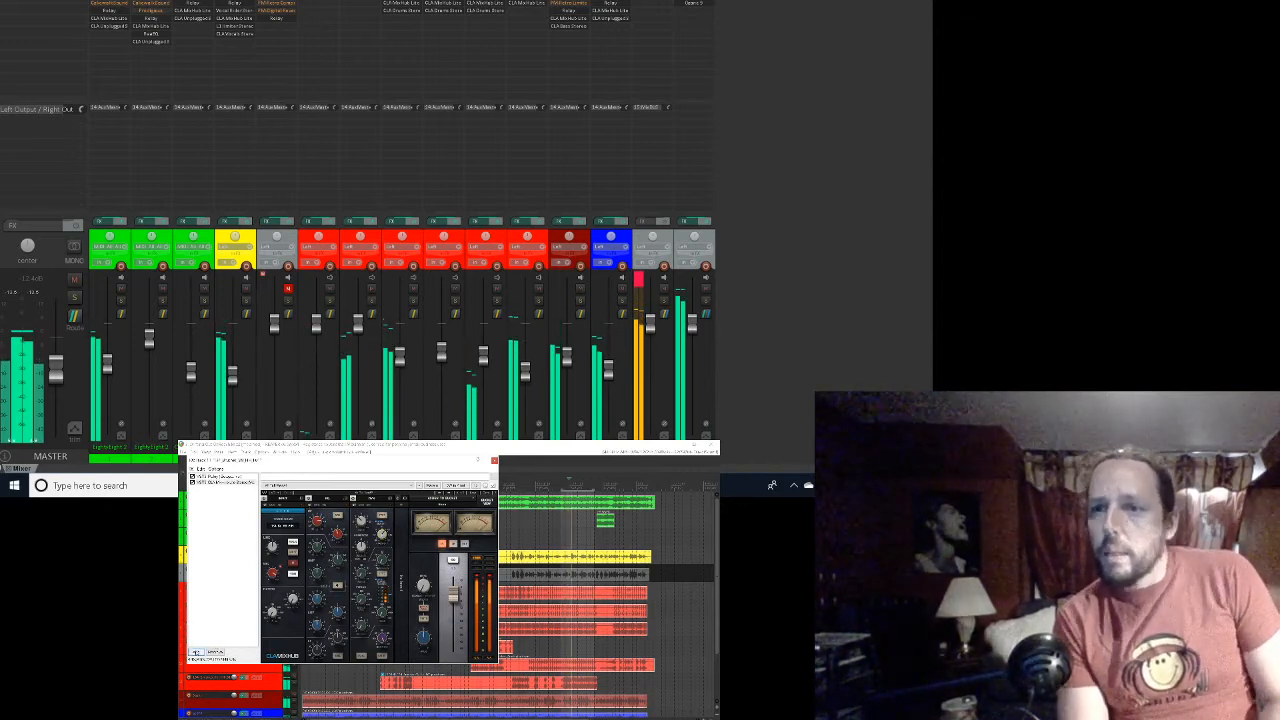
# Step: Add the VST3 CLA Drums Stereo plug-in to the 134_Brushes_SN_HH_F01 track
pyautogui.click(196, 652)
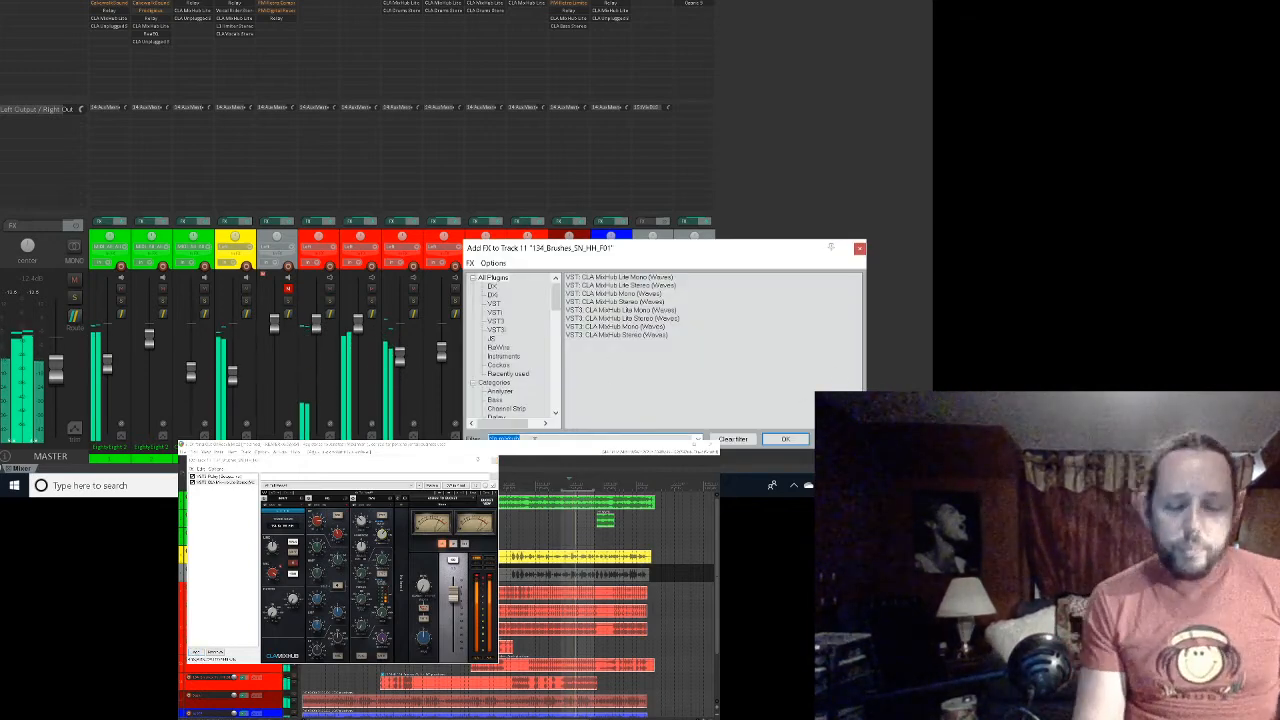
pyautogui.write('drkum')
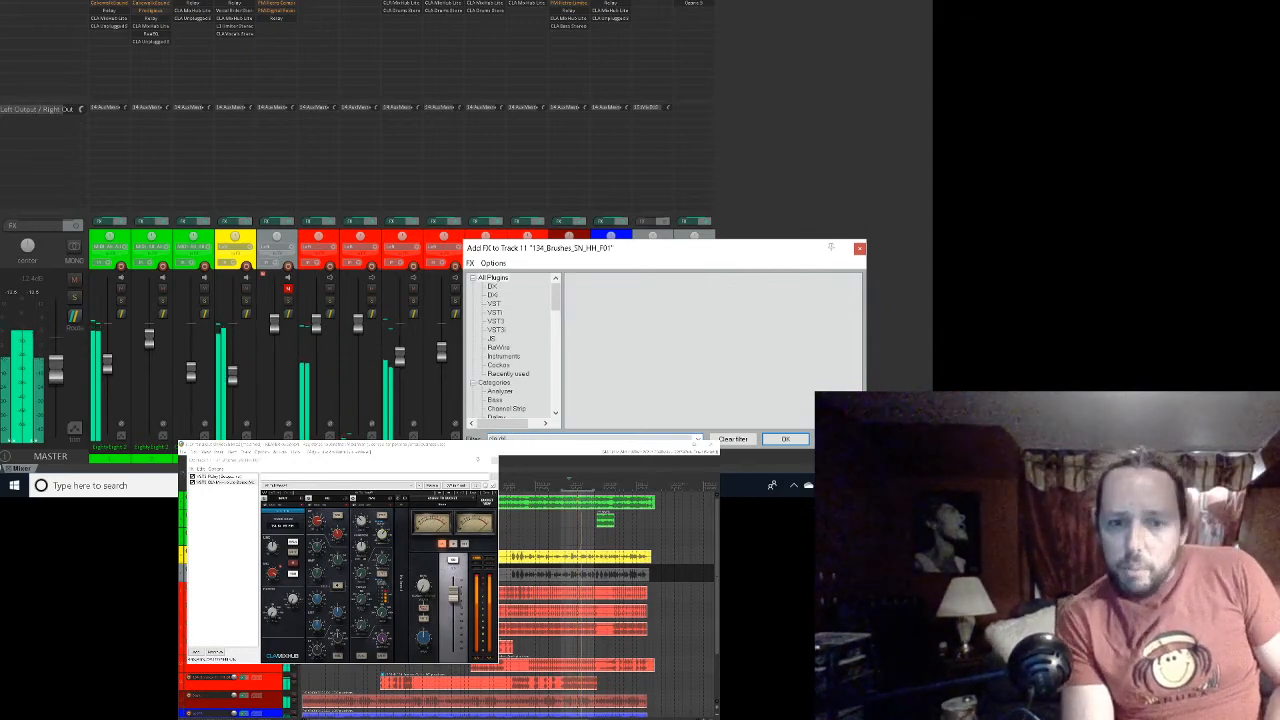
pyautogui.press('BackSpace')
pyautogui.press('BackSpace')
pyautogui.press('BackSpace')
pyautogui.press('BackSpace')
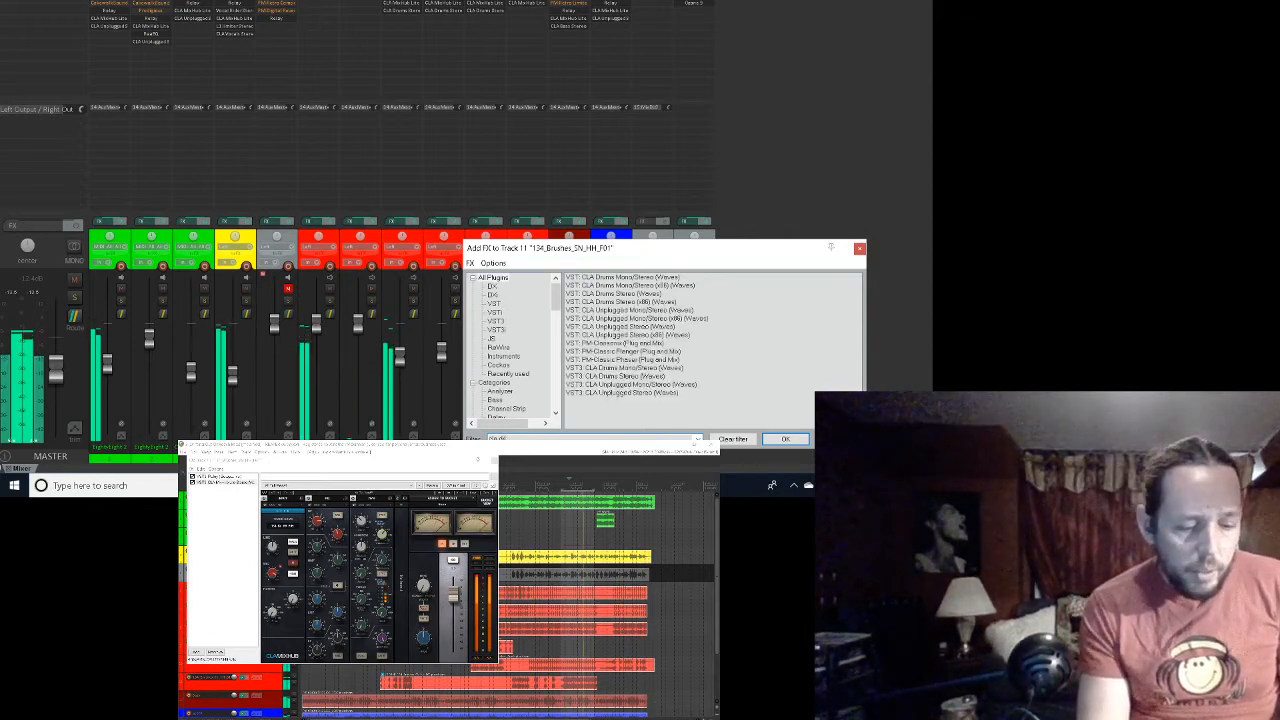
pyautogui.write('rum')
pyautogui.press('Return')
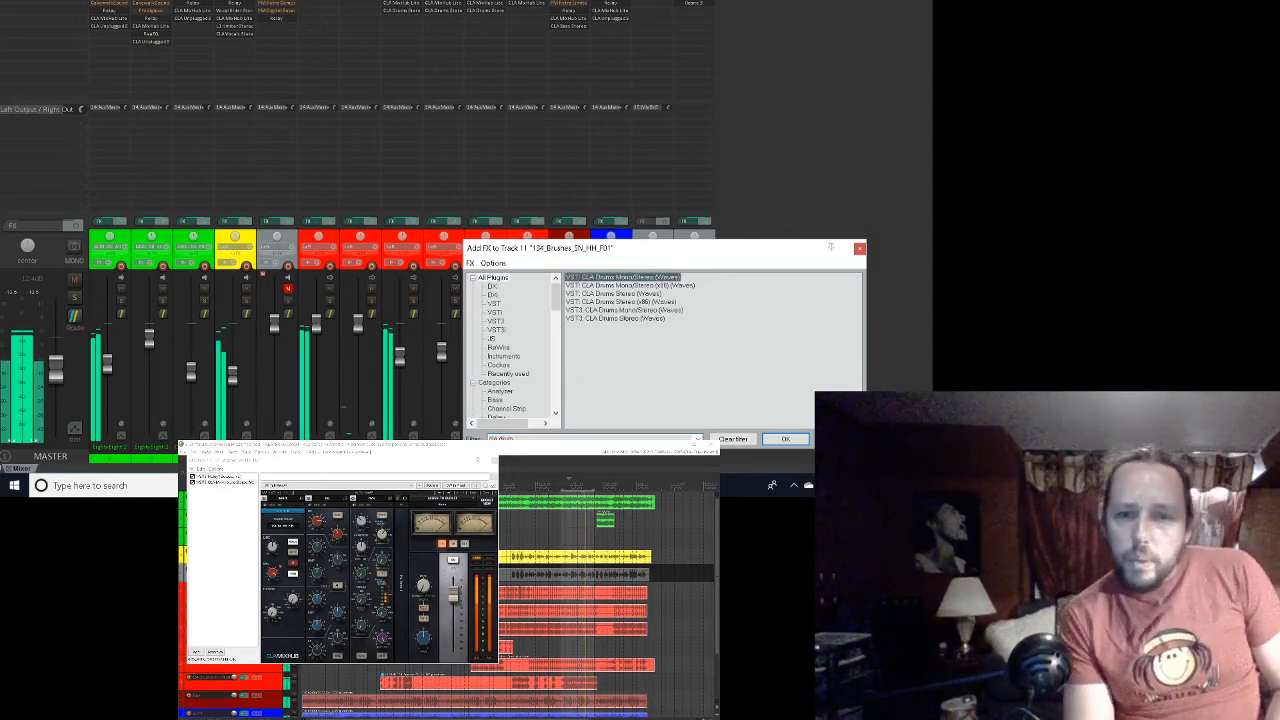
pyautogui.click(627, 319)
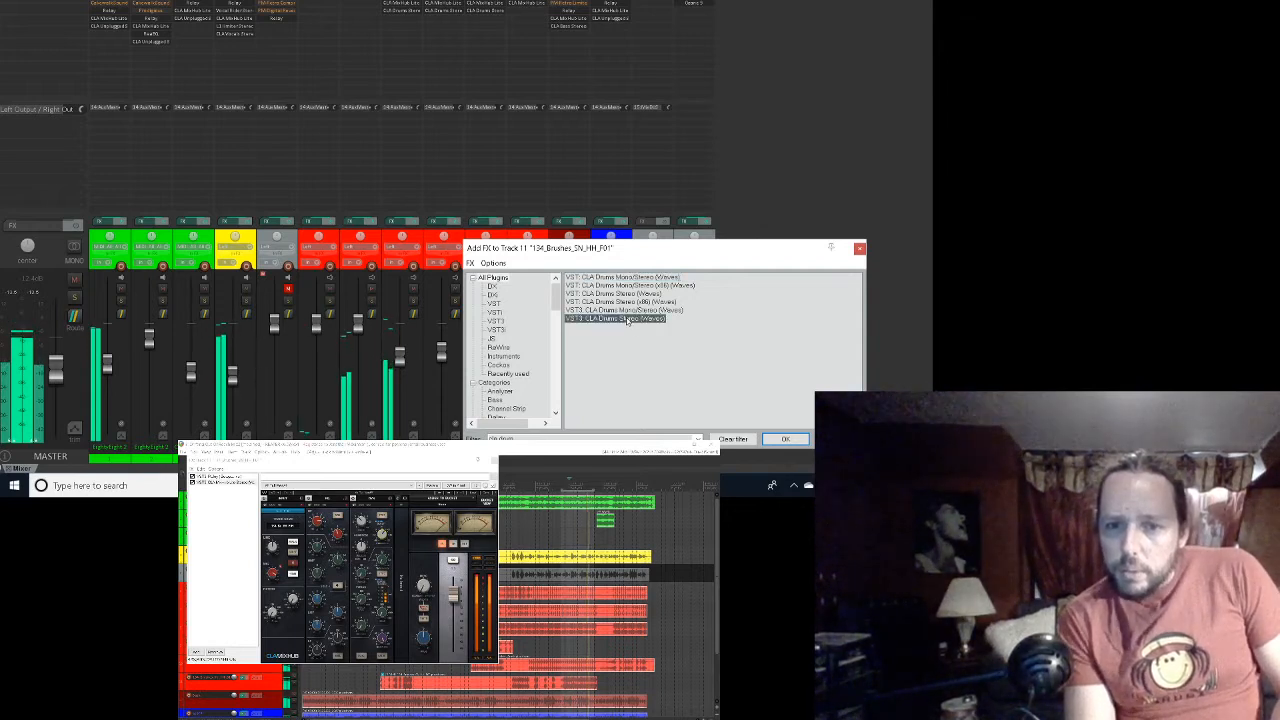
pyautogui.doubleClick(627, 319)
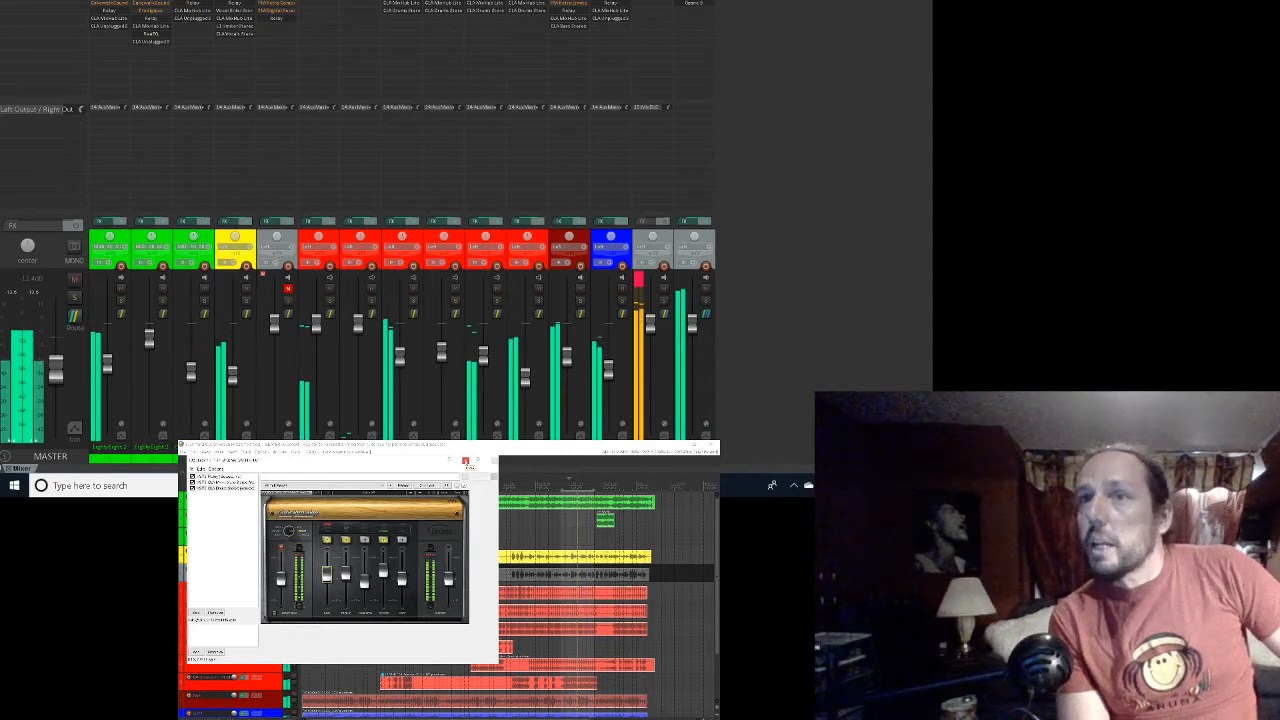
# Step: Close the open effects windows and save the project
pyautogui.click(466, 461)
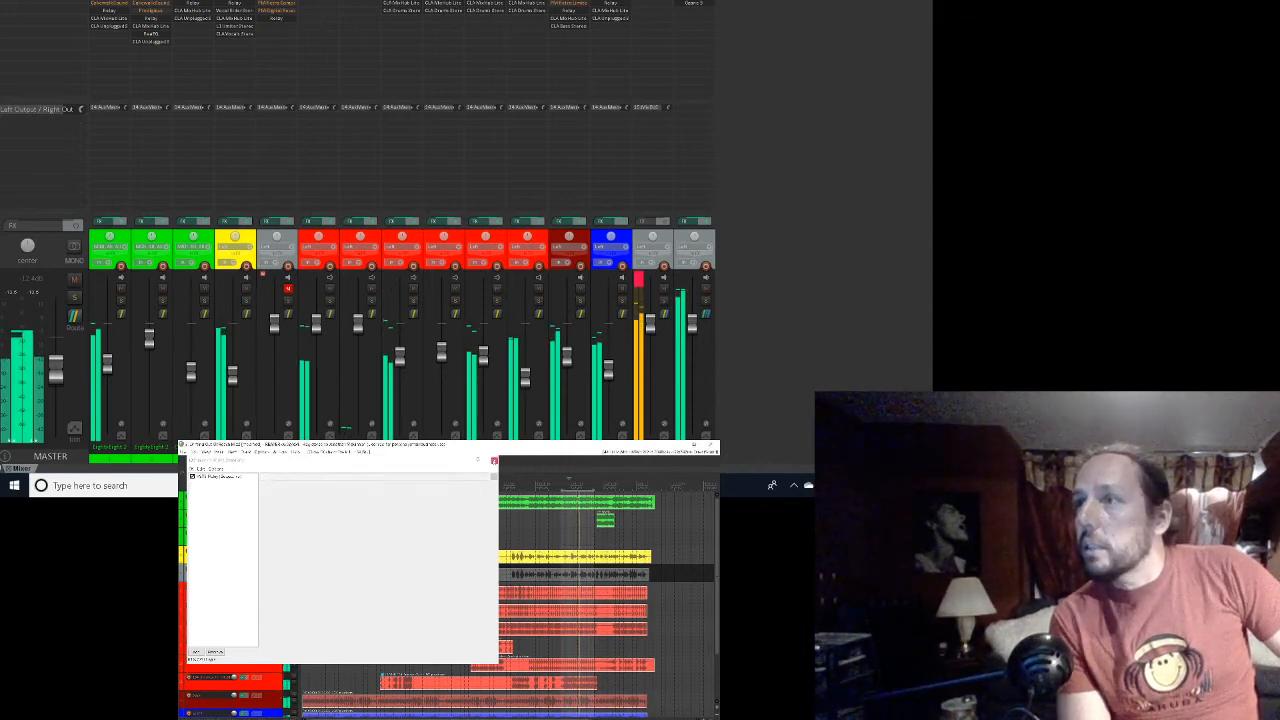
pyautogui.click(494, 461)
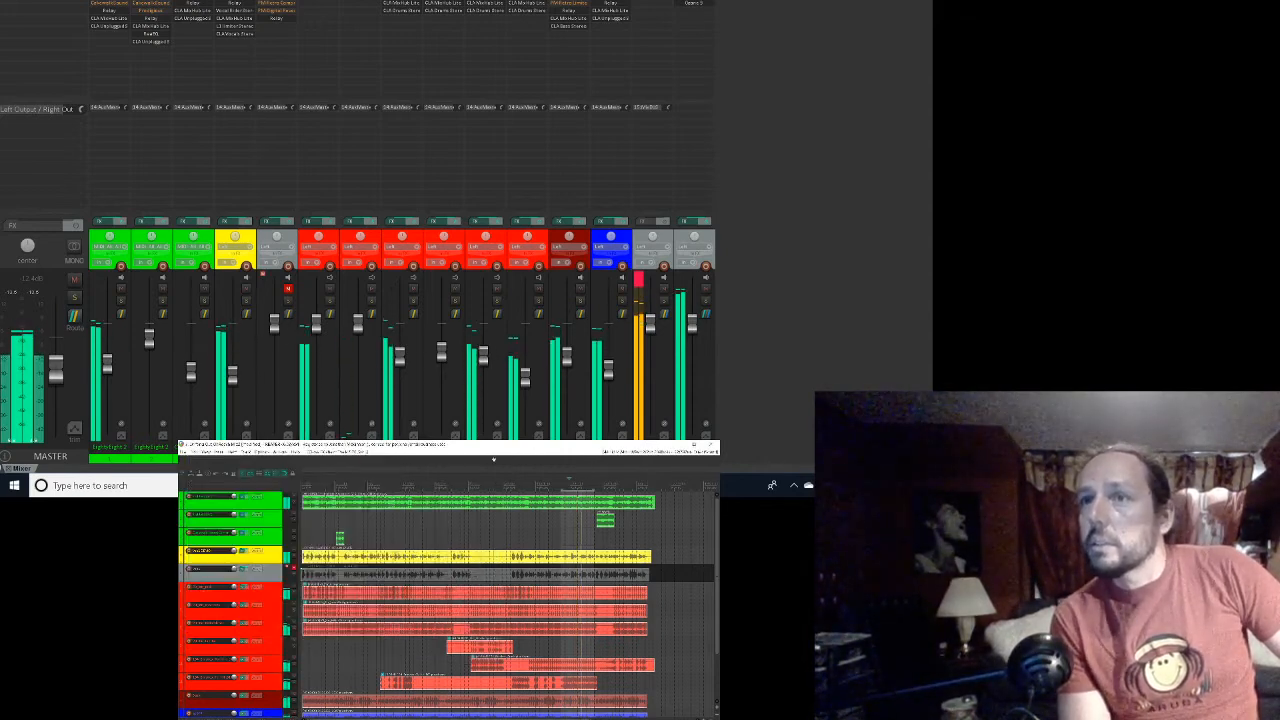
pyautogui.click(183, 451)
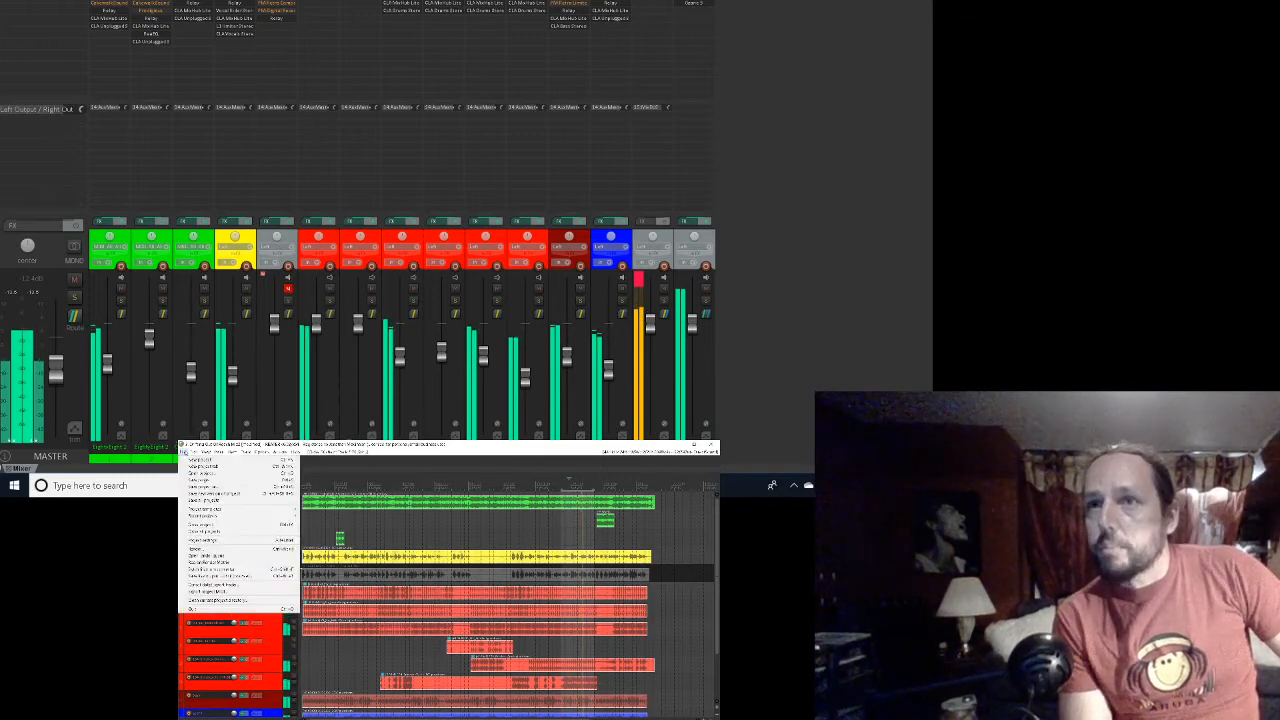
pyautogui.click(203, 480)
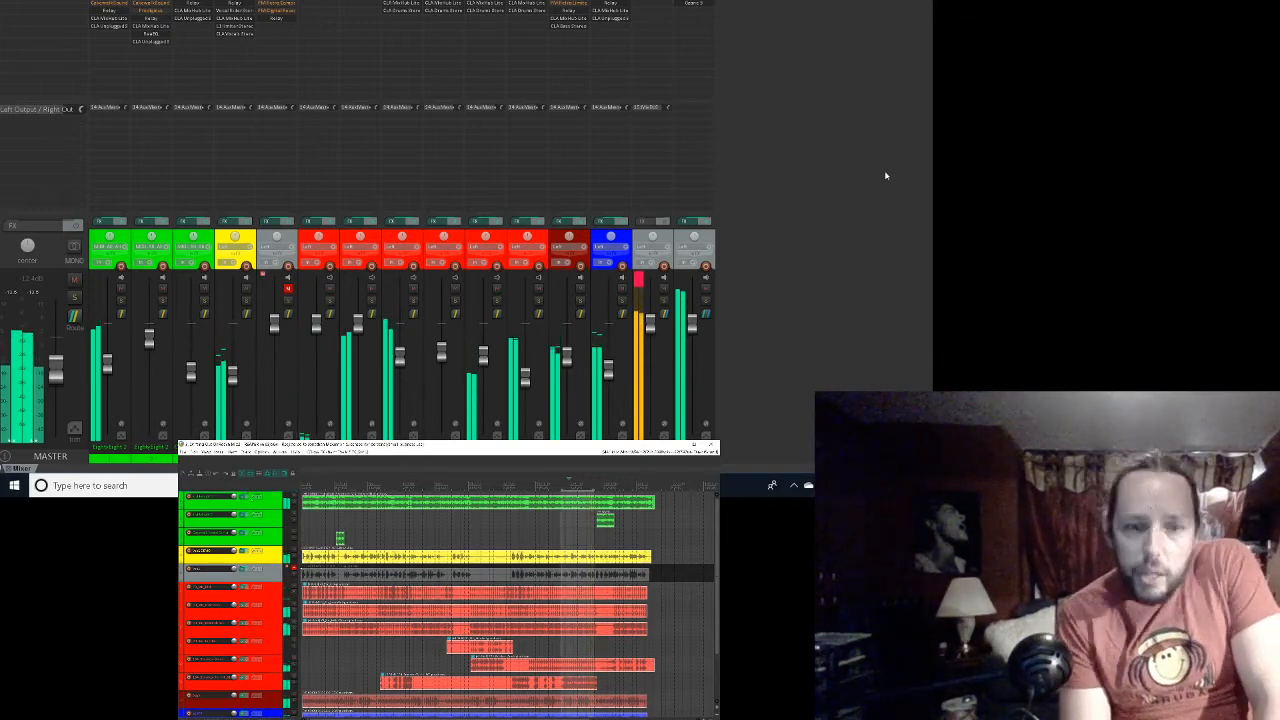
# Step: Add the VST3 CLA MixHub Lite Stereo plug-in to the 70_Stir_SnareDn2 track
pyautogui.click(357, 228)
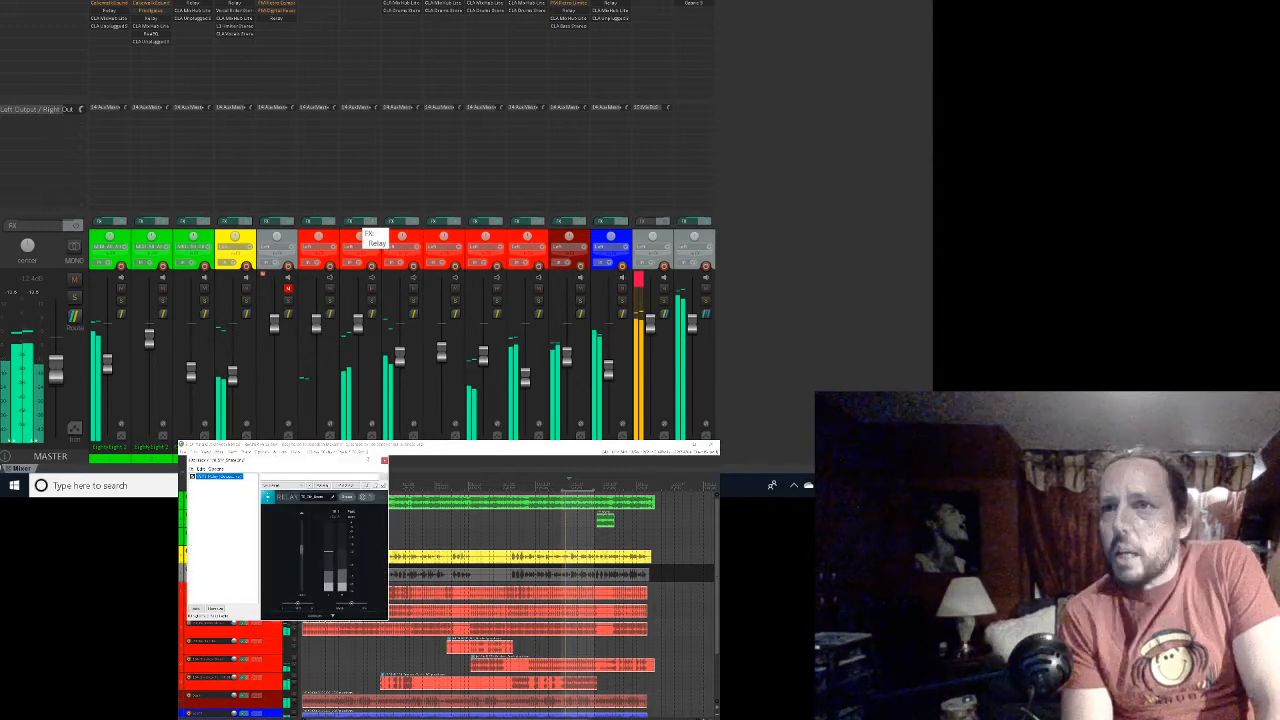
pyautogui.click(364, 236)
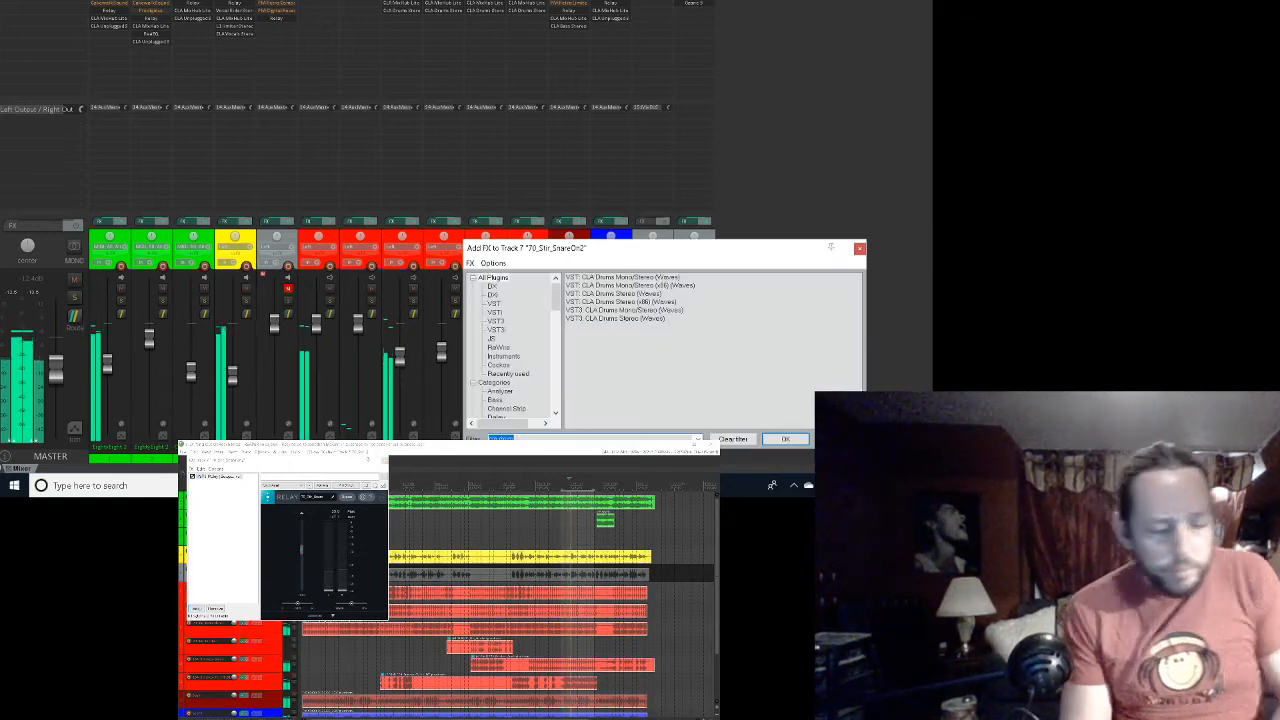
pyautogui.write('cla')
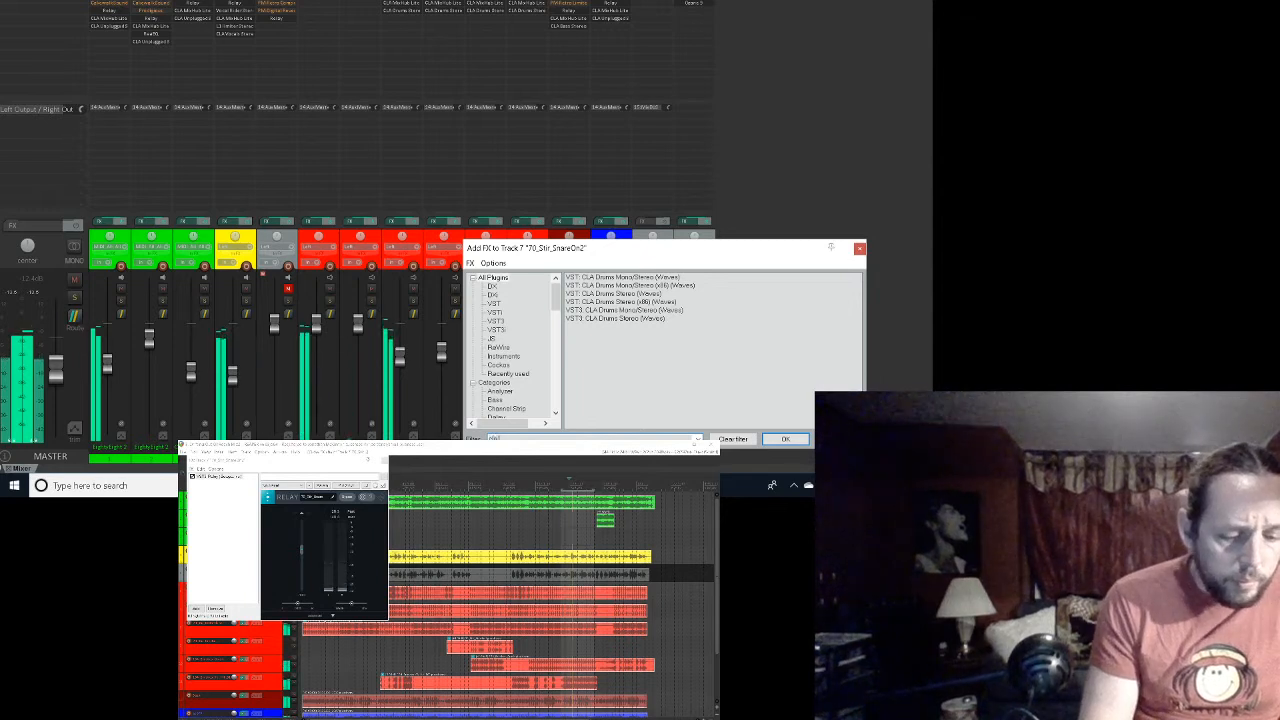
pyautogui.write(' mixuh')
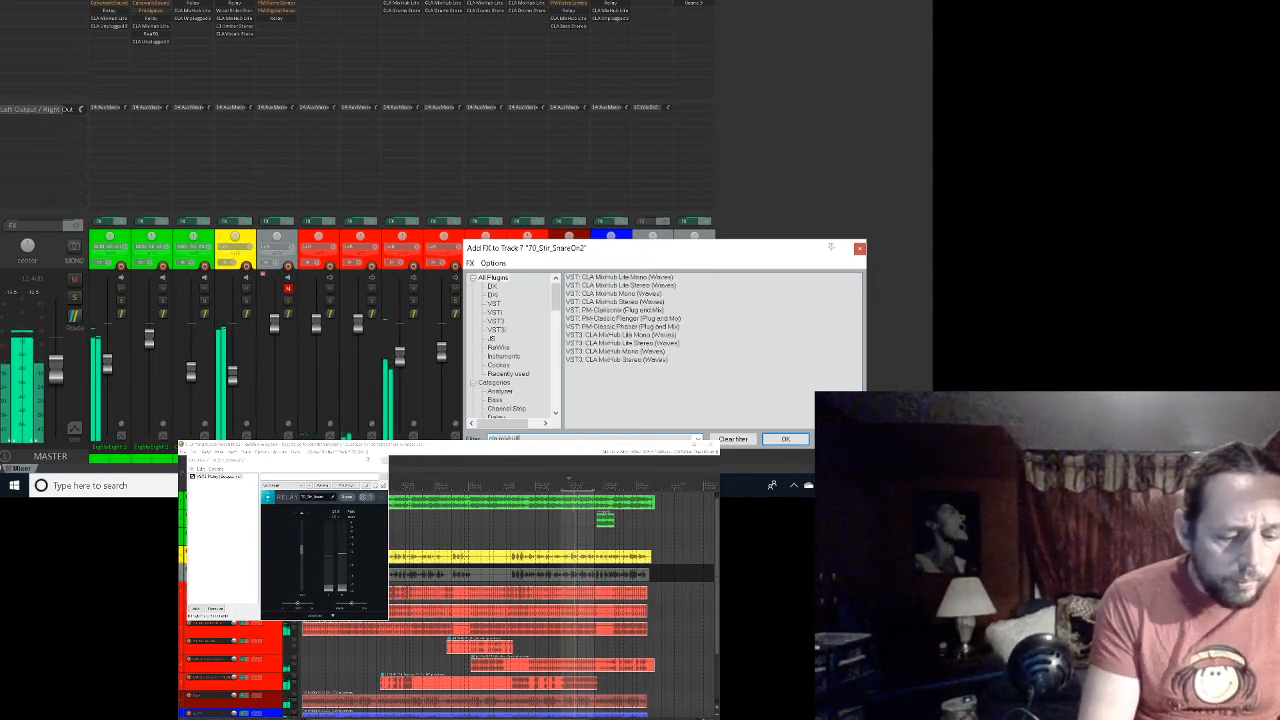
pyautogui.write('b')
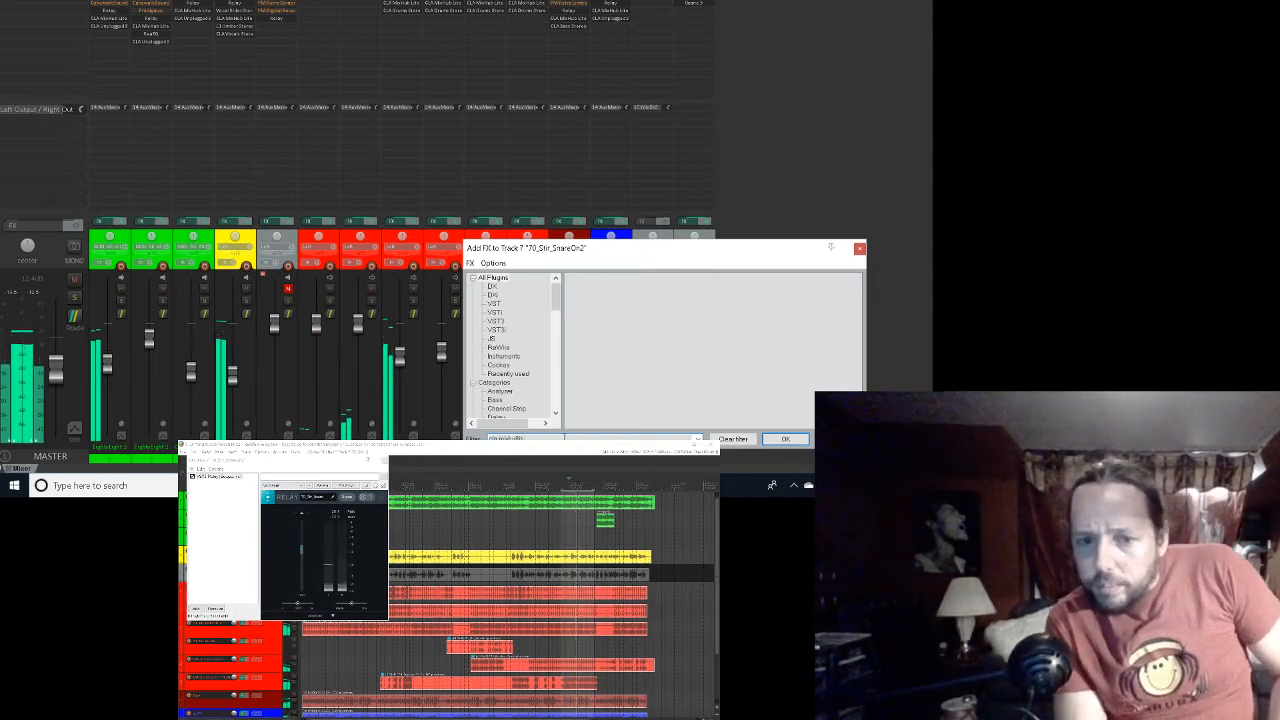
pyautogui.press('BackSpace')
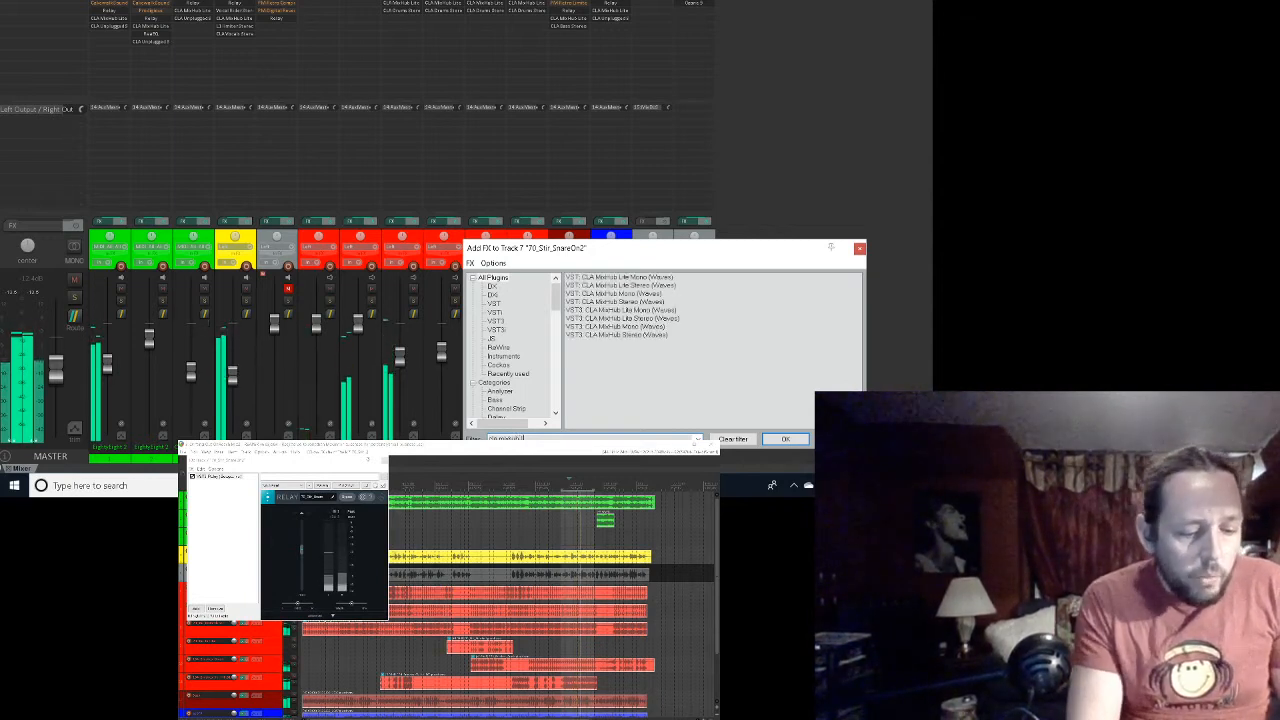
pyautogui.write('ite')
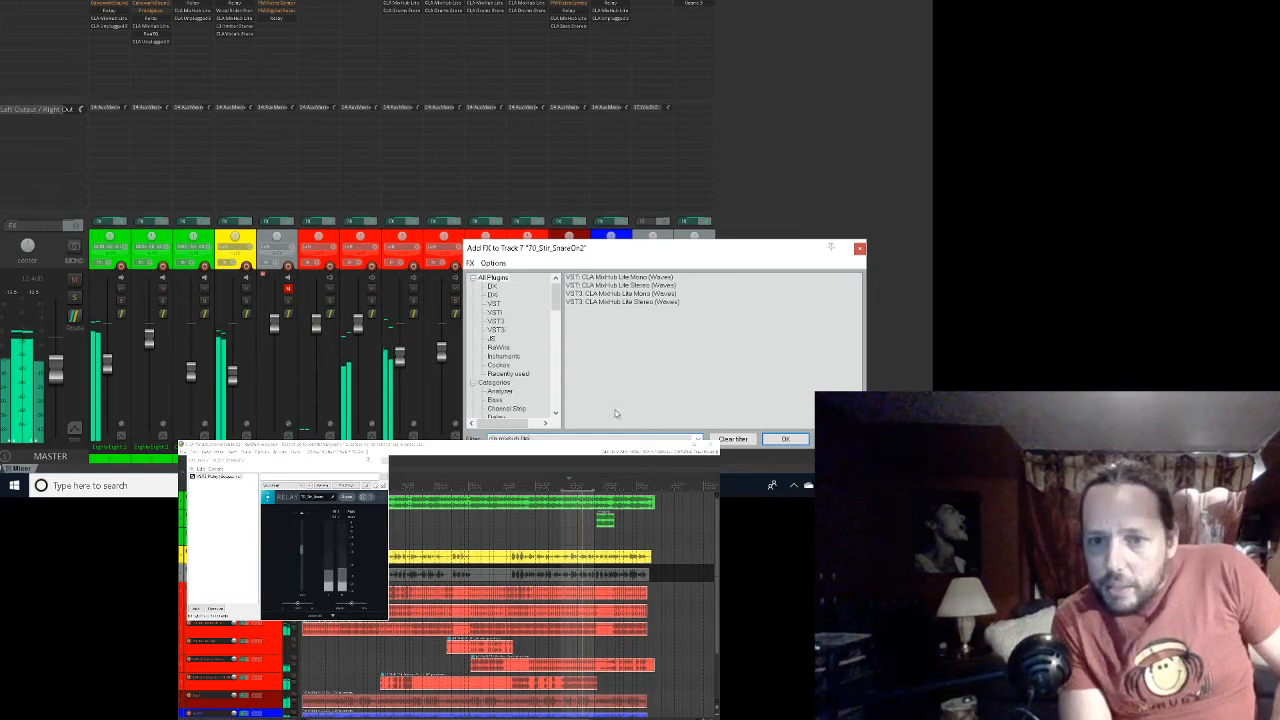
pyautogui.click(628, 302)
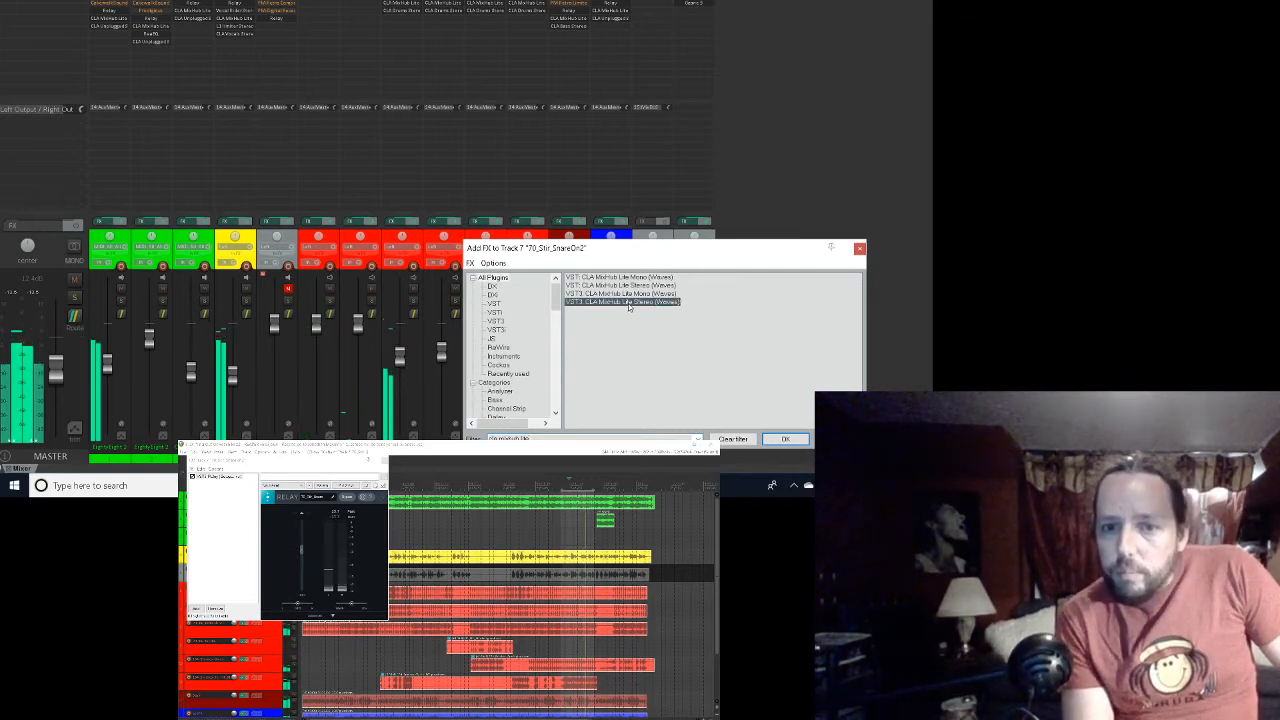
pyautogui.doubleClick(628, 302)
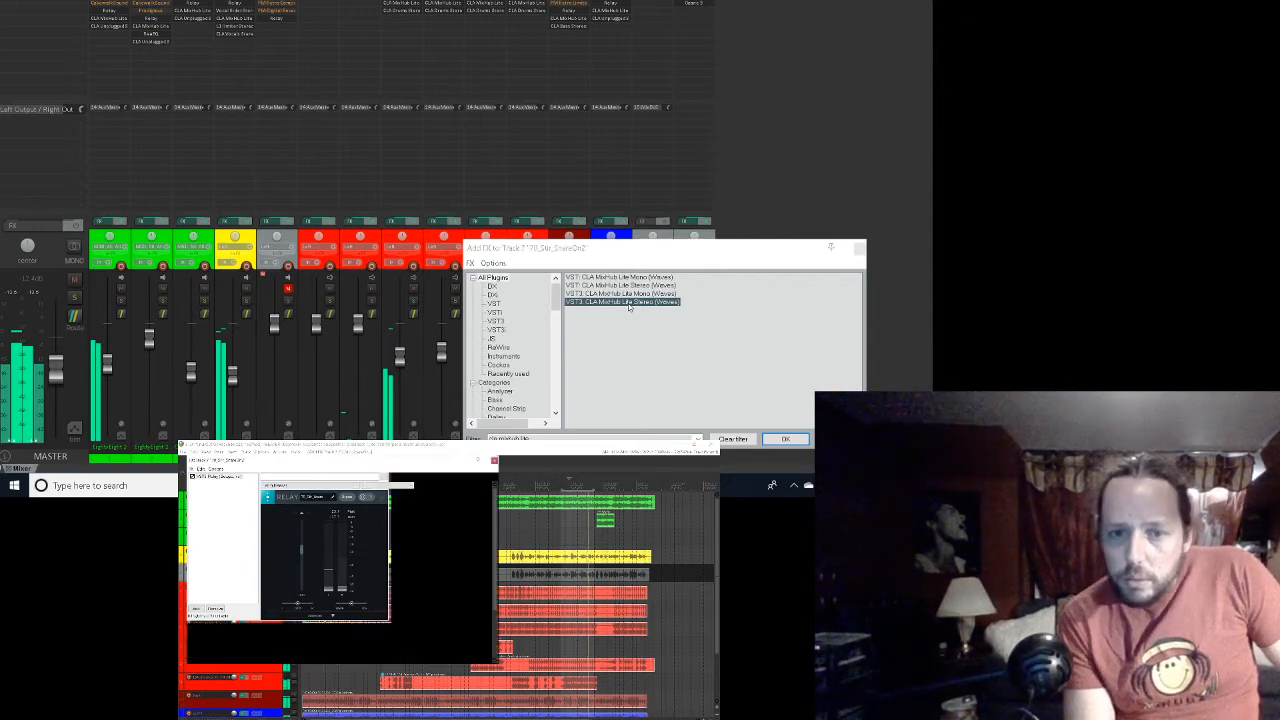
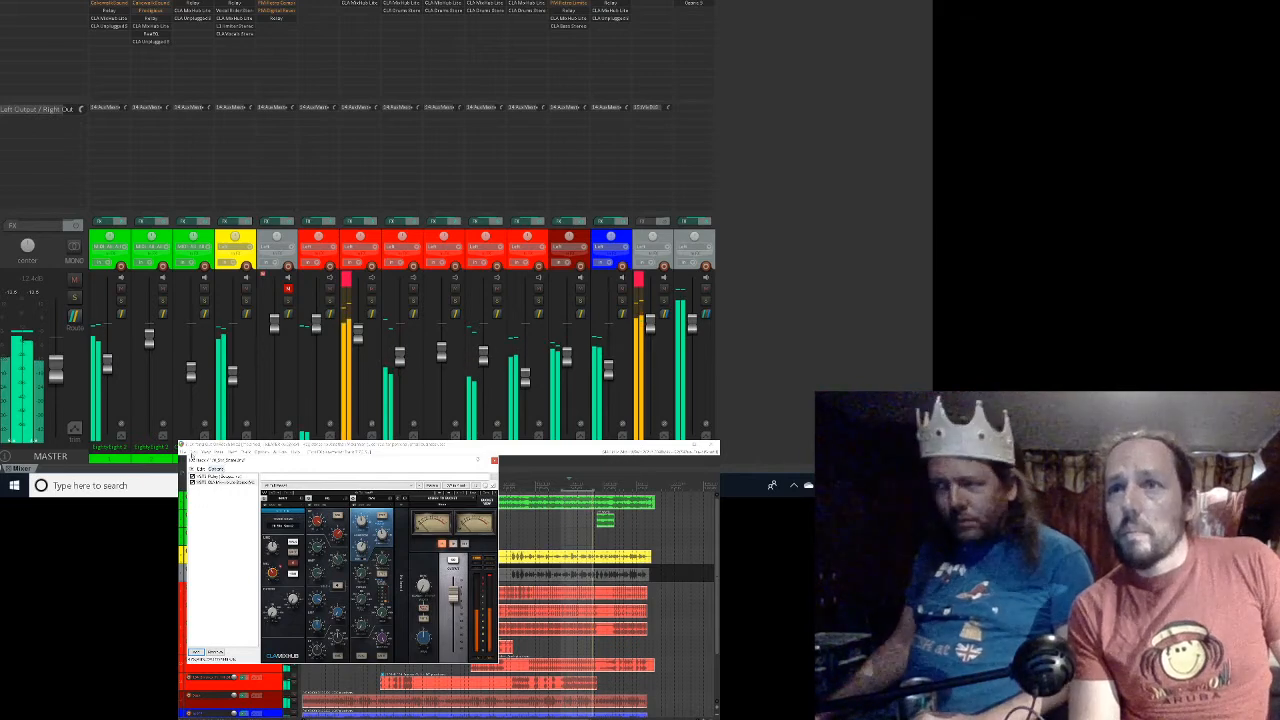
# Step: Save the project and add the VST3 CLA Drums Stereo plug-in to the 70_Stir_SnareDn2 track
pyautogui.click(185, 452)
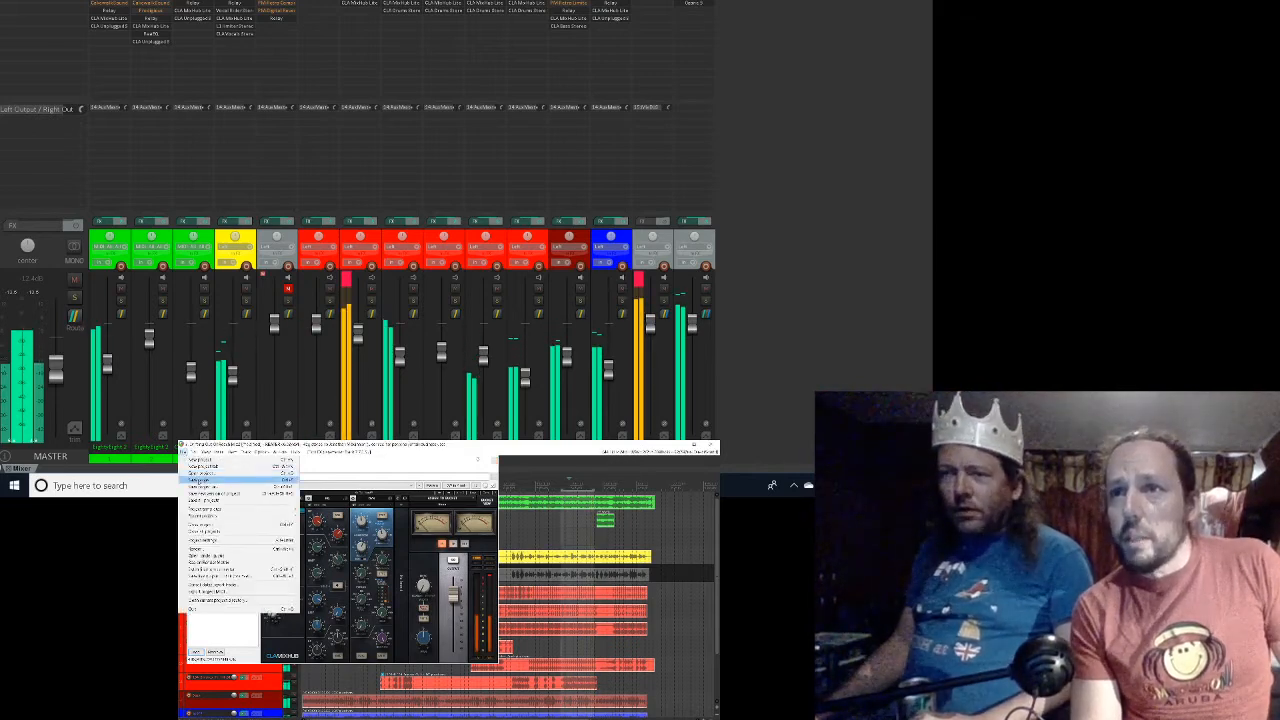
pyautogui.click(205, 480)
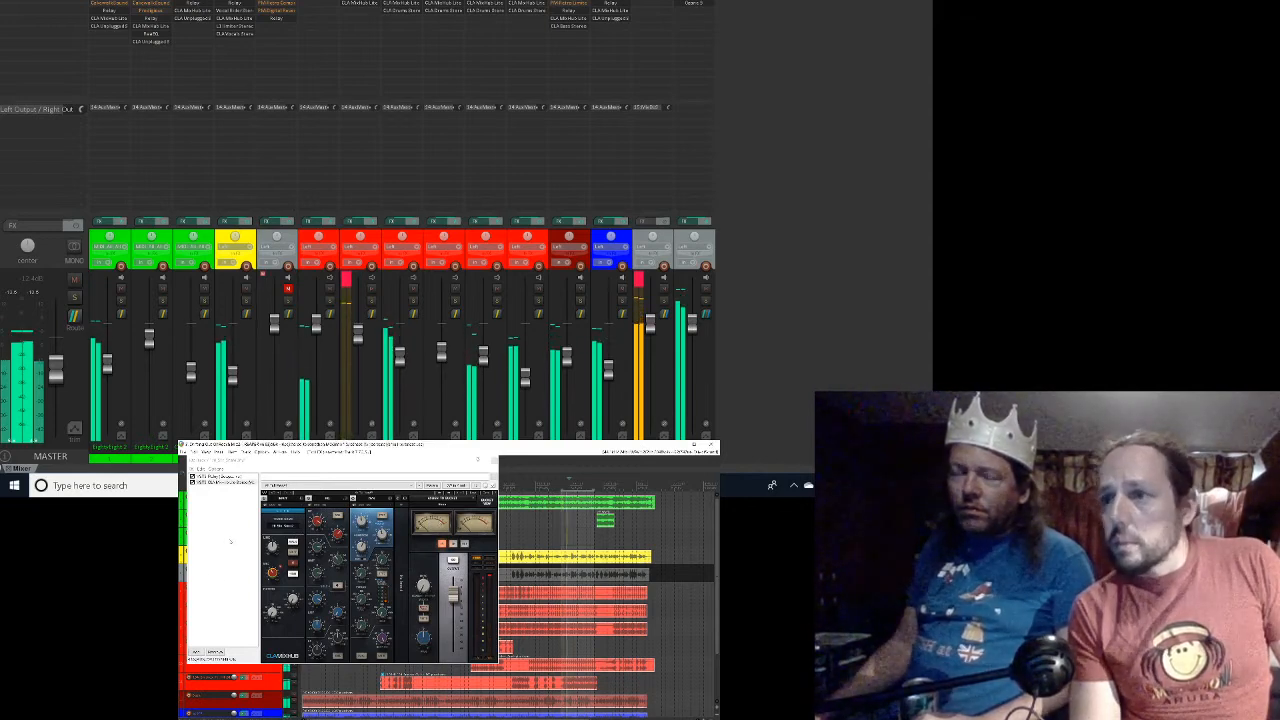
pyautogui.click(197, 652)
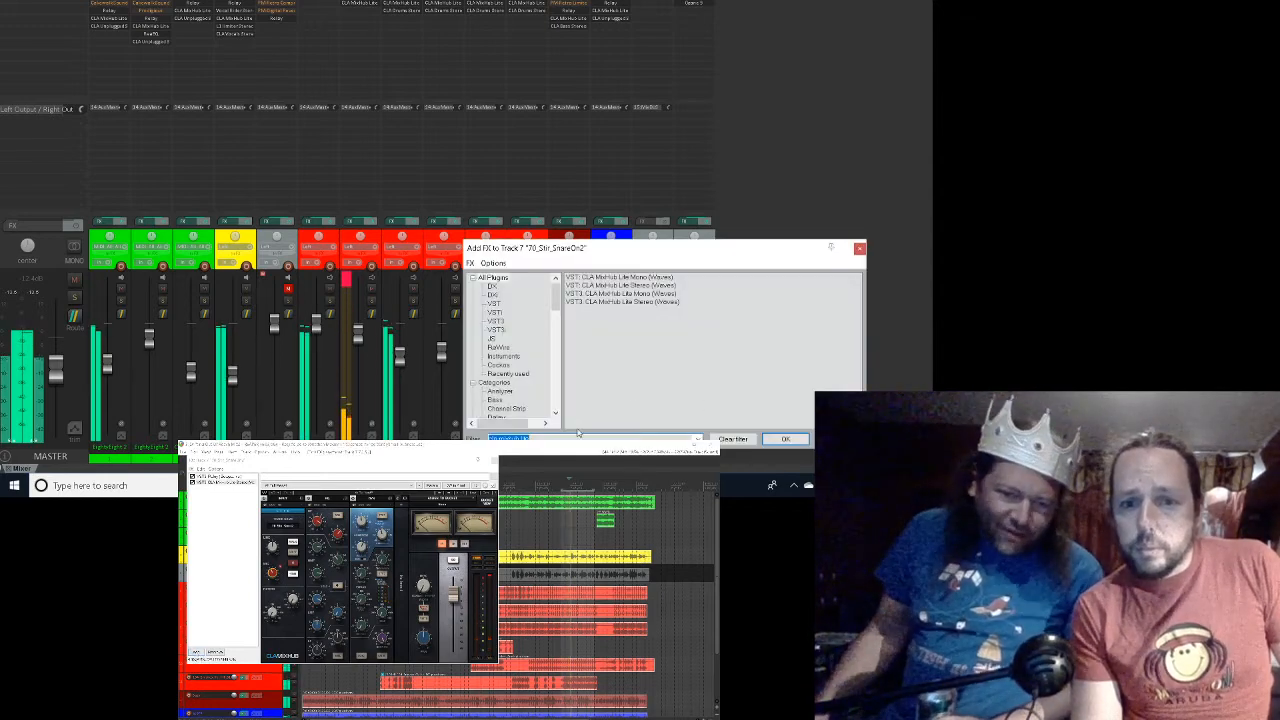
pyautogui.write('cla')
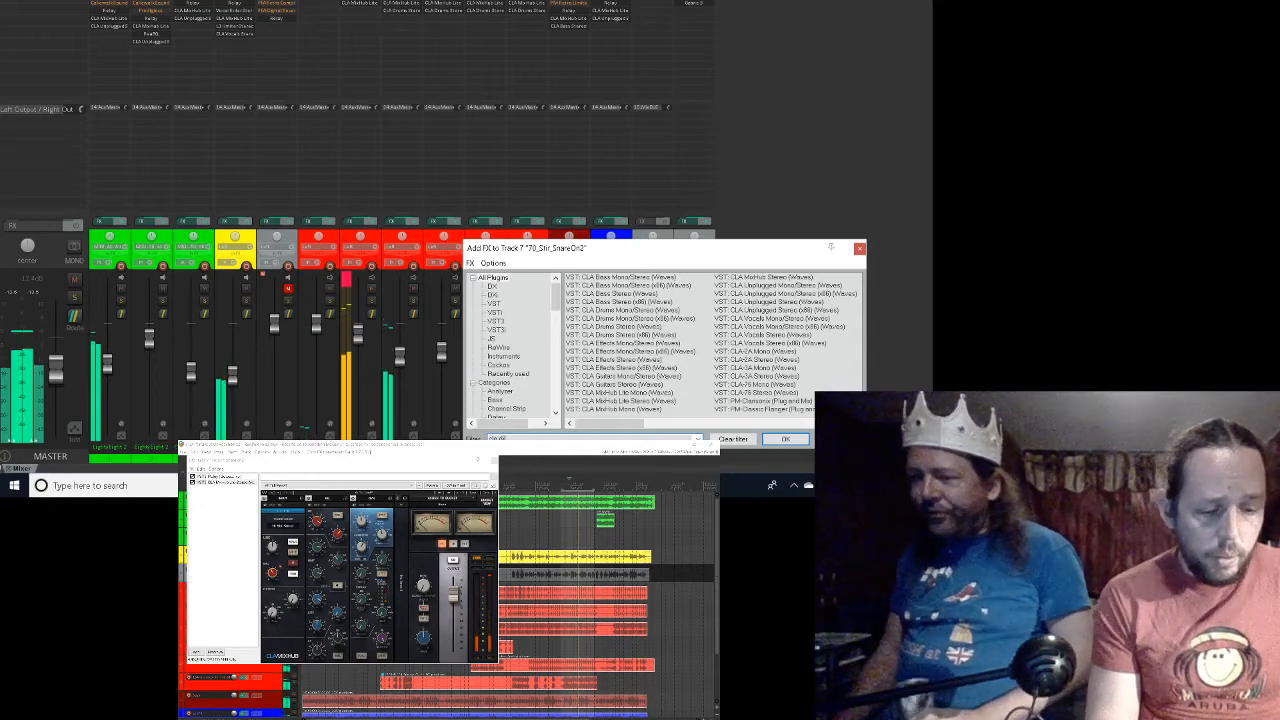
pyautogui.write('drums')
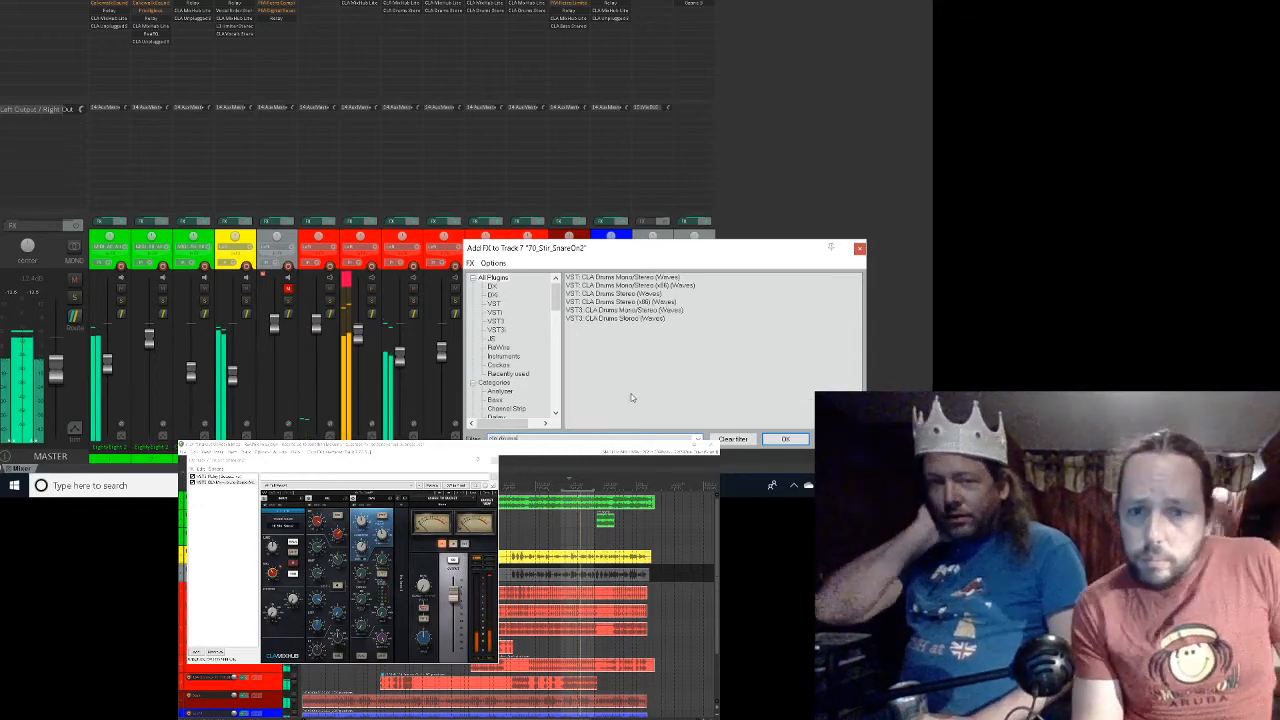
pyautogui.click(627, 319)
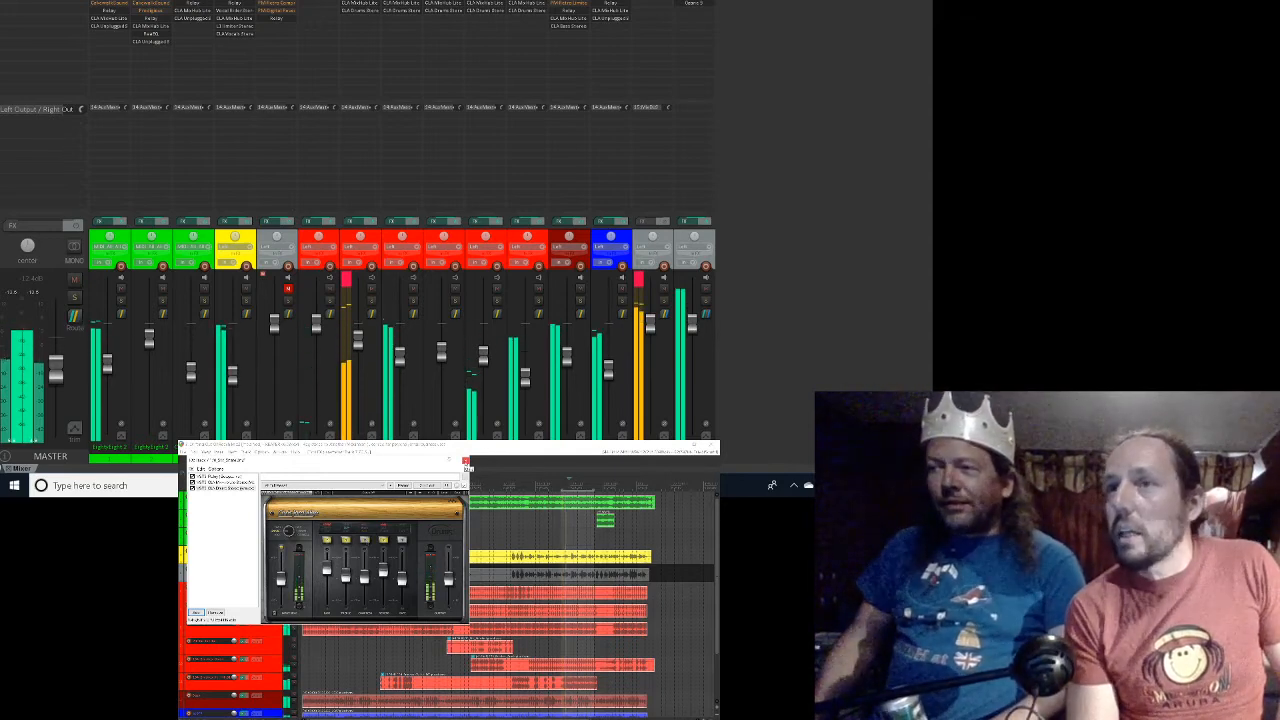
# Step: Close the snare track's effects window and save the project
pyautogui.click(466, 462)
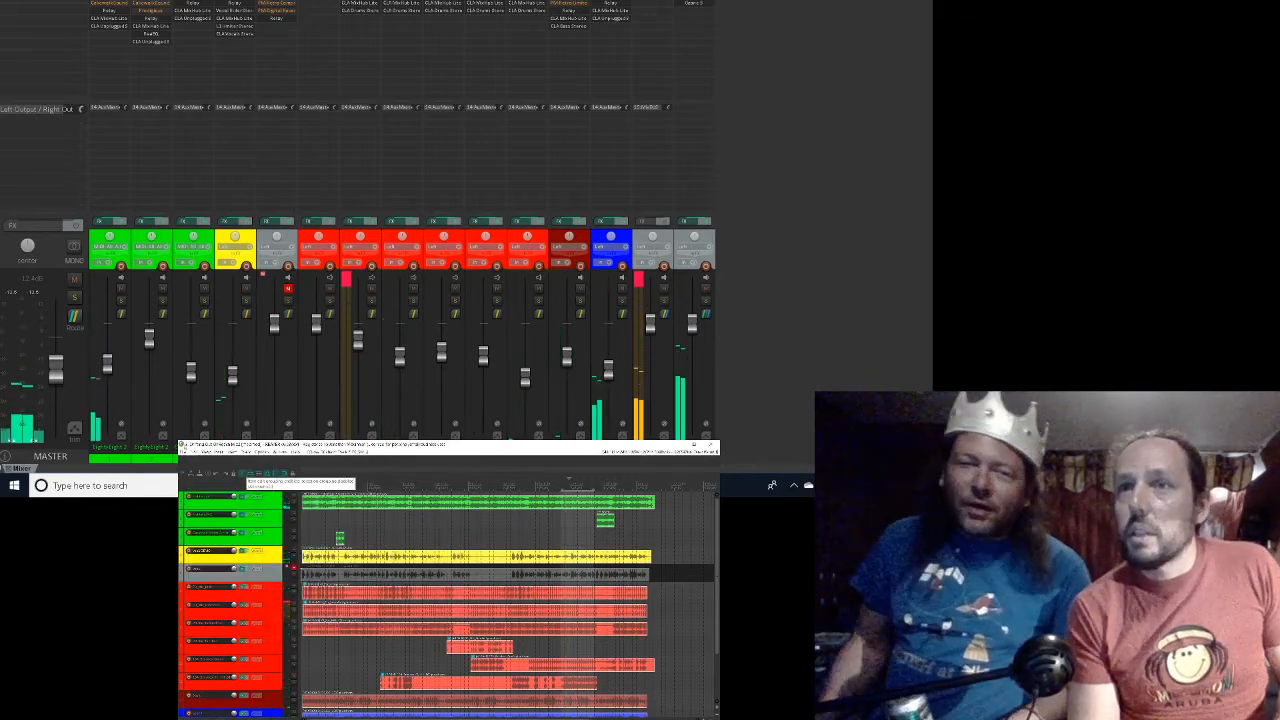
pyautogui.click(185, 452)
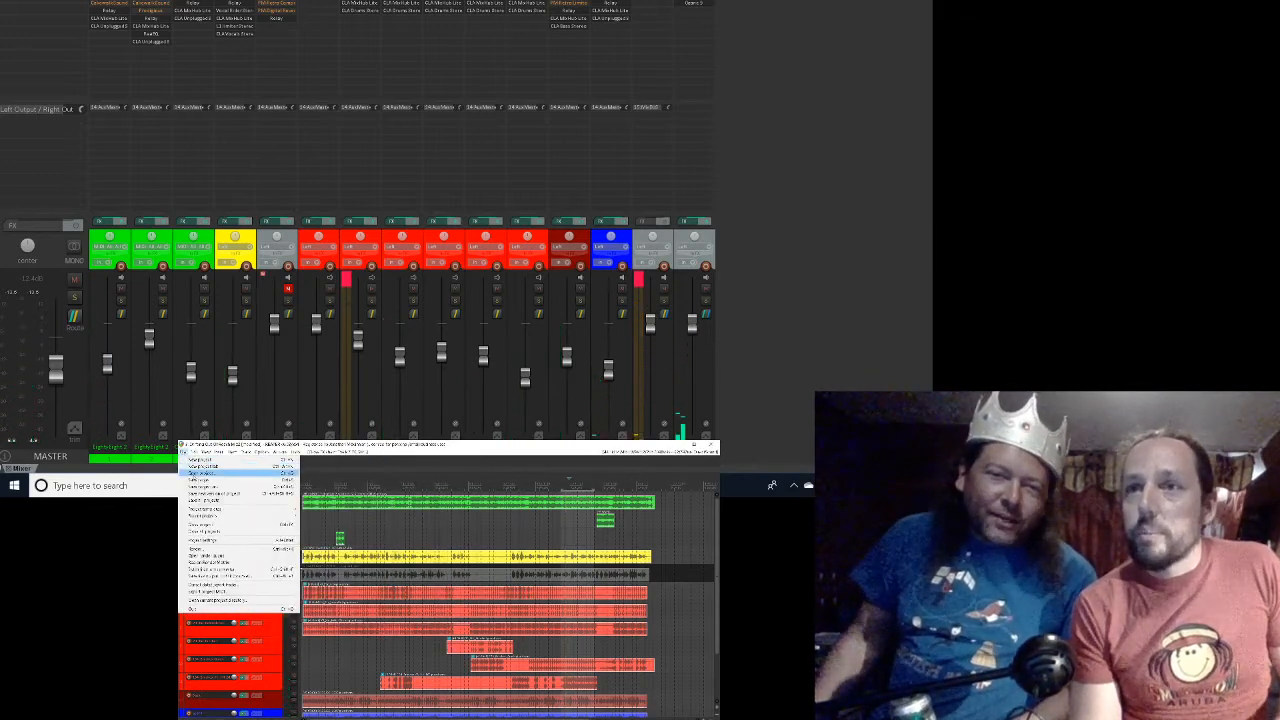
pyautogui.click(200, 472)
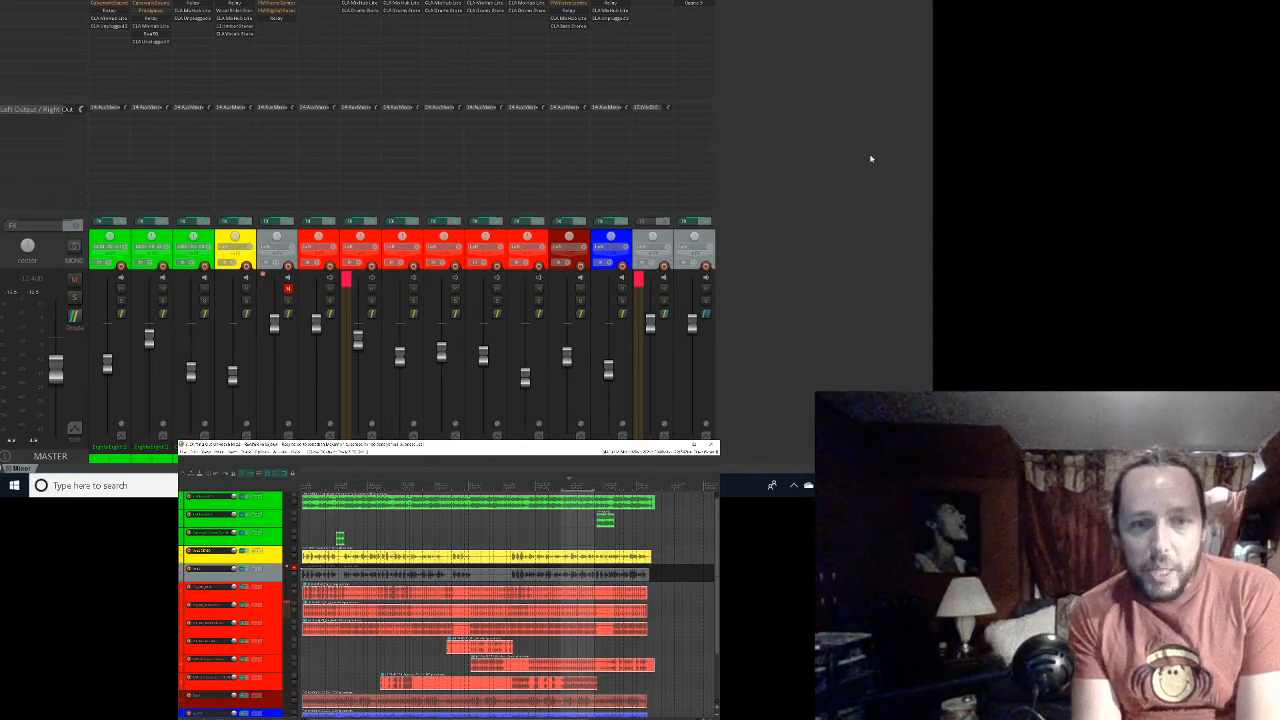
# Step: Add the VST3 CLA MixHub Lite Stereo plug-in to the 70_Stir_Kick track
pyautogui.click(313, 225)
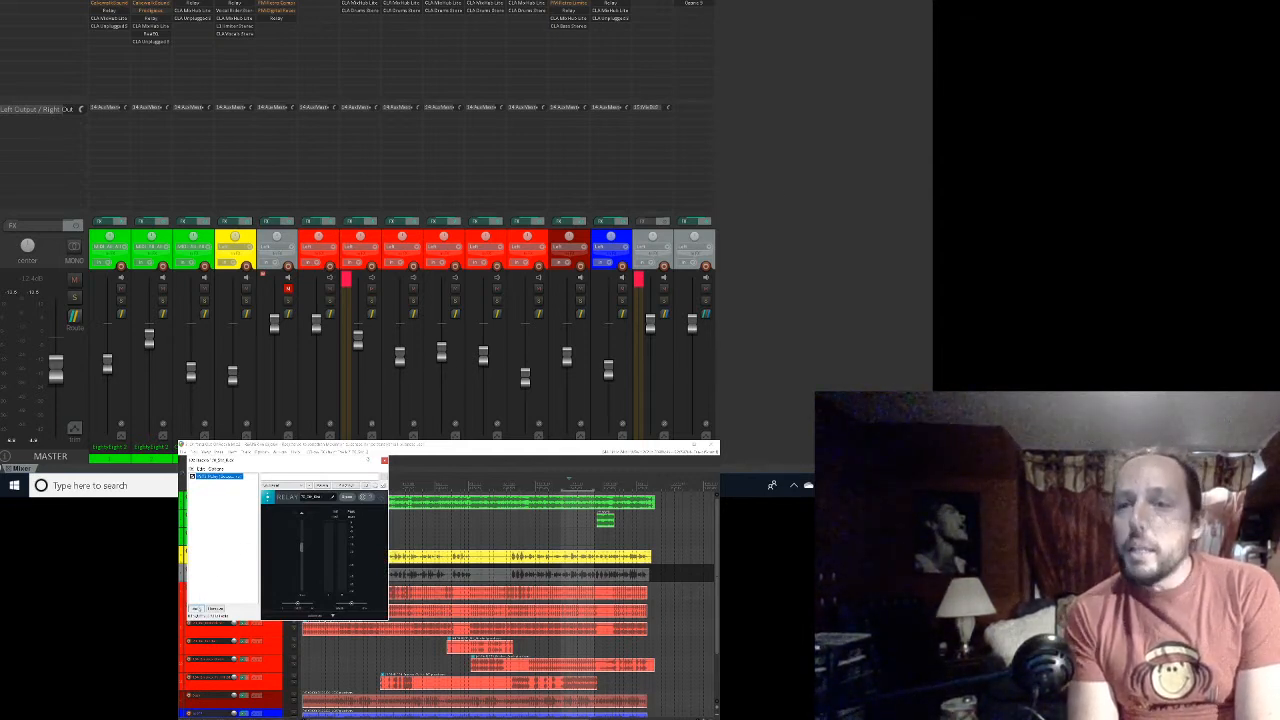
pyautogui.click(198, 609)
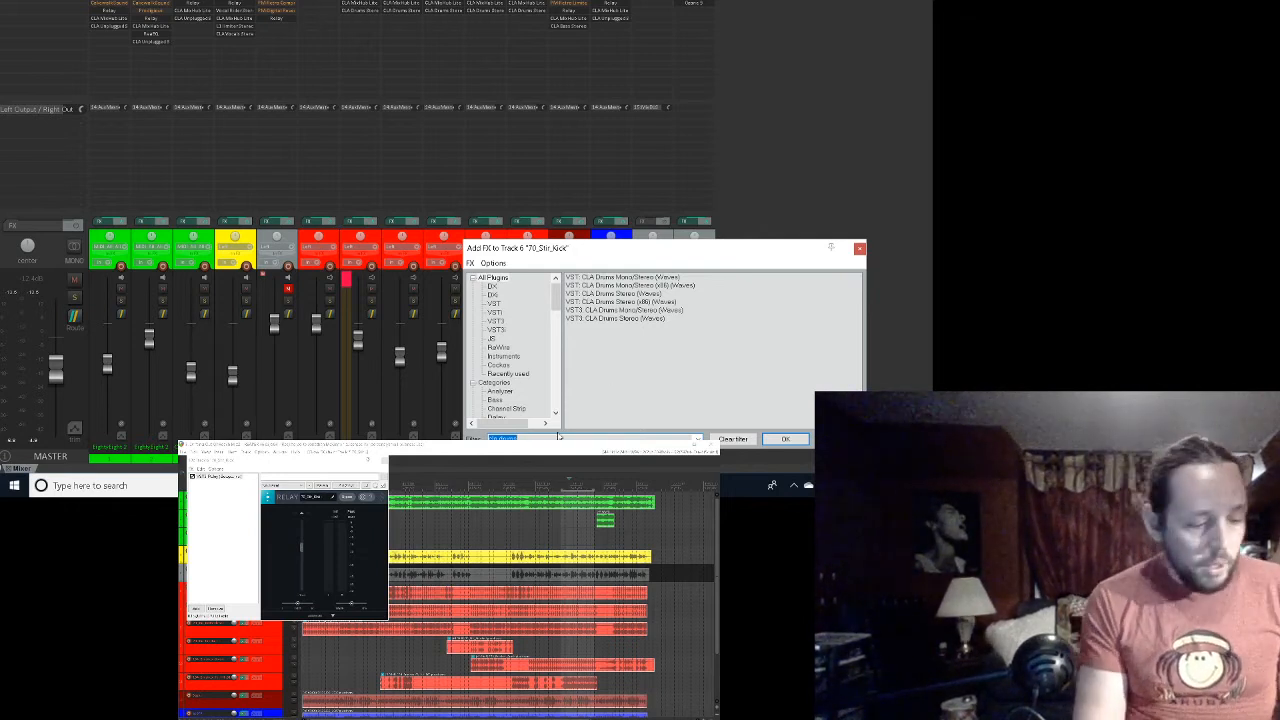
pyautogui.write('c')
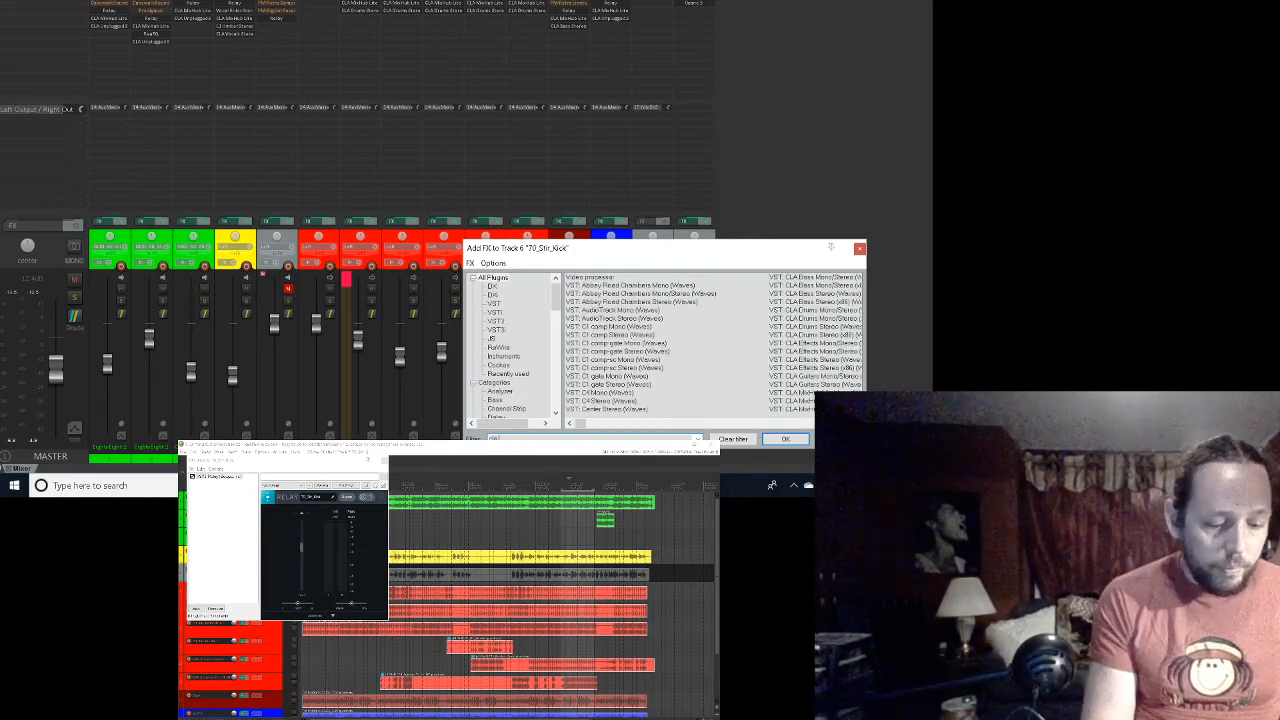
pyautogui.write('la mix')
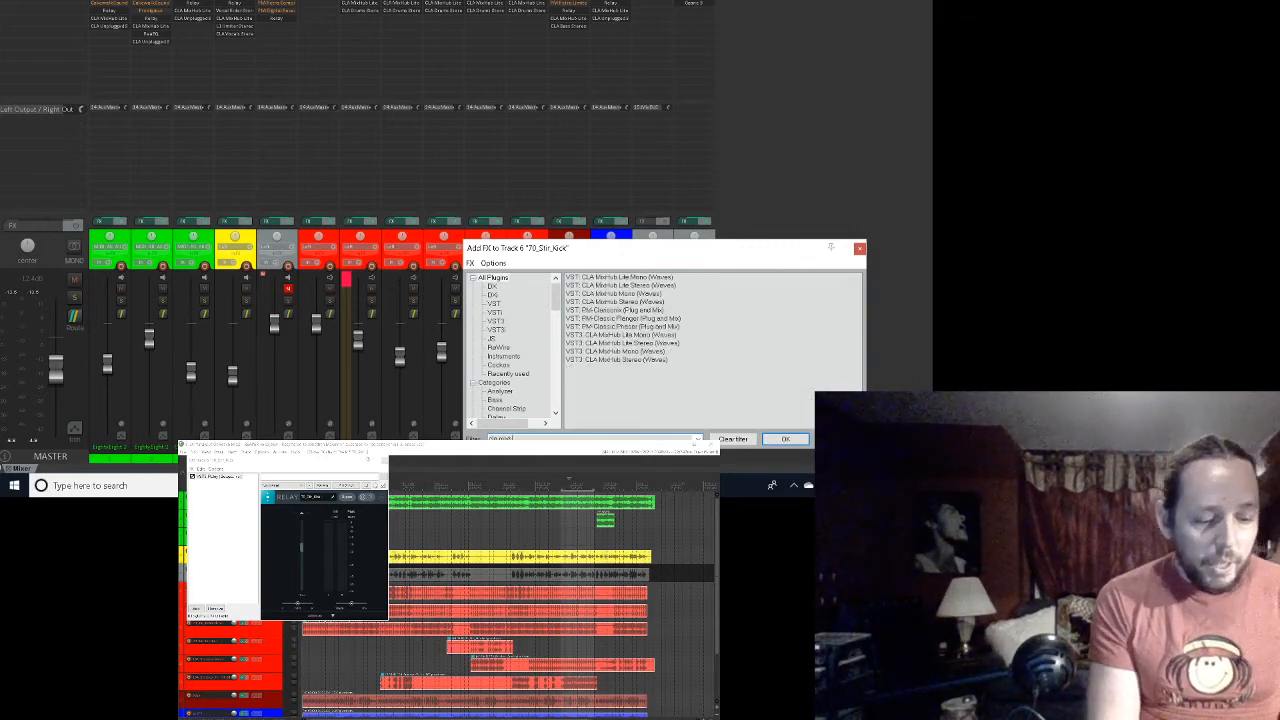
pyautogui.write('hub')
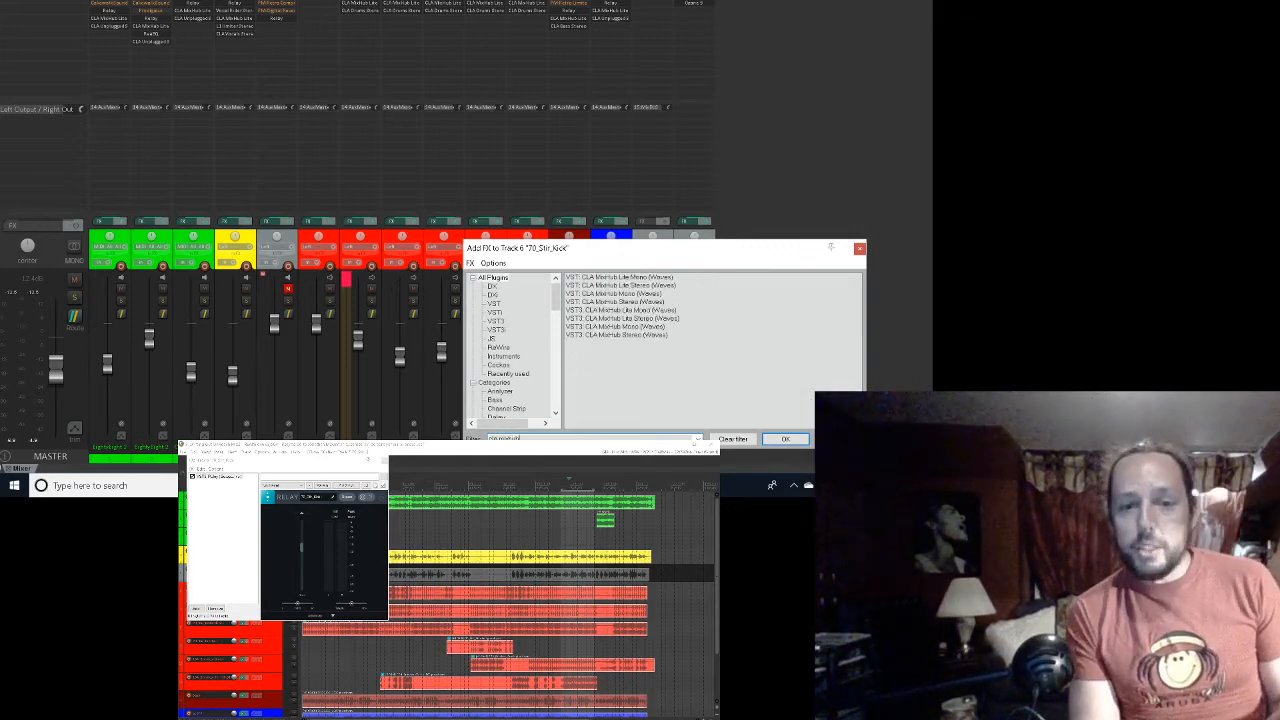
pyautogui.click(640, 318)
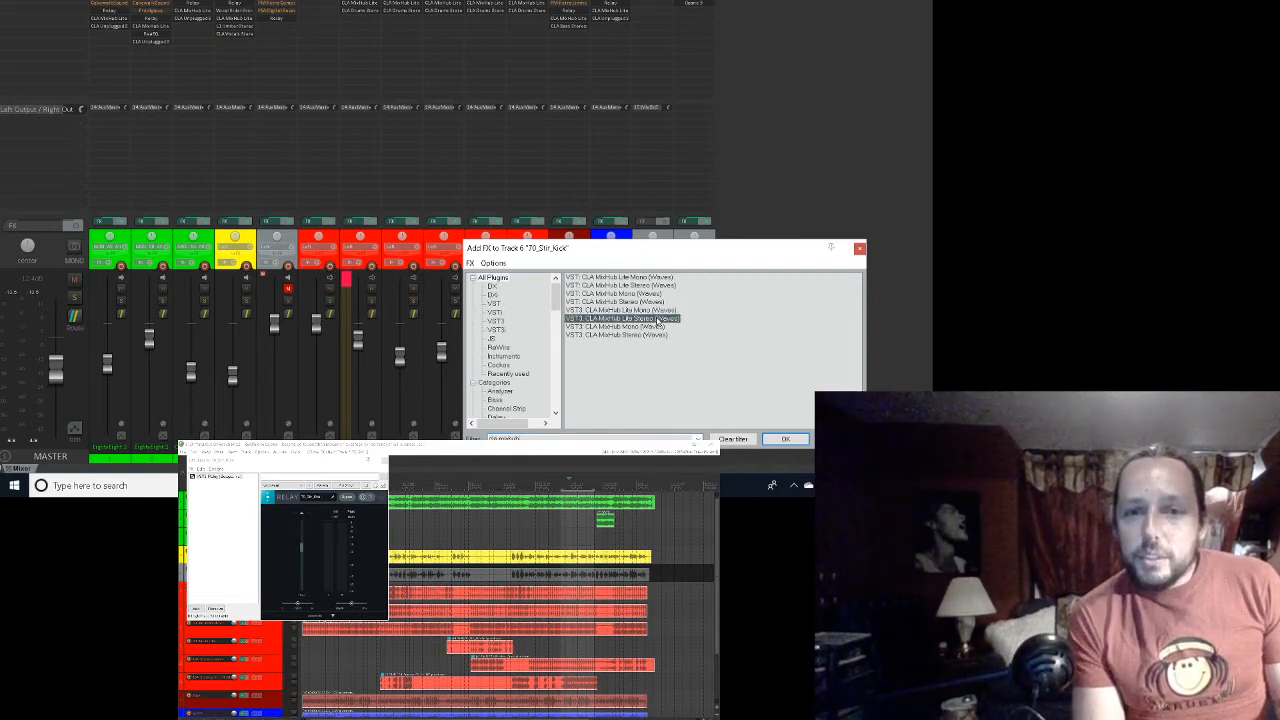
pyautogui.doubleClick(640, 318)
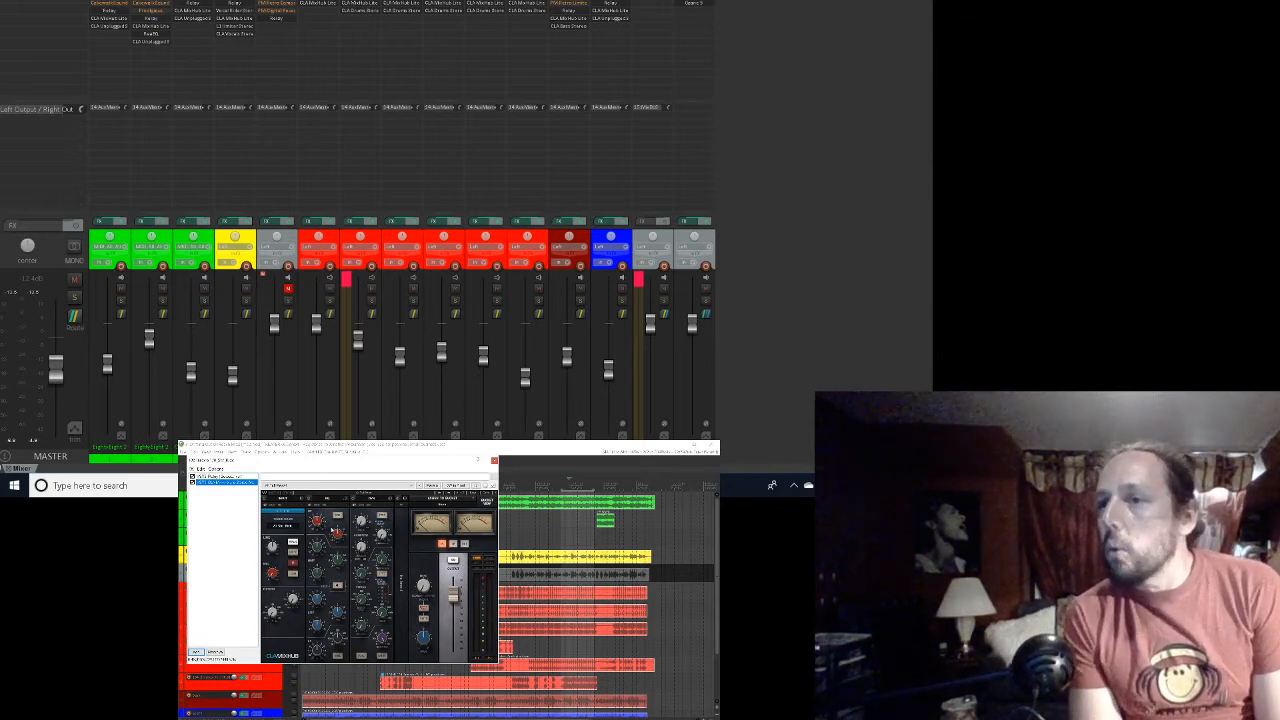
# Step: Switch on the kick MixHub's EQ section, then solo the kick during playback and reset the clipping grey channel's indicator
pyautogui.click(308, 498)
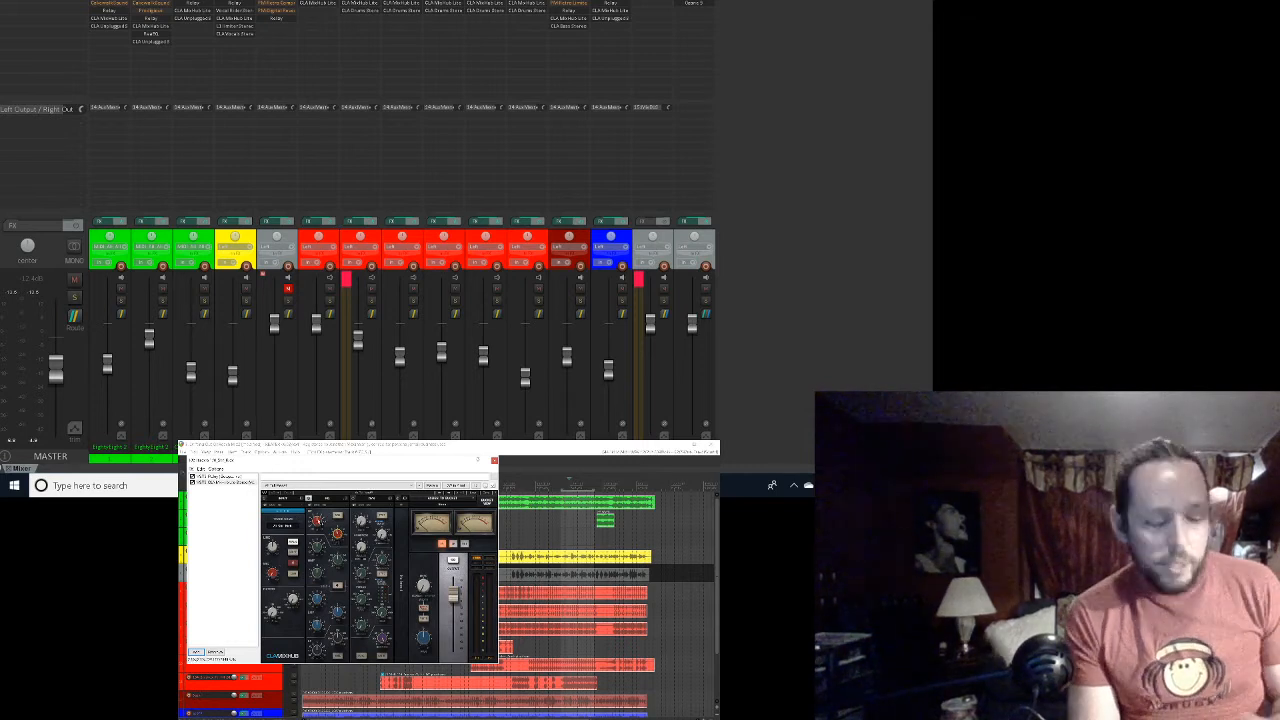
pyautogui.press('space')
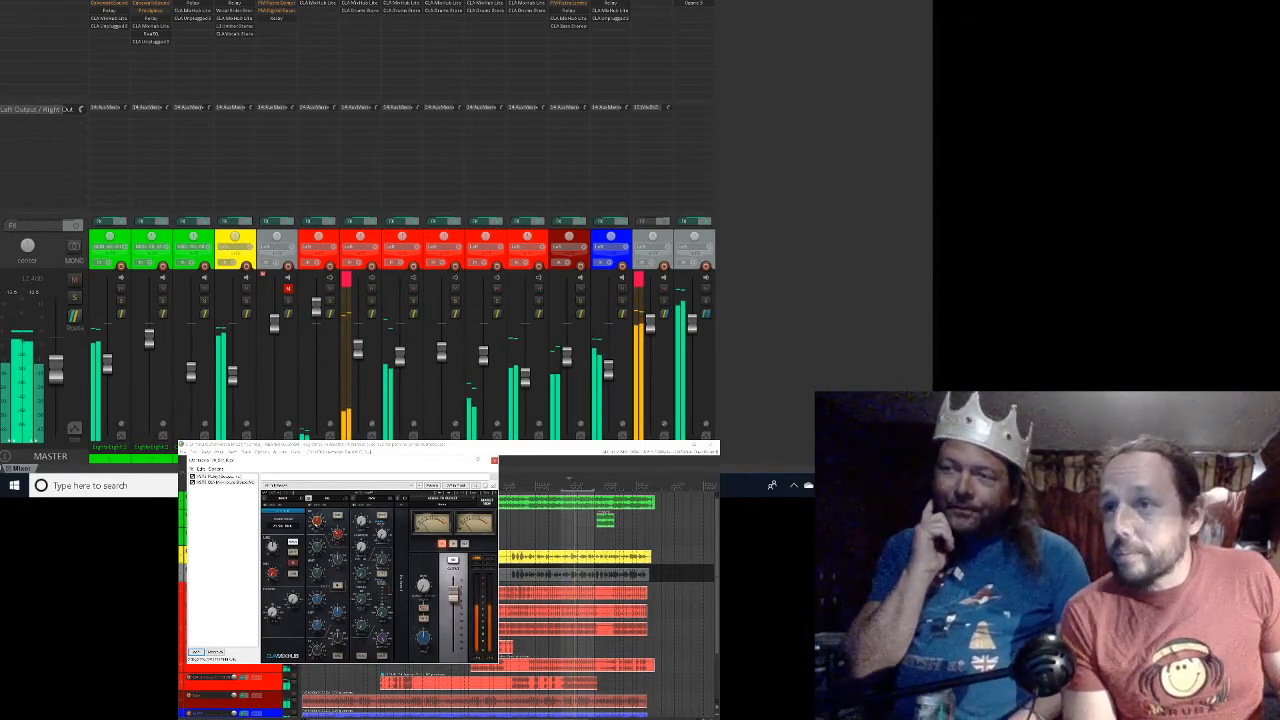
pyautogui.click(329, 301)
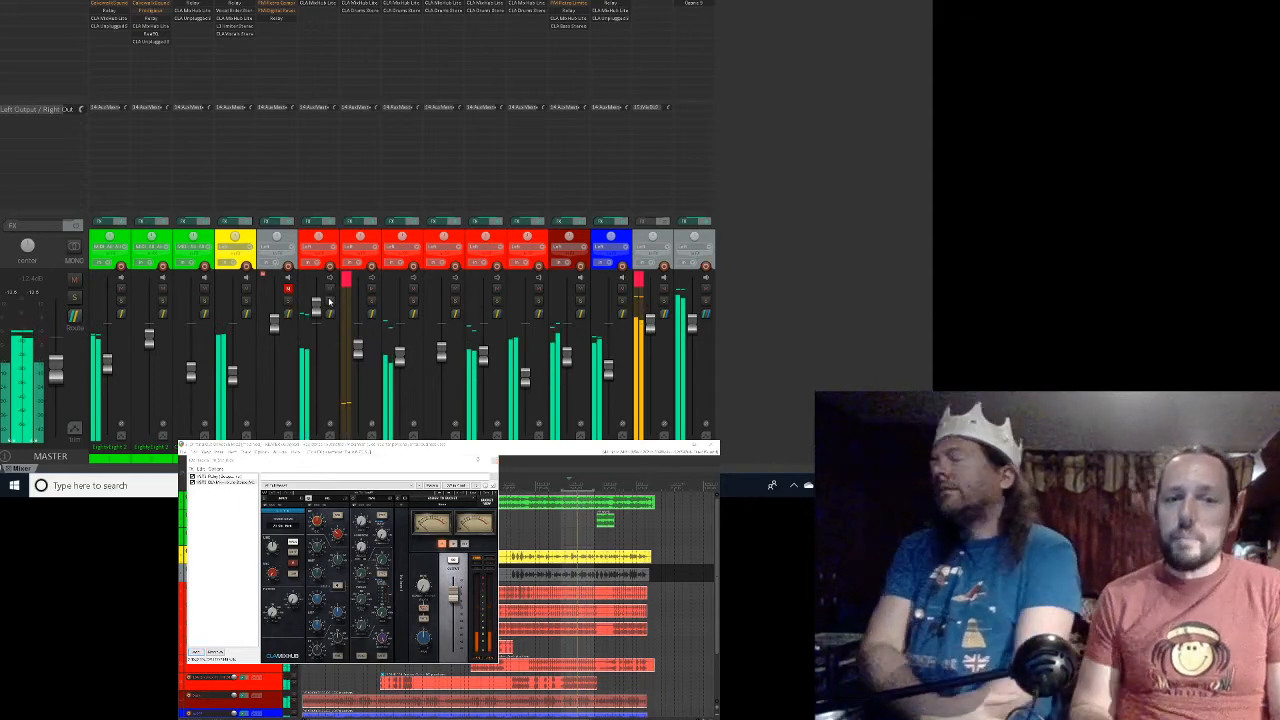
pyautogui.click(329, 301)
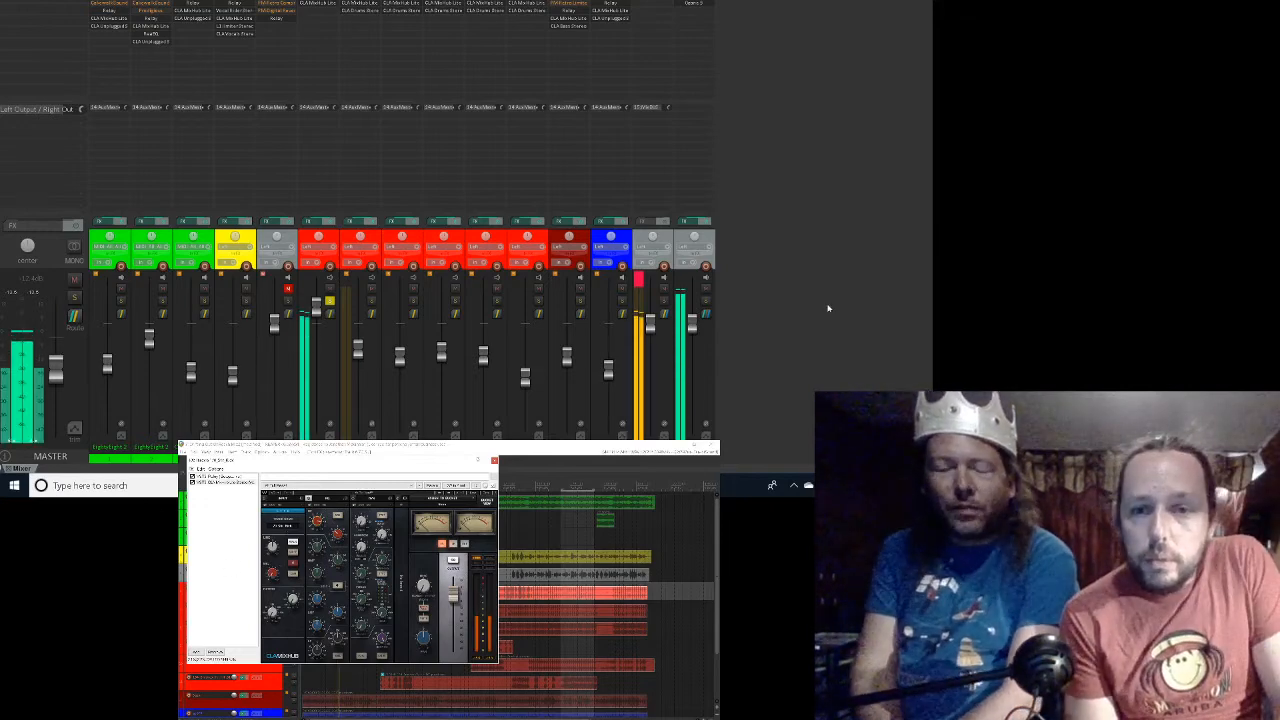
pyautogui.click(638, 282)
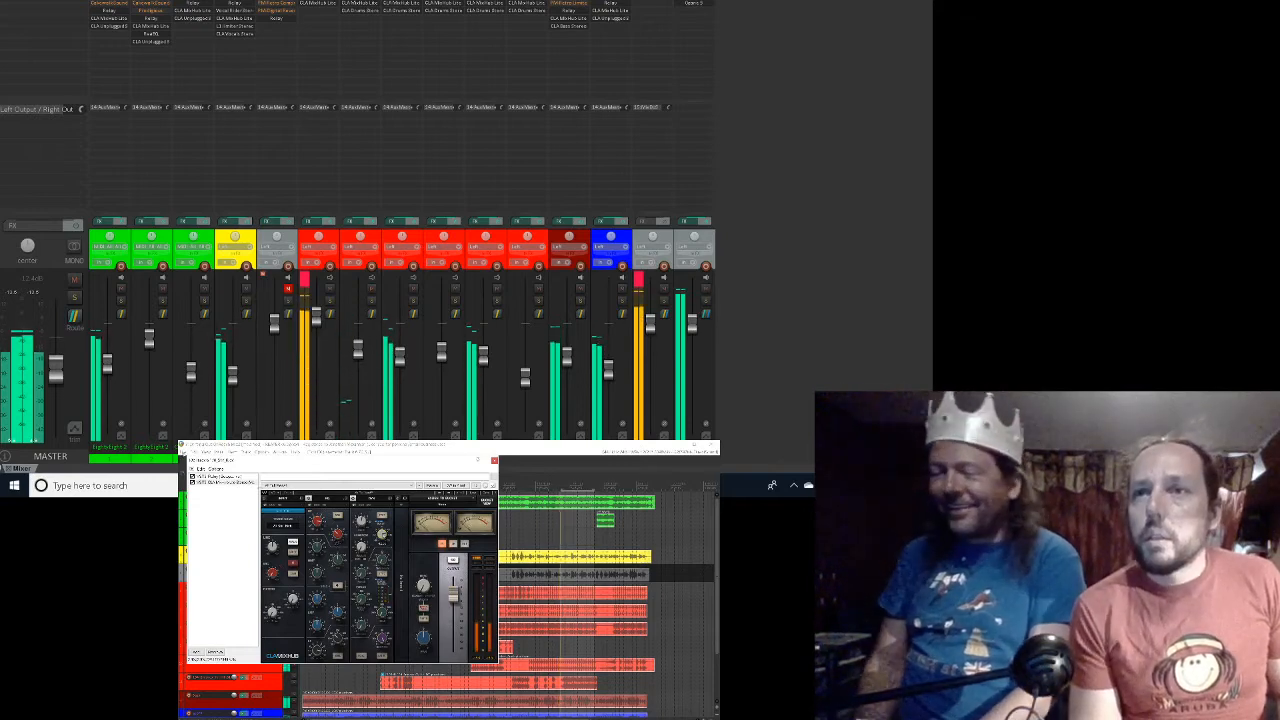
# Step: Save the project, resume playback to check the kick in the mix, and save the project again
pyautogui.click(184, 453)
pyautogui.click(199, 481)
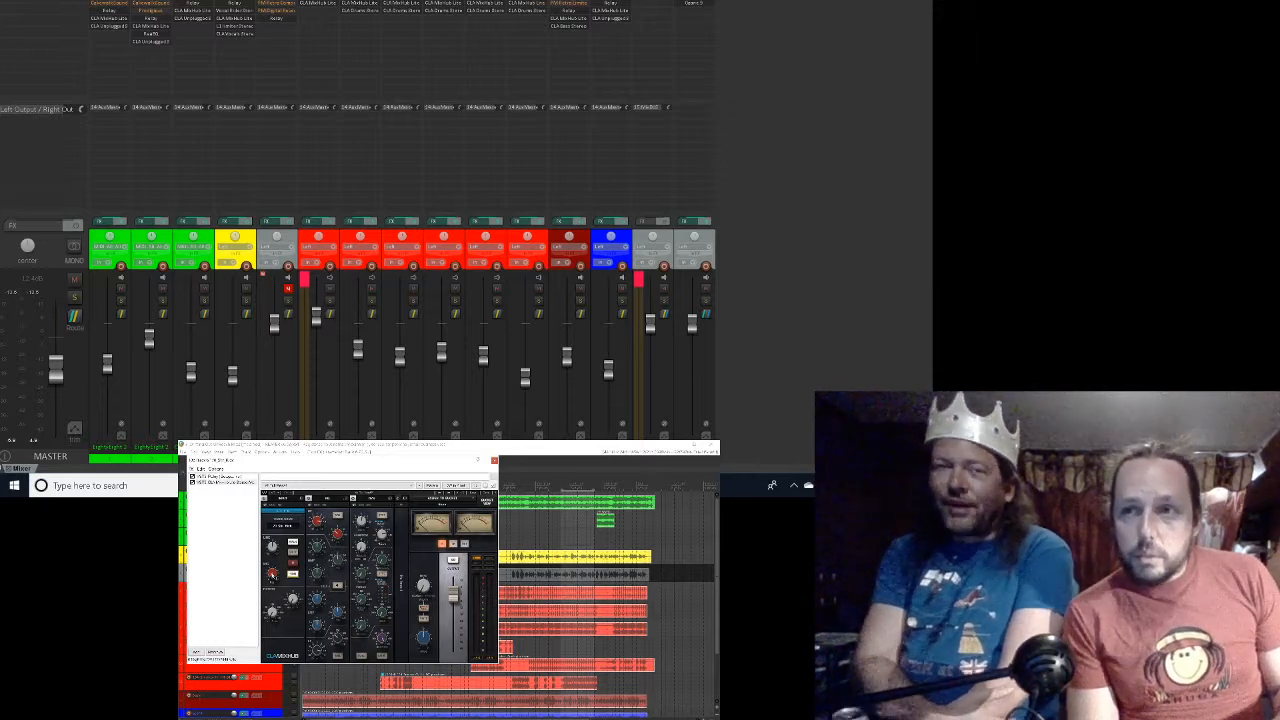
pyautogui.press('space')
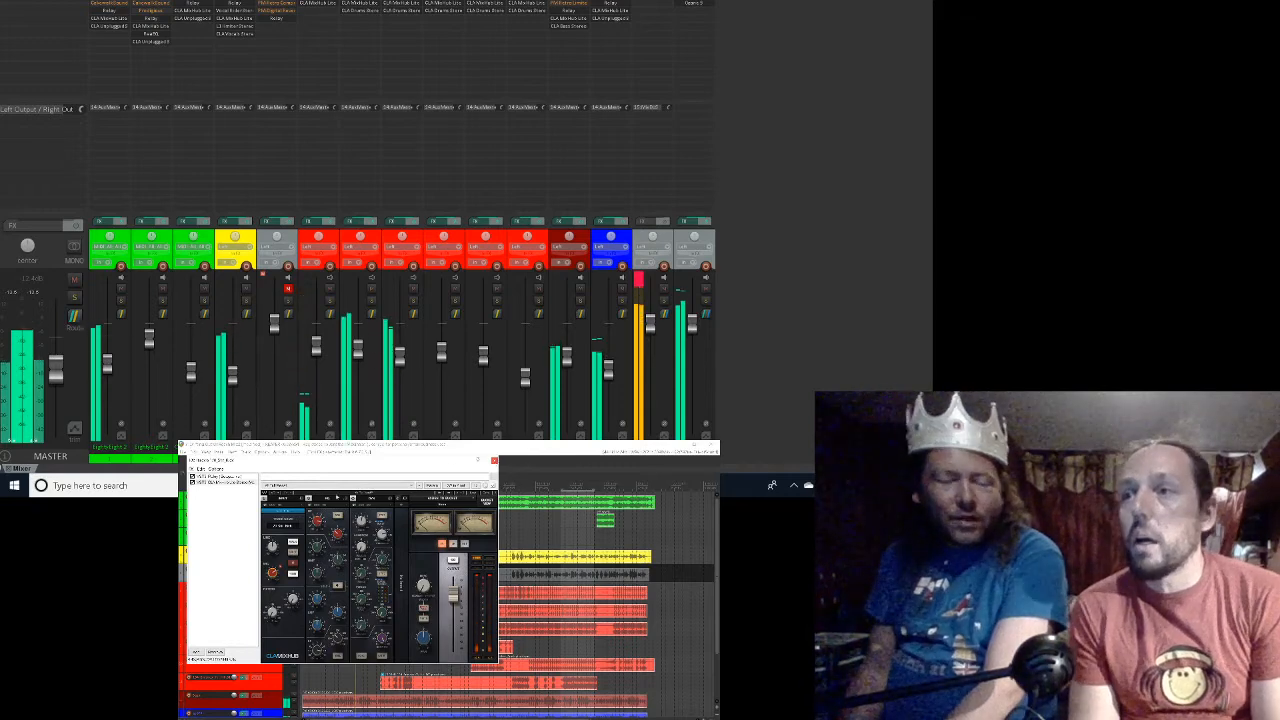
pyautogui.click(183, 452)
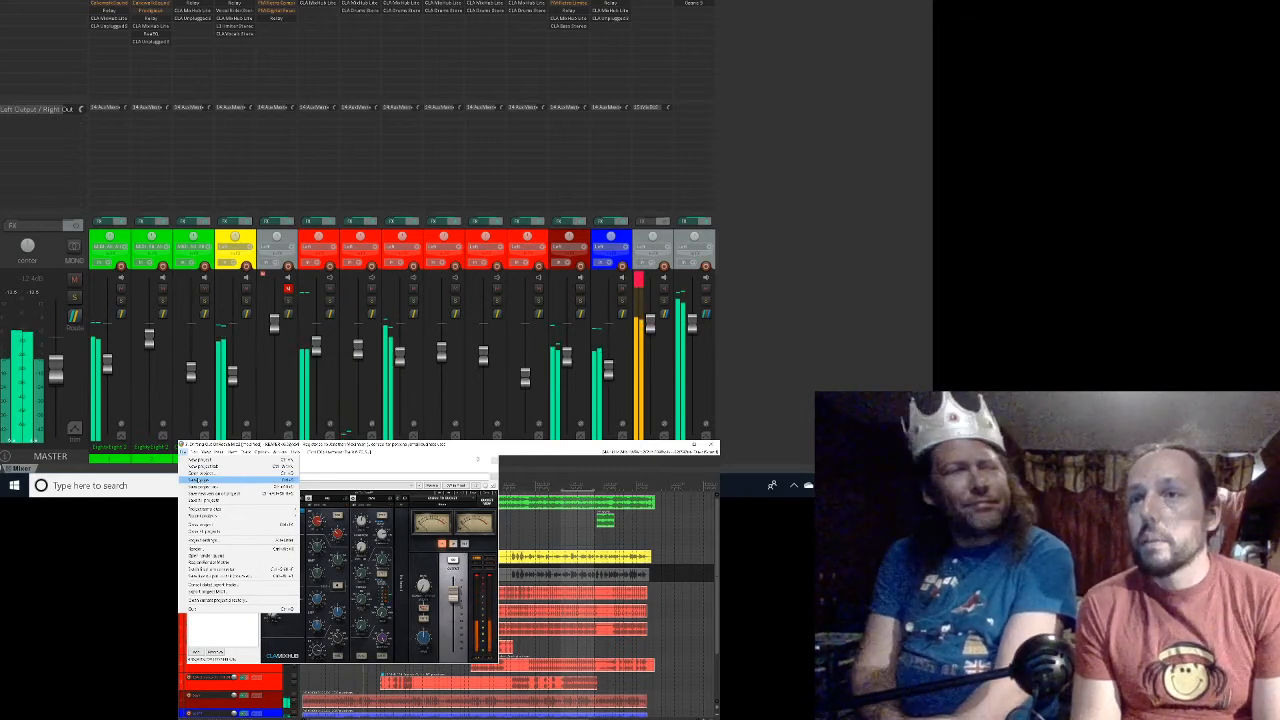
pyautogui.click(198, 480)
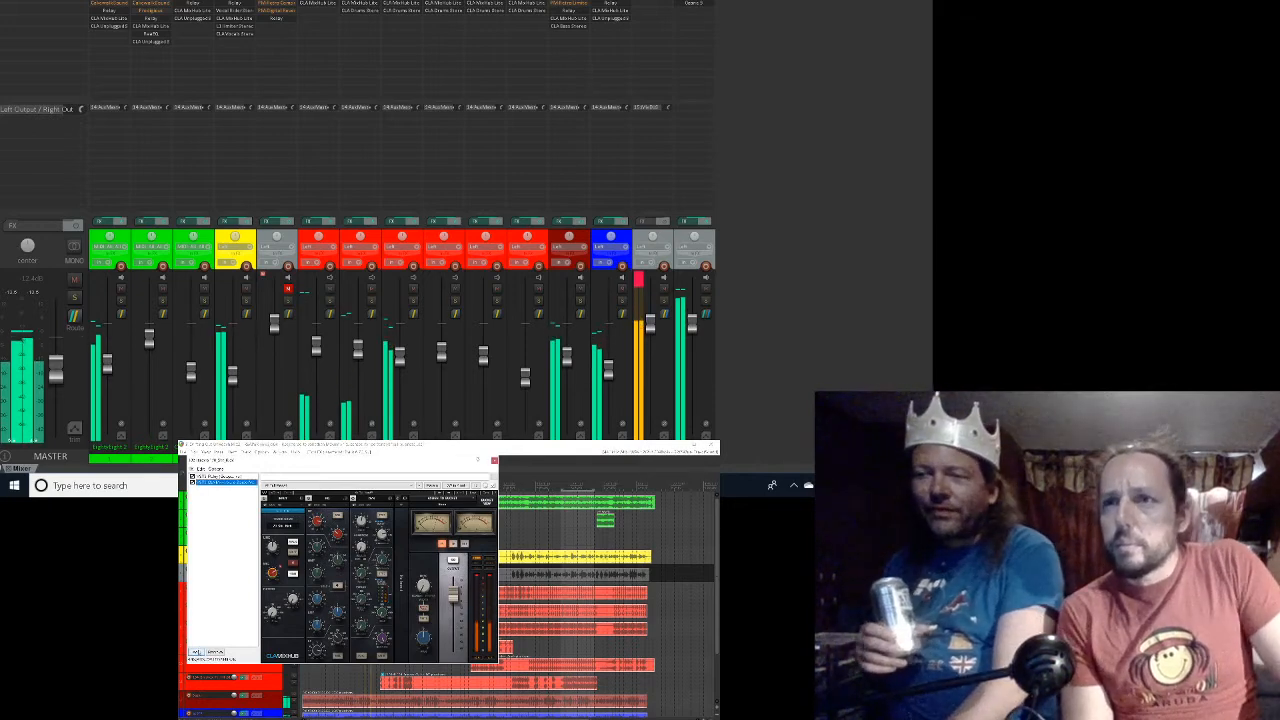
# Step: Add the VST3 CLA Drums Stereo plug-in to the 70_Stir_Kick track's effects chain
pyautogui.click(198, 652)
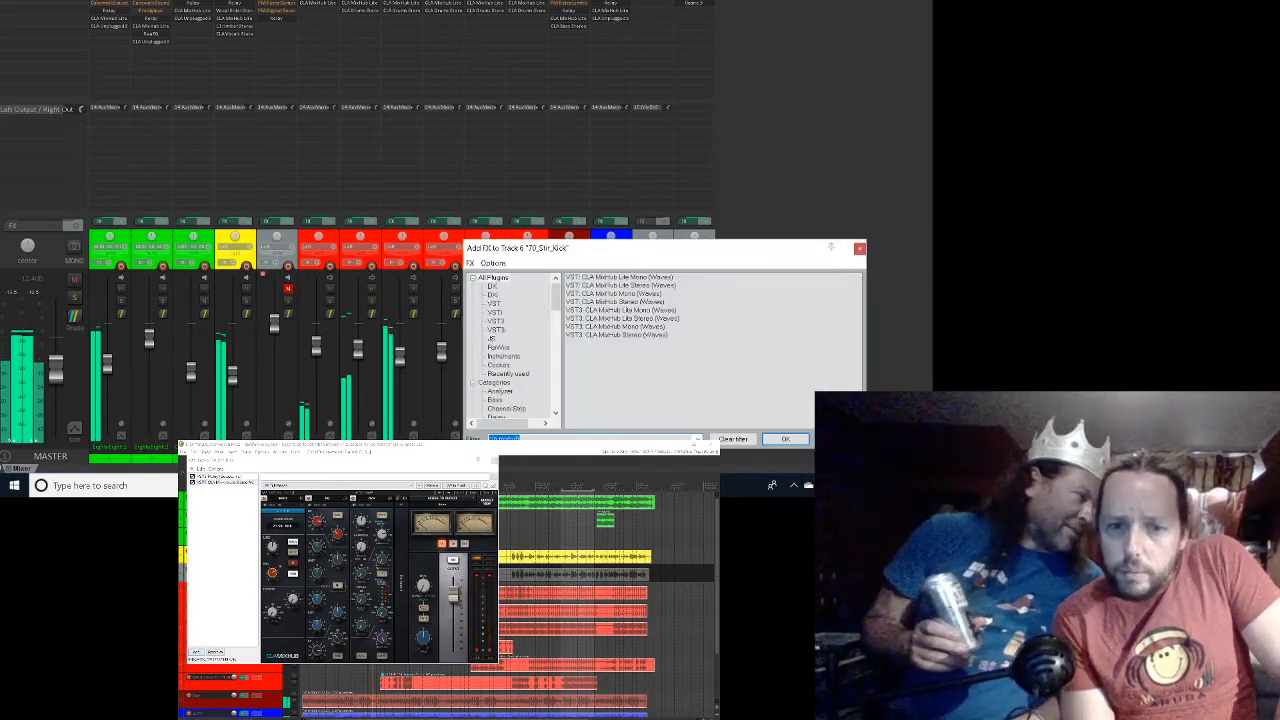
pyautogui.click(540, 438)
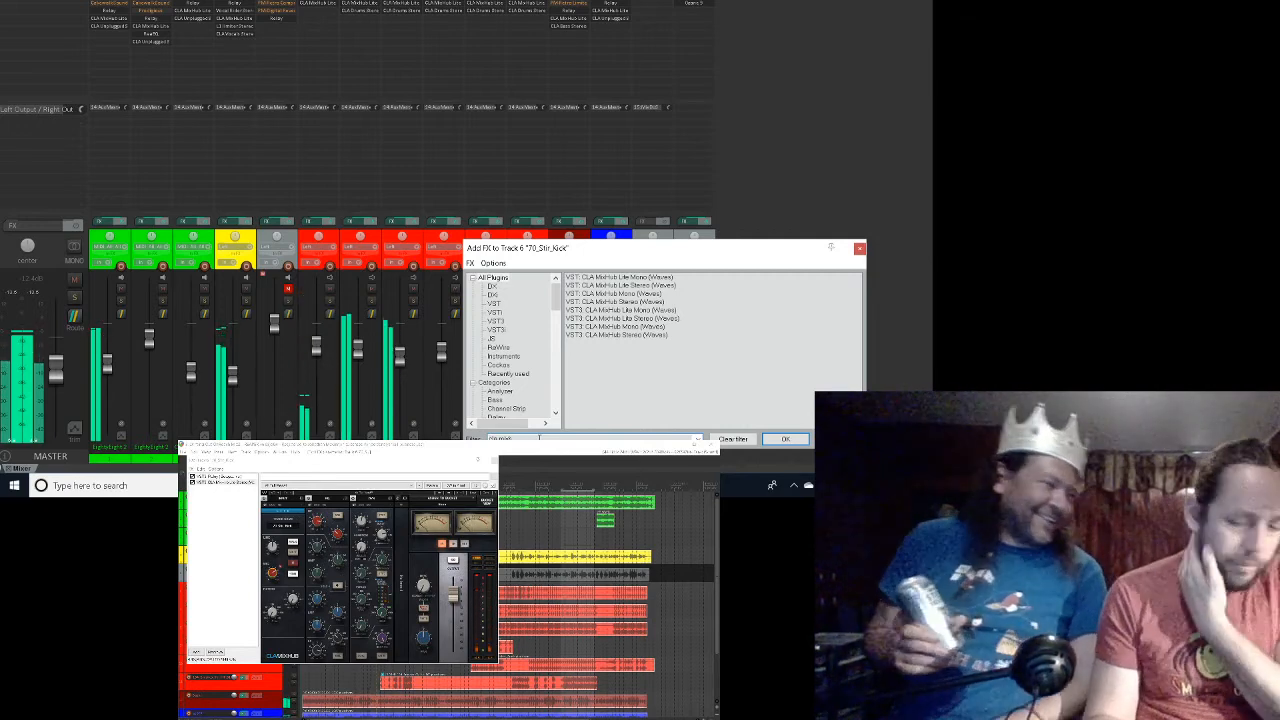
pyautogui.press('BackSpace')
pyautogui.press('BackSpace')
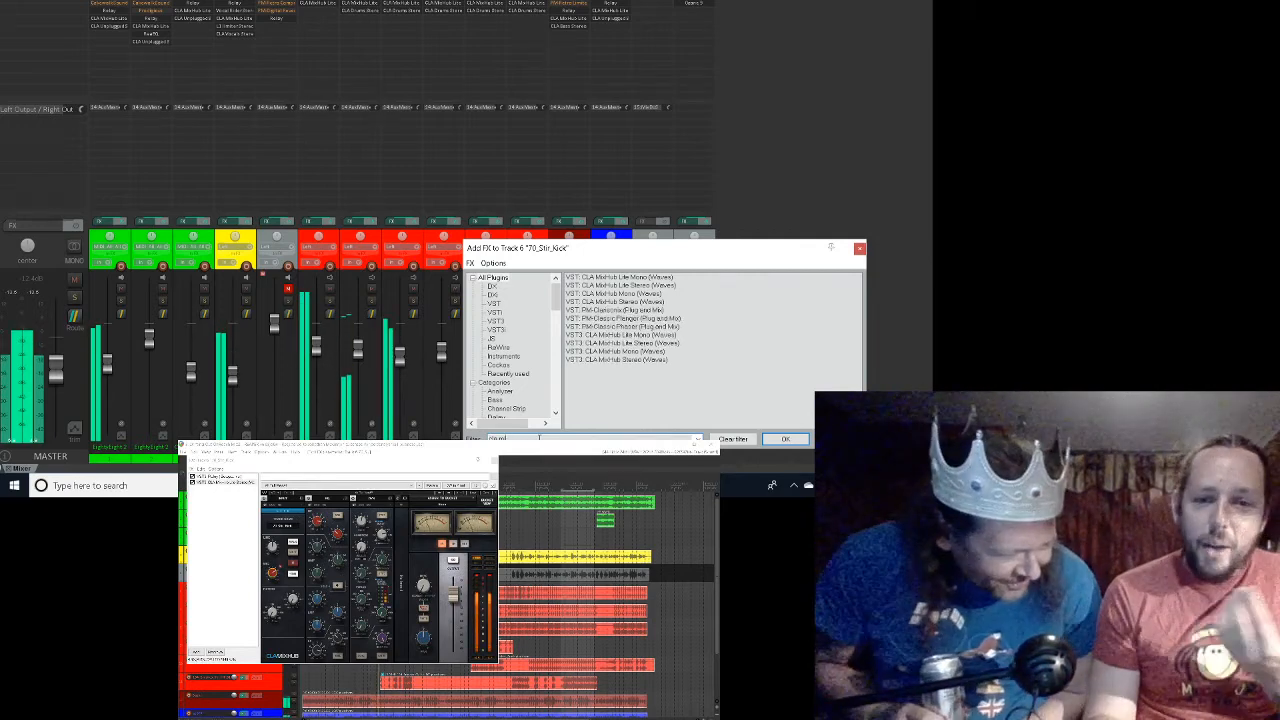
pyautogui.press('BackSpace')
pyautogui.press('BackSpace')
pyautogui.press('BackSpace')
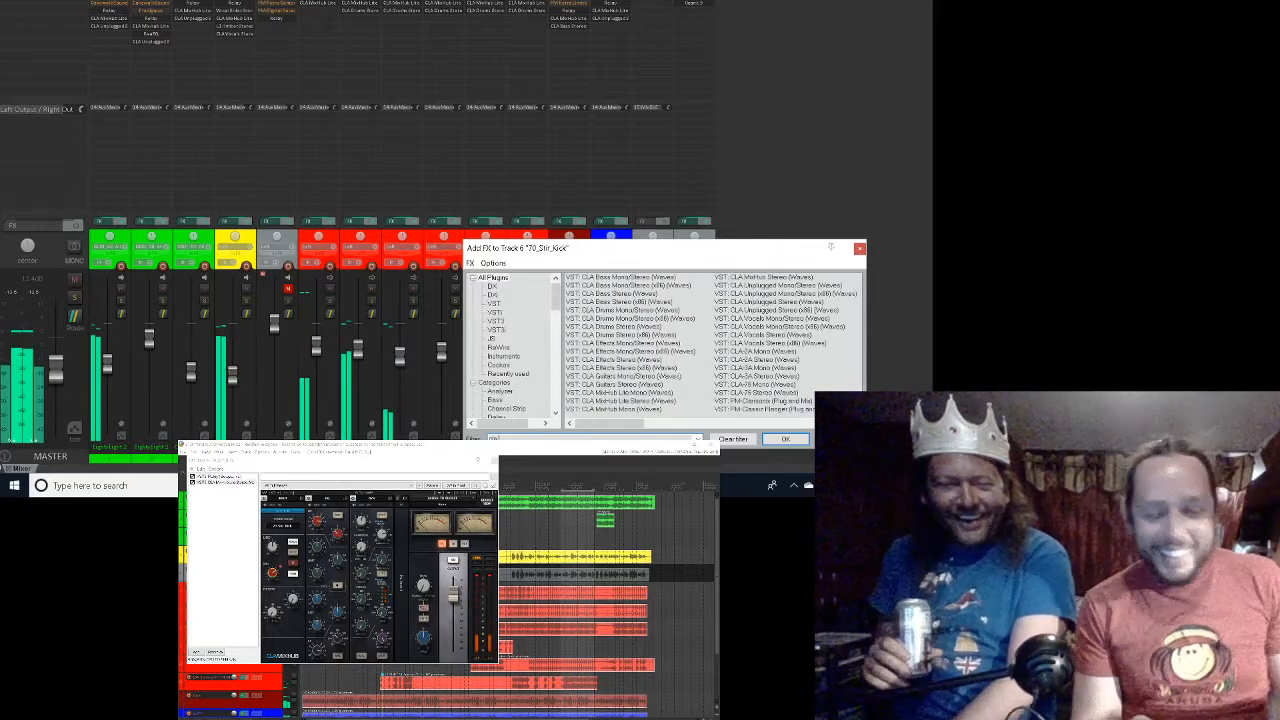
pyautogui.write('drums')
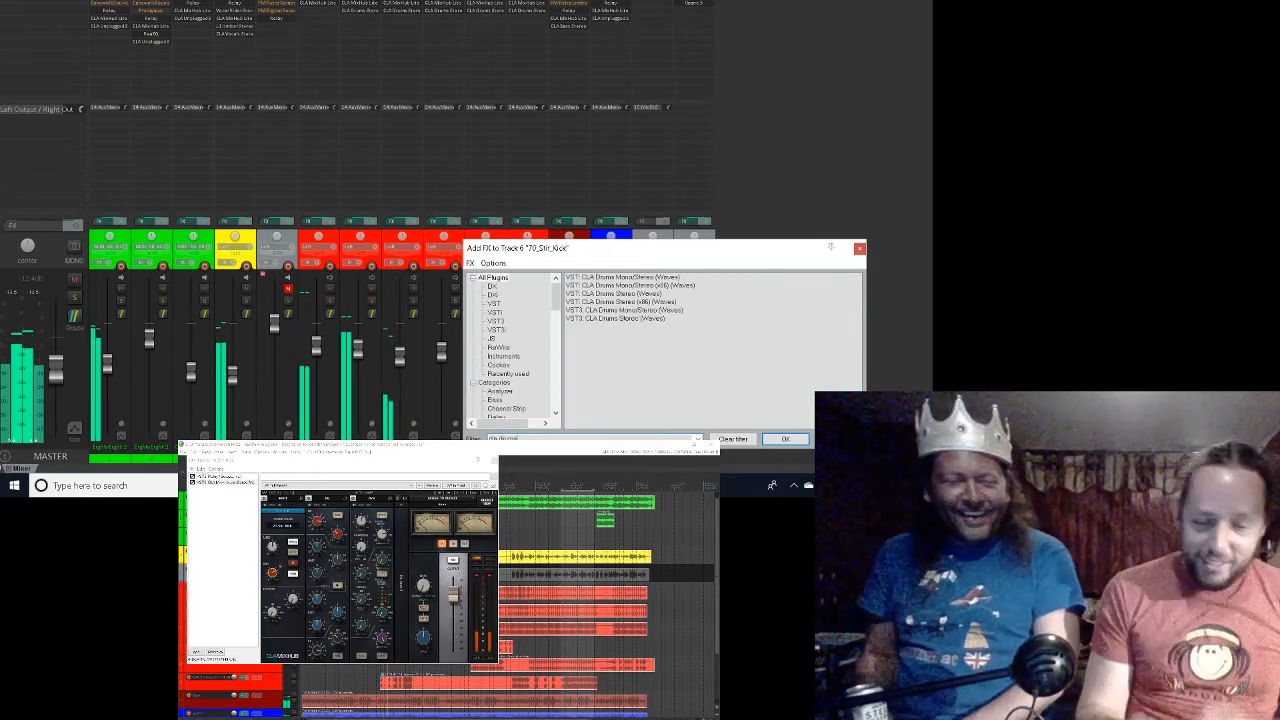
pyautogui.click(625, 319)
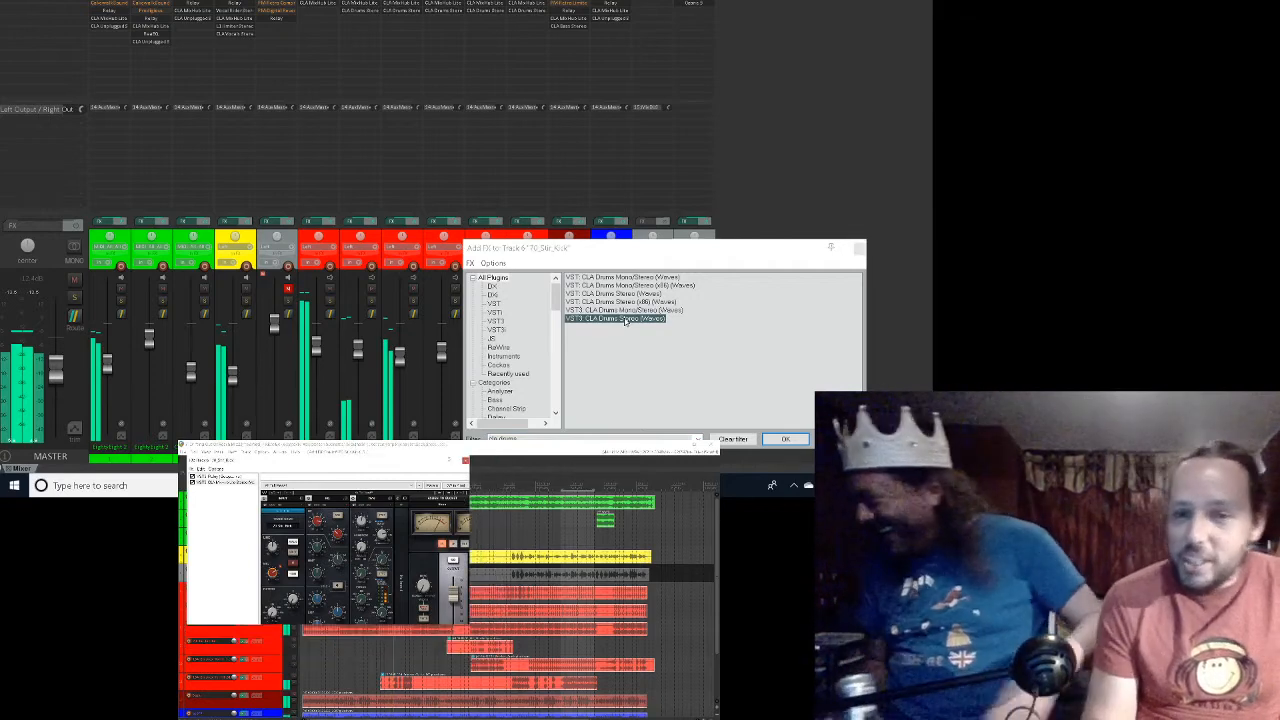
pyautogui.doubleClick(625, 319)
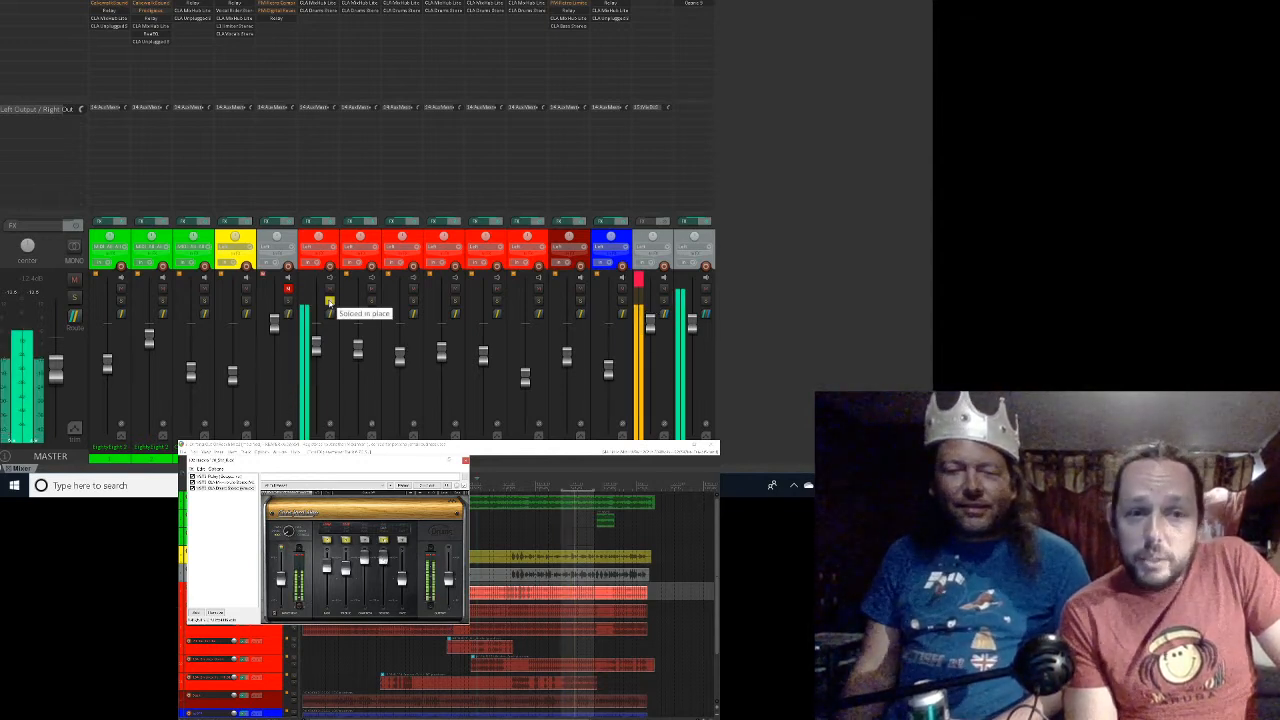
# Step: Unsolo the kick channel to hear it in the full mix, and close its effects window
pyautogui.click(329, 300)
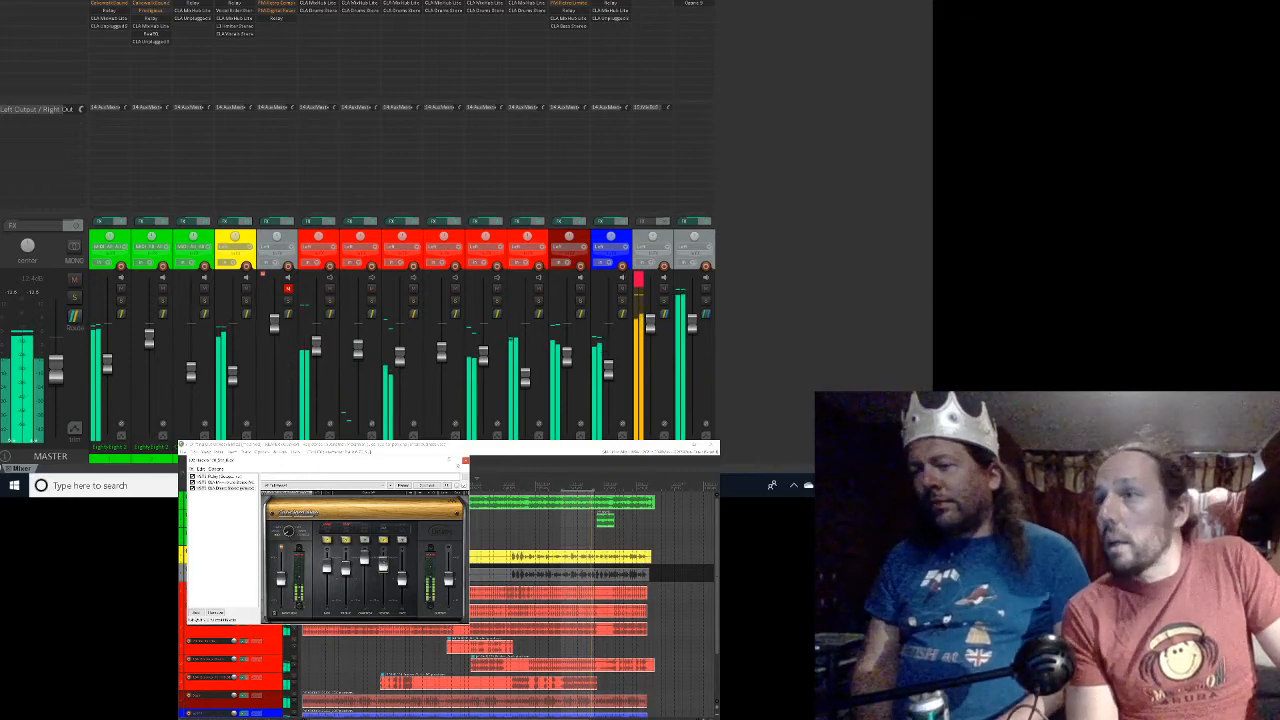
pyautogui.click(465, 460)
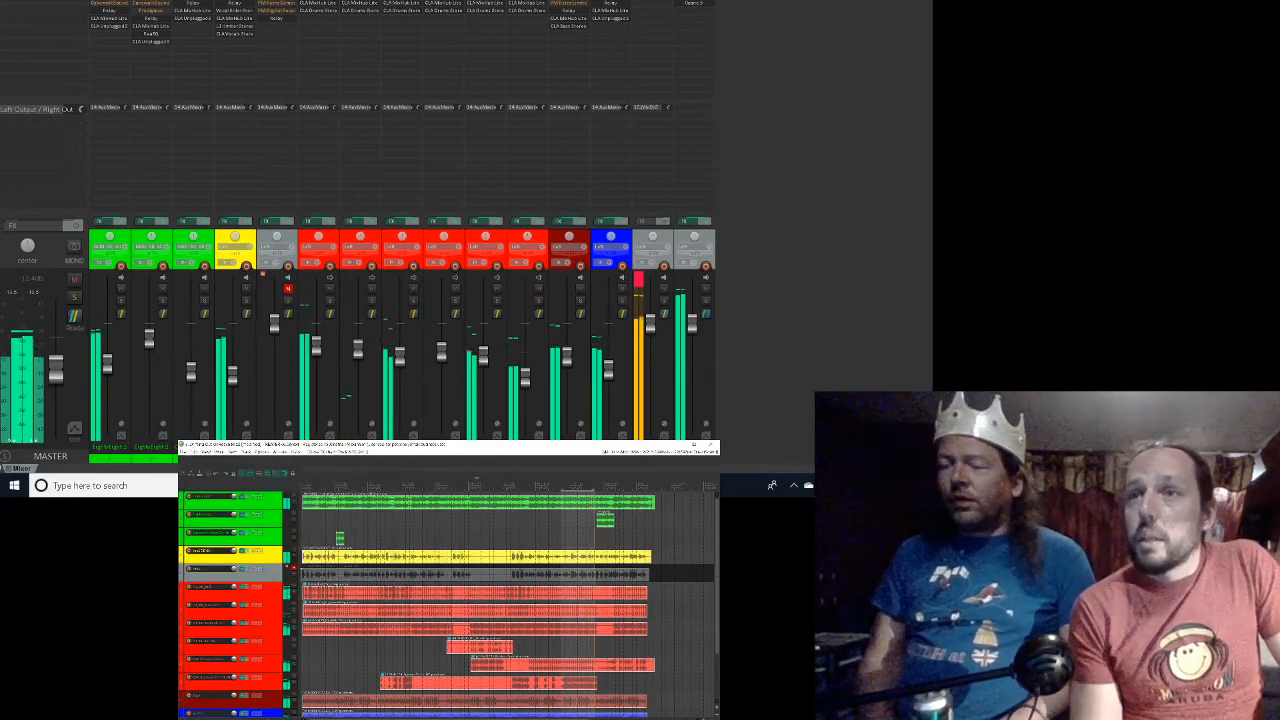
# Step: Save the current mix project three times in a row
pyautogui.click(187, 452)
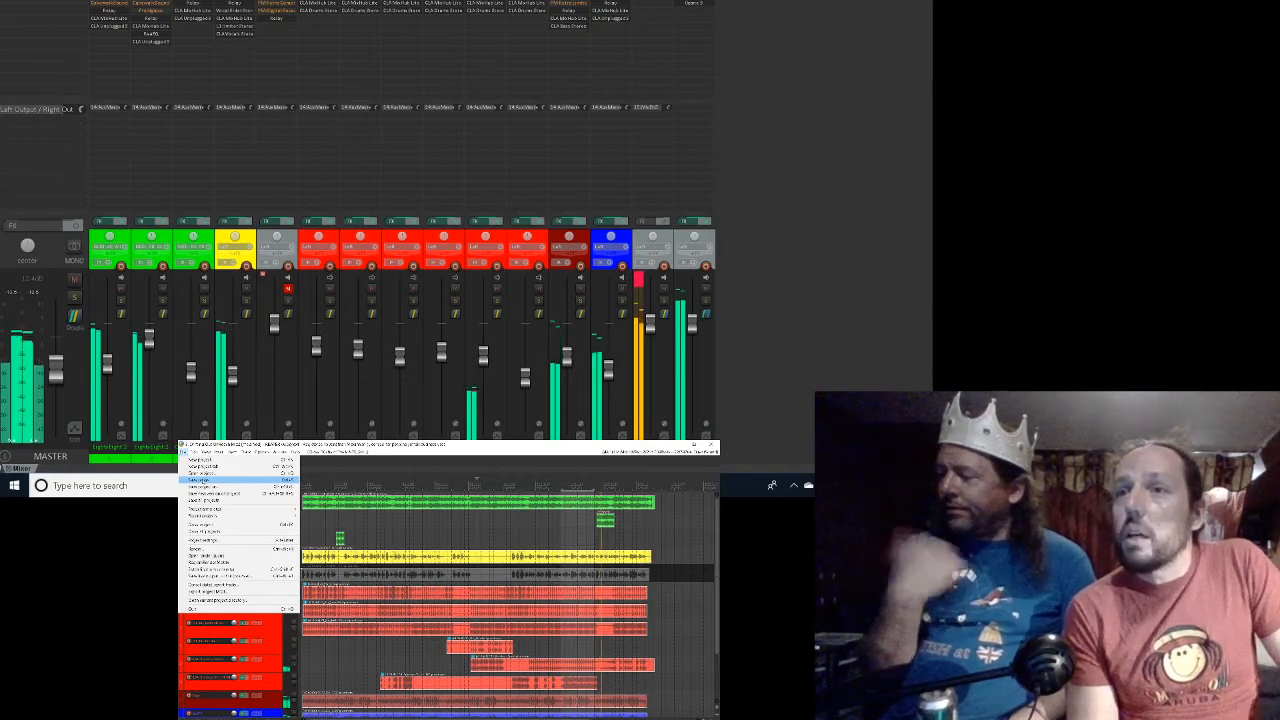
pyautogui.click(200, 480)
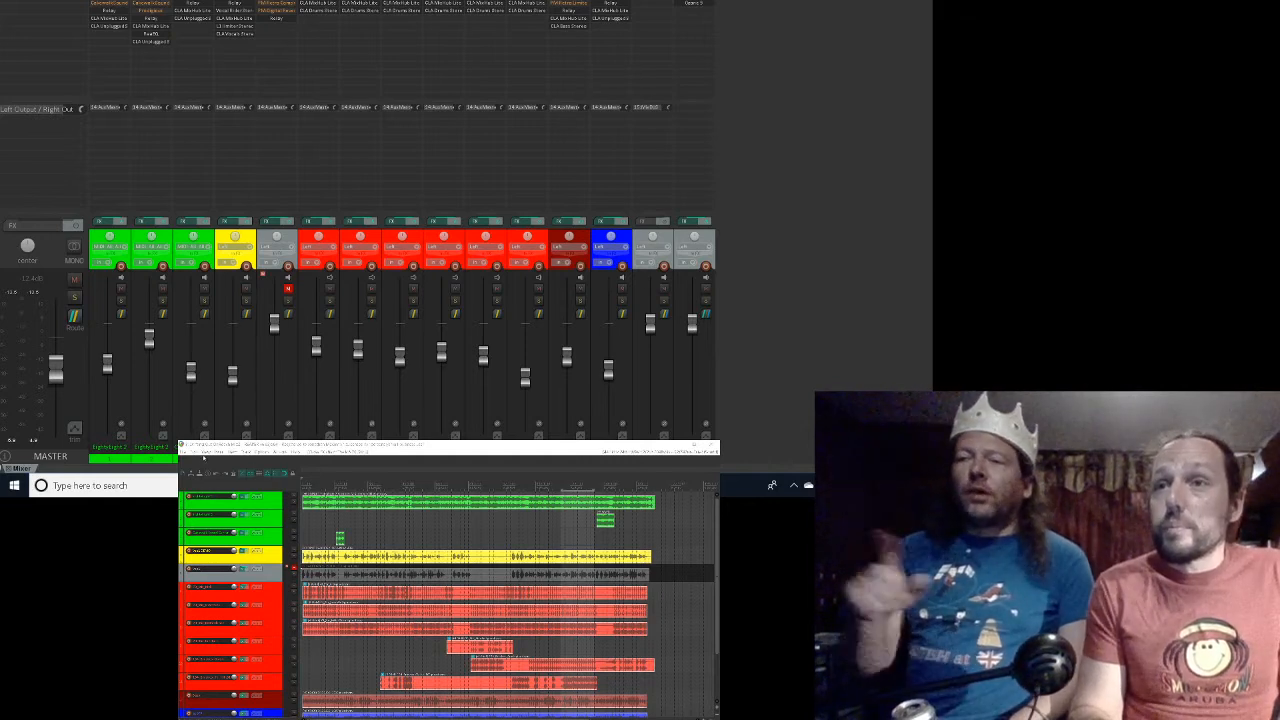
pyautogui.click(183, 451)
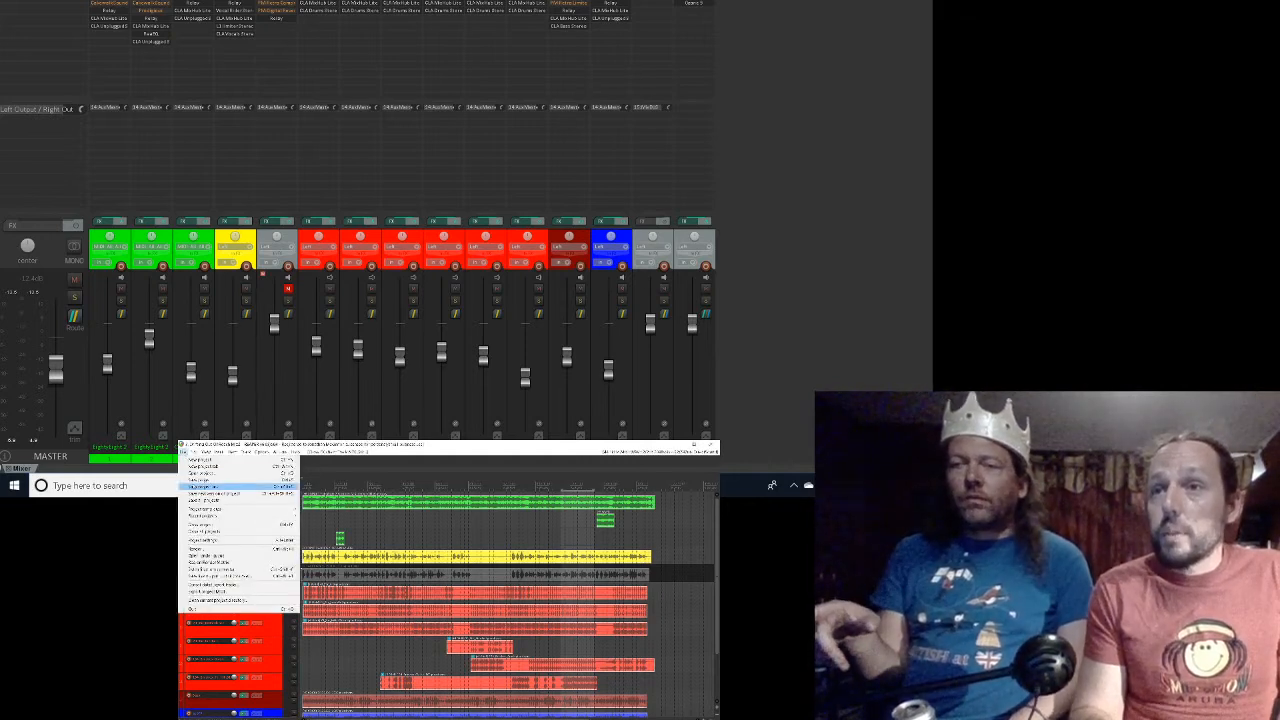
pyautogui.click(197, 481)
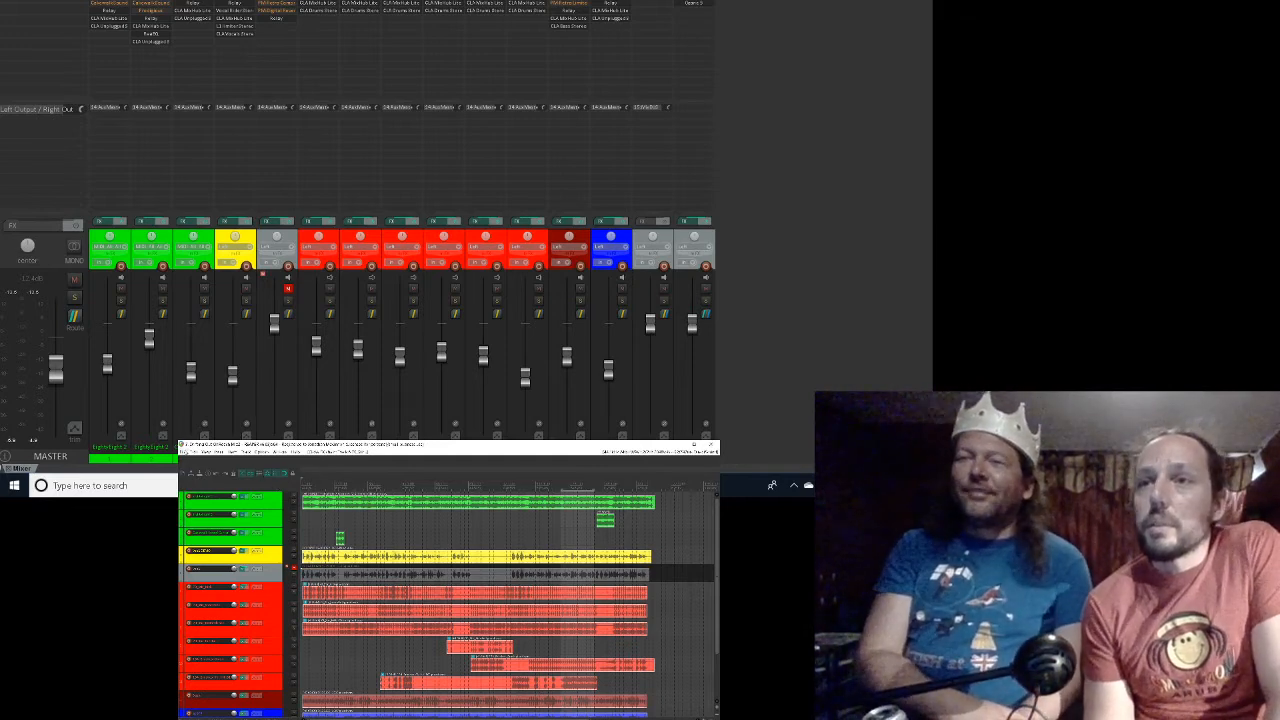
pyautogui.click(184, 452)
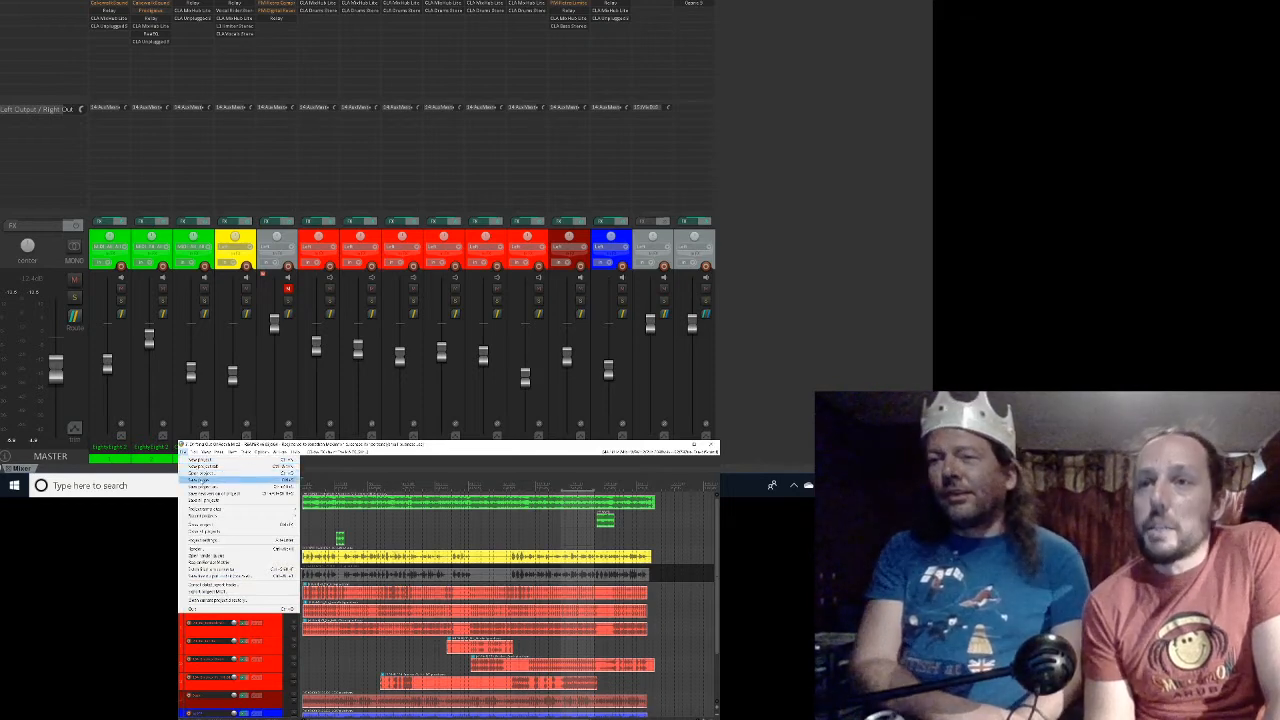
pyautogui.click(200, 480)
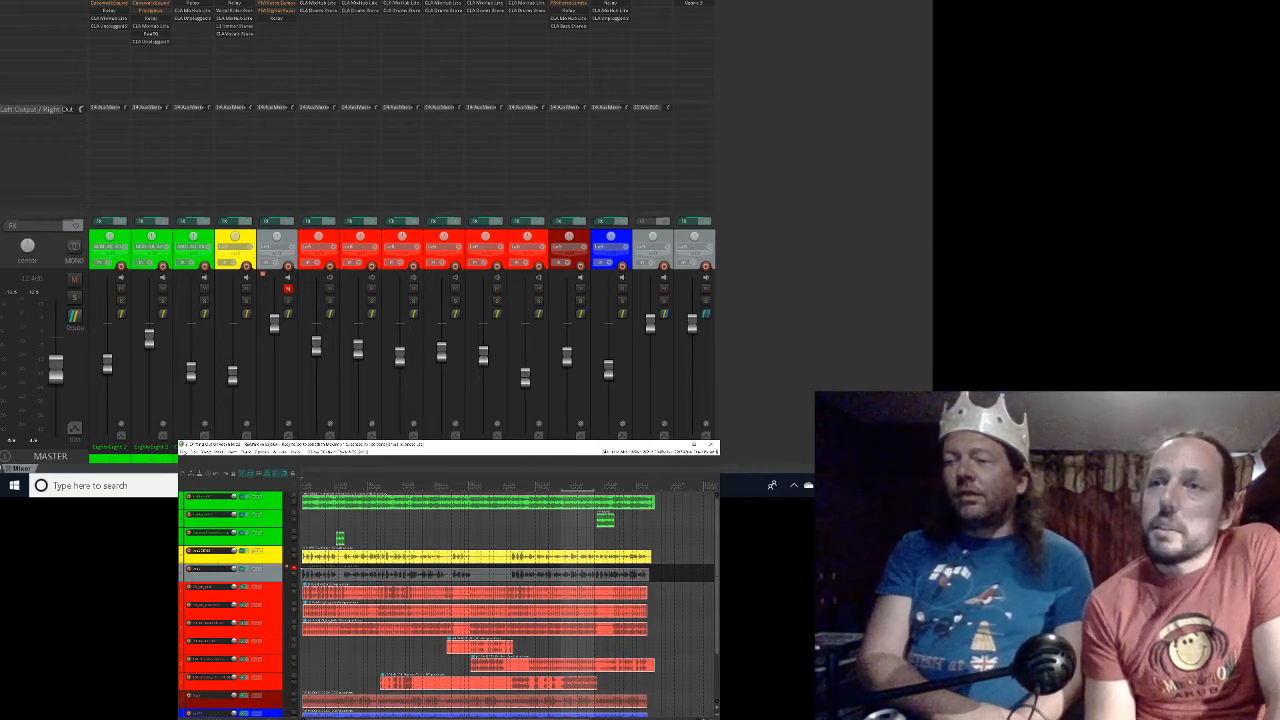
# Step: Open the first project file from another song's folder, found further down the parent directory's folder list
pyautogui.click(184, 452)
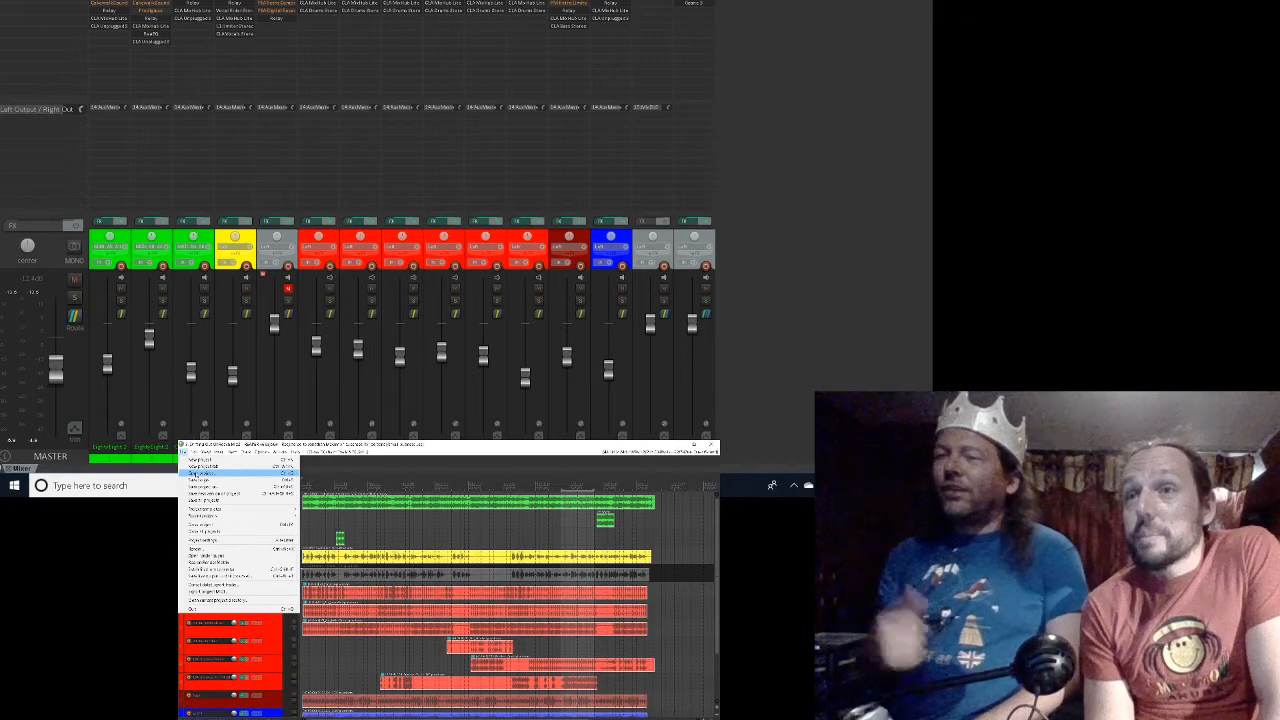
pyautogui.click(200, 472)
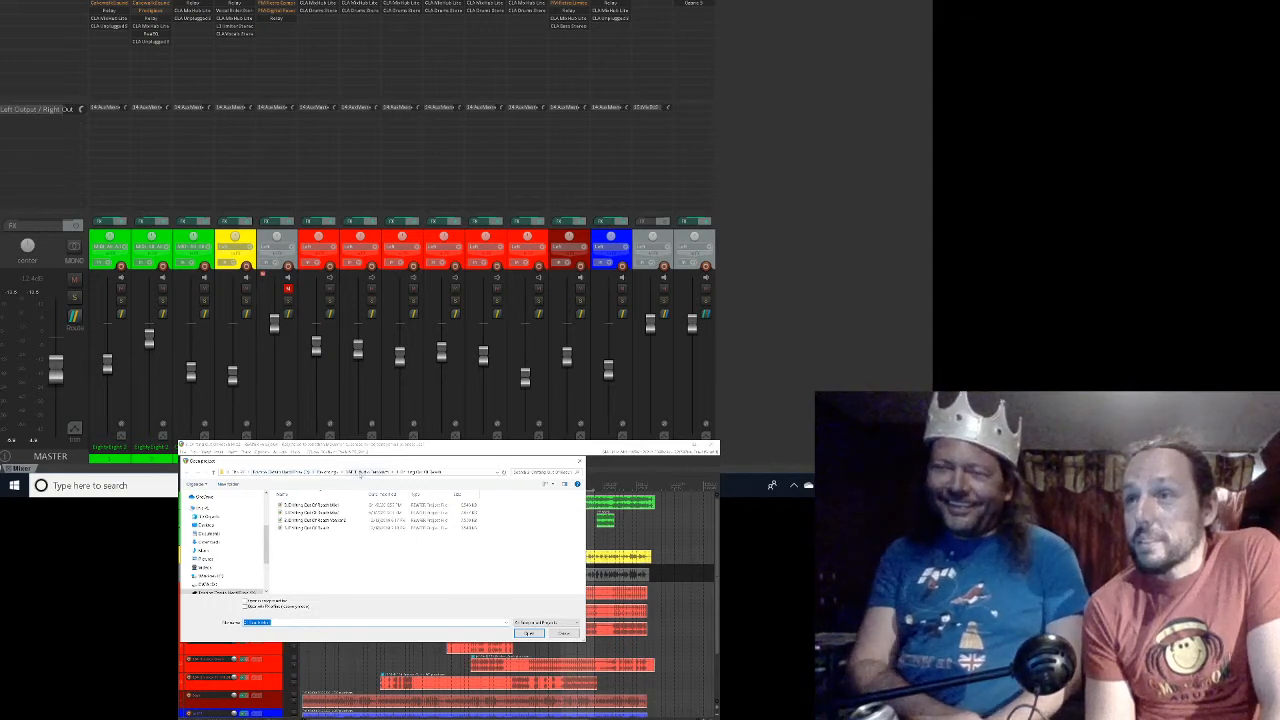
pyautogui.click(361, 471)
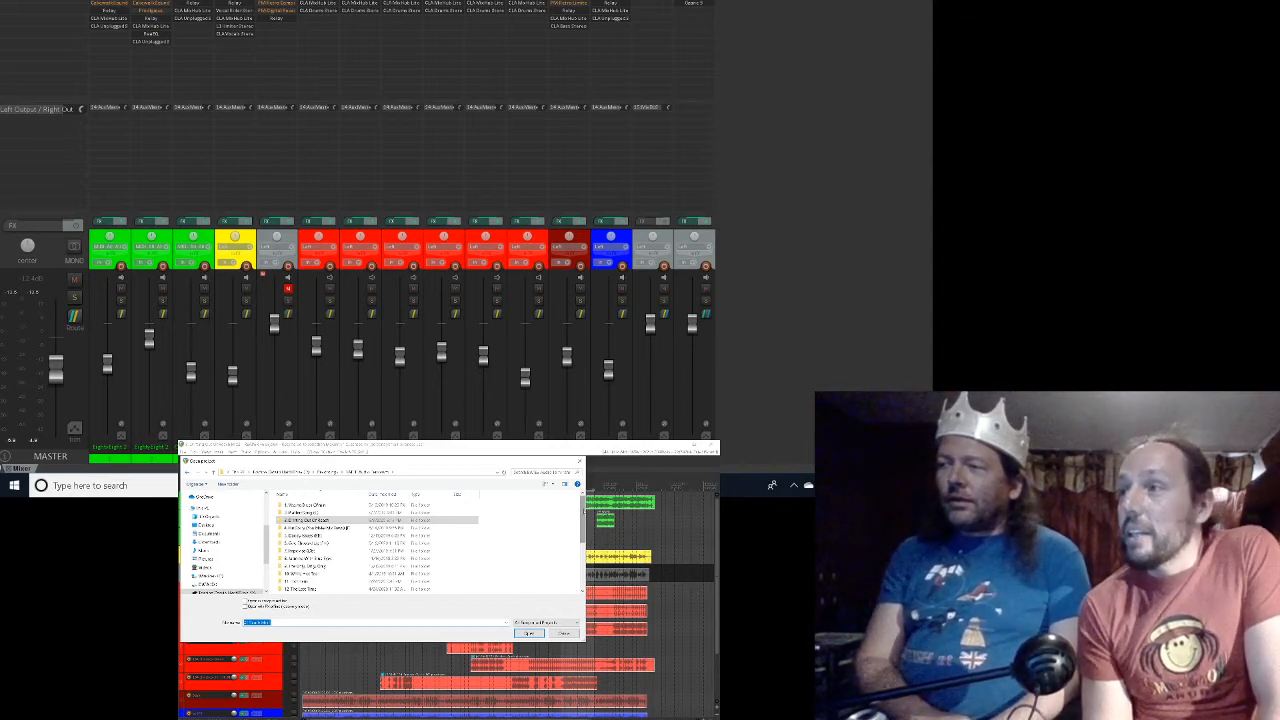
pyautogui.moveTo(584, 511)
pyautogui.mouseDown()
pyautogui.moveTo(574, 556)
pyautogui.moveTo(586, 510)
pyautogui.mouseUp()
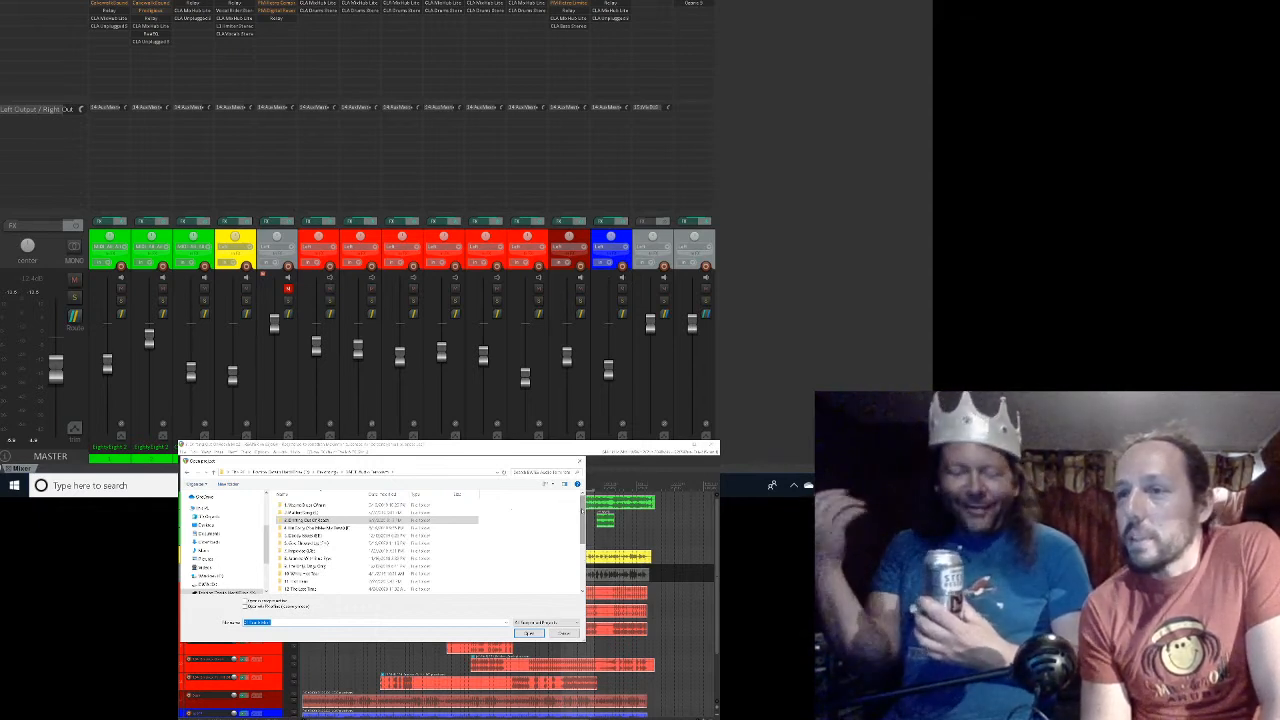
pyautogui.scroll(-5, 505, 508)
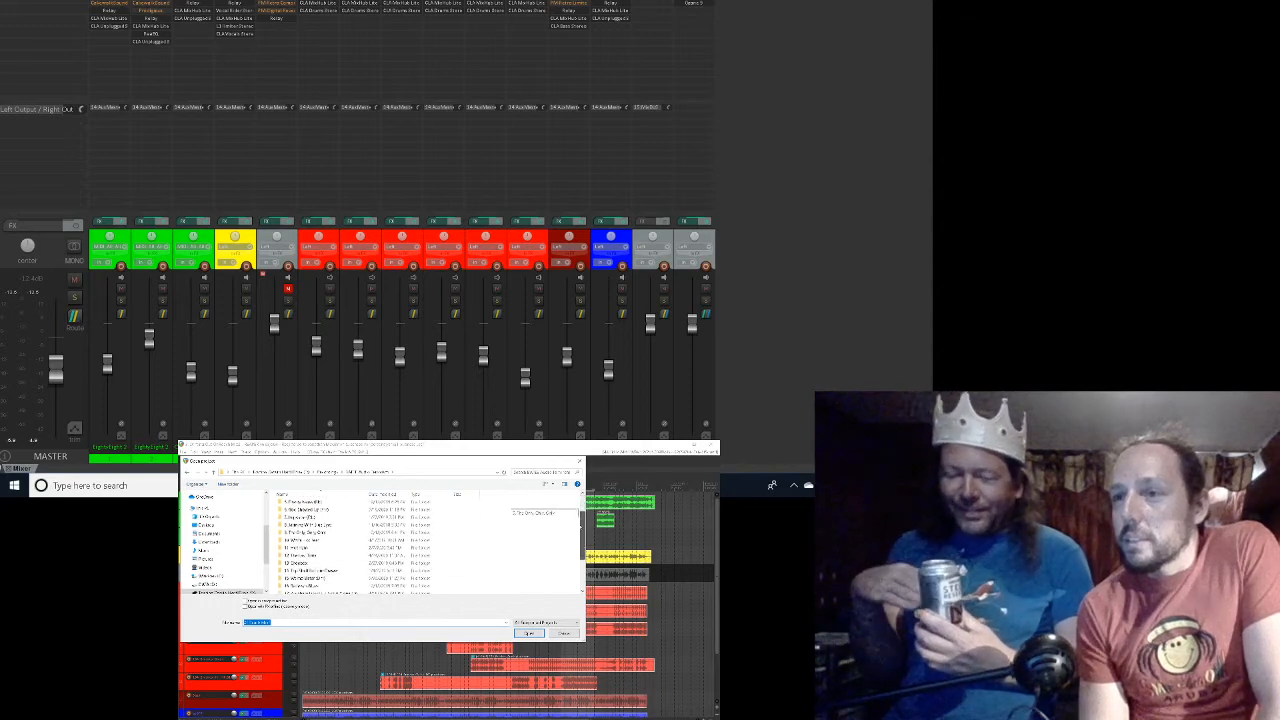
pyautogui.scroll(-6, 355, 545)
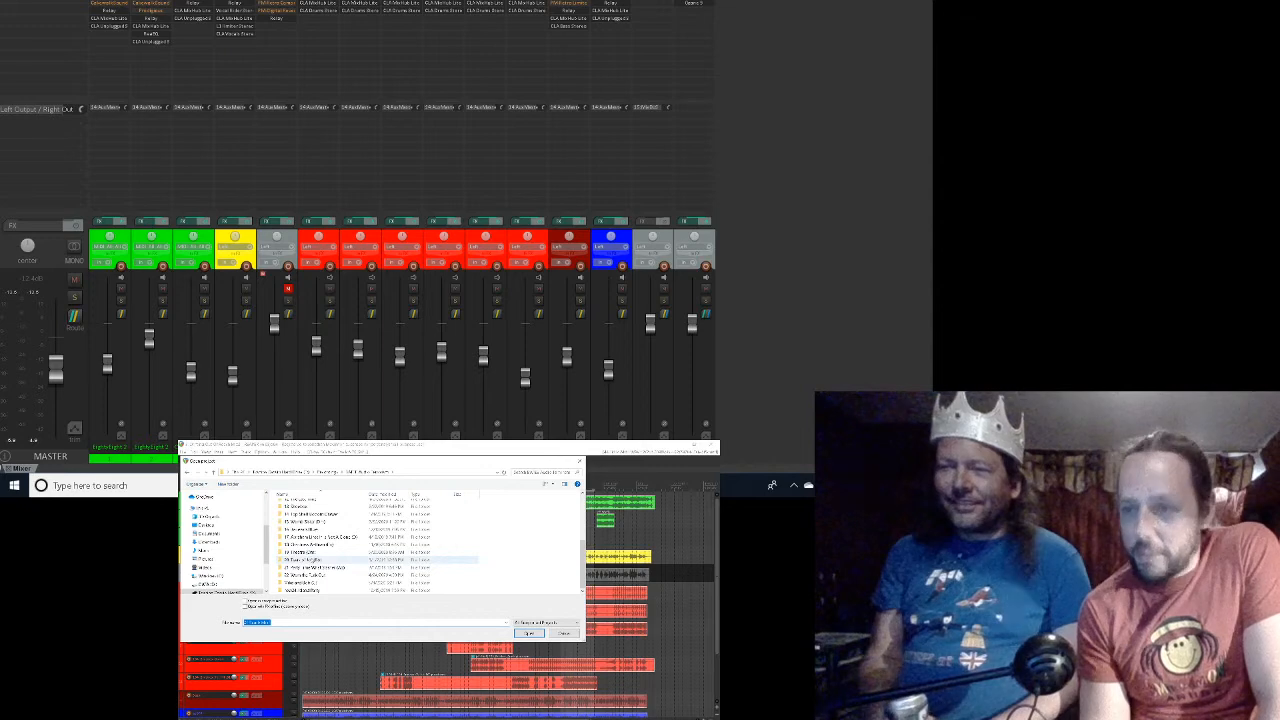
pyautogui.doubleClick(312, 559)
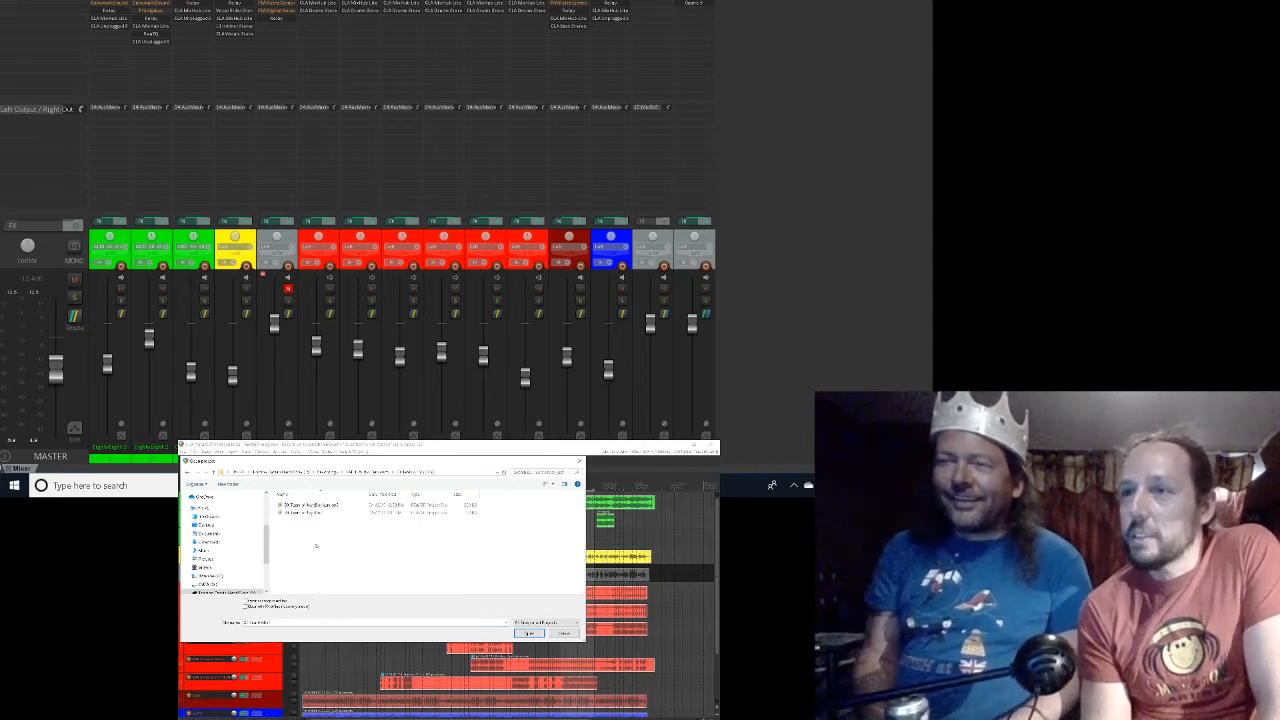
pyautogui.doubleClick(330, 506)
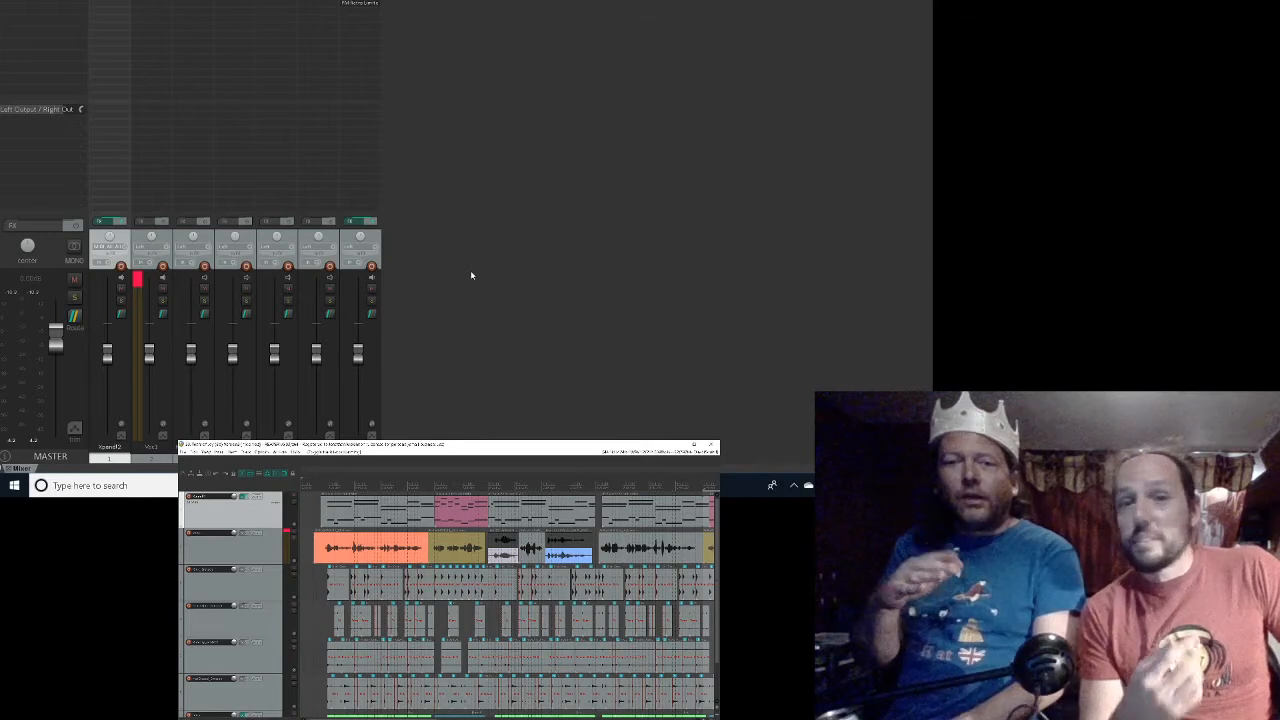
# Step: Reset the second channel's clip indicator, then lower the master volume to -12.2 dB and return it to 0.00 dB
pyautogui.click(138, 284)
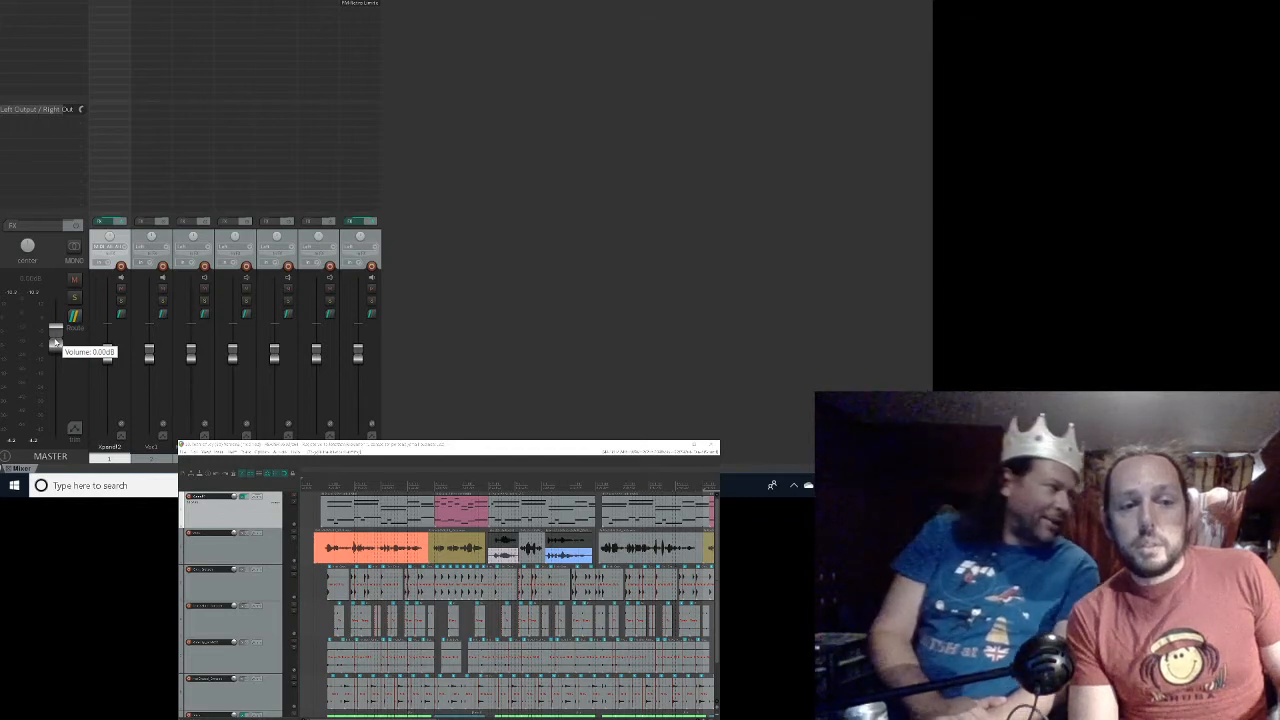
pyautogui.moveTo(55, 343); pyautogui.dragTo(50, 372)
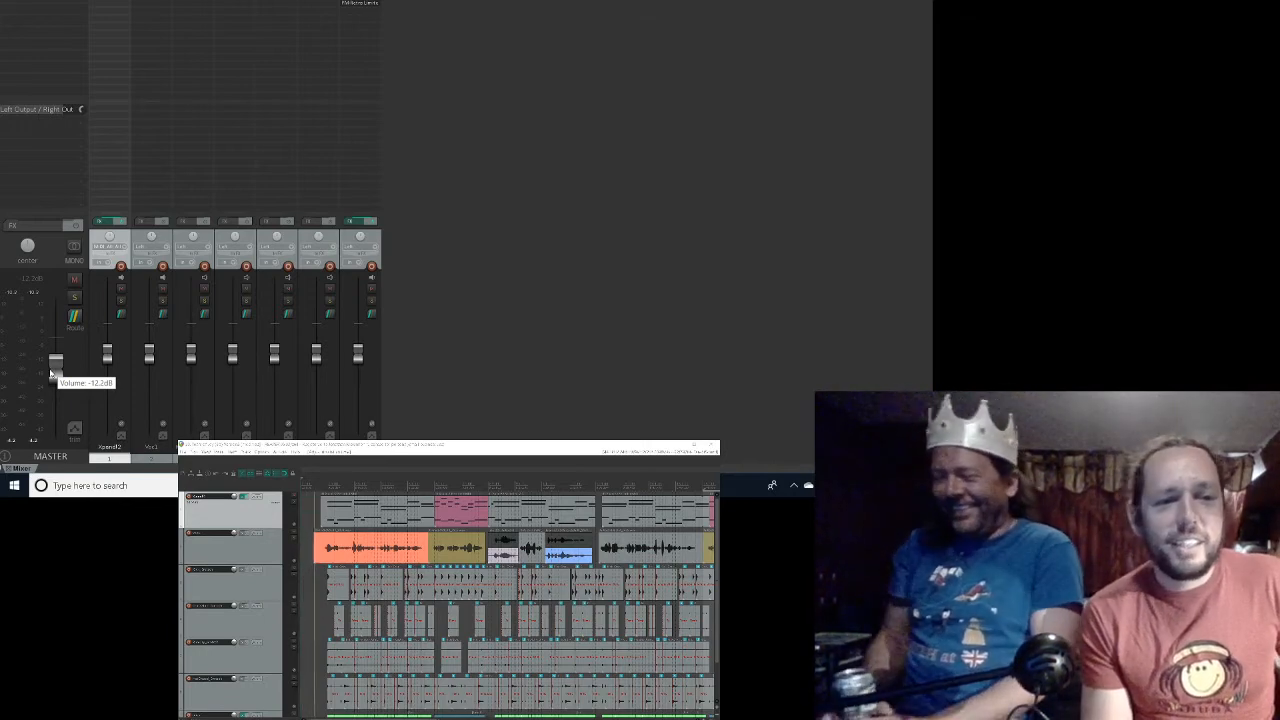
pyautogui.moveTo(51, 373); pyautogui.dragTo(56, 336)
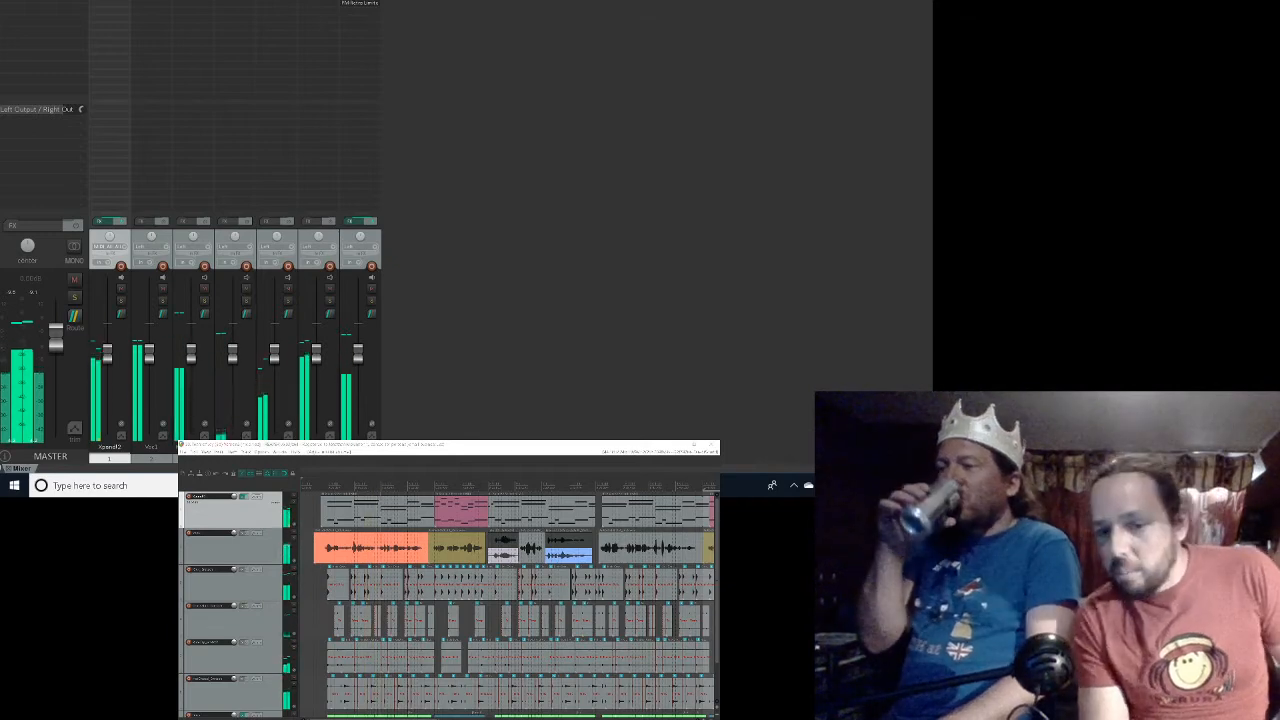
# Step: Switch to Streamlabs and change the live scene from Main to Ending Soon
pyautogui.click(556, 485)
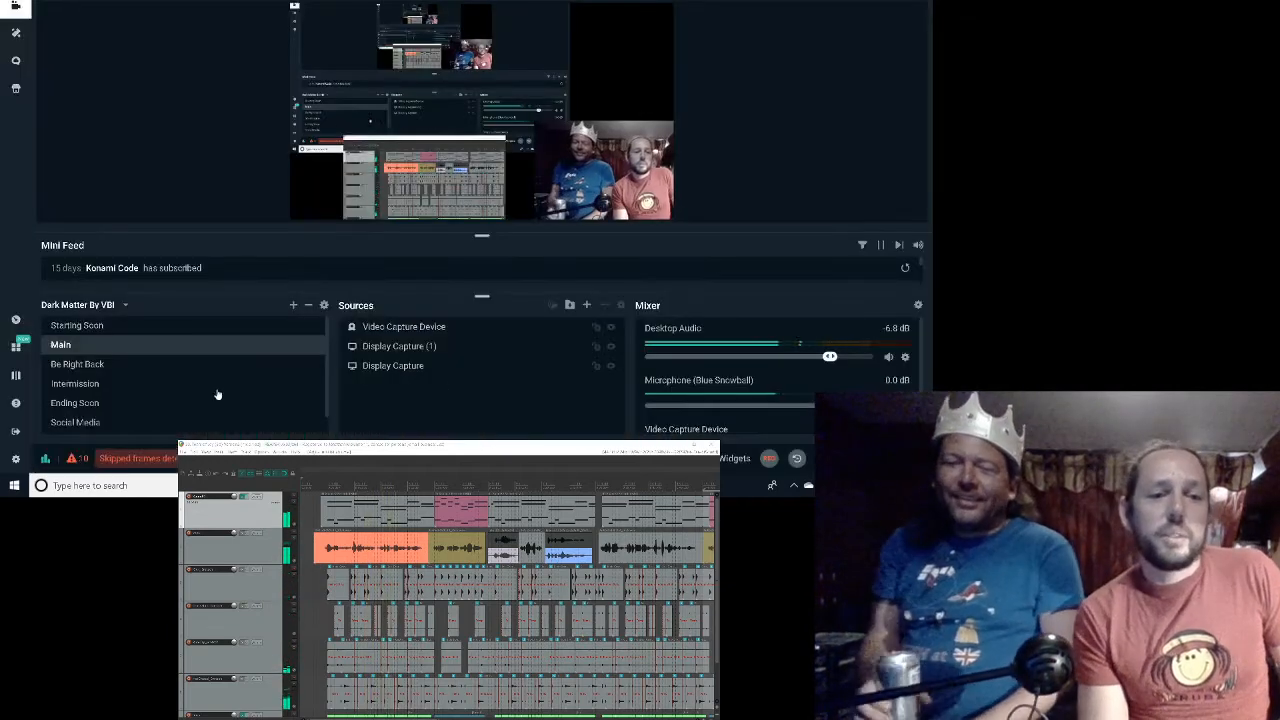
pyautogui.click(86, 403)
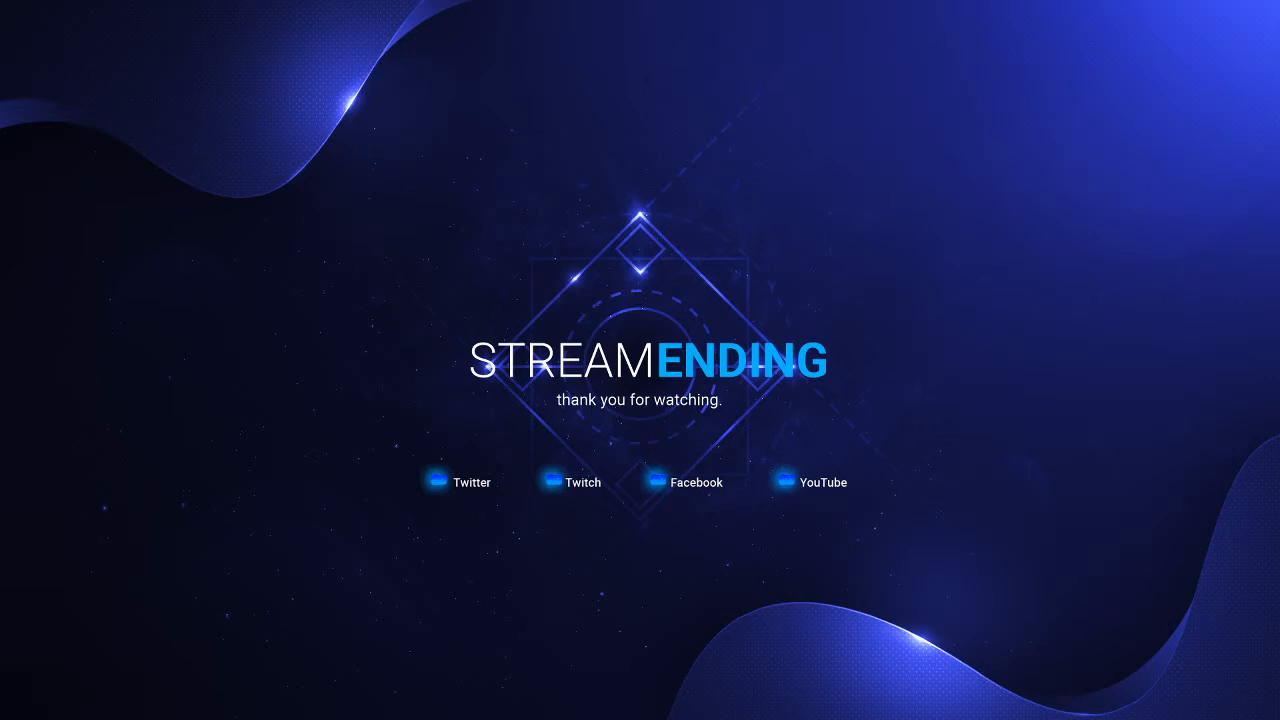